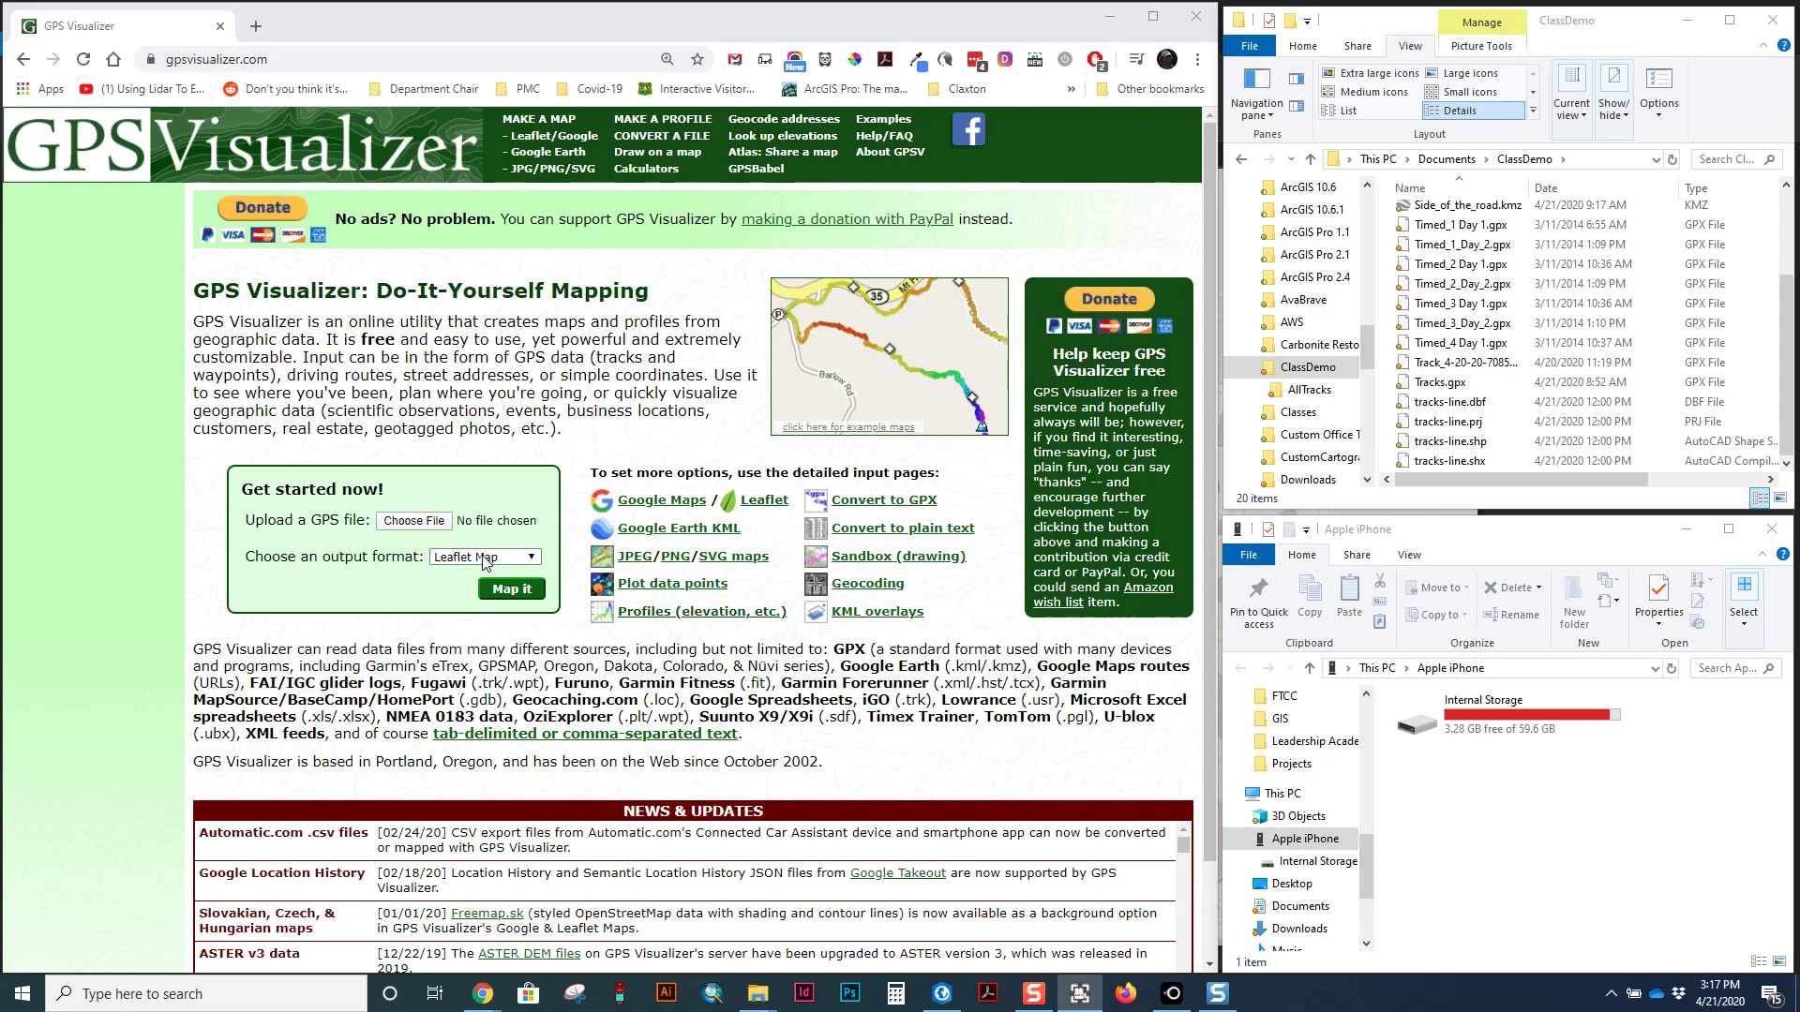
{"action": "left_click", "coordinate": [484, 559]}
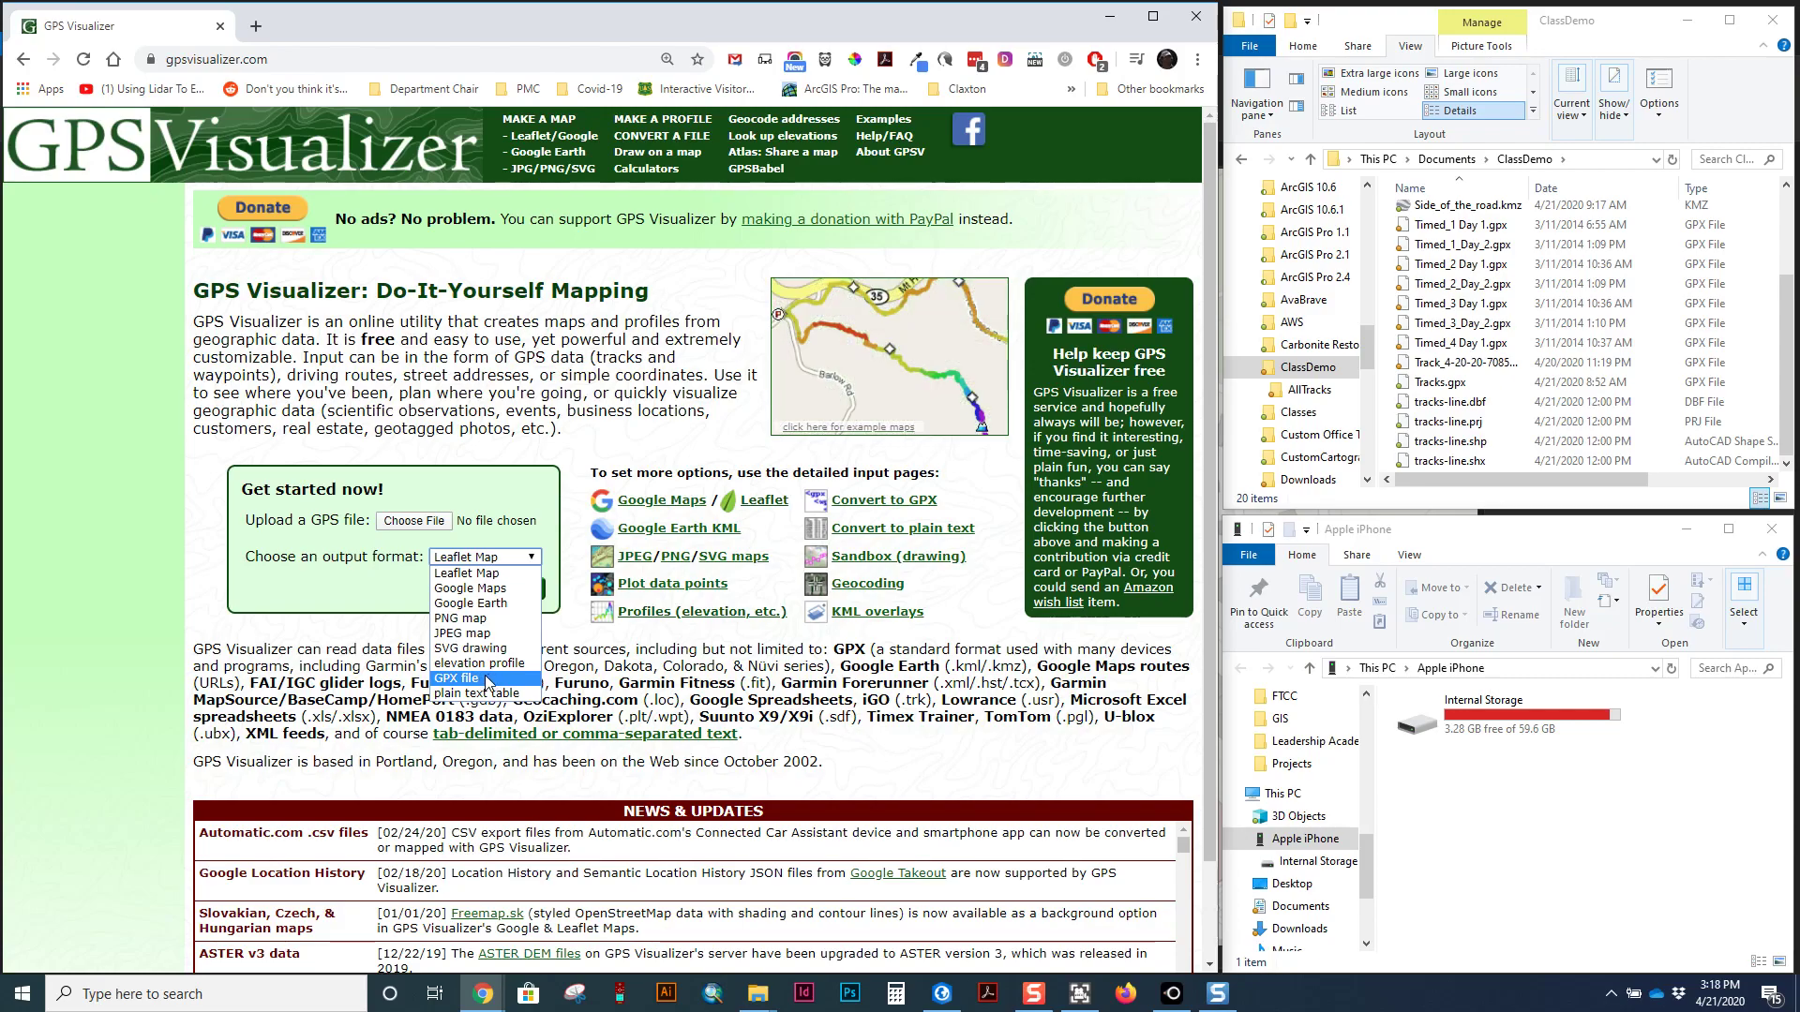
{"action": "left_click", "coordinate": [479, 572]}
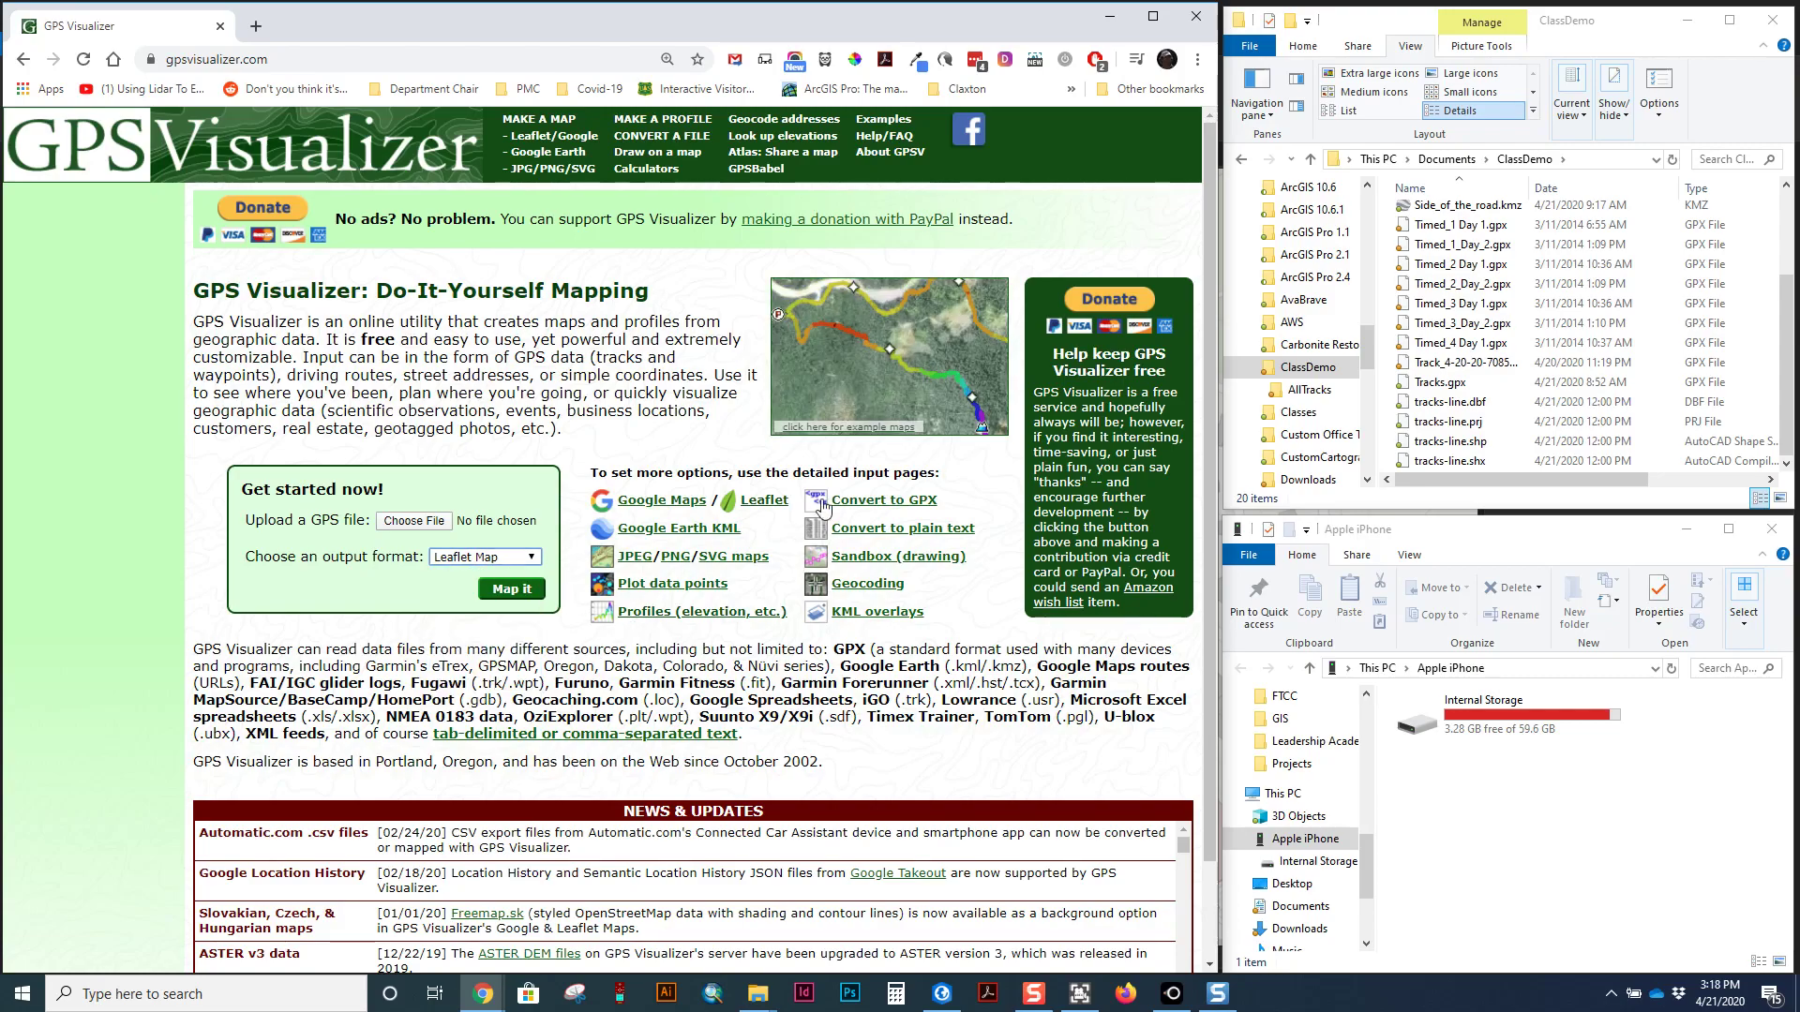
{"action": "left_click", "coordinate": [413, 521]}
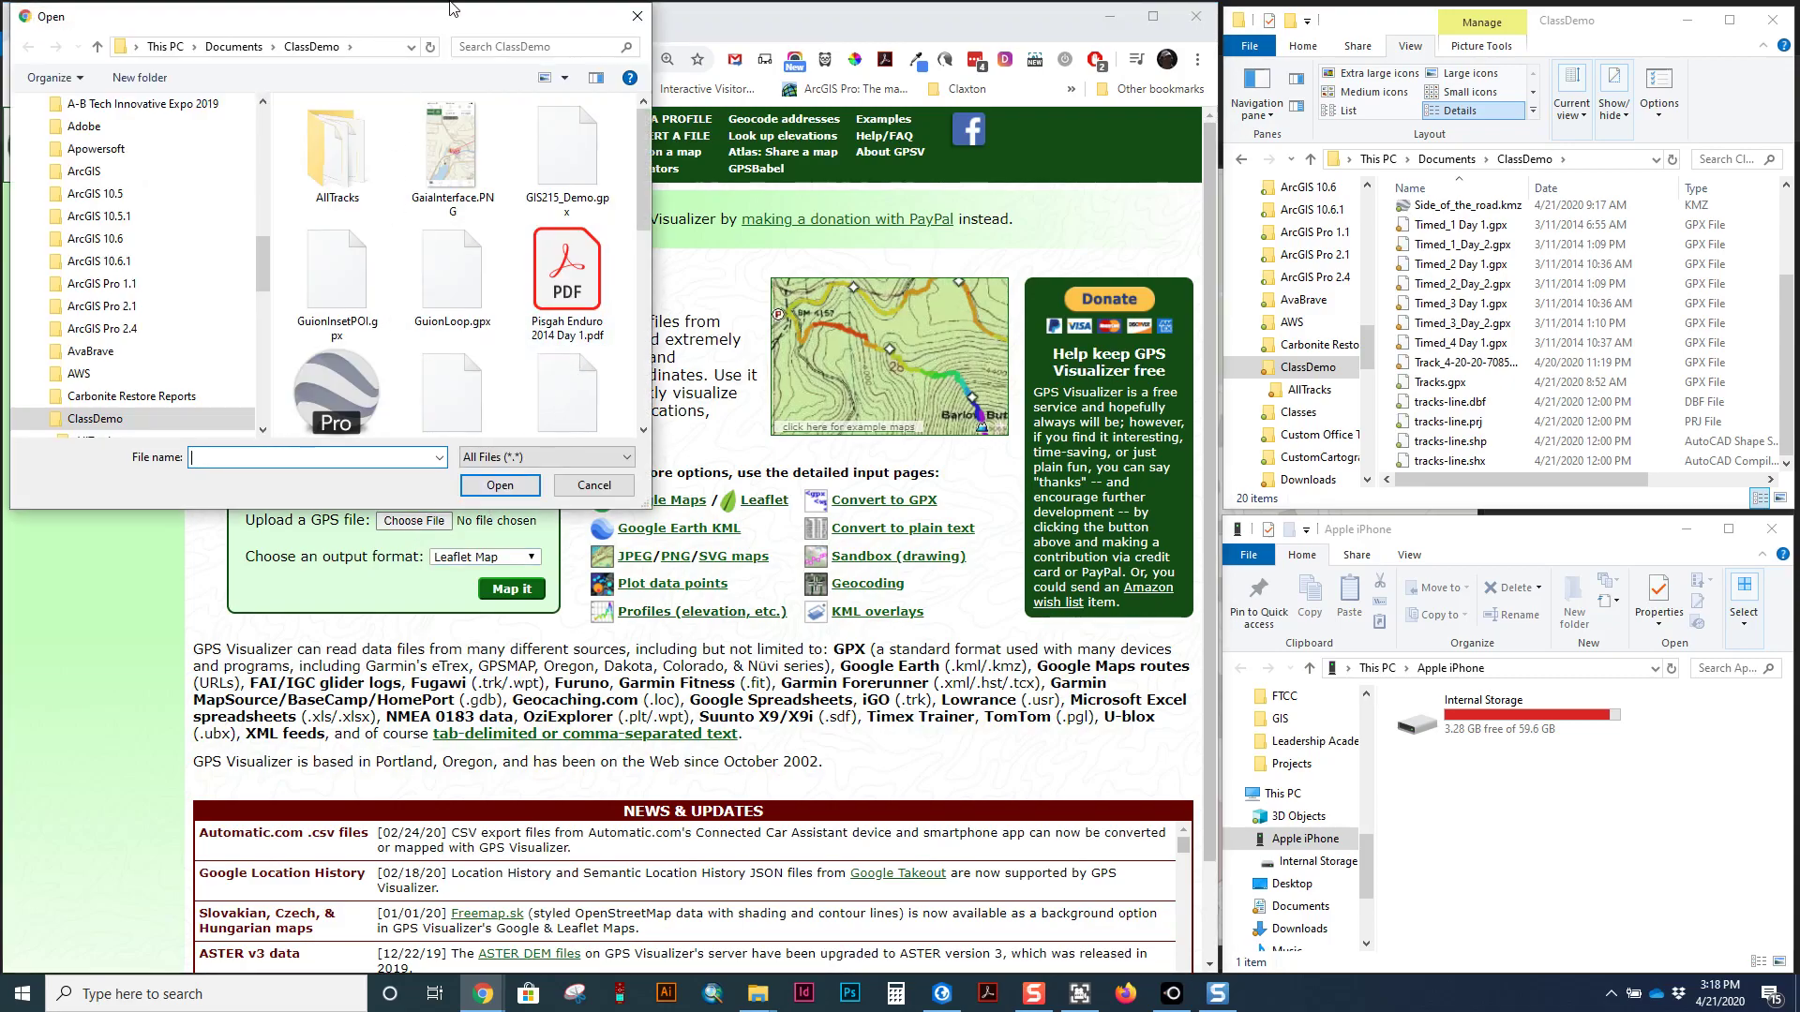
{"action": "left_click", "coordinate": [567, 78]}
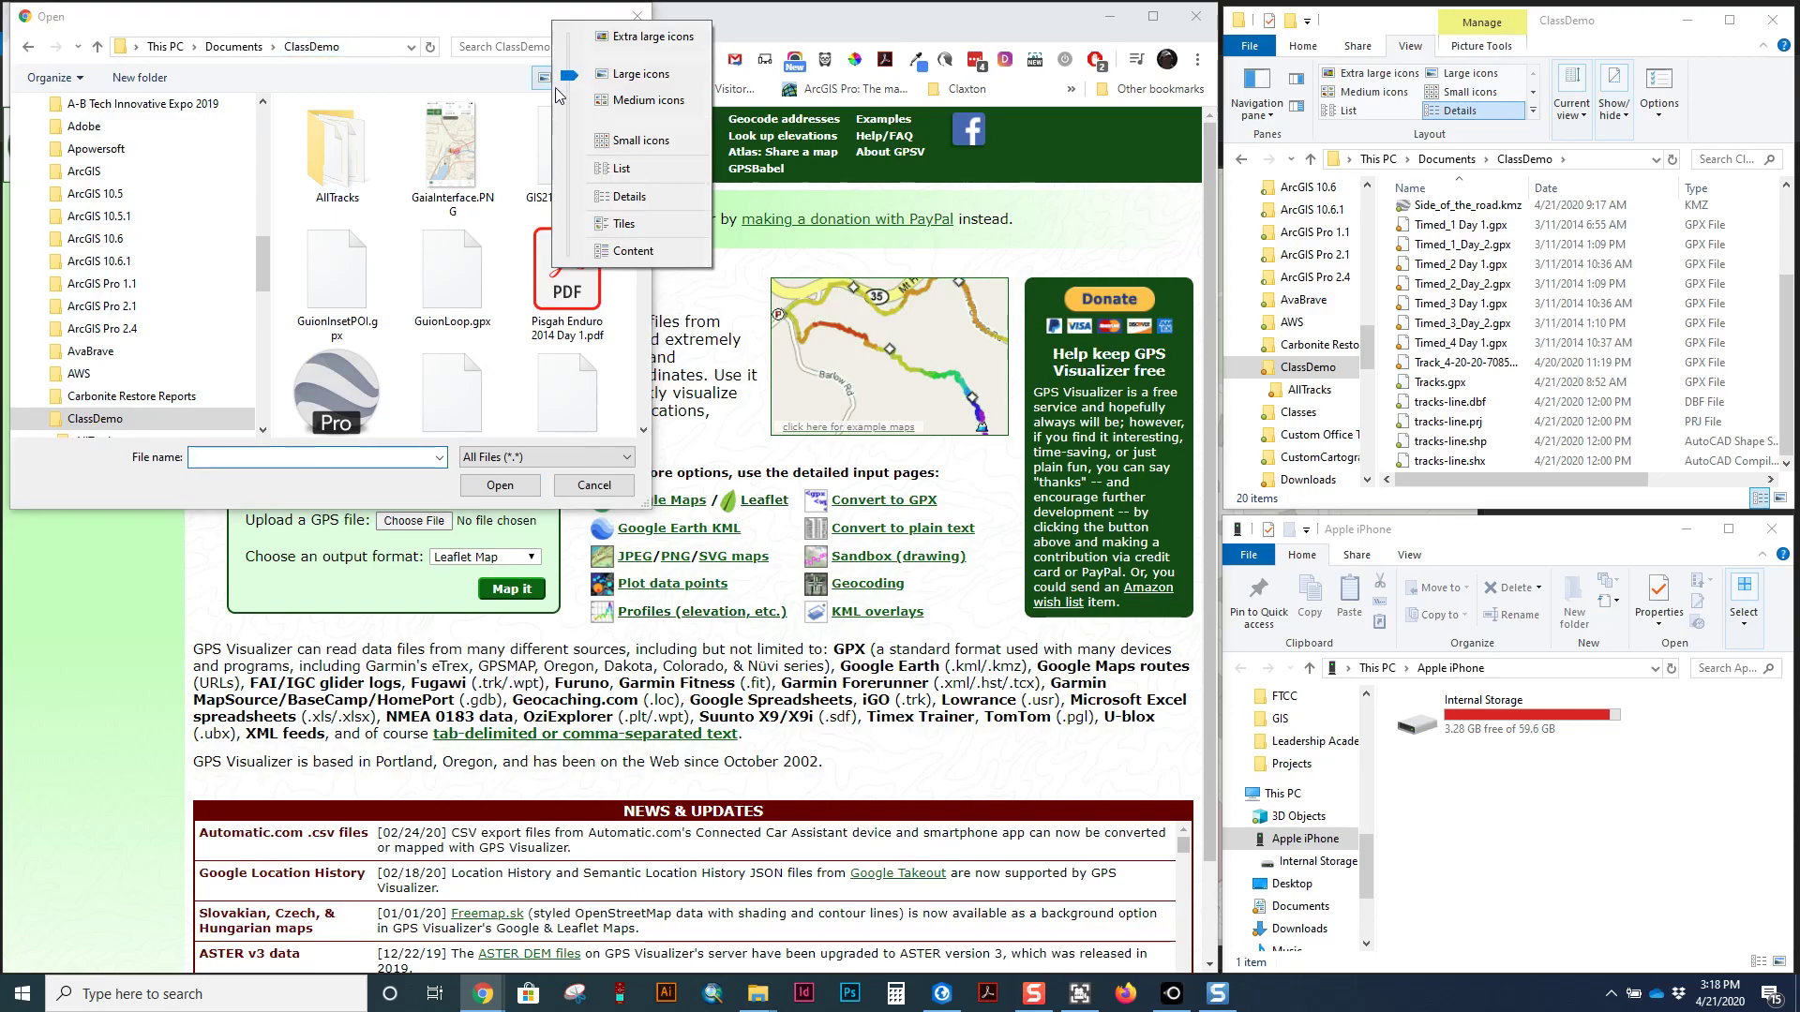
{"action": "left_click", "coordinate": [630, 199]}
{"action": "scroll", "coordinate": [384, 298], "scroll_direction": "down", "scroll_amount": 2}
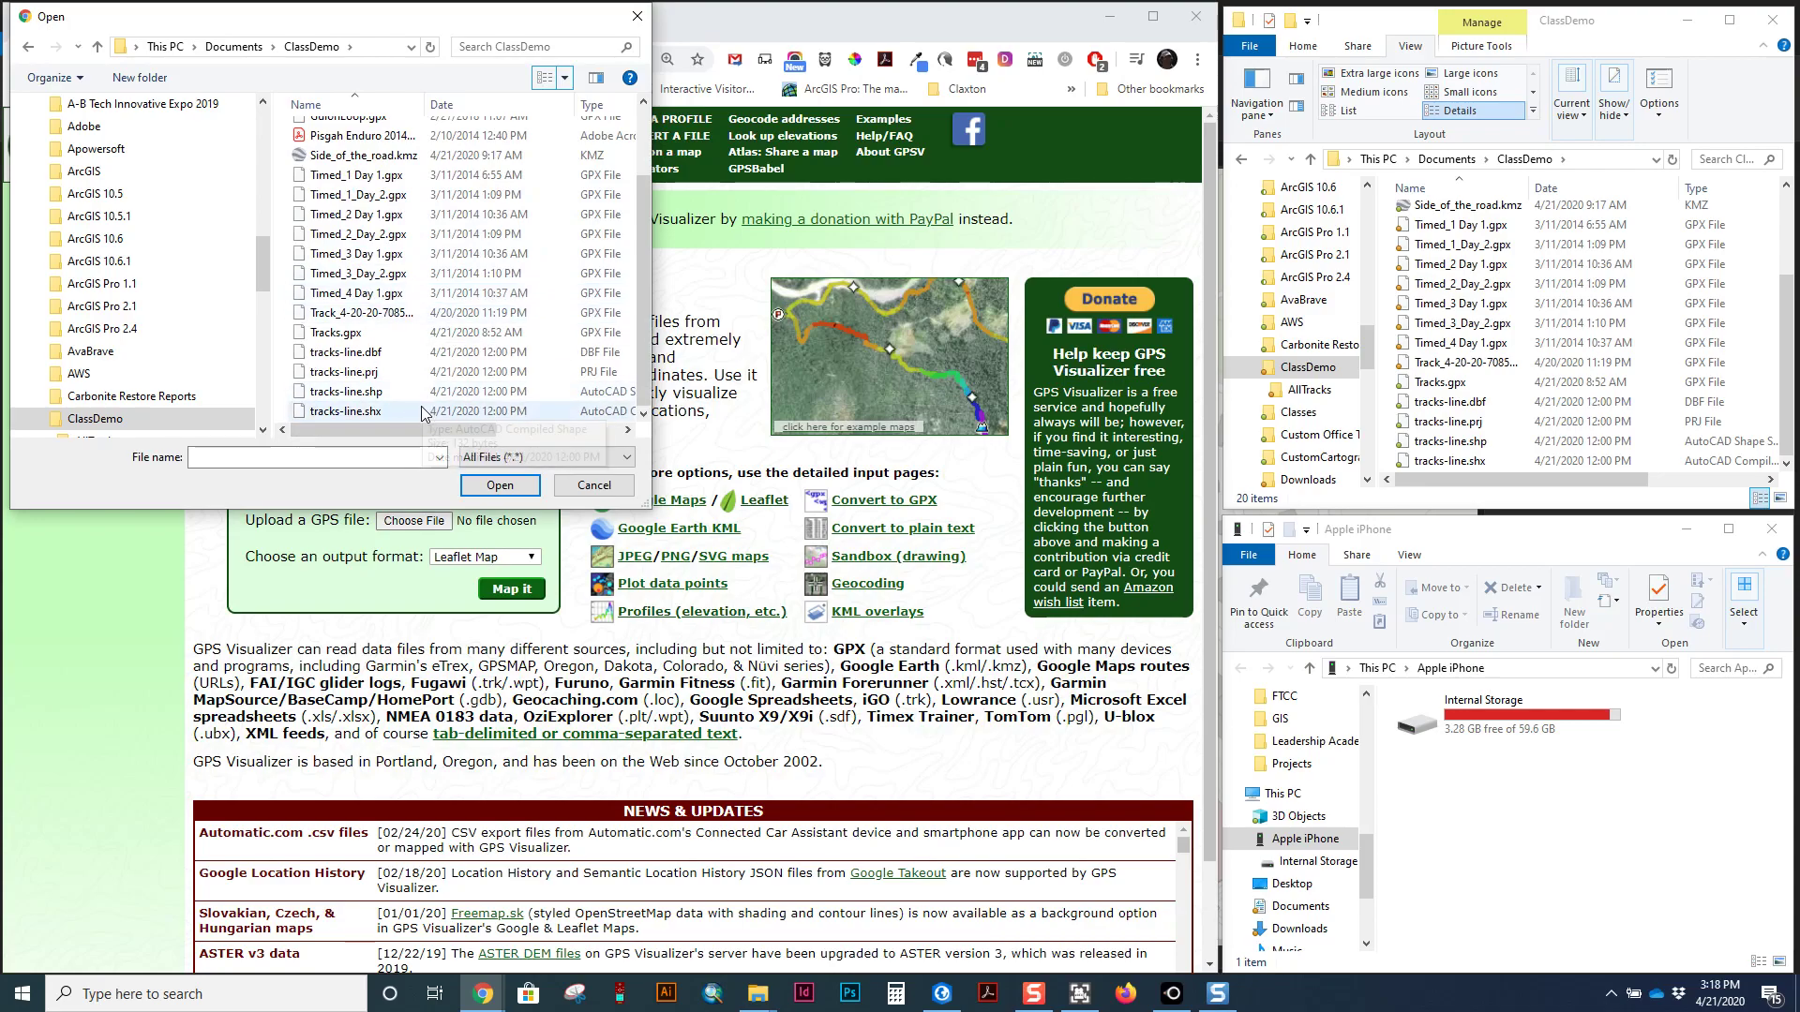
{"action": "left_click", "coordinate": [403, 334]}
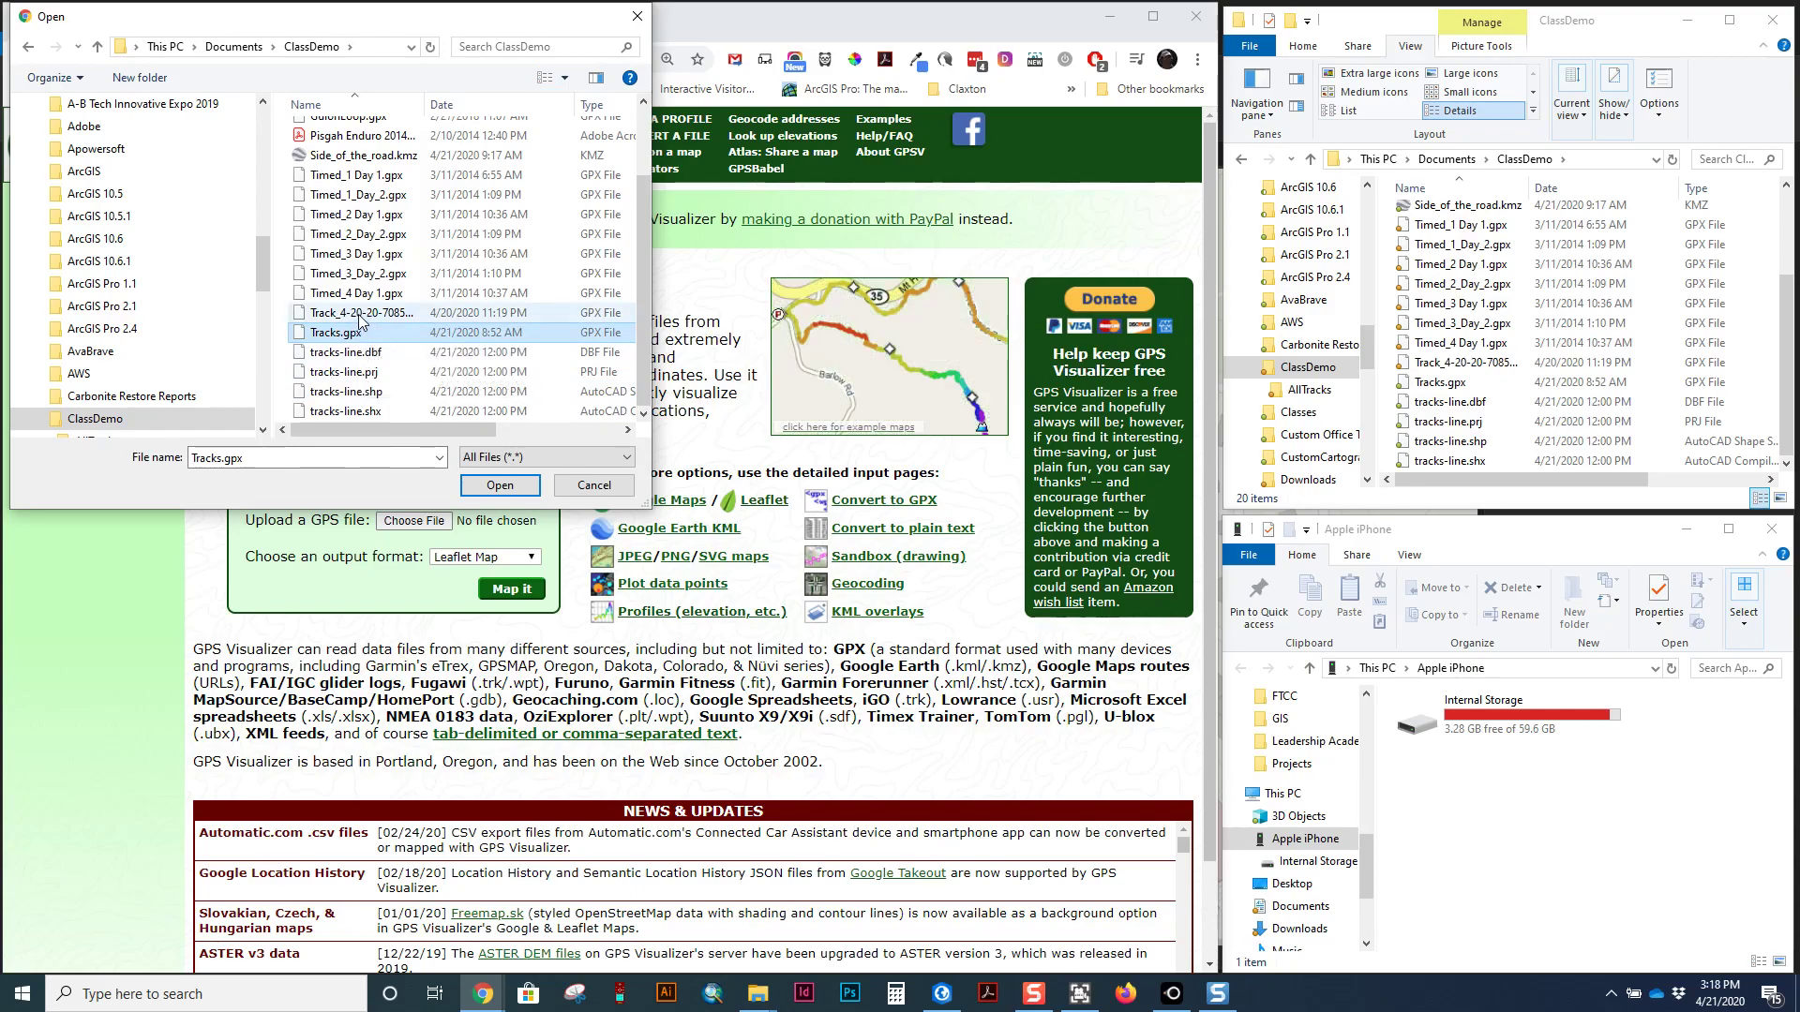
{"action": "left_click", "coordinate": [359, 314]}
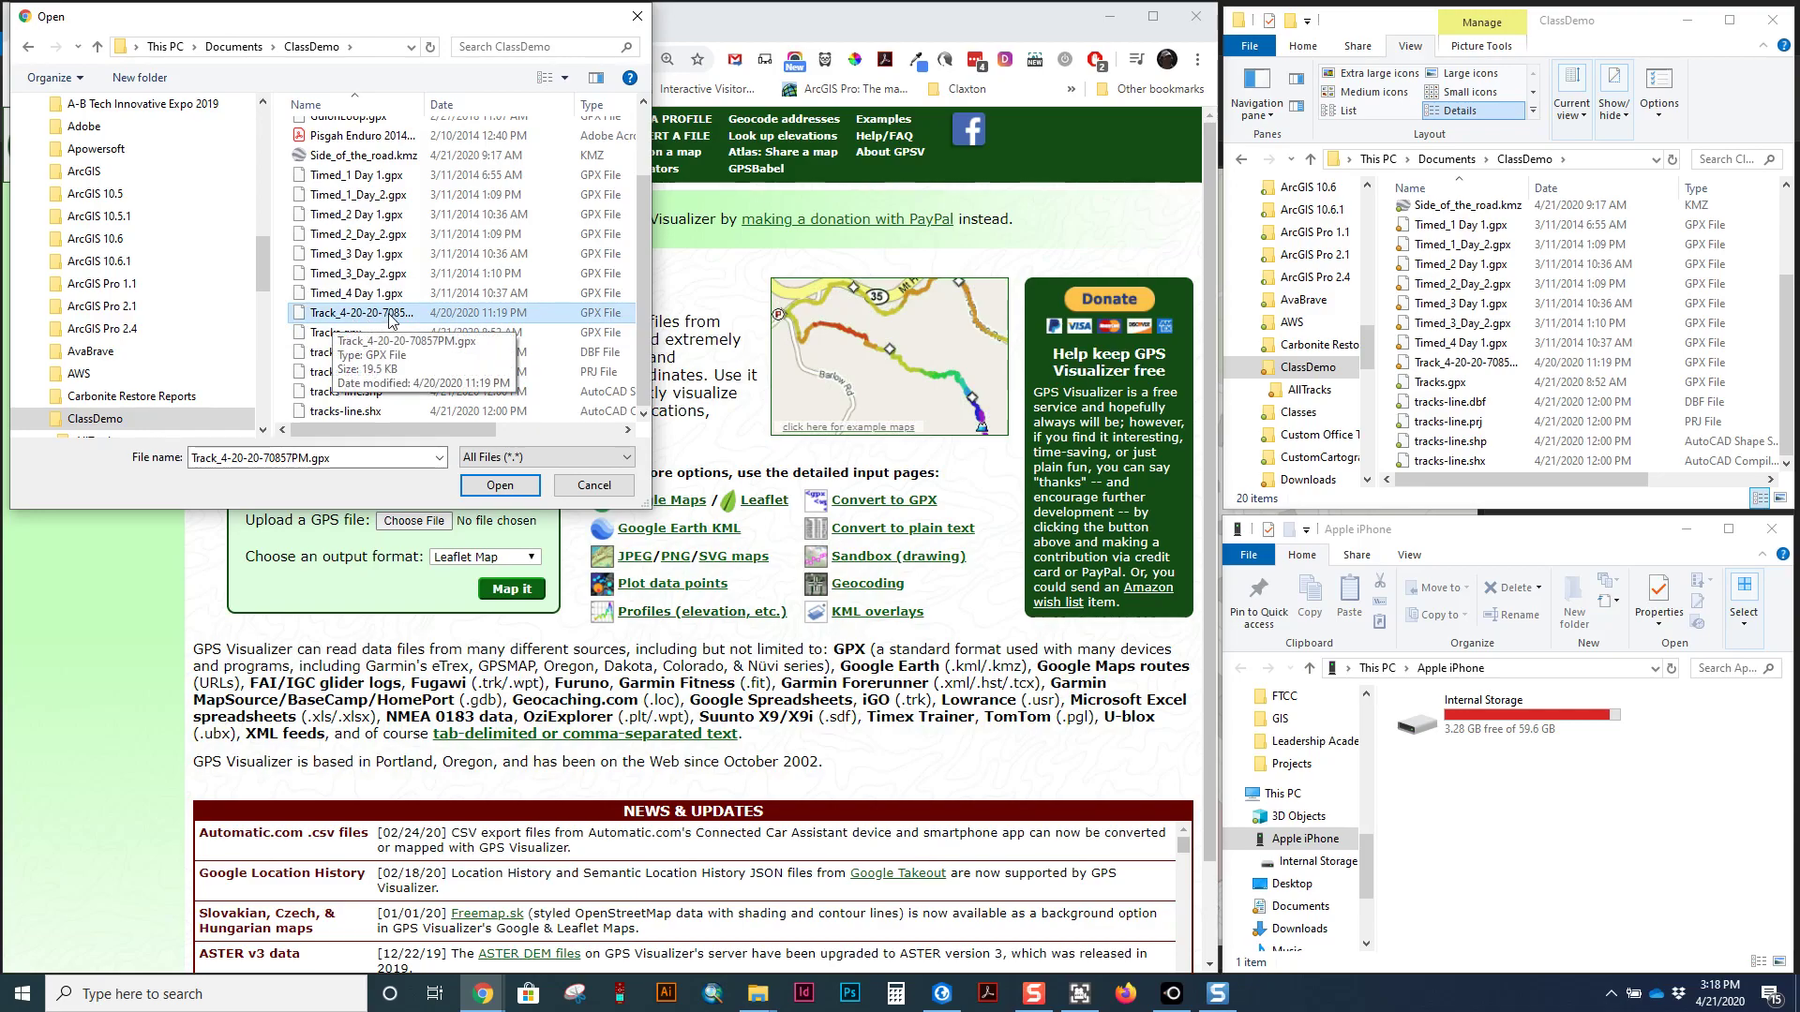
{"action": "left_click", "coordinate": [521, 489]}
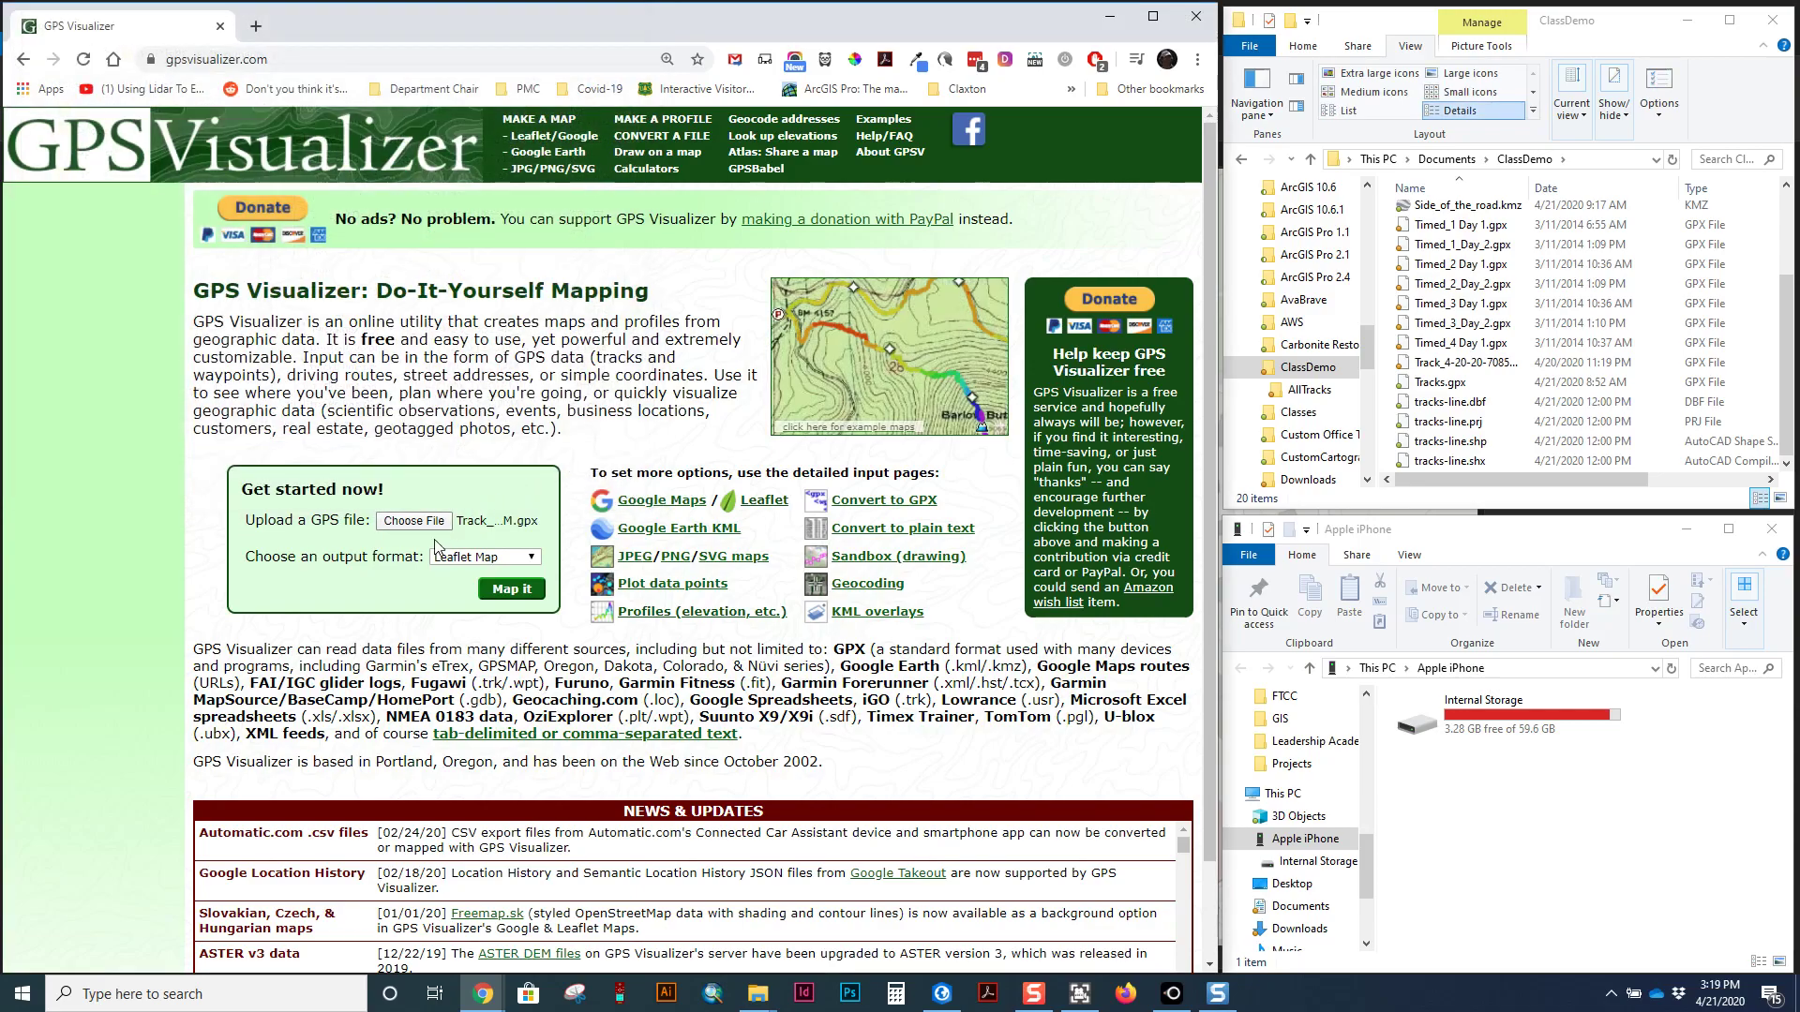
Generate the Leaflet map from the selected GPX file and inspect the plotted track.
{"action": "left_click", "coordinate": [506, 591]}
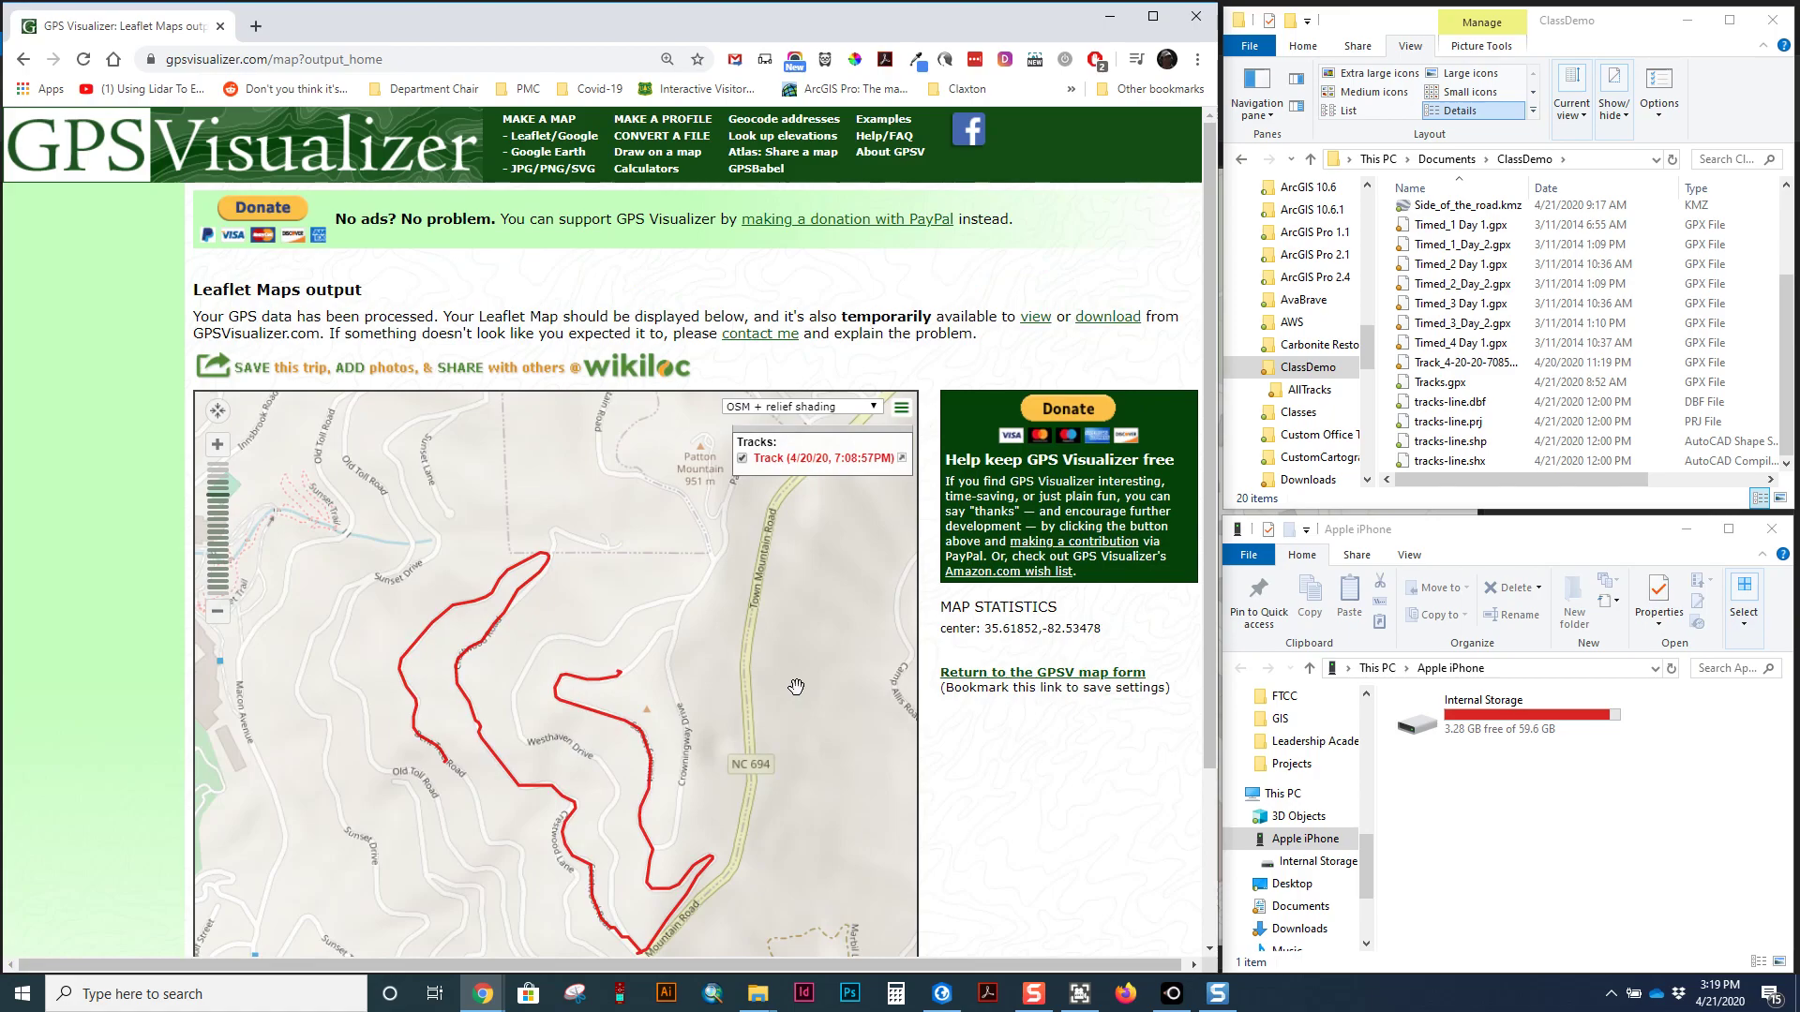
{"action": "scroll", "coordinate": [694, 722], "scroll_direction": "down", "scroll_amount": 1}
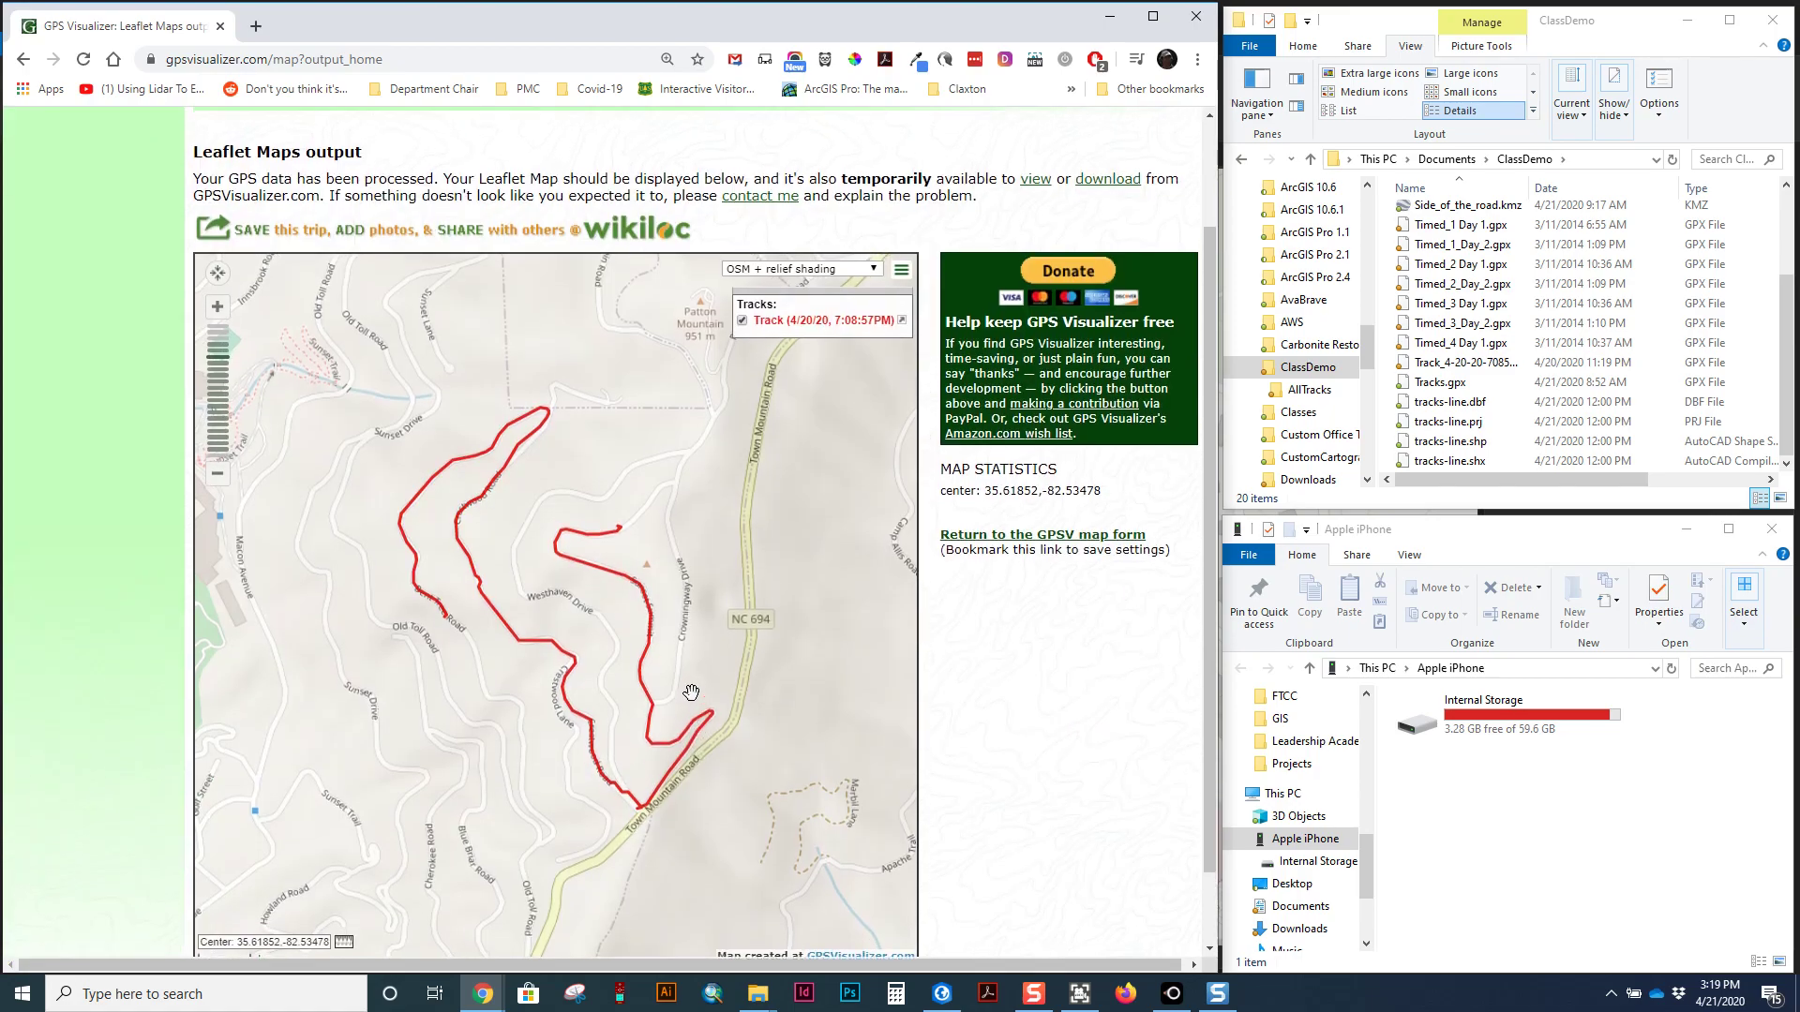
{"action": "left_click_drag", "start_coordinate": [616, 640], "coordinate": [656, 582]}
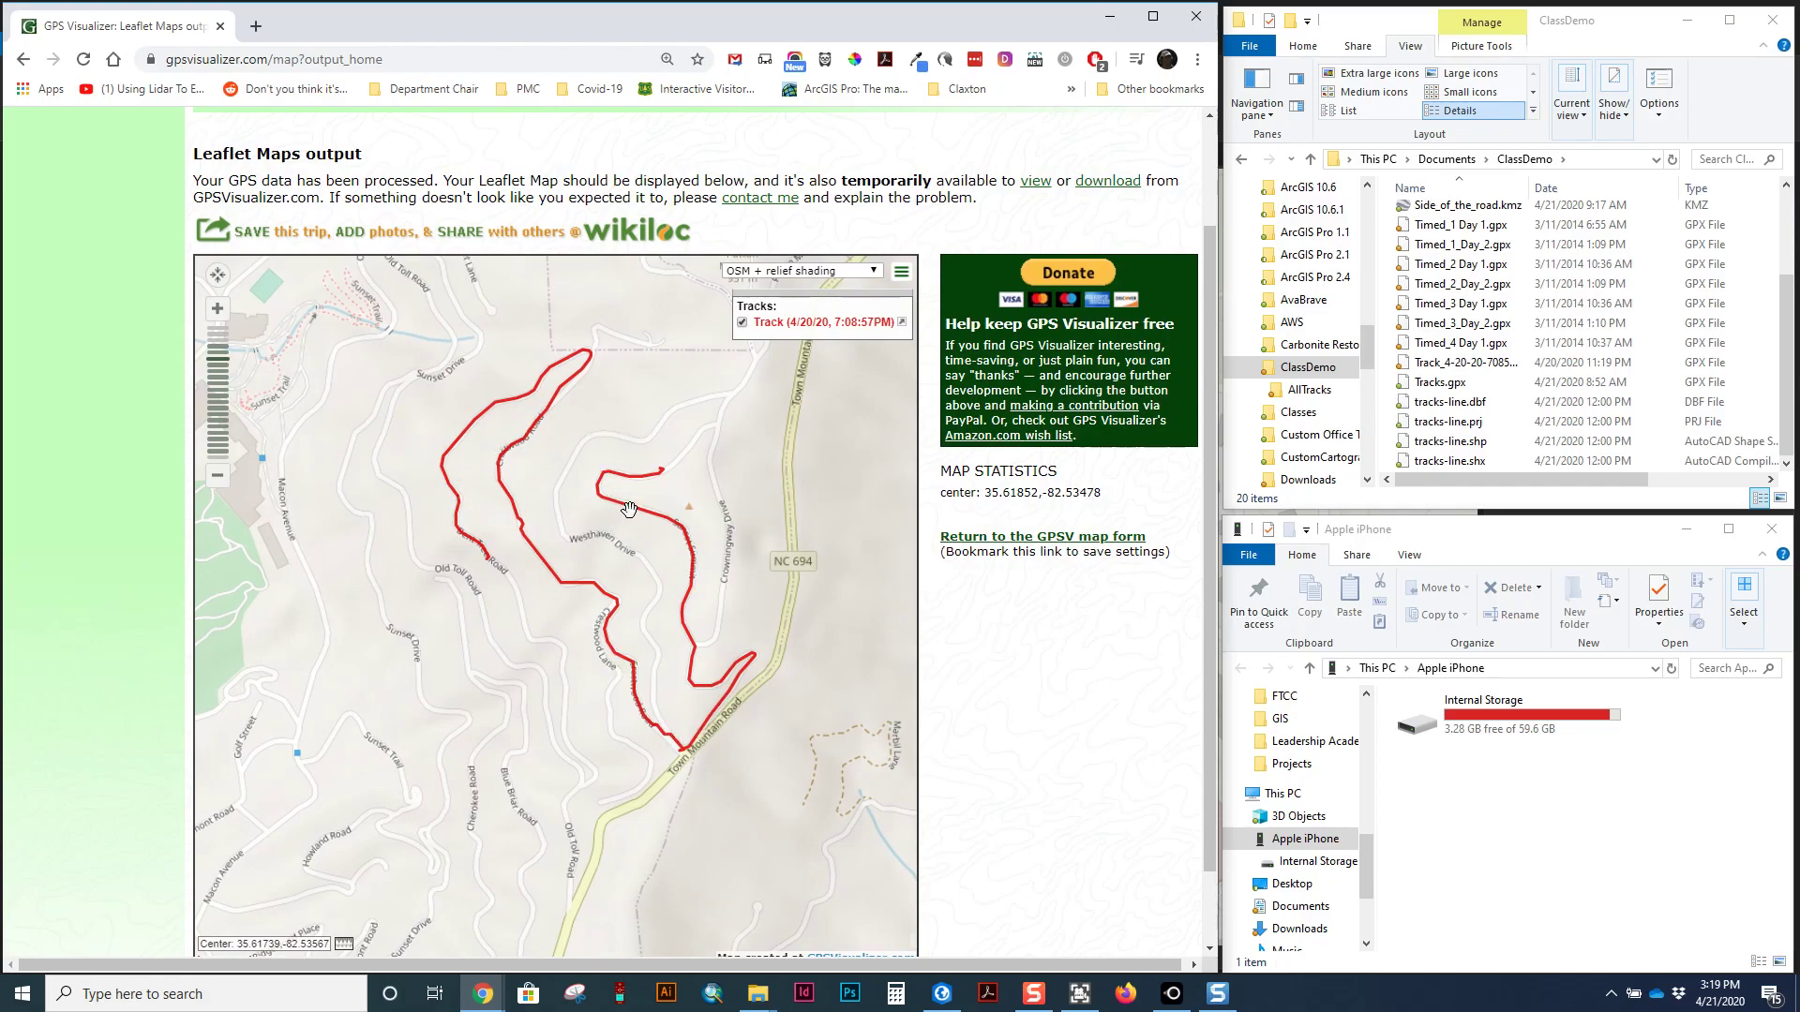
Return to the upload form and map the same track as Google Maps output, dismissing the API key and loading notices.
{"action": "left_click", "coordinate": [23, 60]}
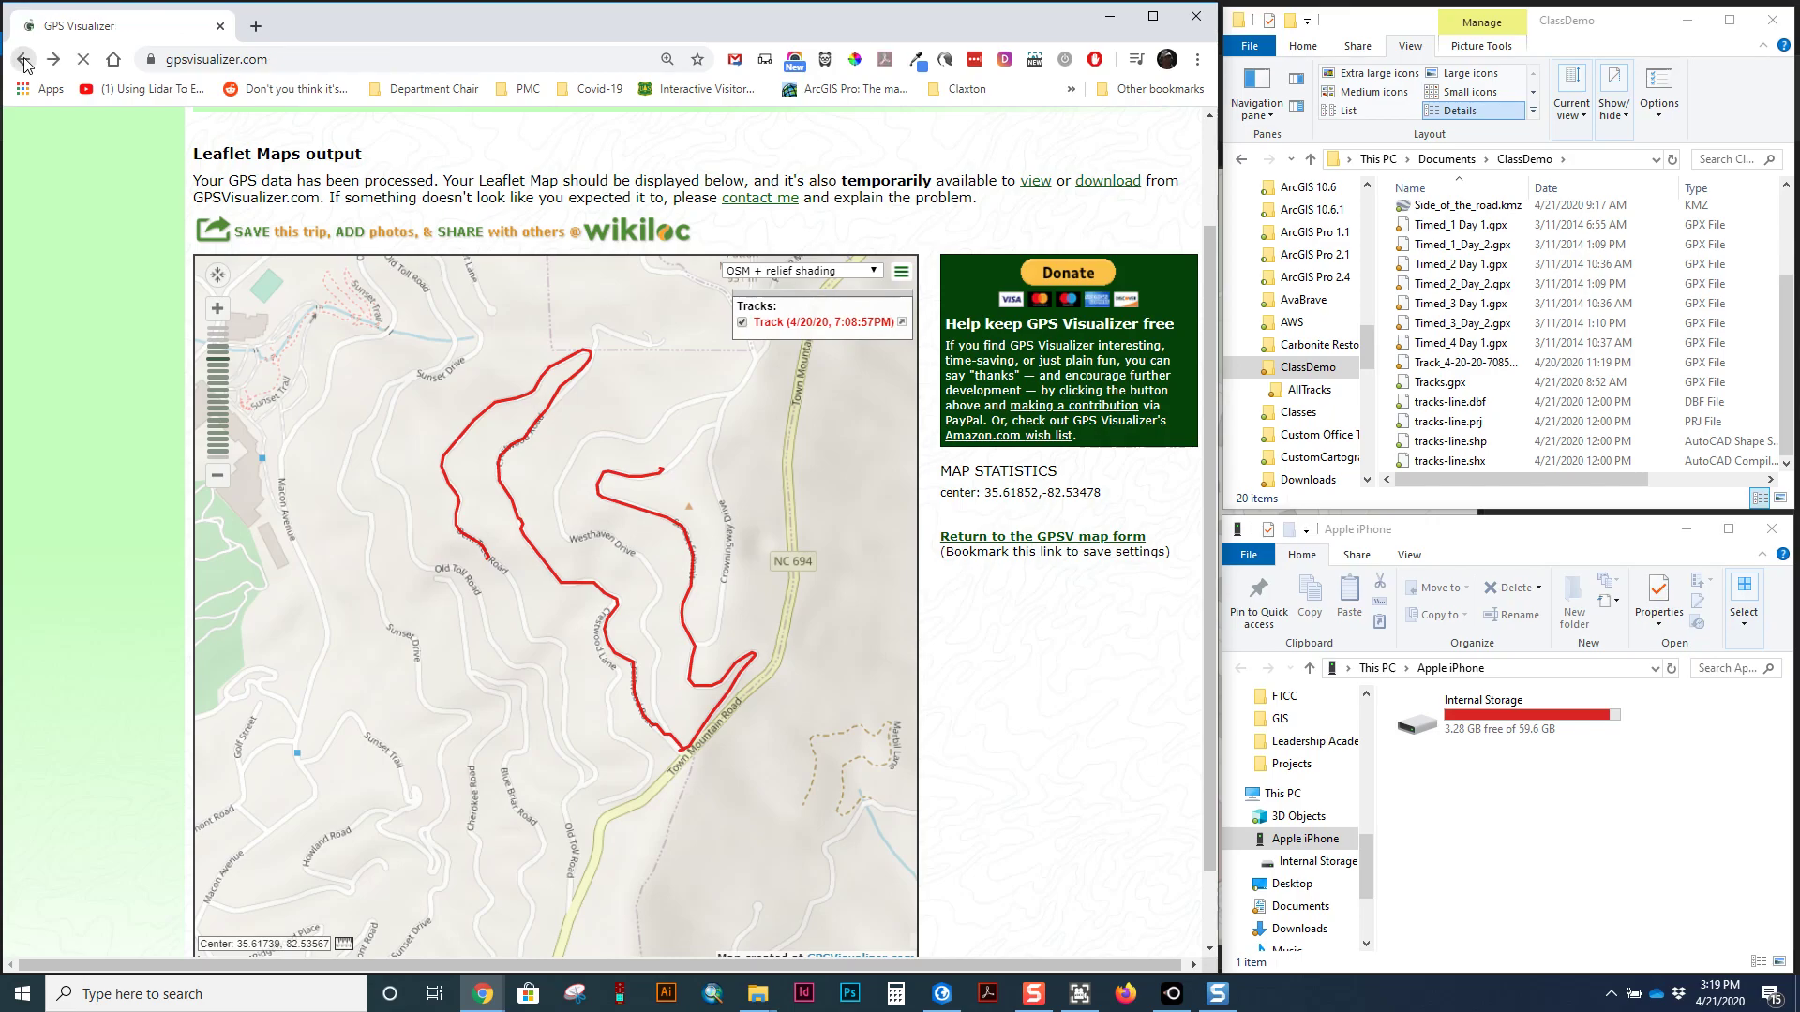
{"action": "left_click", "coordinate": [484, 511]}
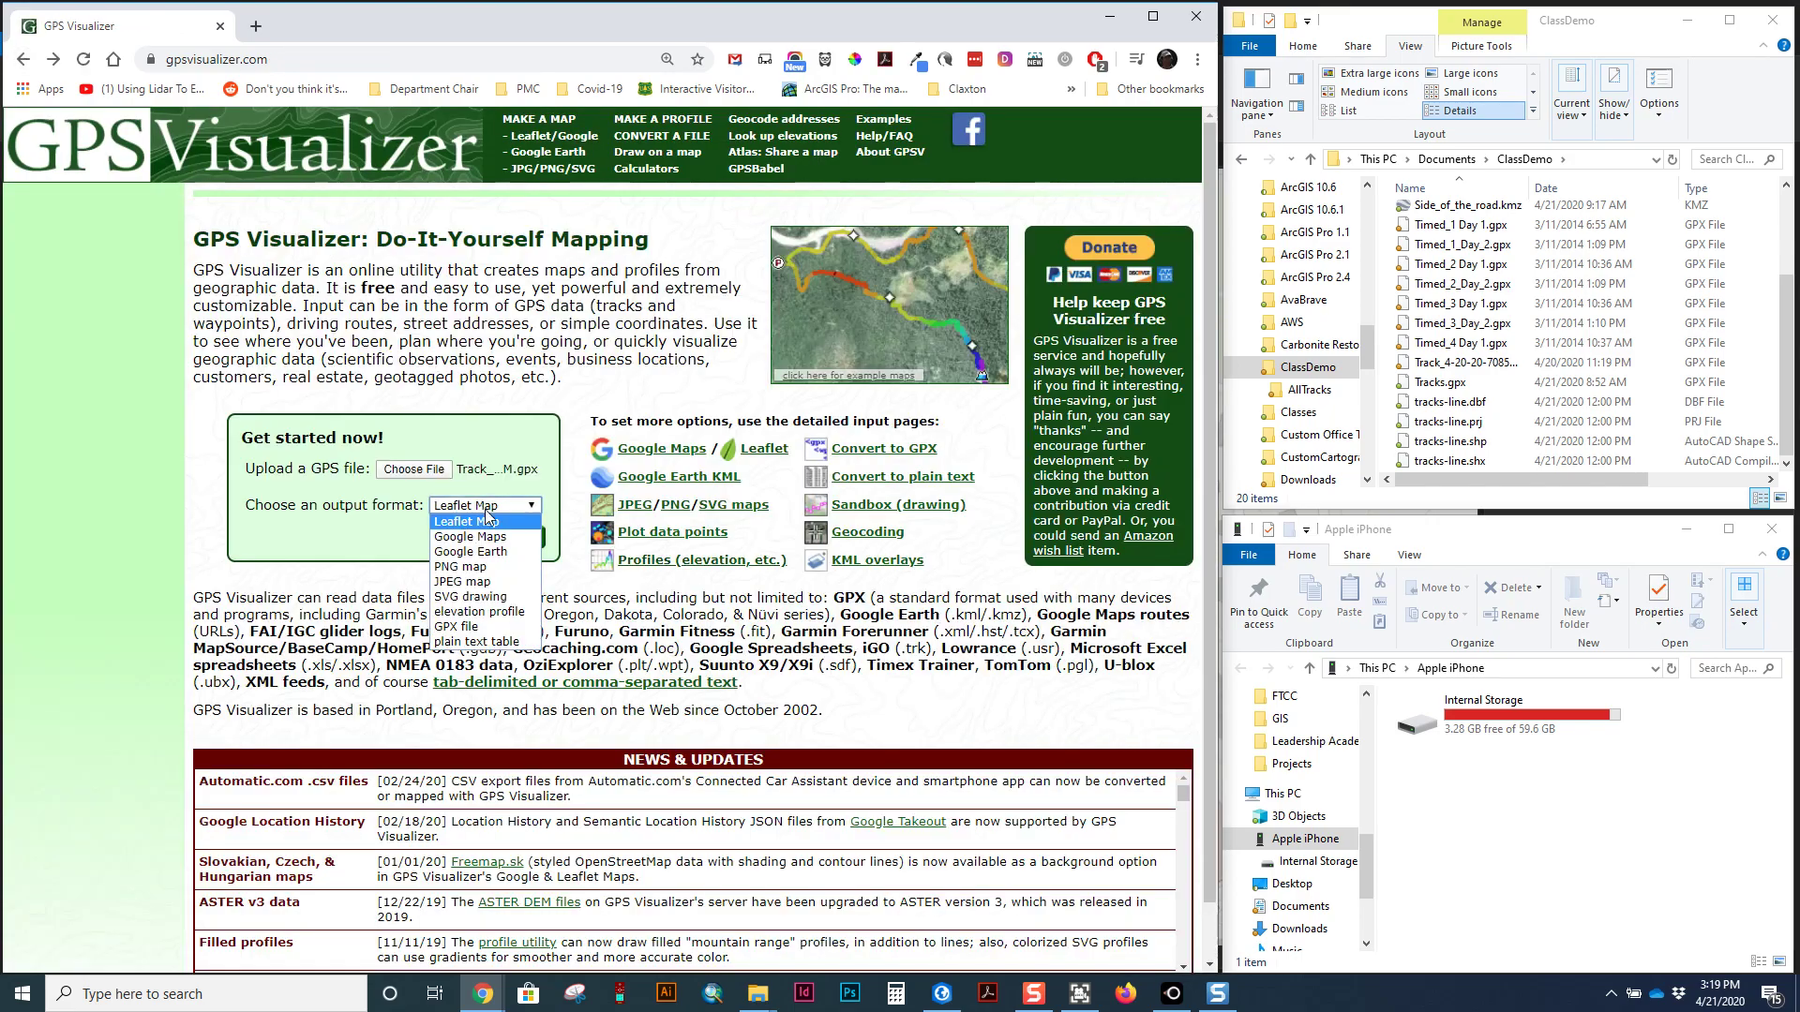
{"action": "left_click", "coordinate": [488, 554]}
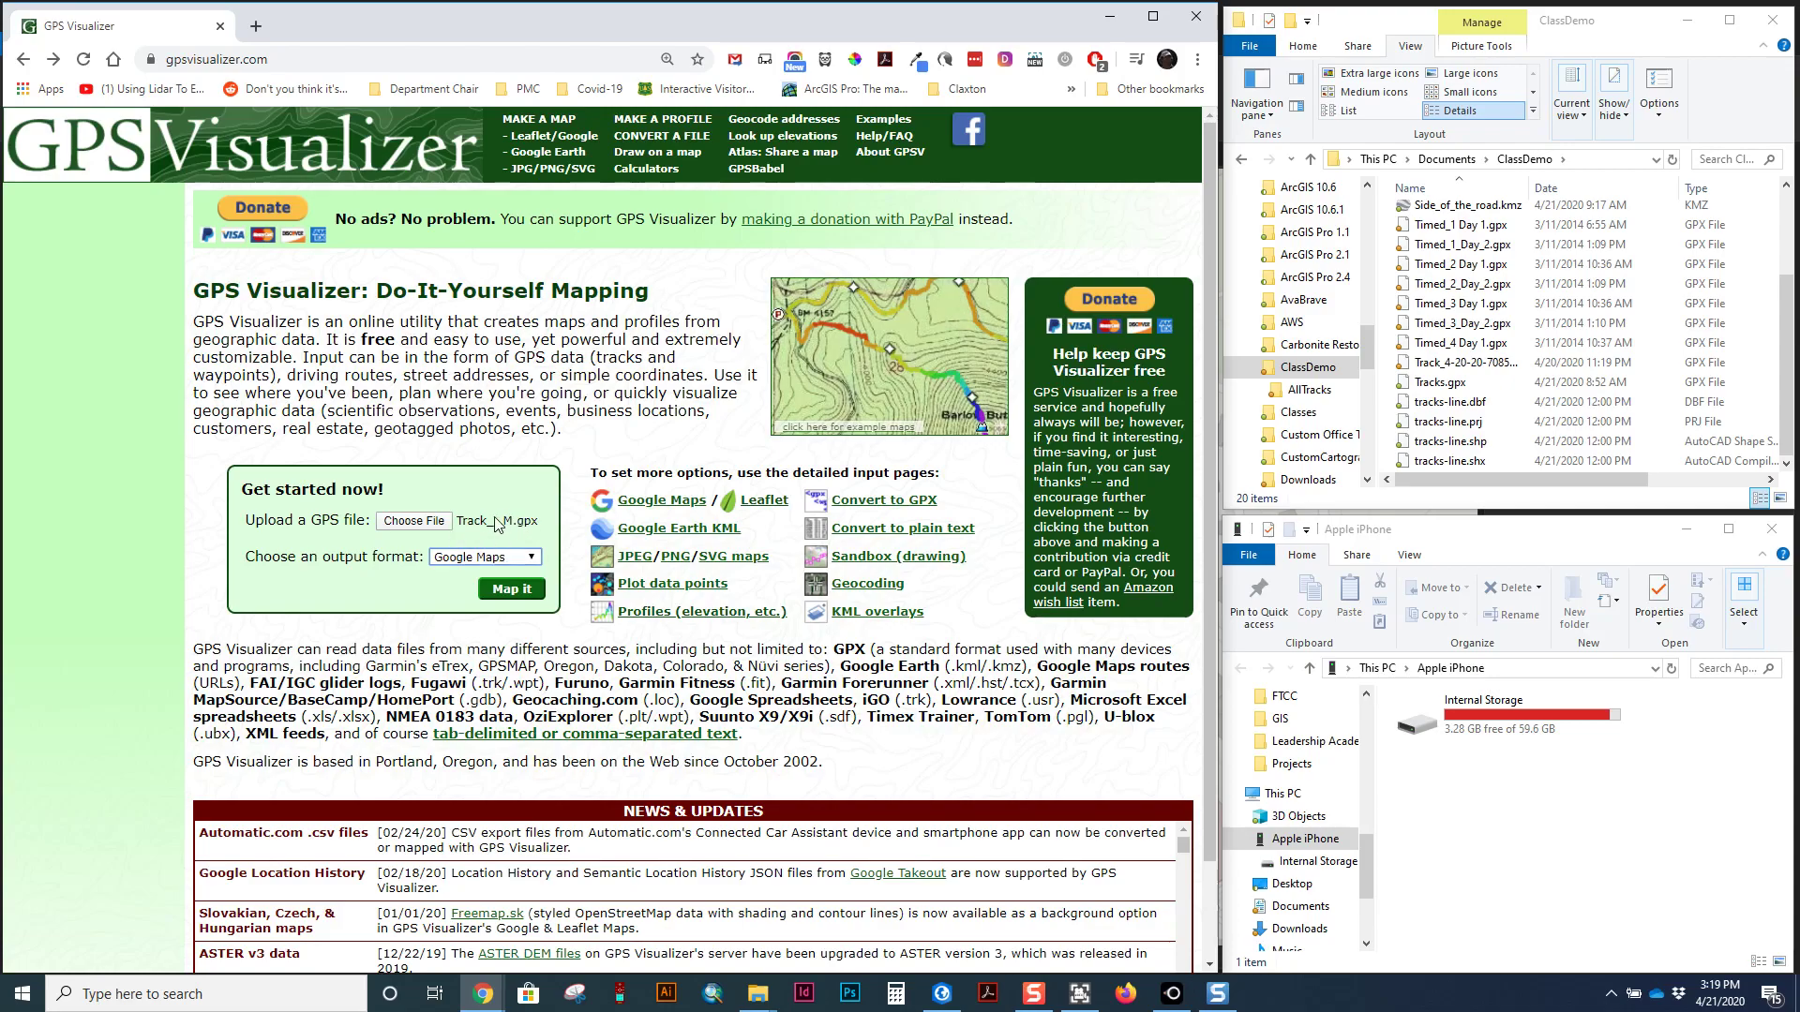
{"action": "left_click", "coordinate": [511, 588]}
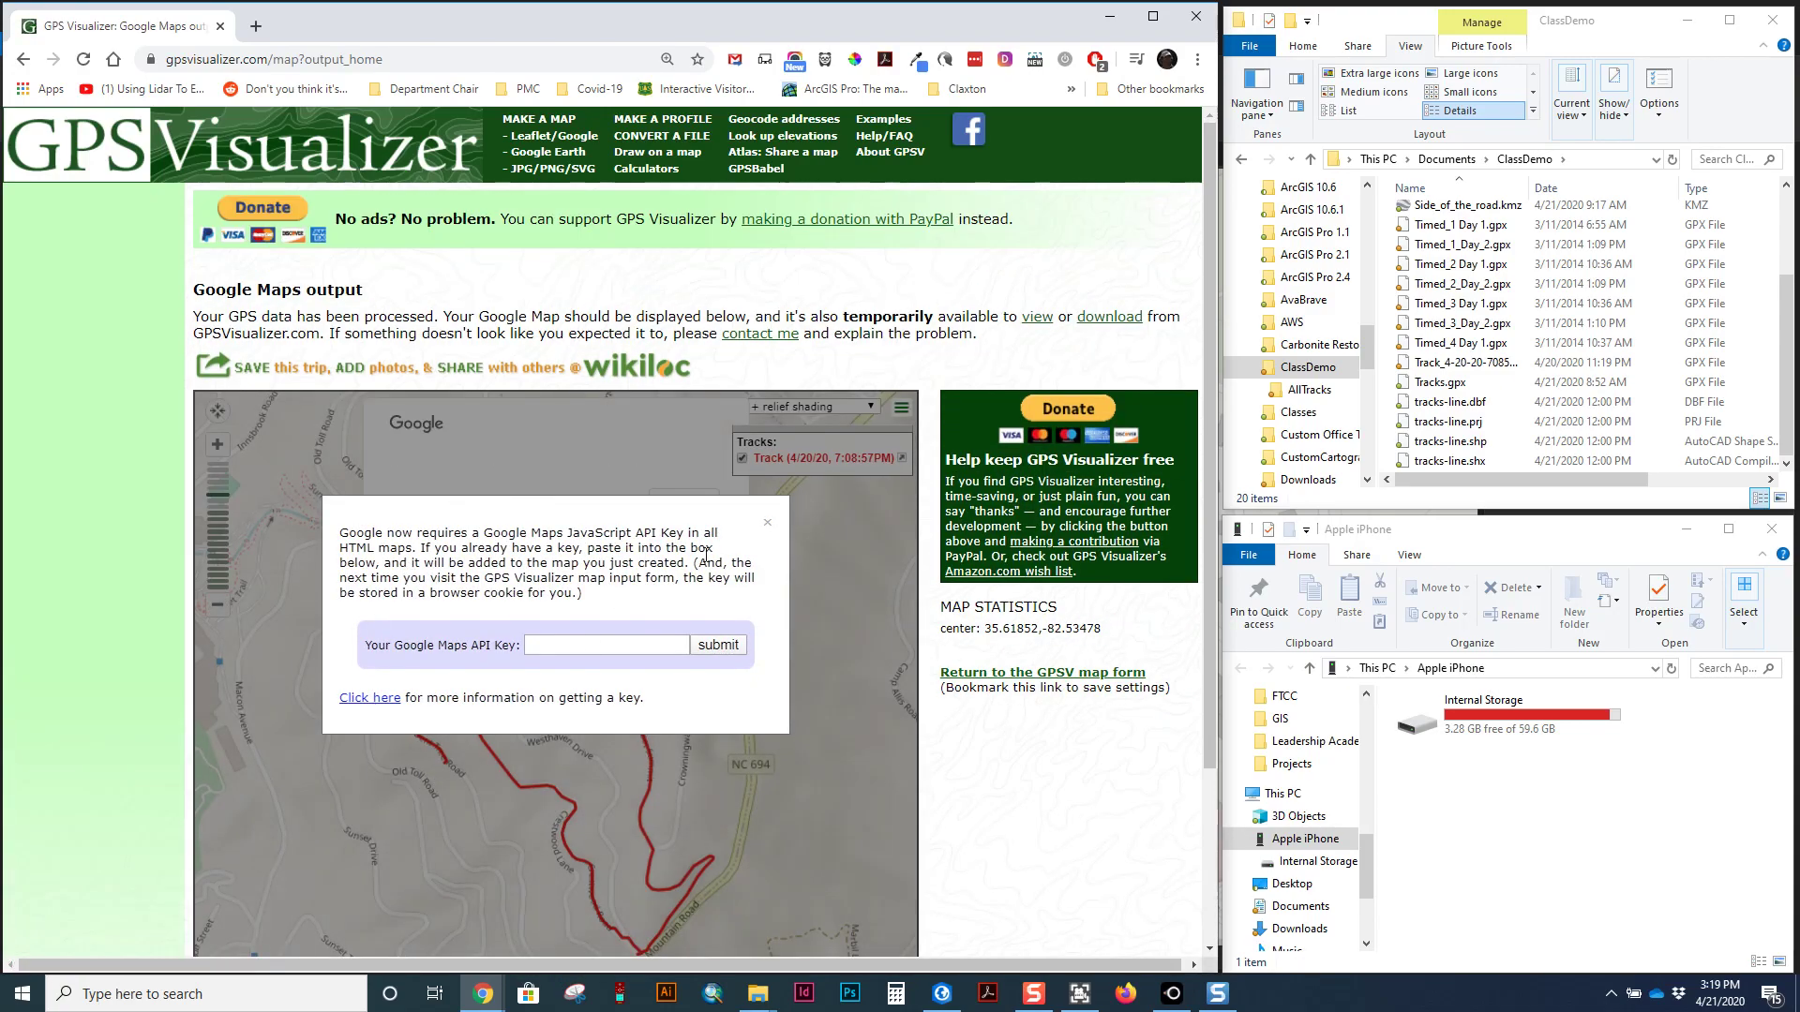
{"action": "left_click", "coordinate": [767, 525]}
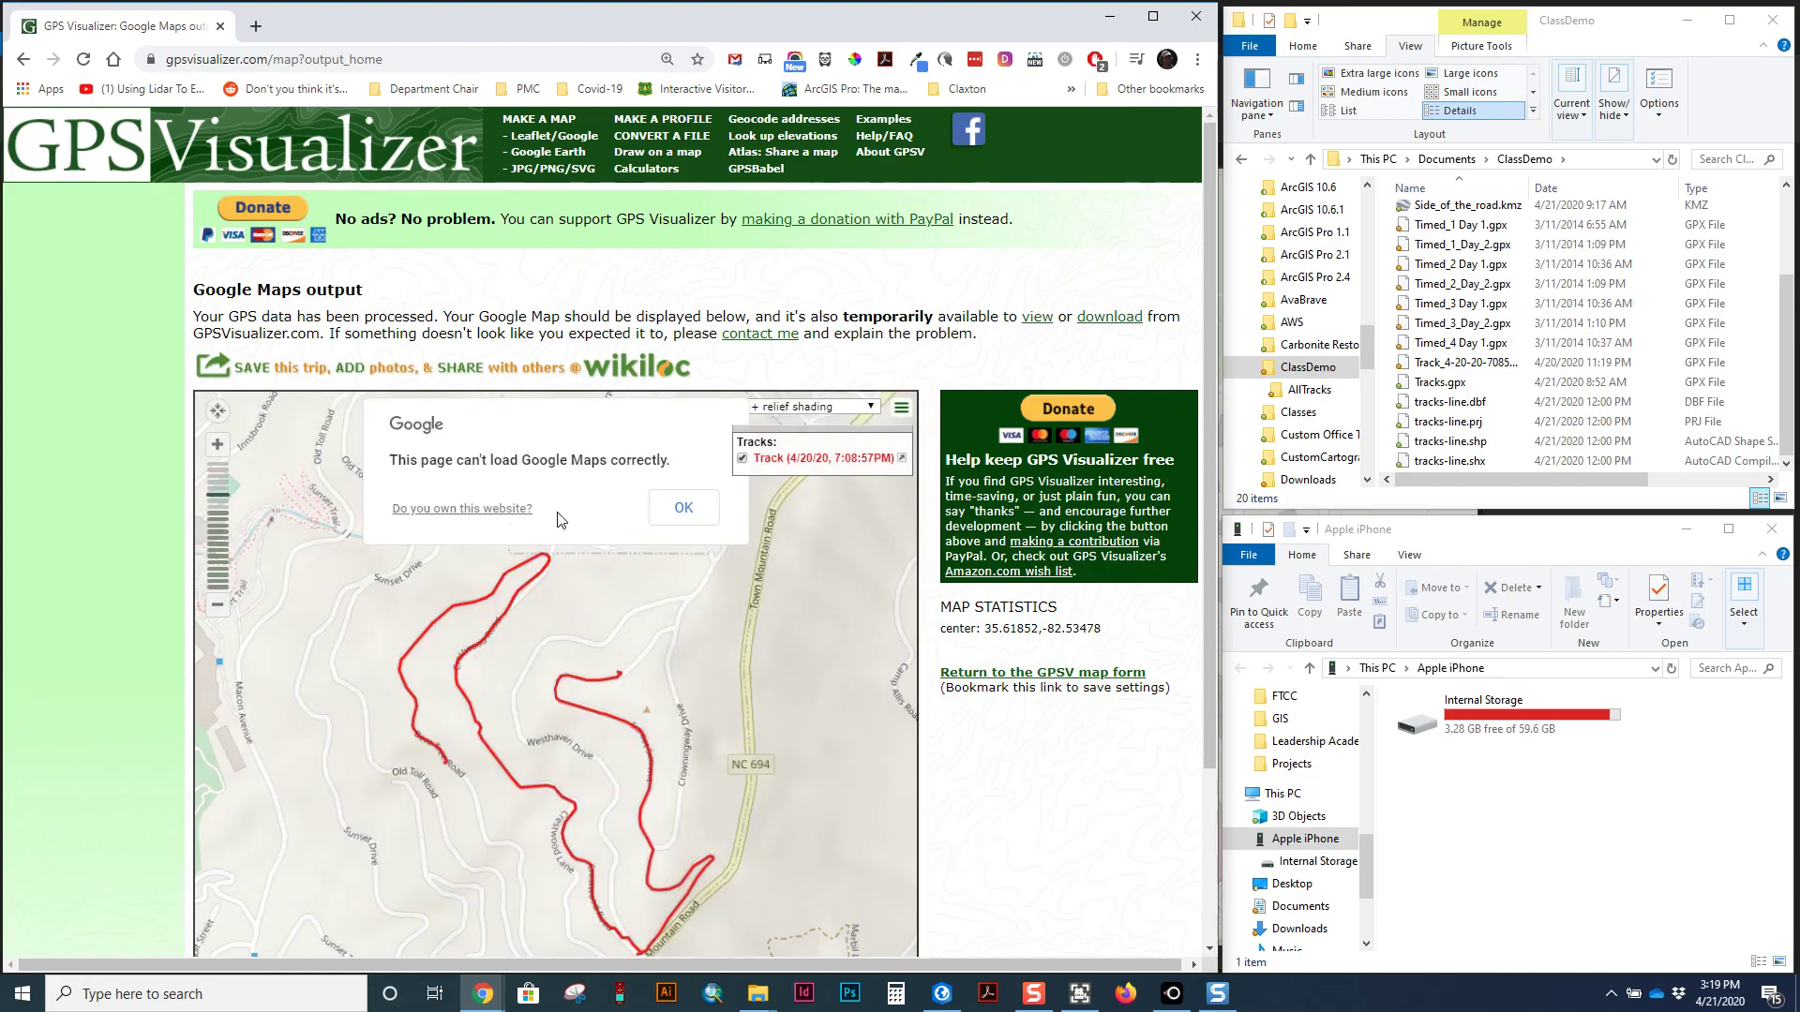
{"action": "left_click", "coordinate": [684, 528]}
Look over the track on the Google Maps output and try OpenTopoMap as its background map.
{"action": "left_click_drag", "start_coordinate": [682, 732], "coordinate": [671, 661]}
{"action": "scroll", "coordinate": [614, 684], "scroll_direction": "down", "scroll_amount": 3}
{"action": "scroll", "coordinate": [615, 684], "scroll_direction": "up", "scroll_amount": 2}
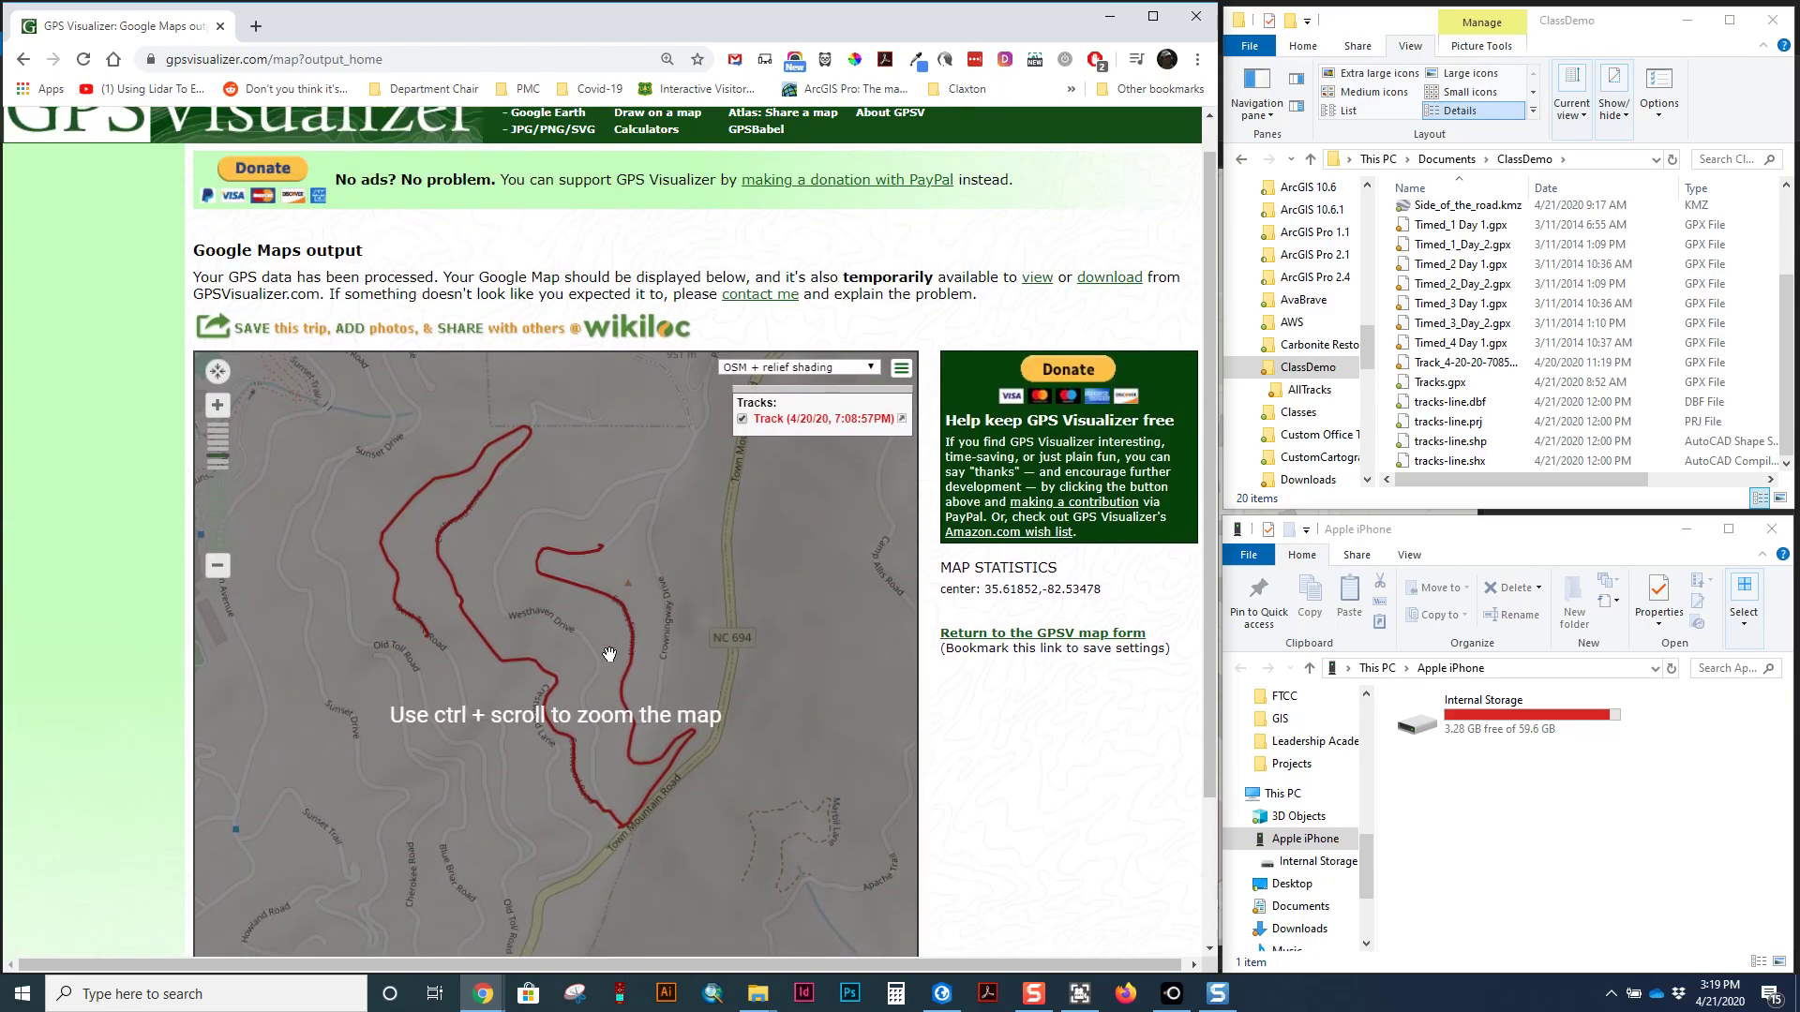
{"action": "scroll", "coordinate": [607, 636], "scroll_direction": "up", "scroll_amount": 2}
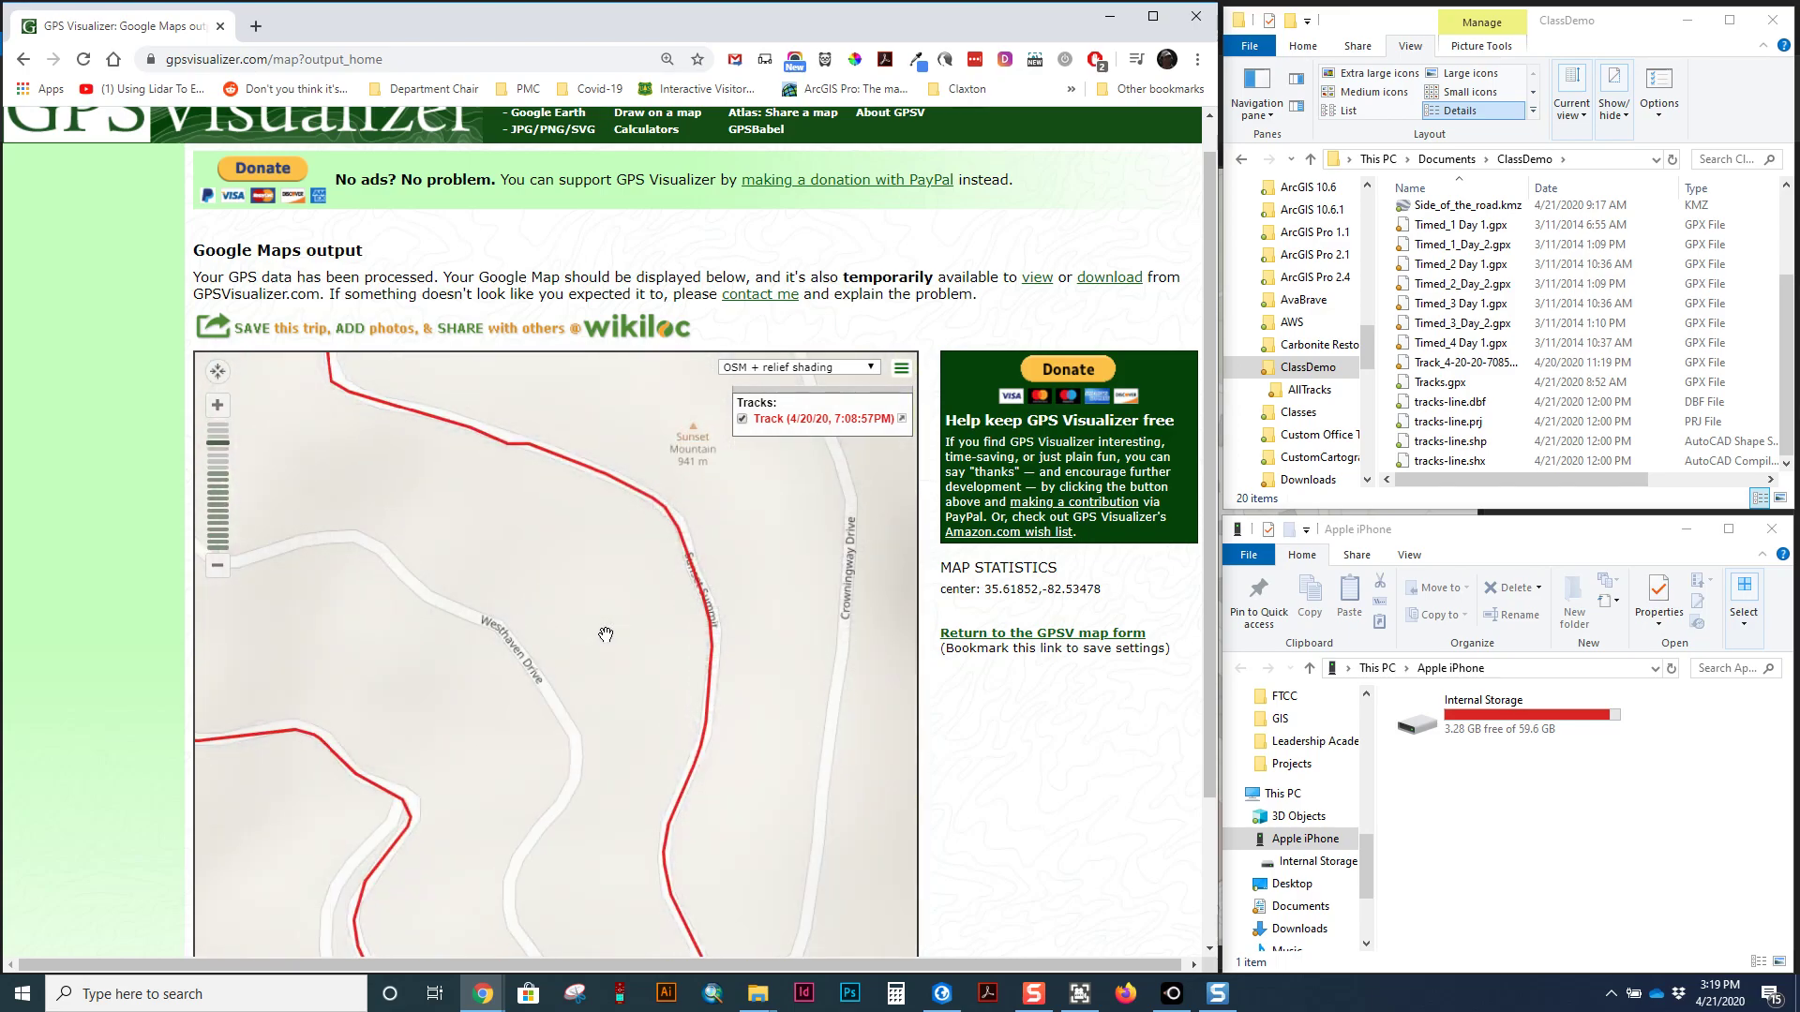
{"action": "scroll", "coordinate": [601, 635], "scroll_direction": "down", "scroll_amount": 1}
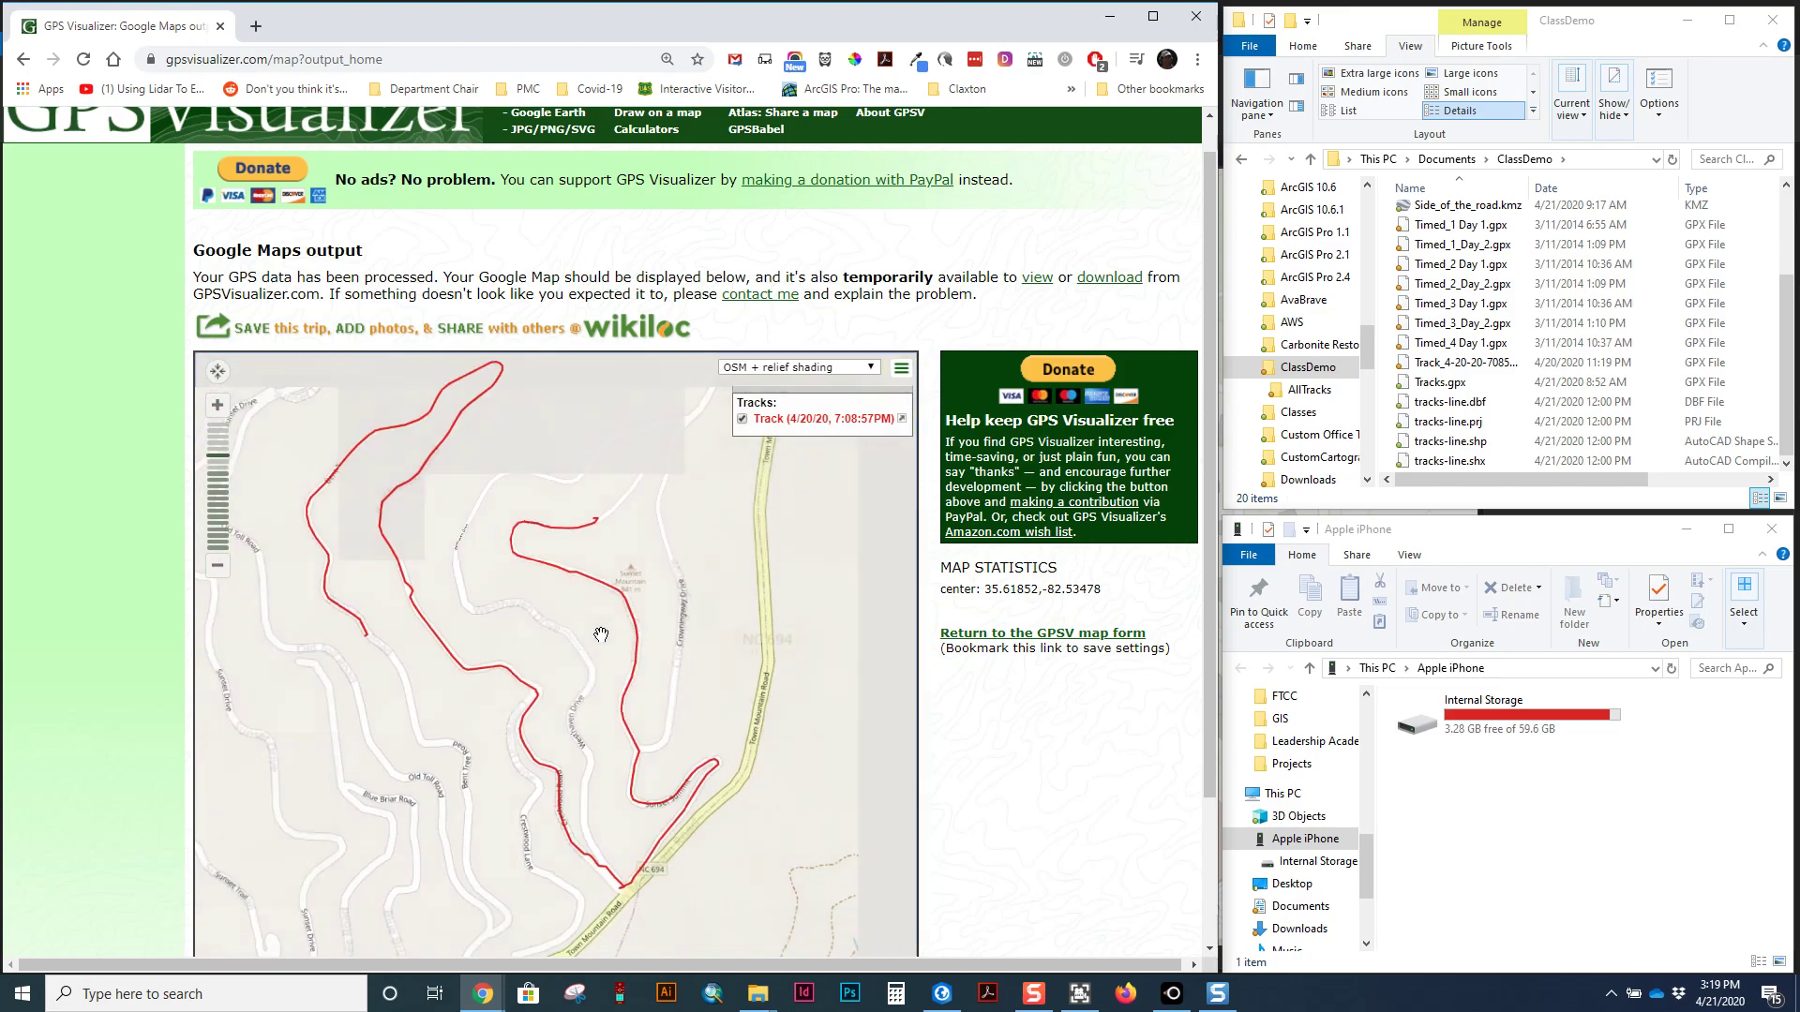
{"action": "left_click", "coordinate": [855, 376]}
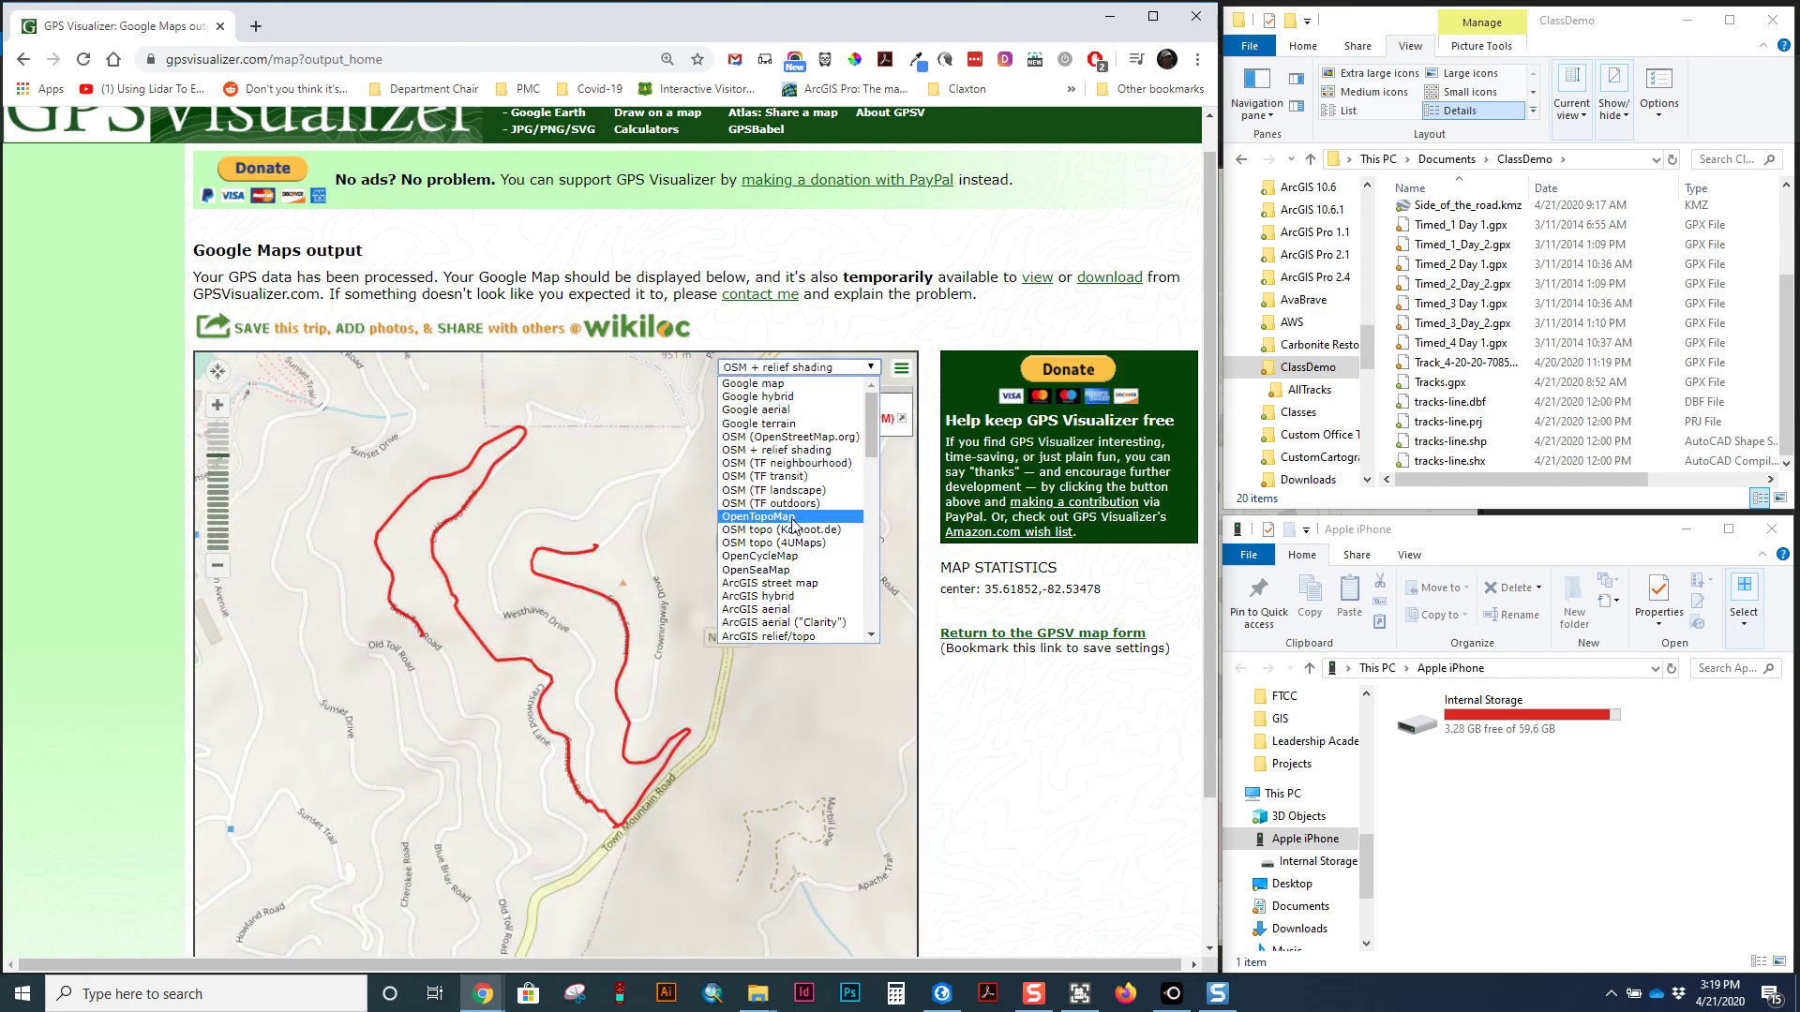
{"action": "left_click", "coordinate": [731, 521]}
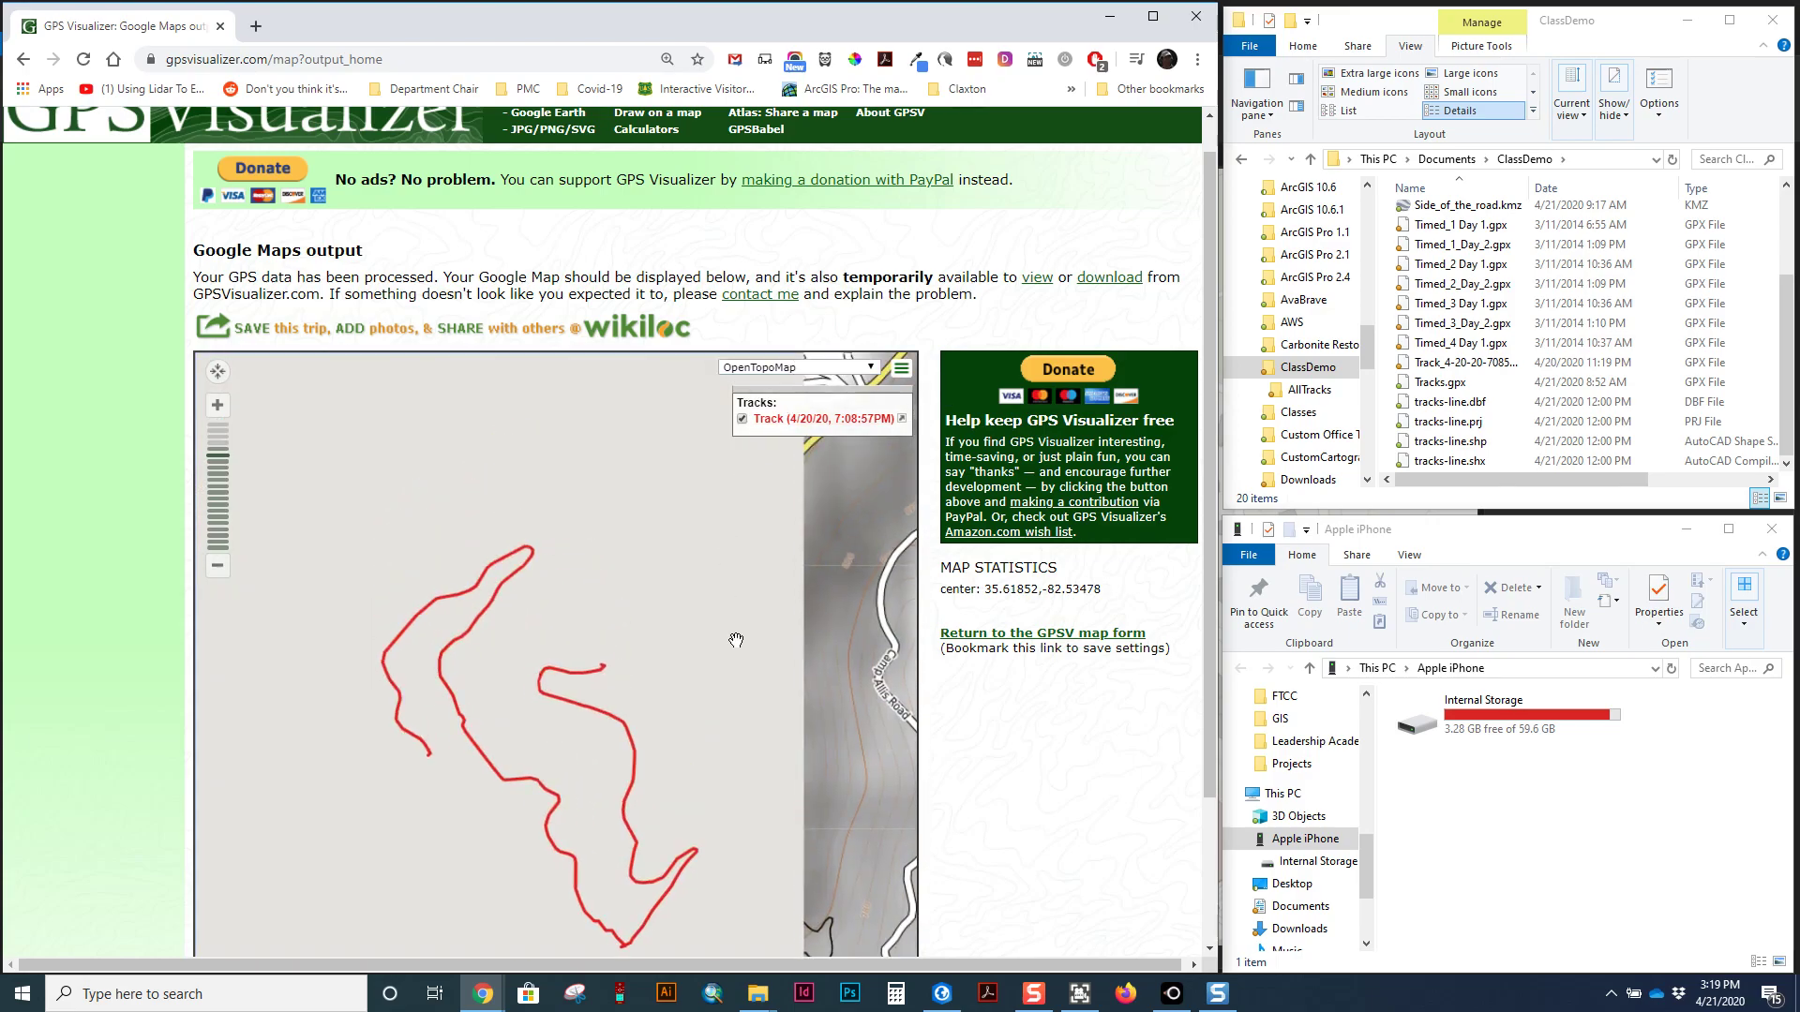
Try OpenSeaMap and OSM topo (4UMaps) as the background behind the track.
{"action": "left_click", "coordinate": [772, 373]}
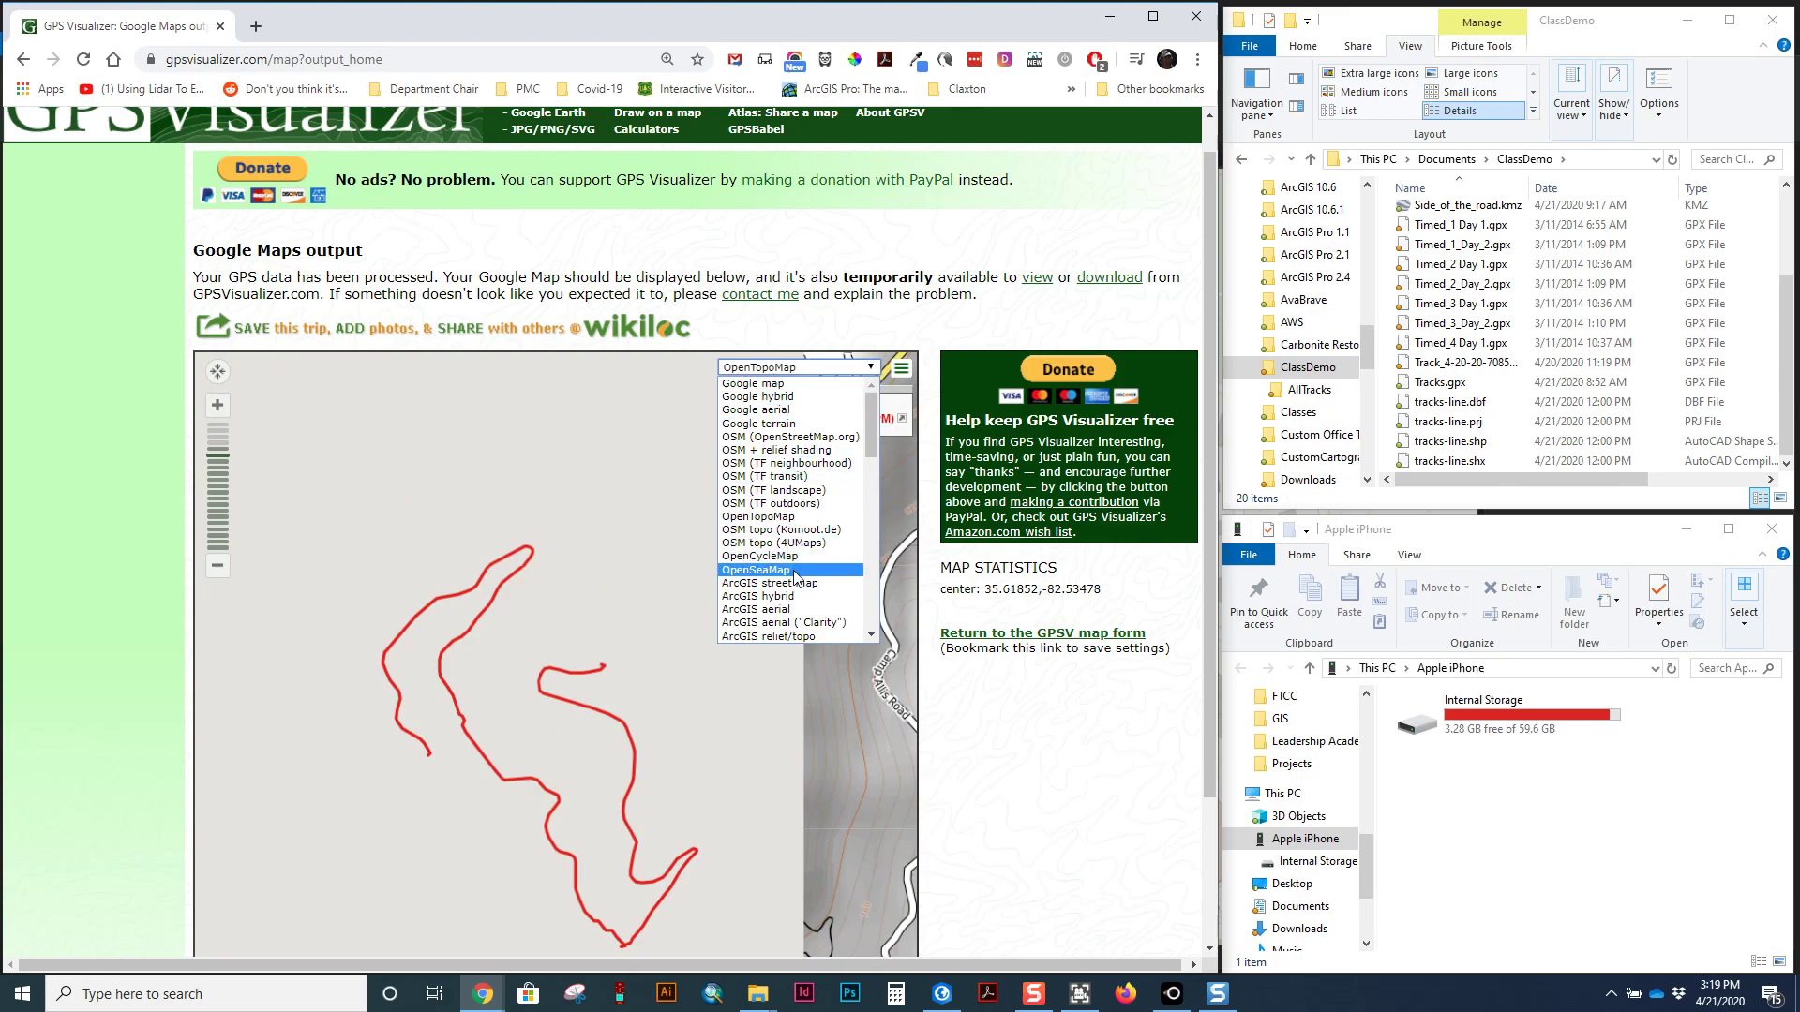
{"action": "left_click", "coordinate": [756, 569]}
{"action": "left_click", "coordinate": [777, 368]}
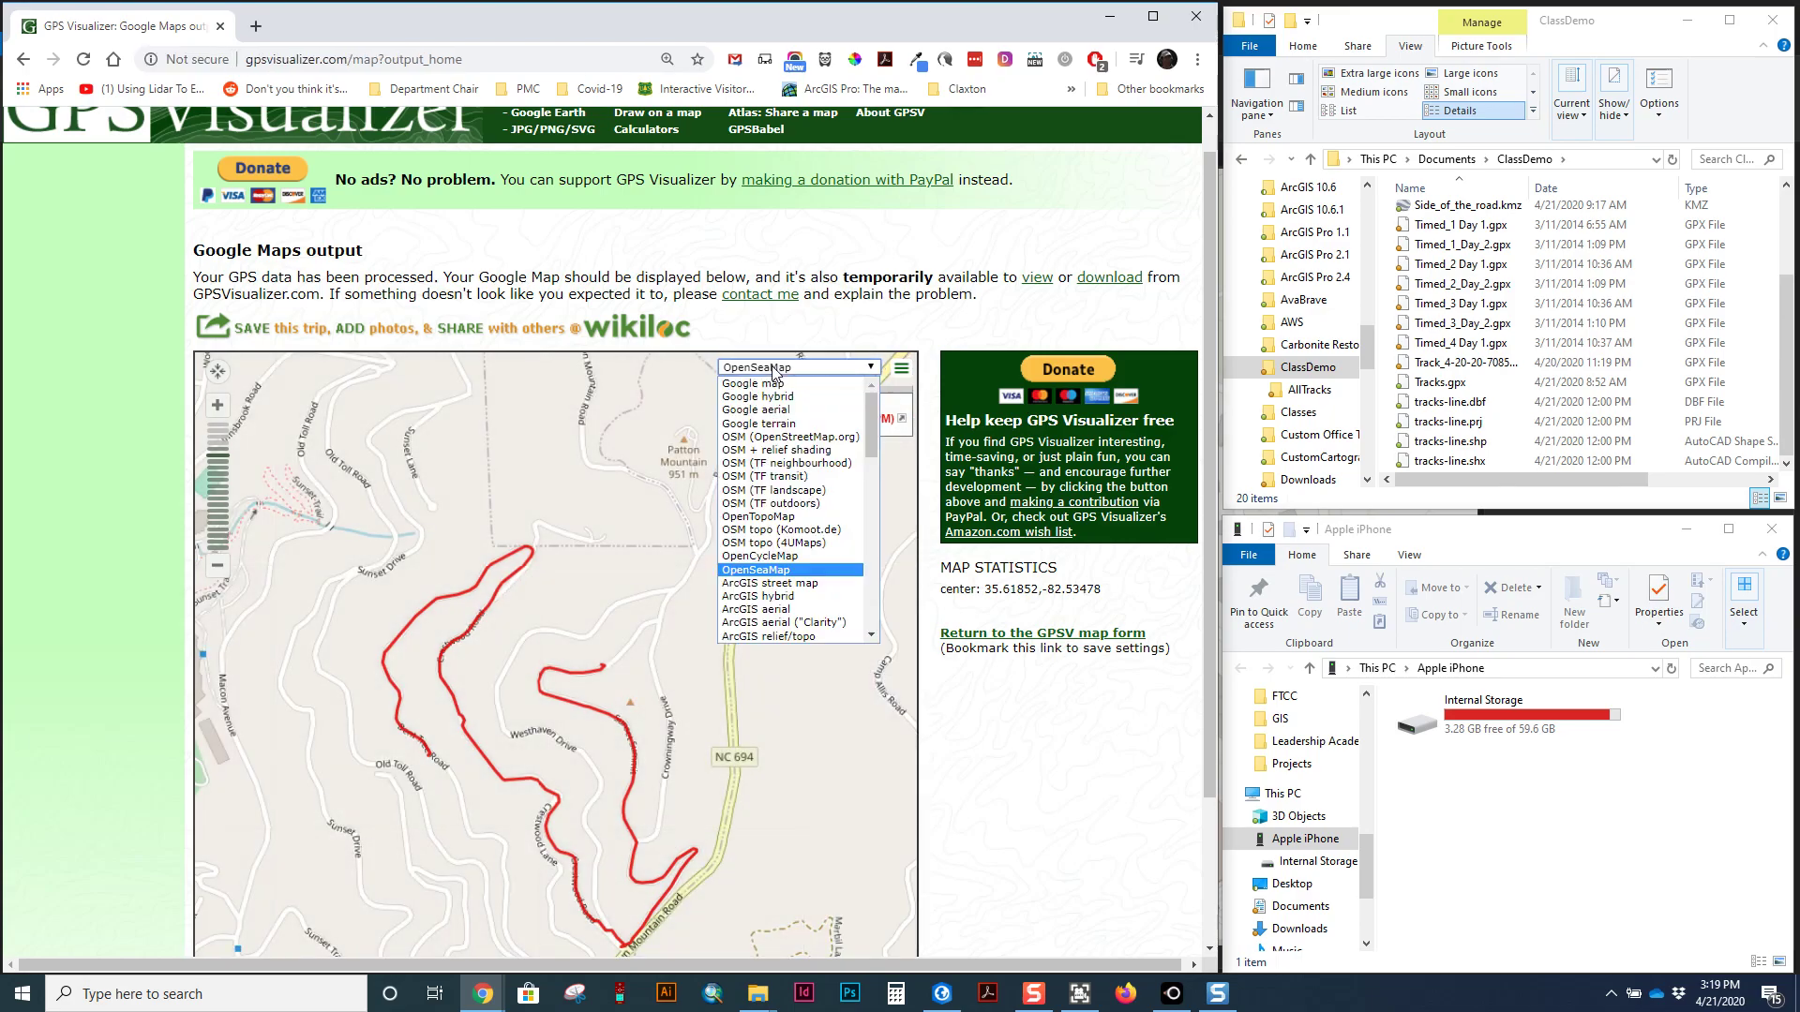
{"action": "left_click", "coordinate": [795, 544]}
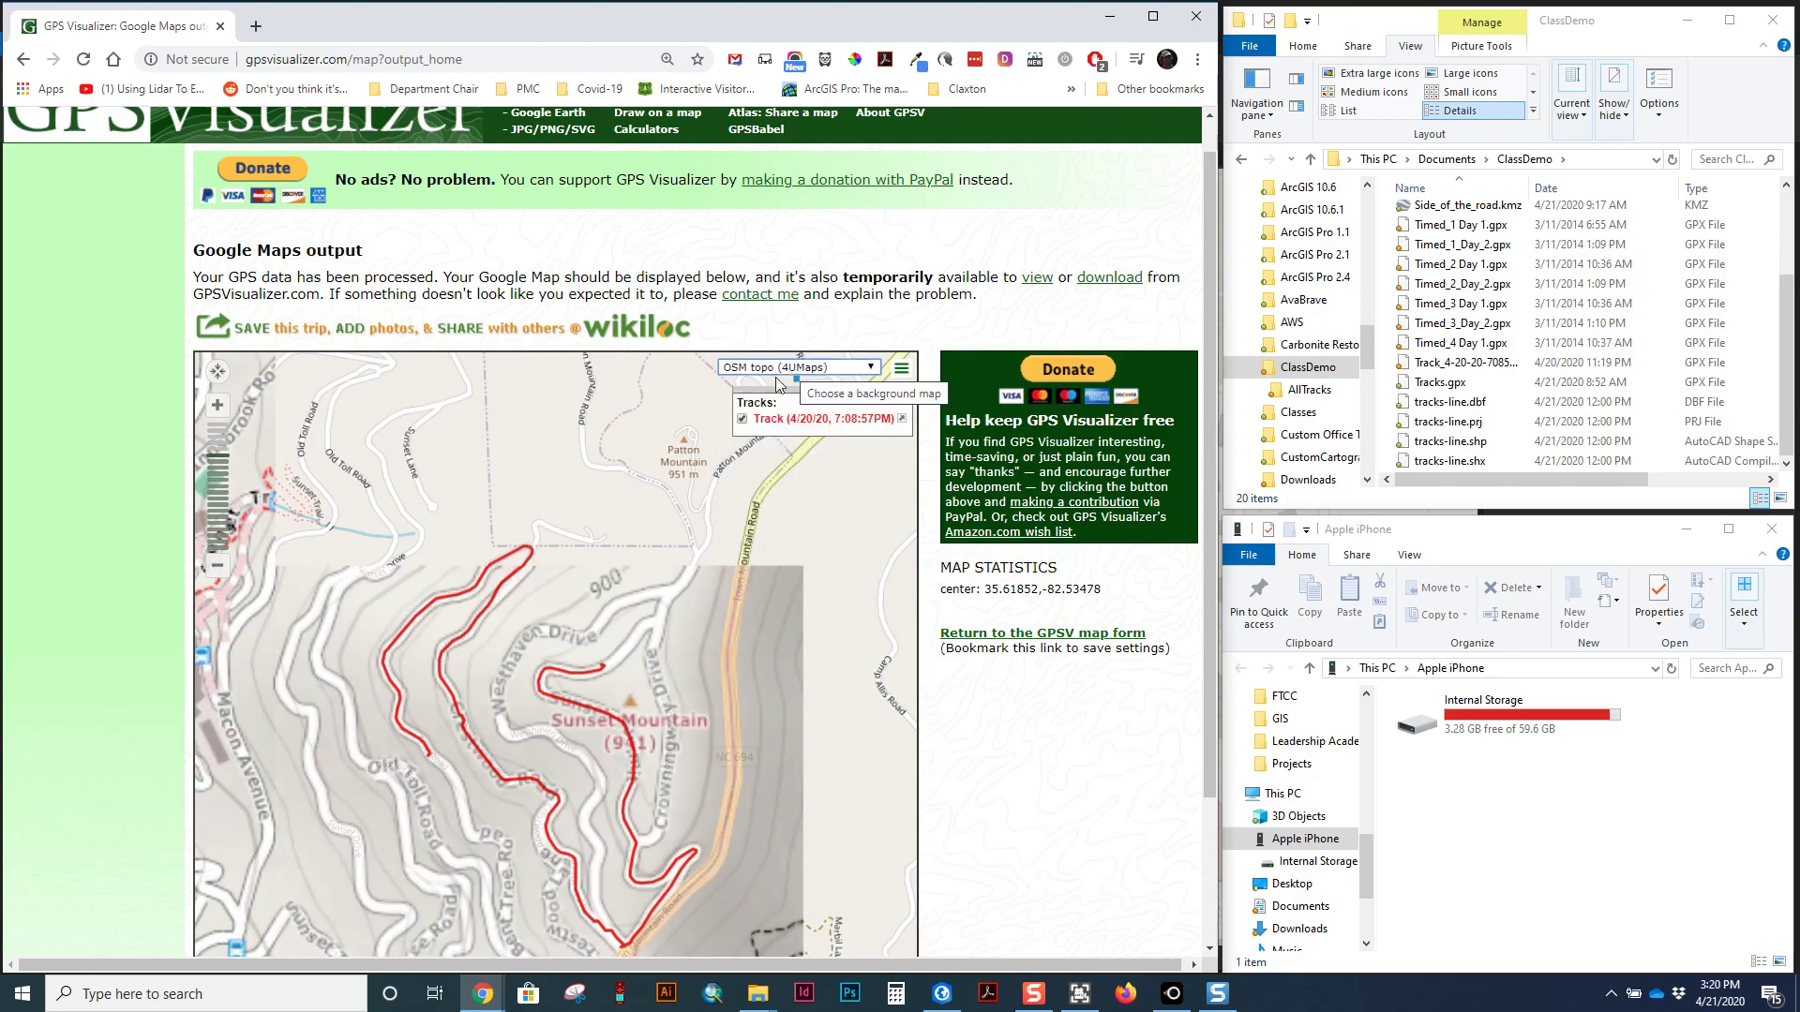
{"action": "scroll", "coordinate": [622, 640], "scroll_direction": "down", "scroll_amount": 2}
{"action": "scroll", "coordinate": [621, 639], "scroll_direction": "up", "scroll_amount": 2}
{"action": "scroll", "coordinate": [621, 638], "scroll_direction": "down", "scroll_amount": 1}
{"action": "scroll", "coordinate": [622, 635], "scroll_direction": "down", "scroll_amount": 1}
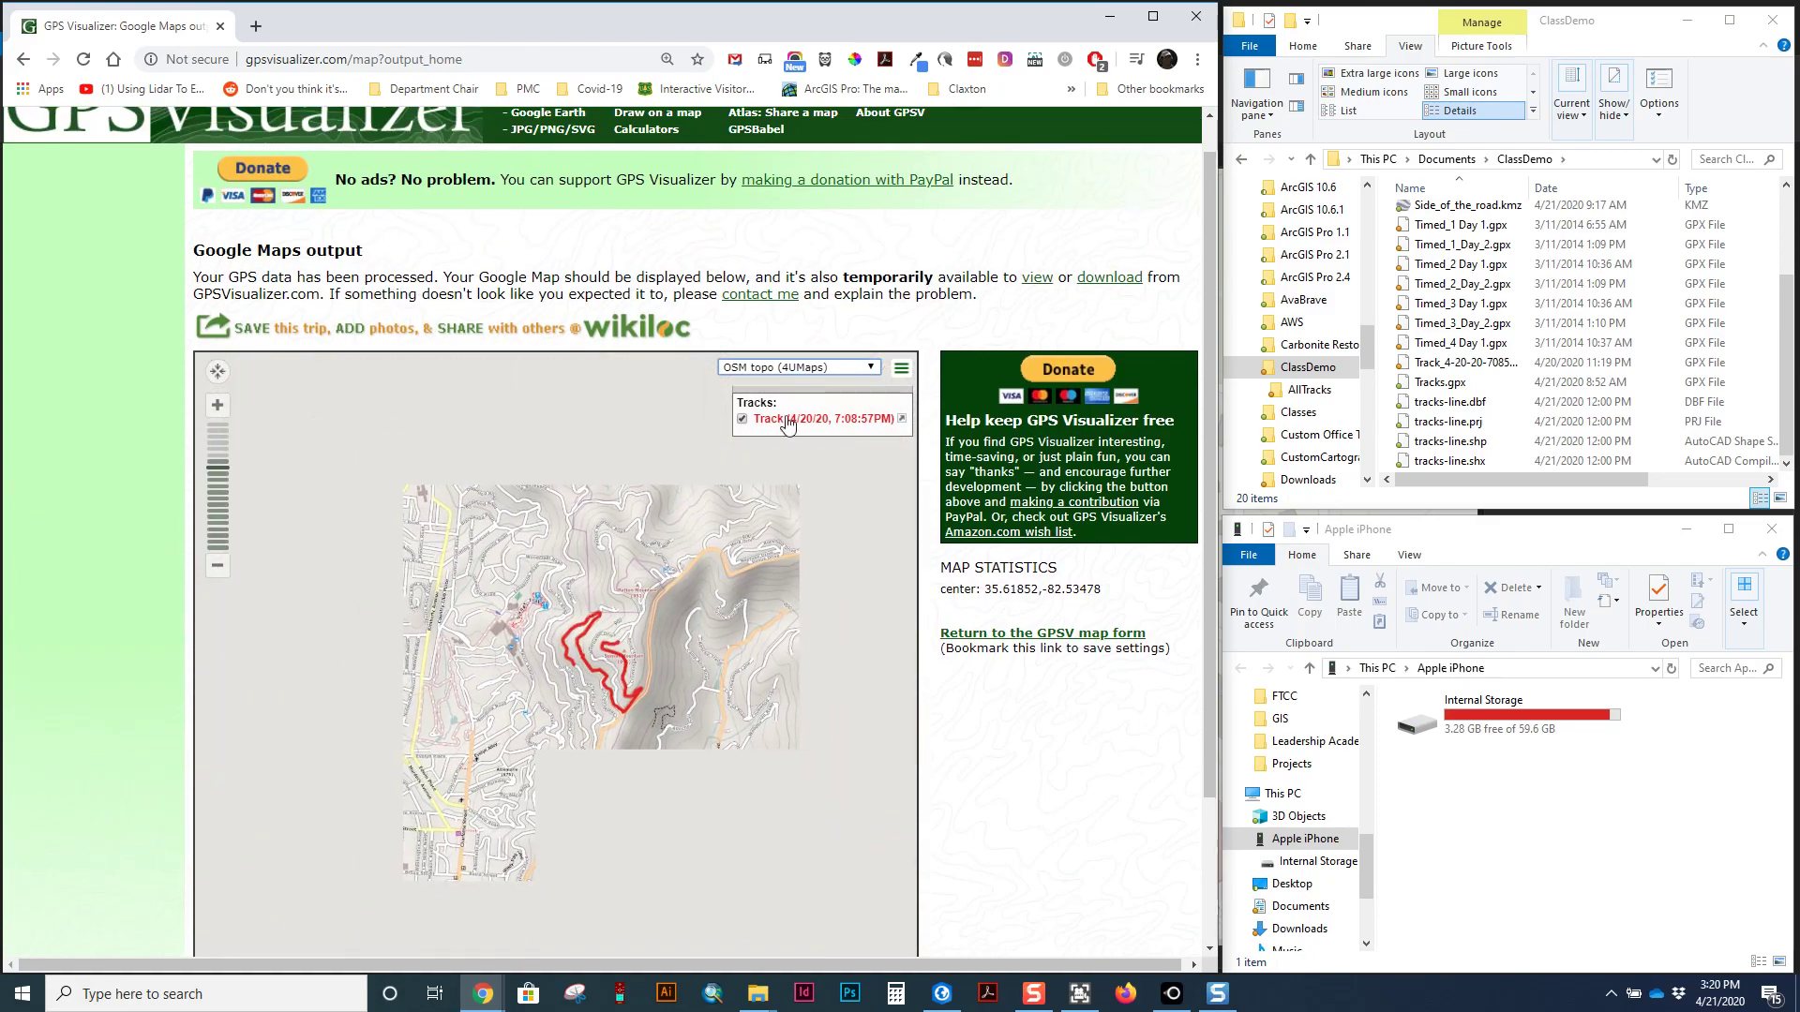
Set the background map to ArcGIS aerial and frame the track closely.
{"action": "left_click", "coordinate": [786, 368]}
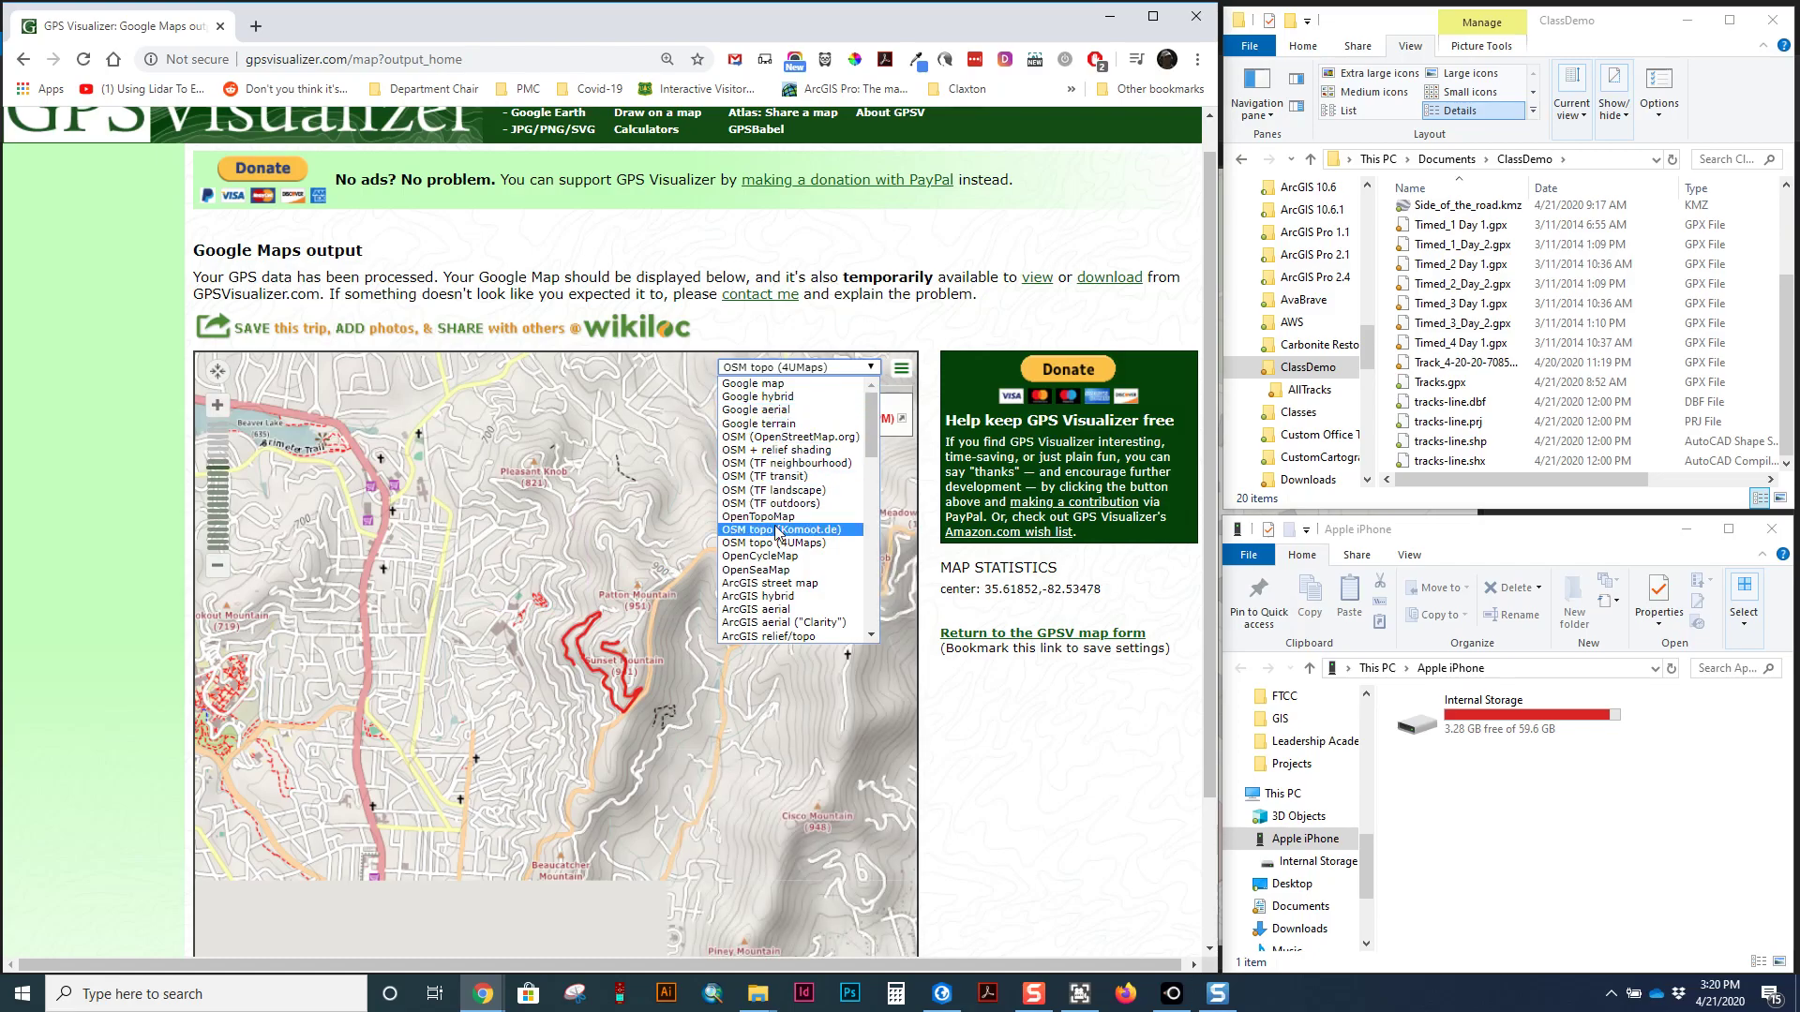
{"action": "left_click", "coordinate": [787, 610]}
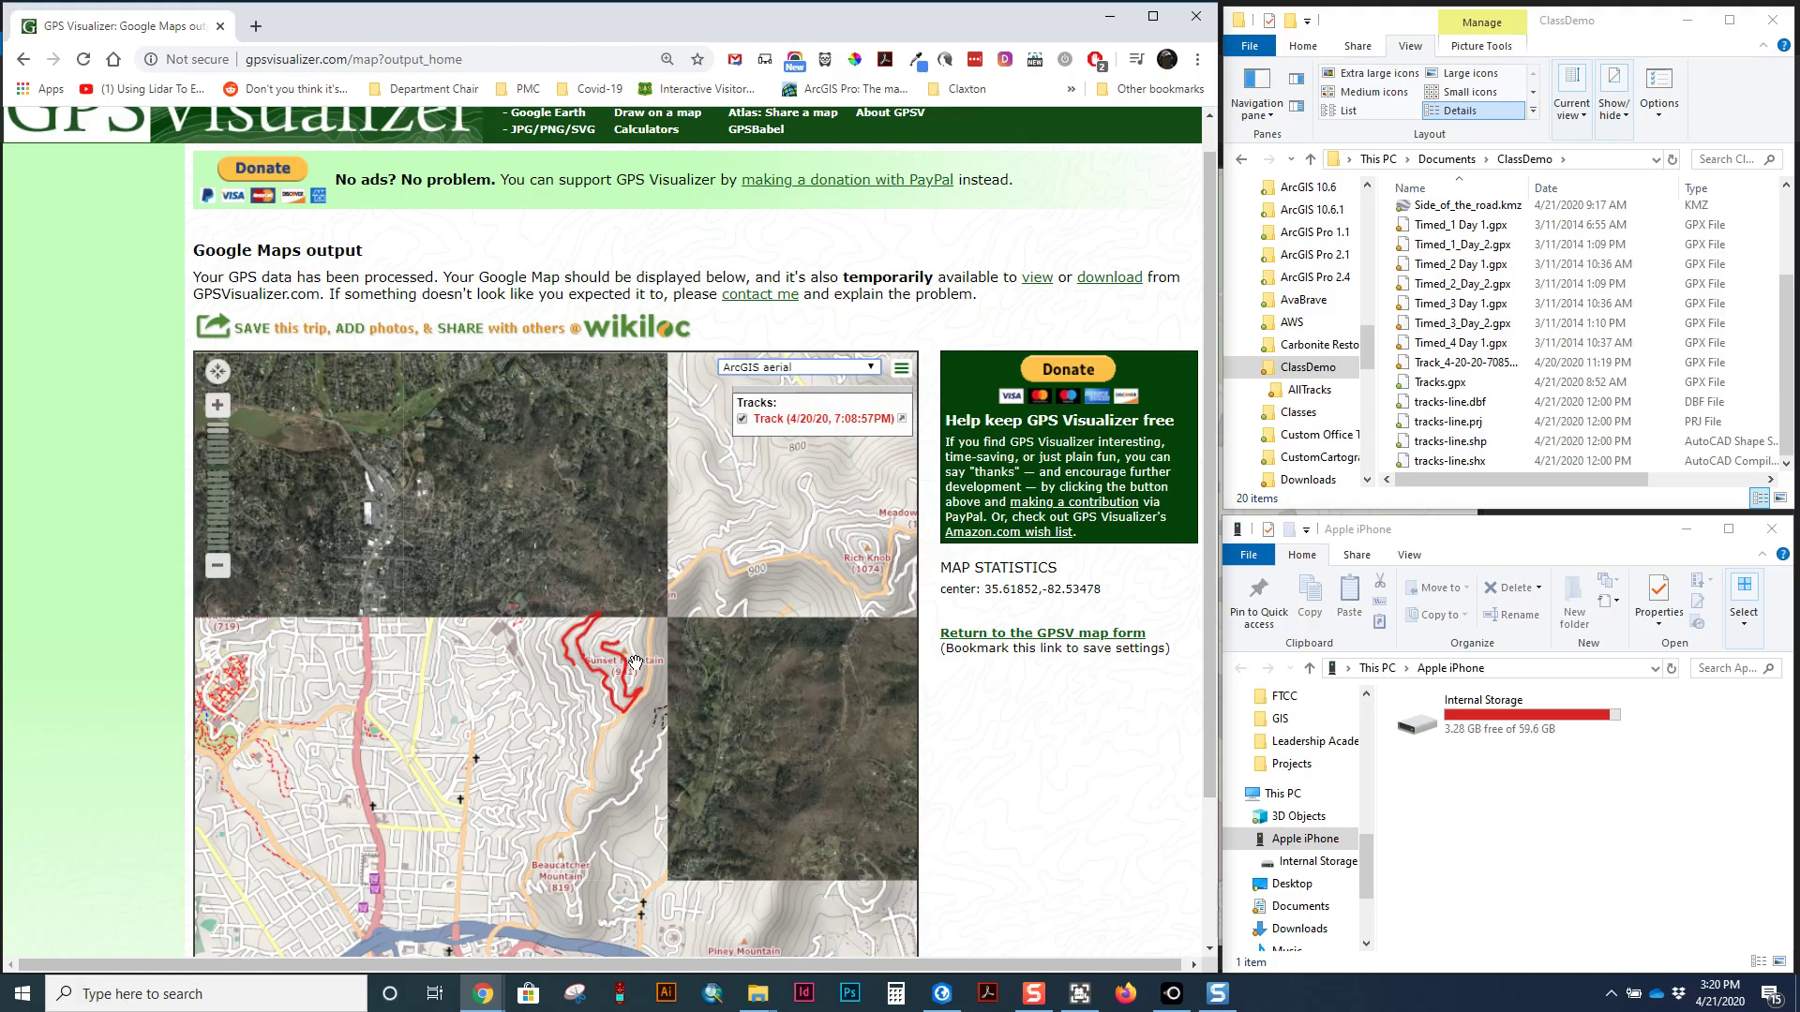
{"action": "scroll", "coordinate": [593, 643], "scroll_direction": "up", "scroll_amount": 2}
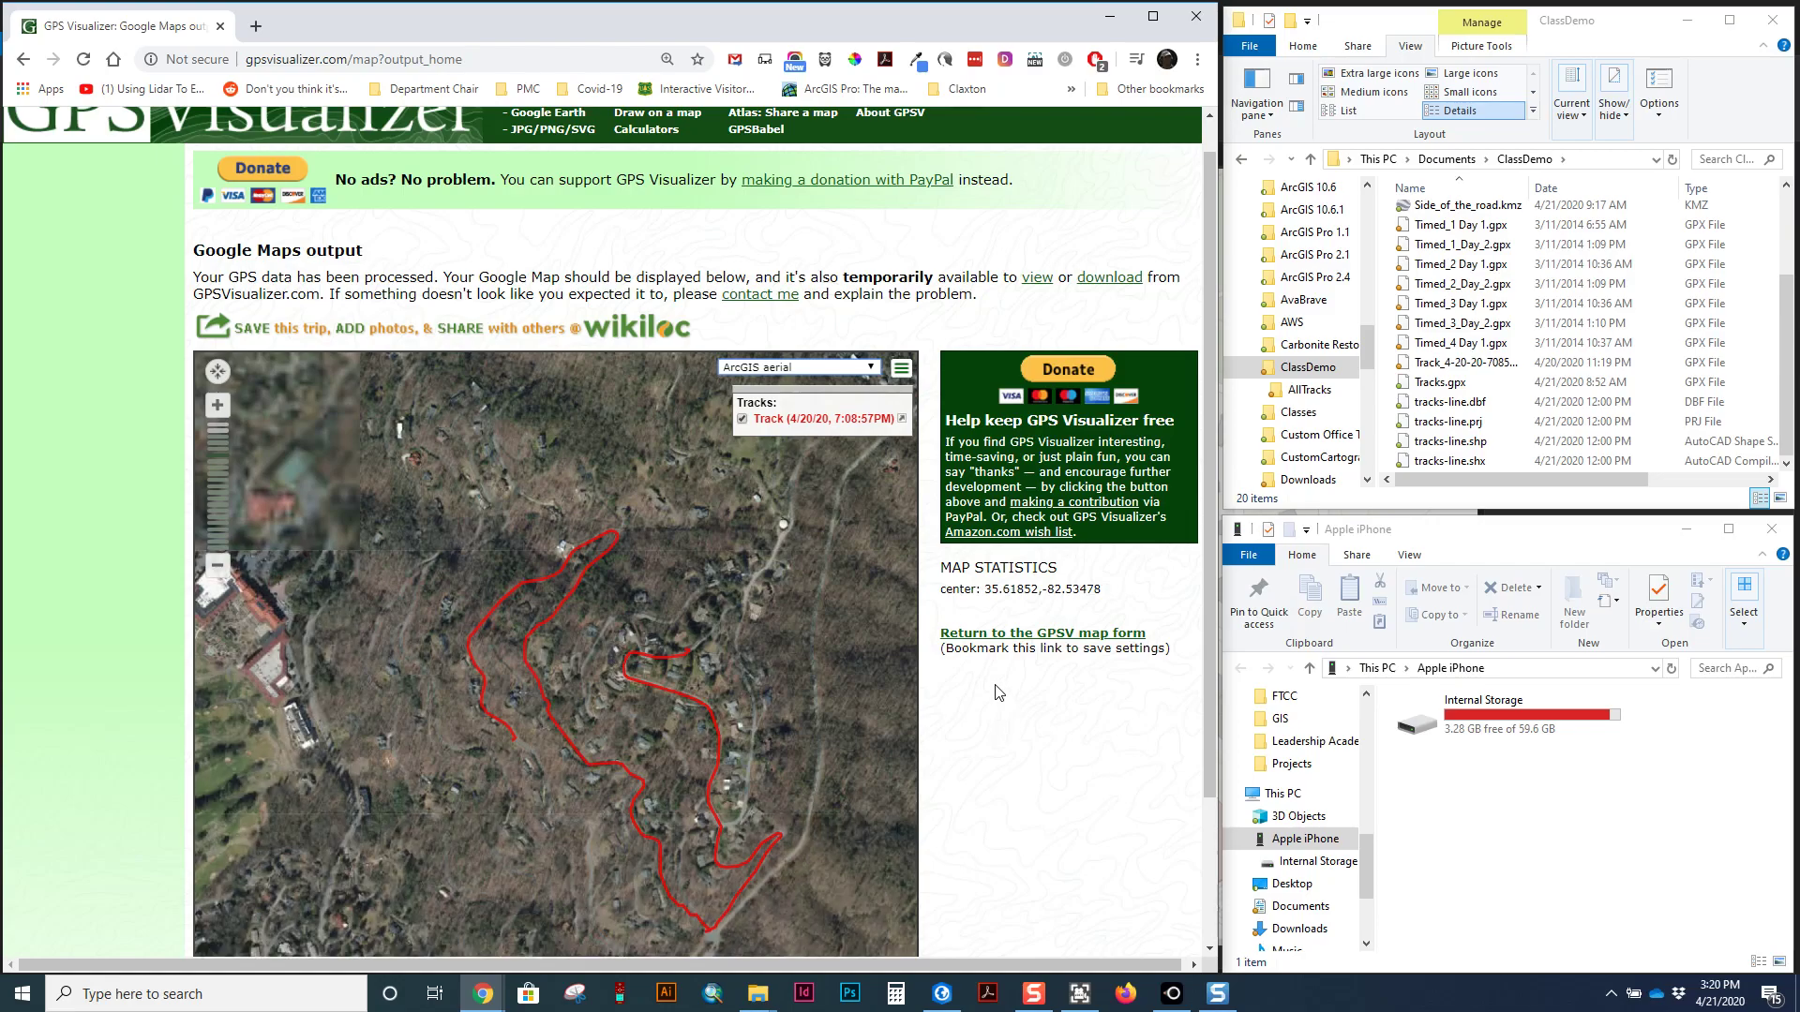
Display the track's elevation profile on the map, examine it, and close it again.
{"action": "scroll", "coordinate": [726, 584], "scroll_direction": "down", "scroll_amount": 2}
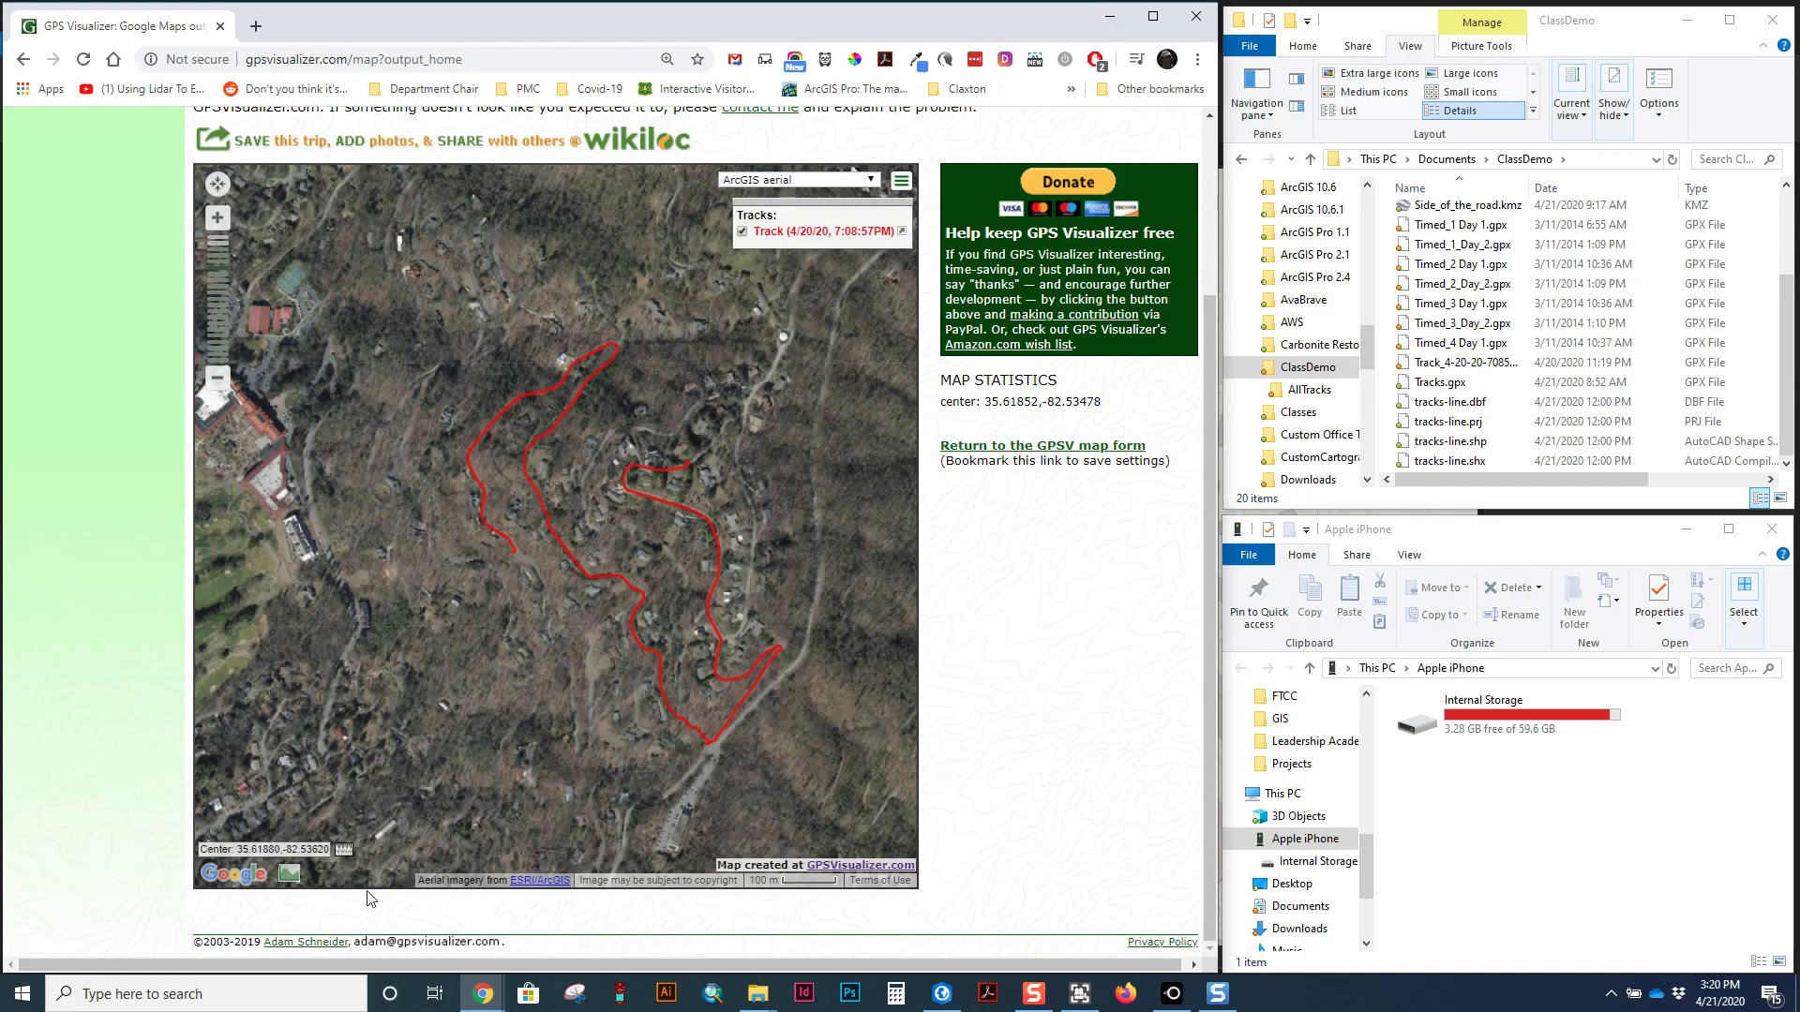
{"action": "left_click", "coordinate": [291, 878]}
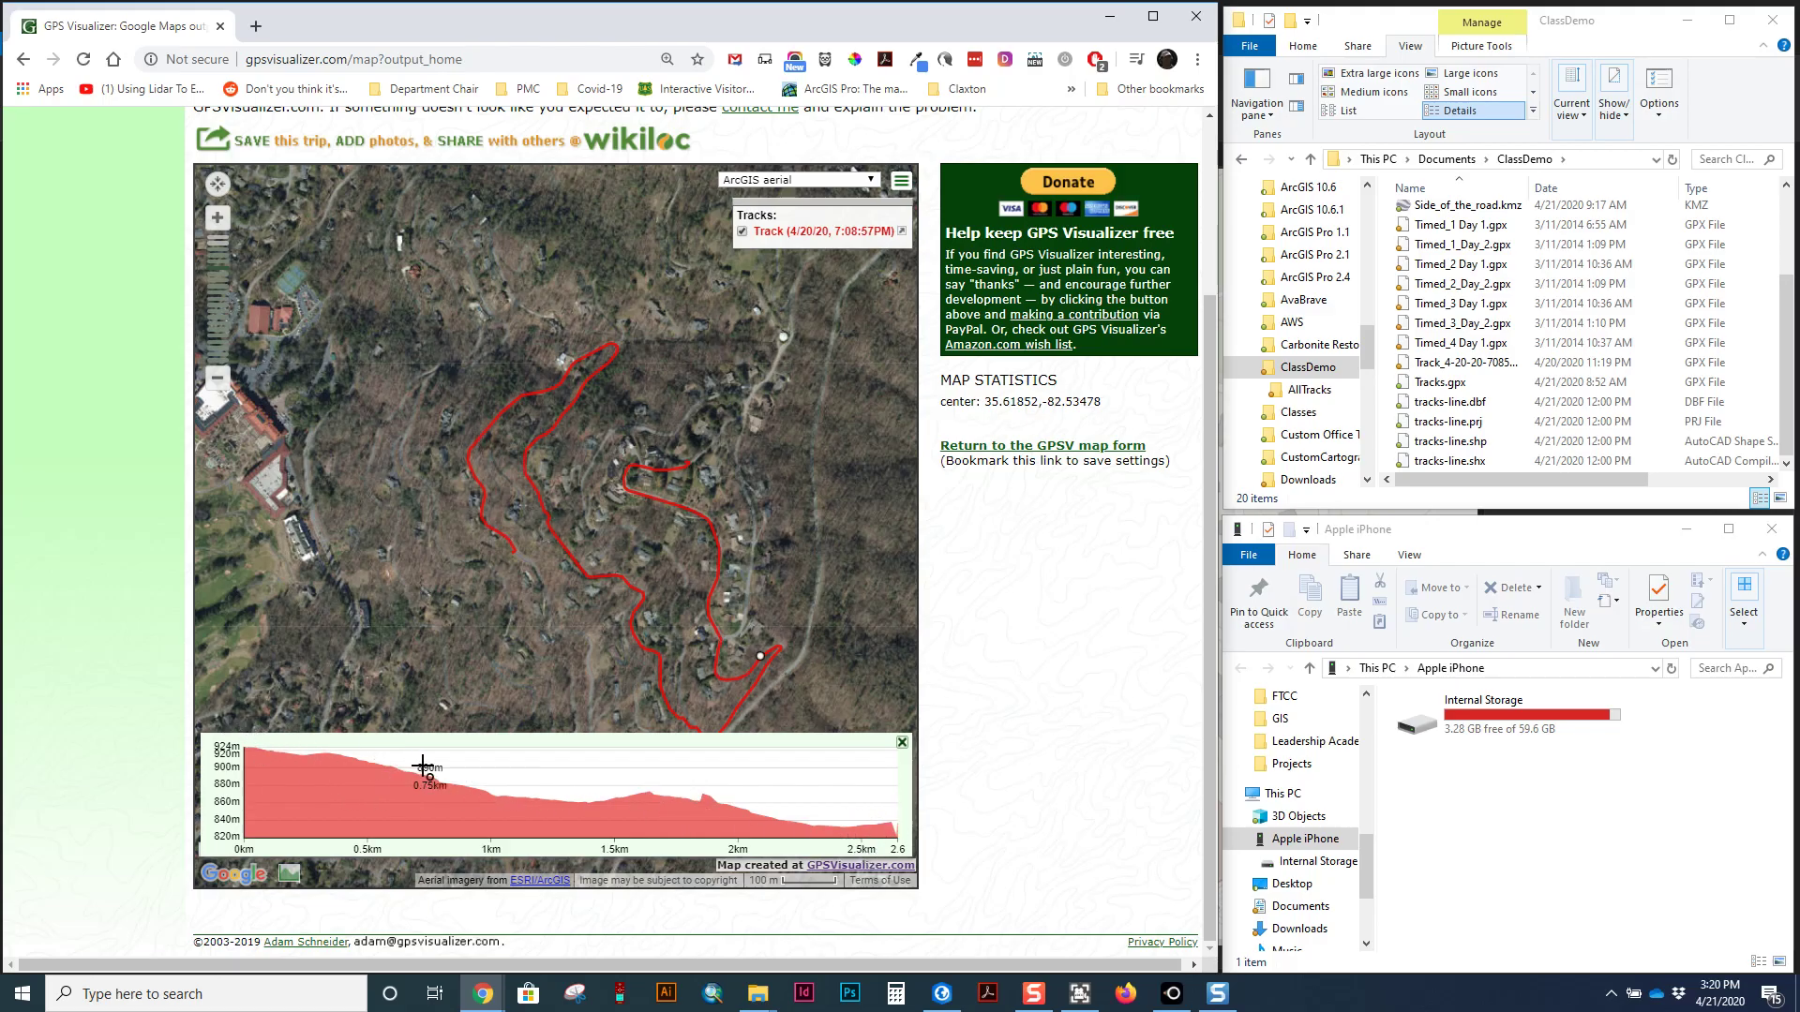
{"action": "left_click", "coordinate": [902, 743]}
{"action": "scroll", "coordinate": [911, 468], "scroll_direction": "up", "scroll_amount": 2}
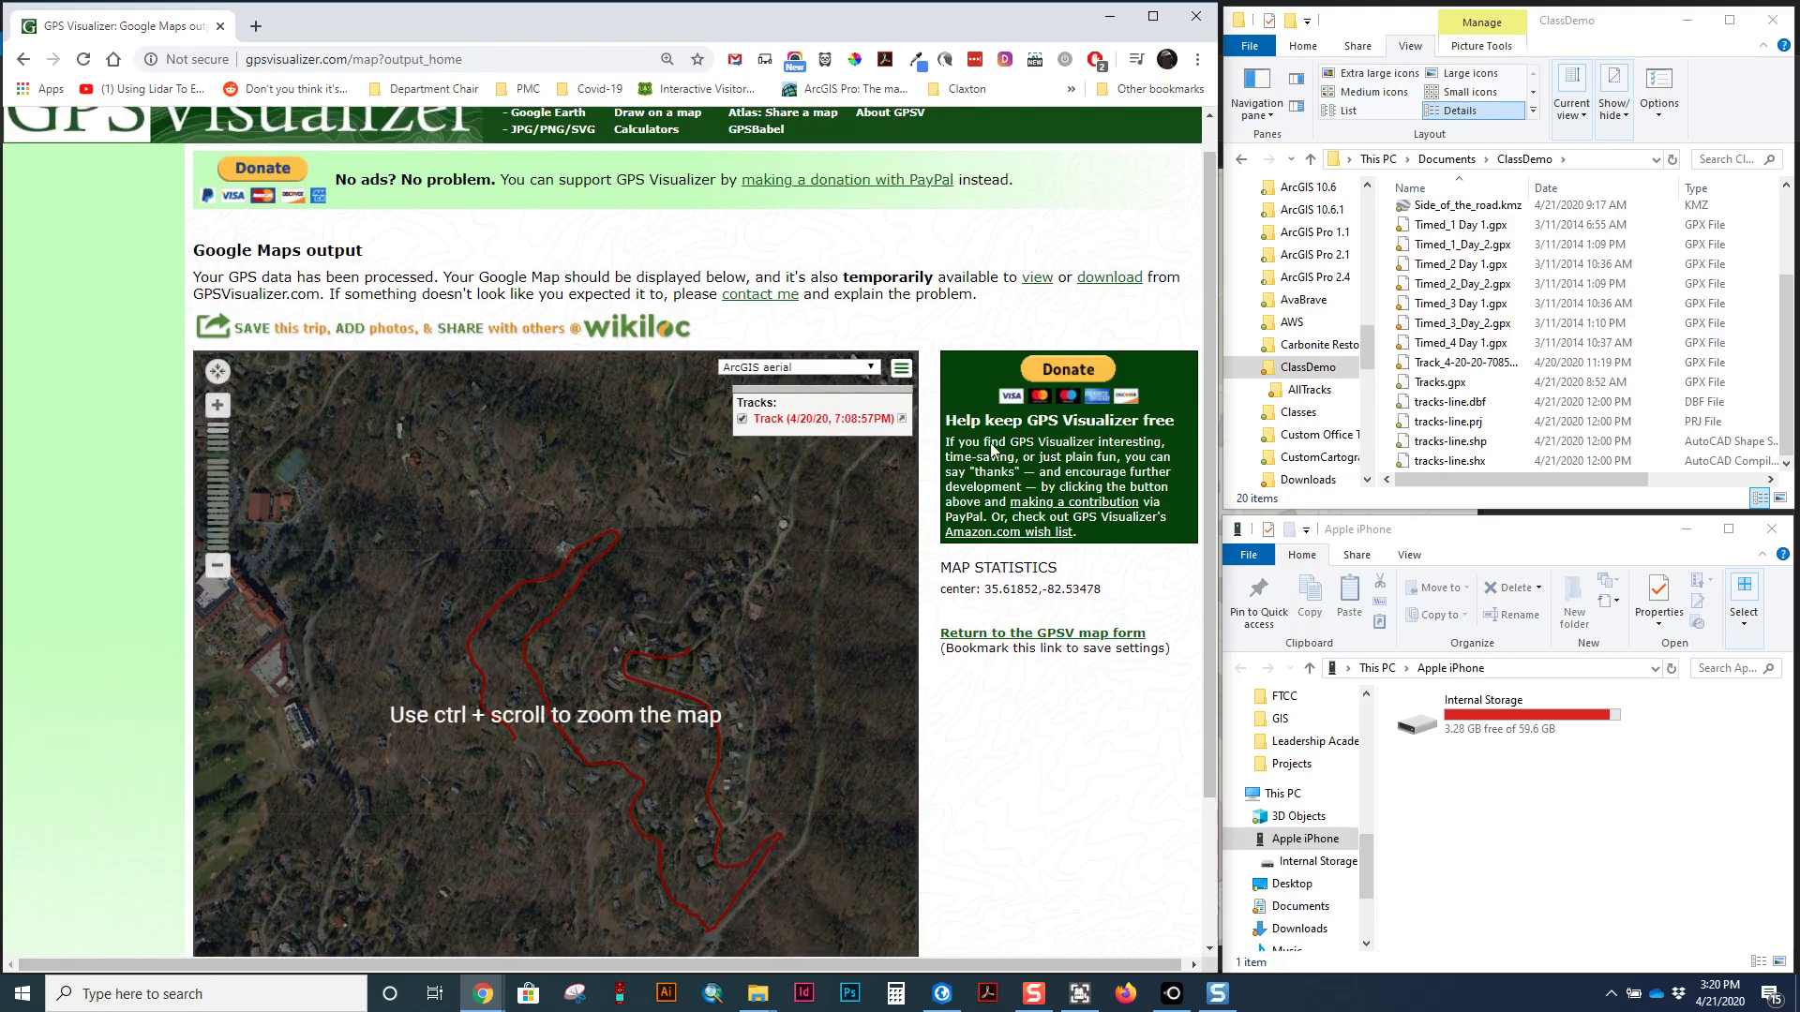
{"action": "scroll", "coordinate": [413, 429], "scroll_direction": "up", "scroll_amount": 1}
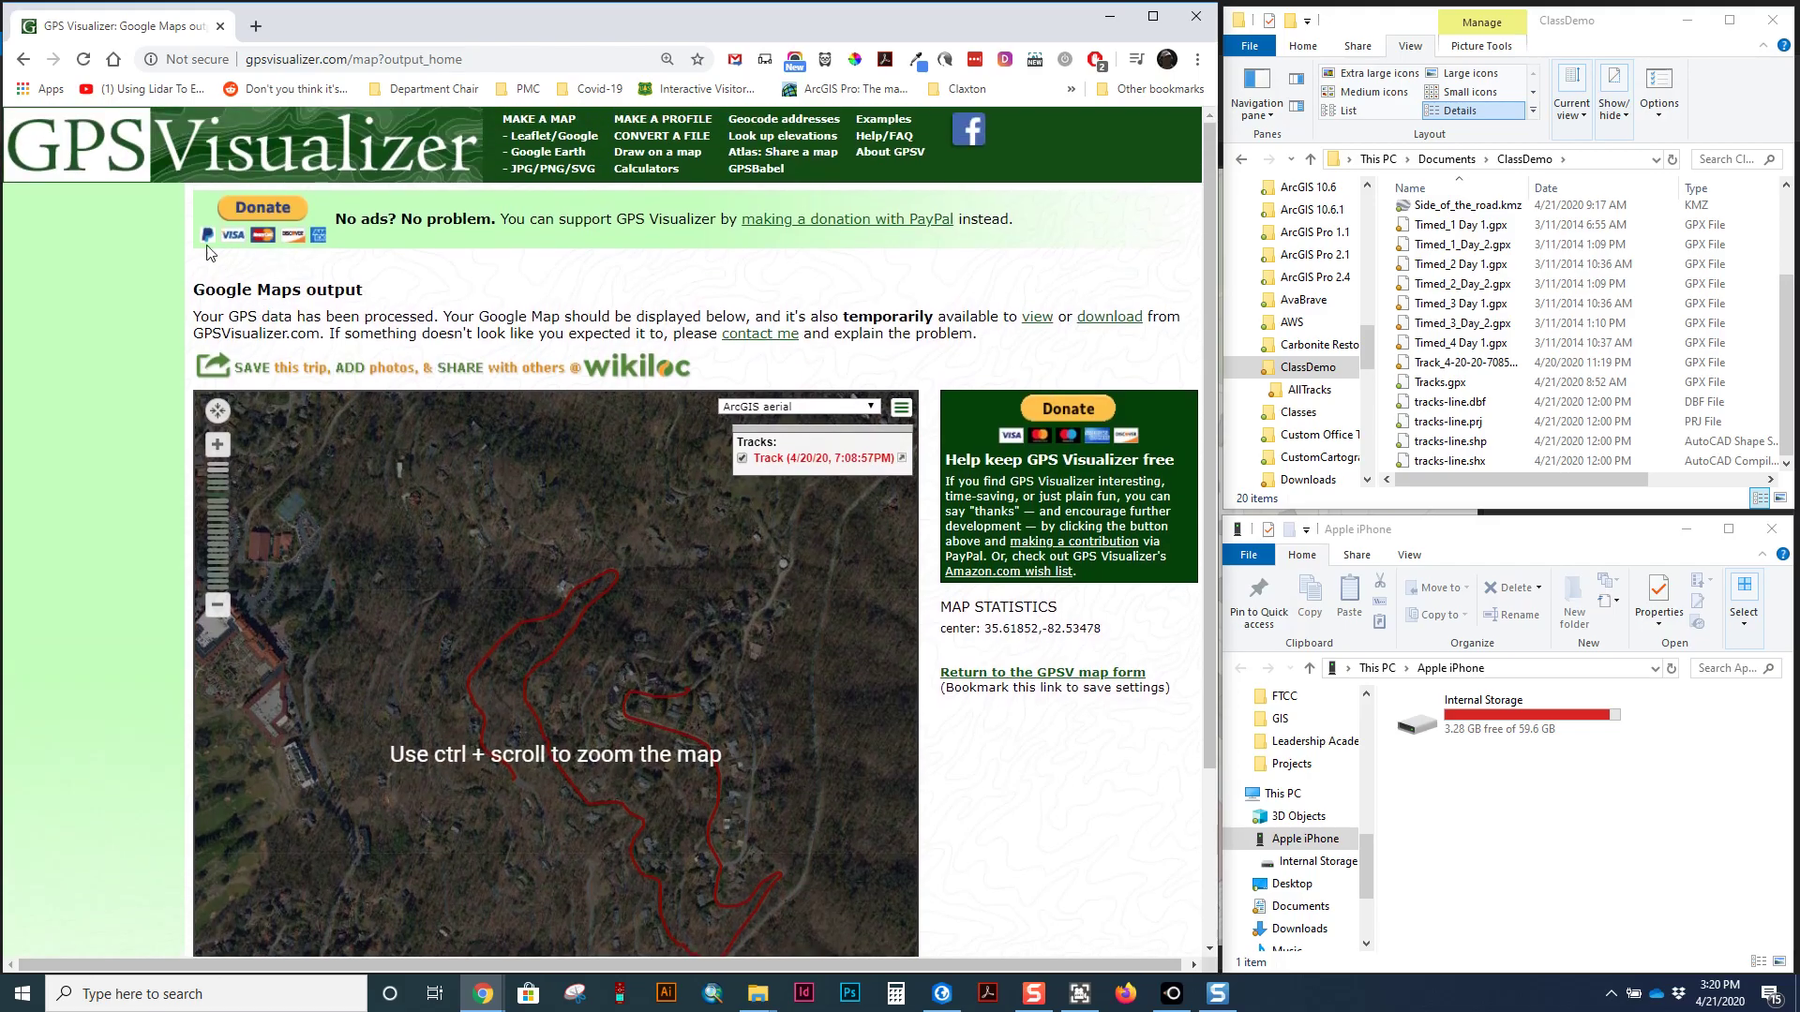
Return to the upload form and set the output format to elevation profile for the same GPX track.
{"action": "left_click", "coordinate": [24, 61]}
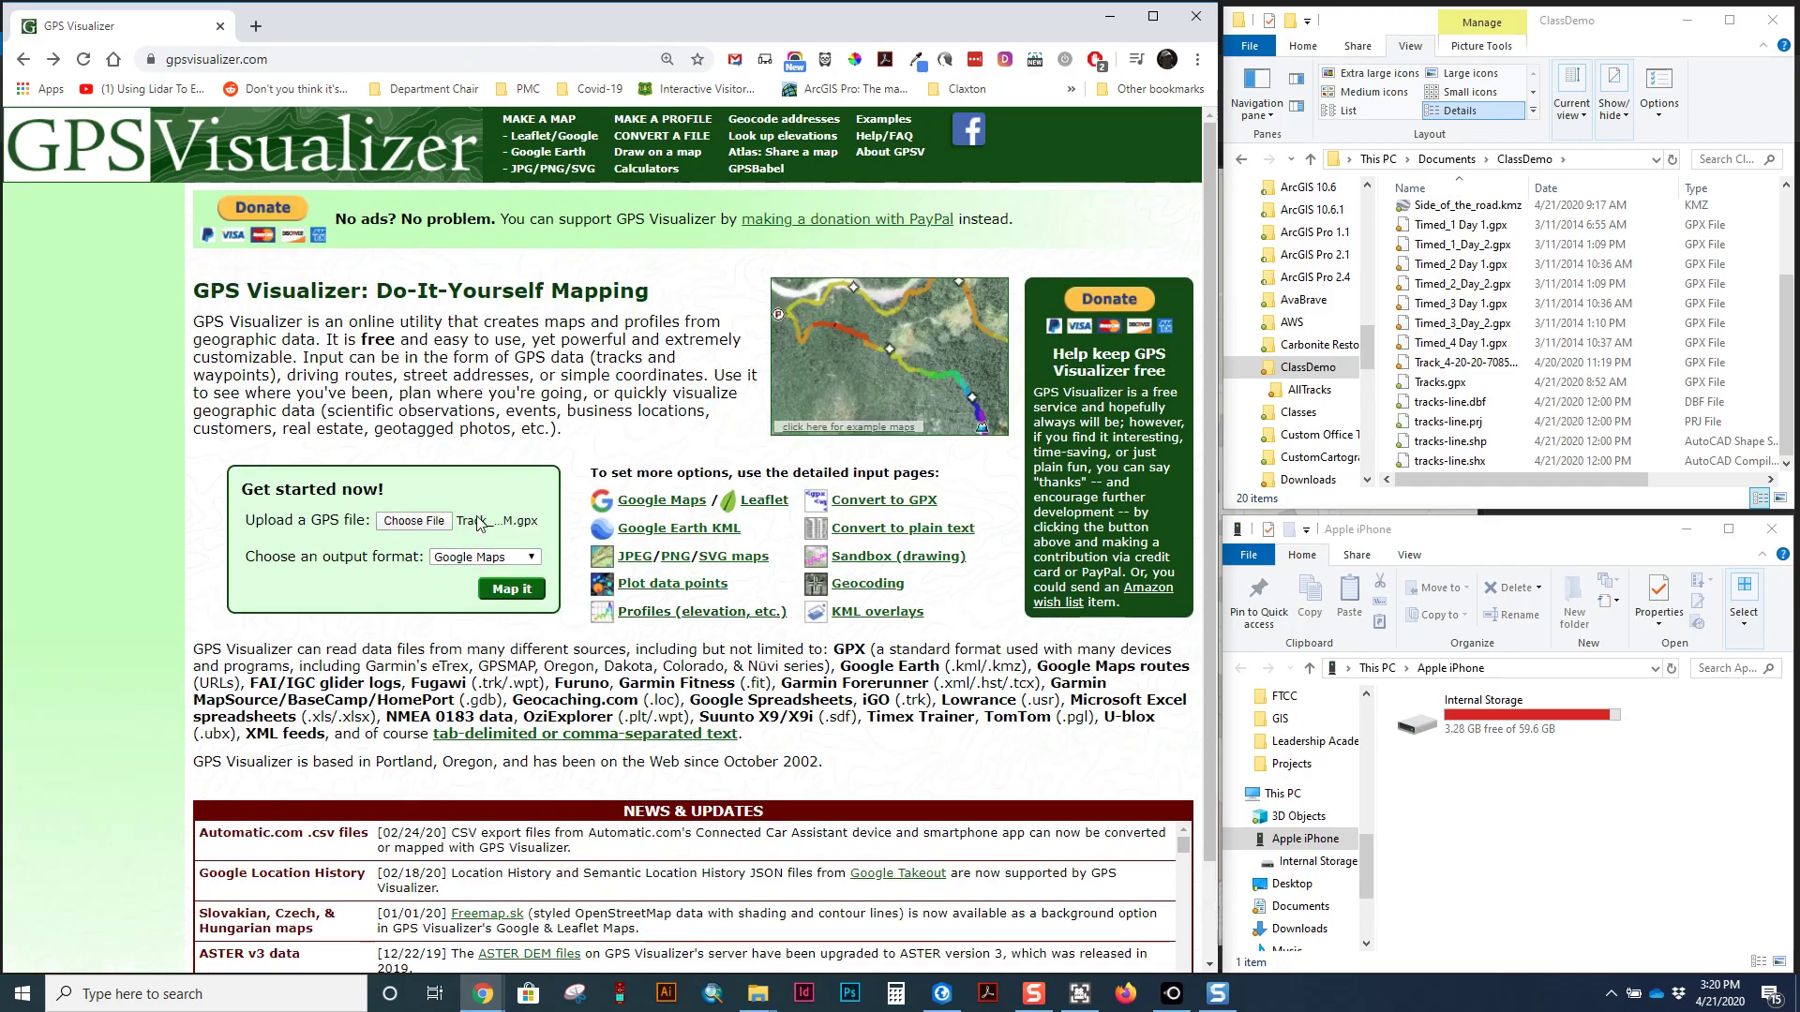
{"action": "left_click", "coordinate": [483, 559]}
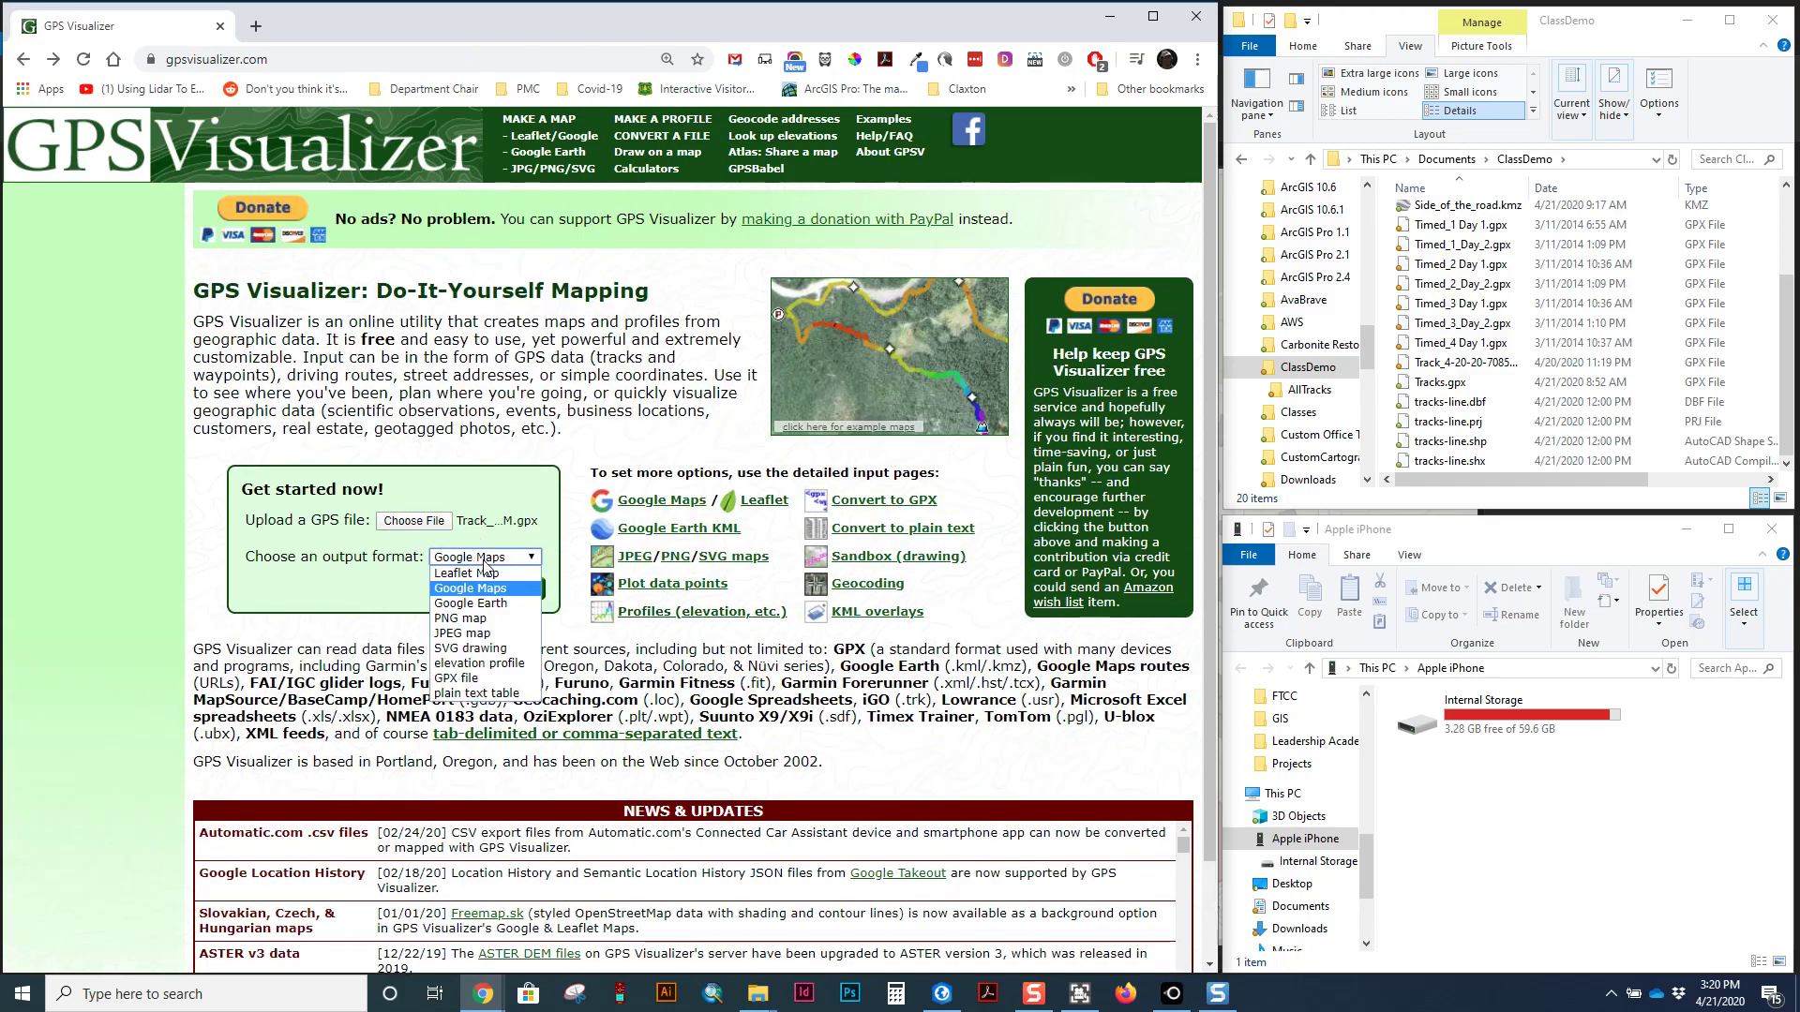
{"action": "left_click", "coordinate": [508, 664]}
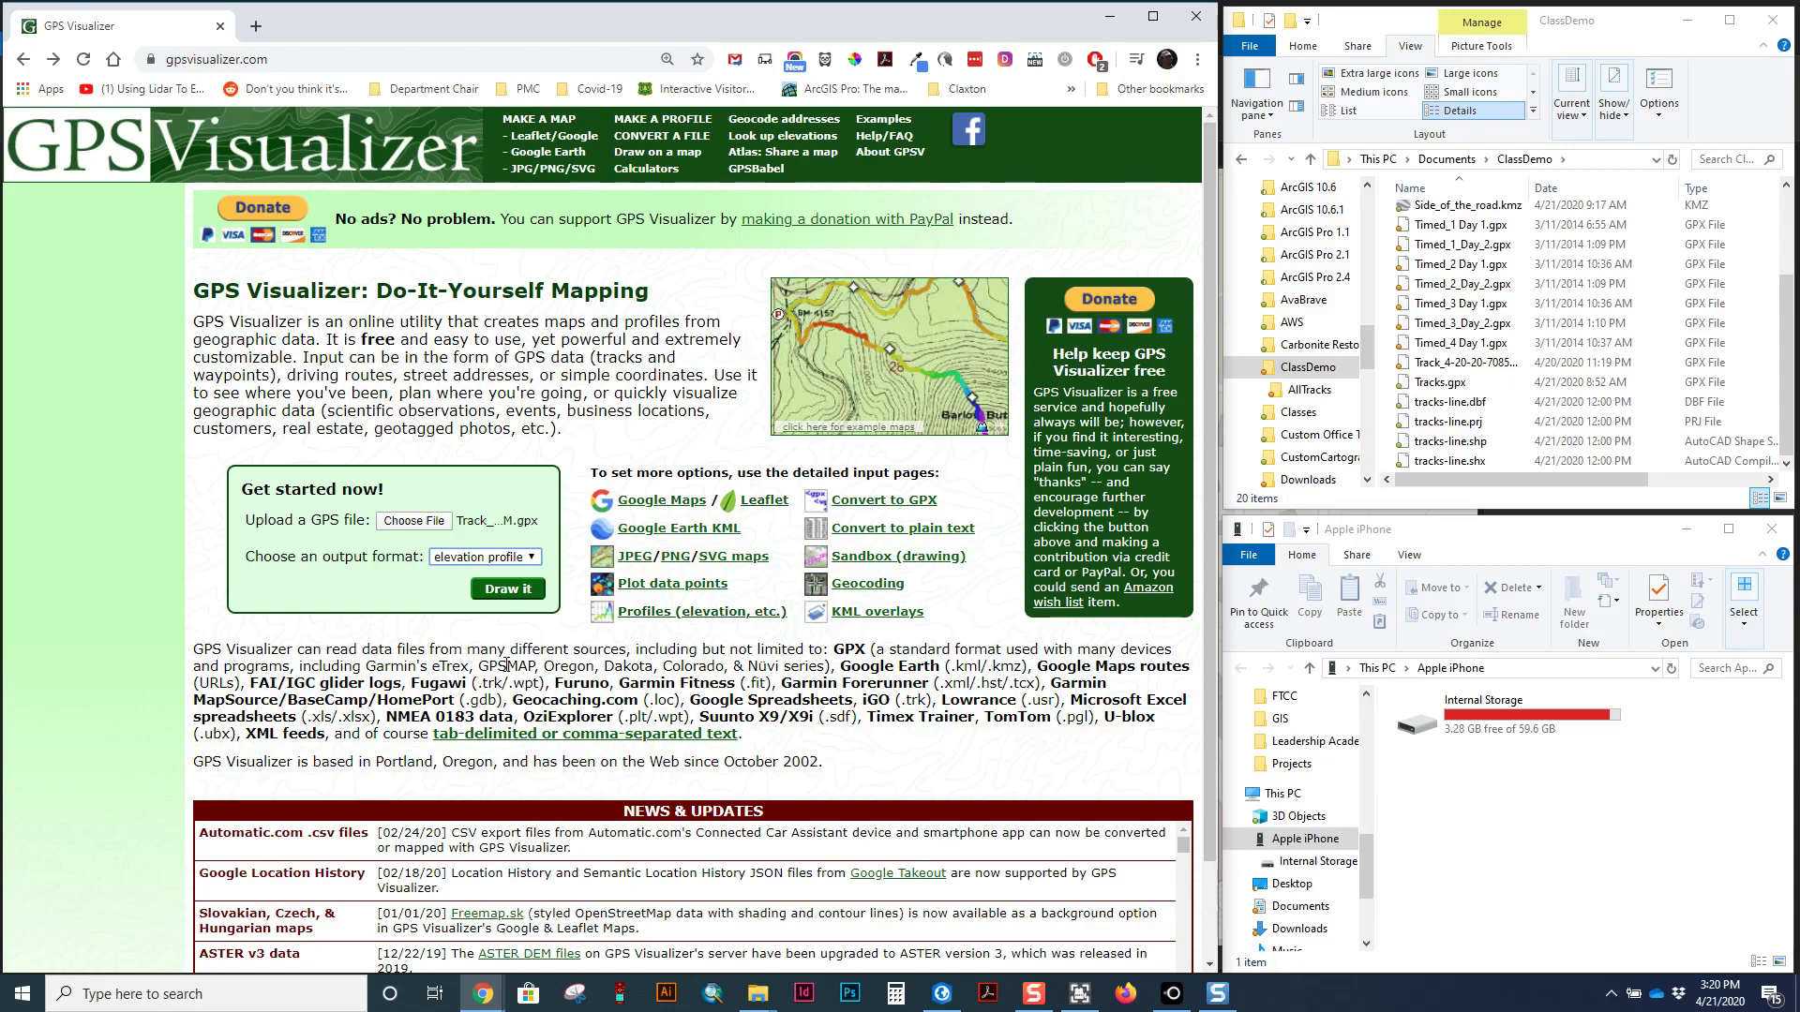
Draw the track's elevation profile from the quick upload form, and open the detailed profile input form.
{"action": "left_click", "coordinate": [518, 592]}
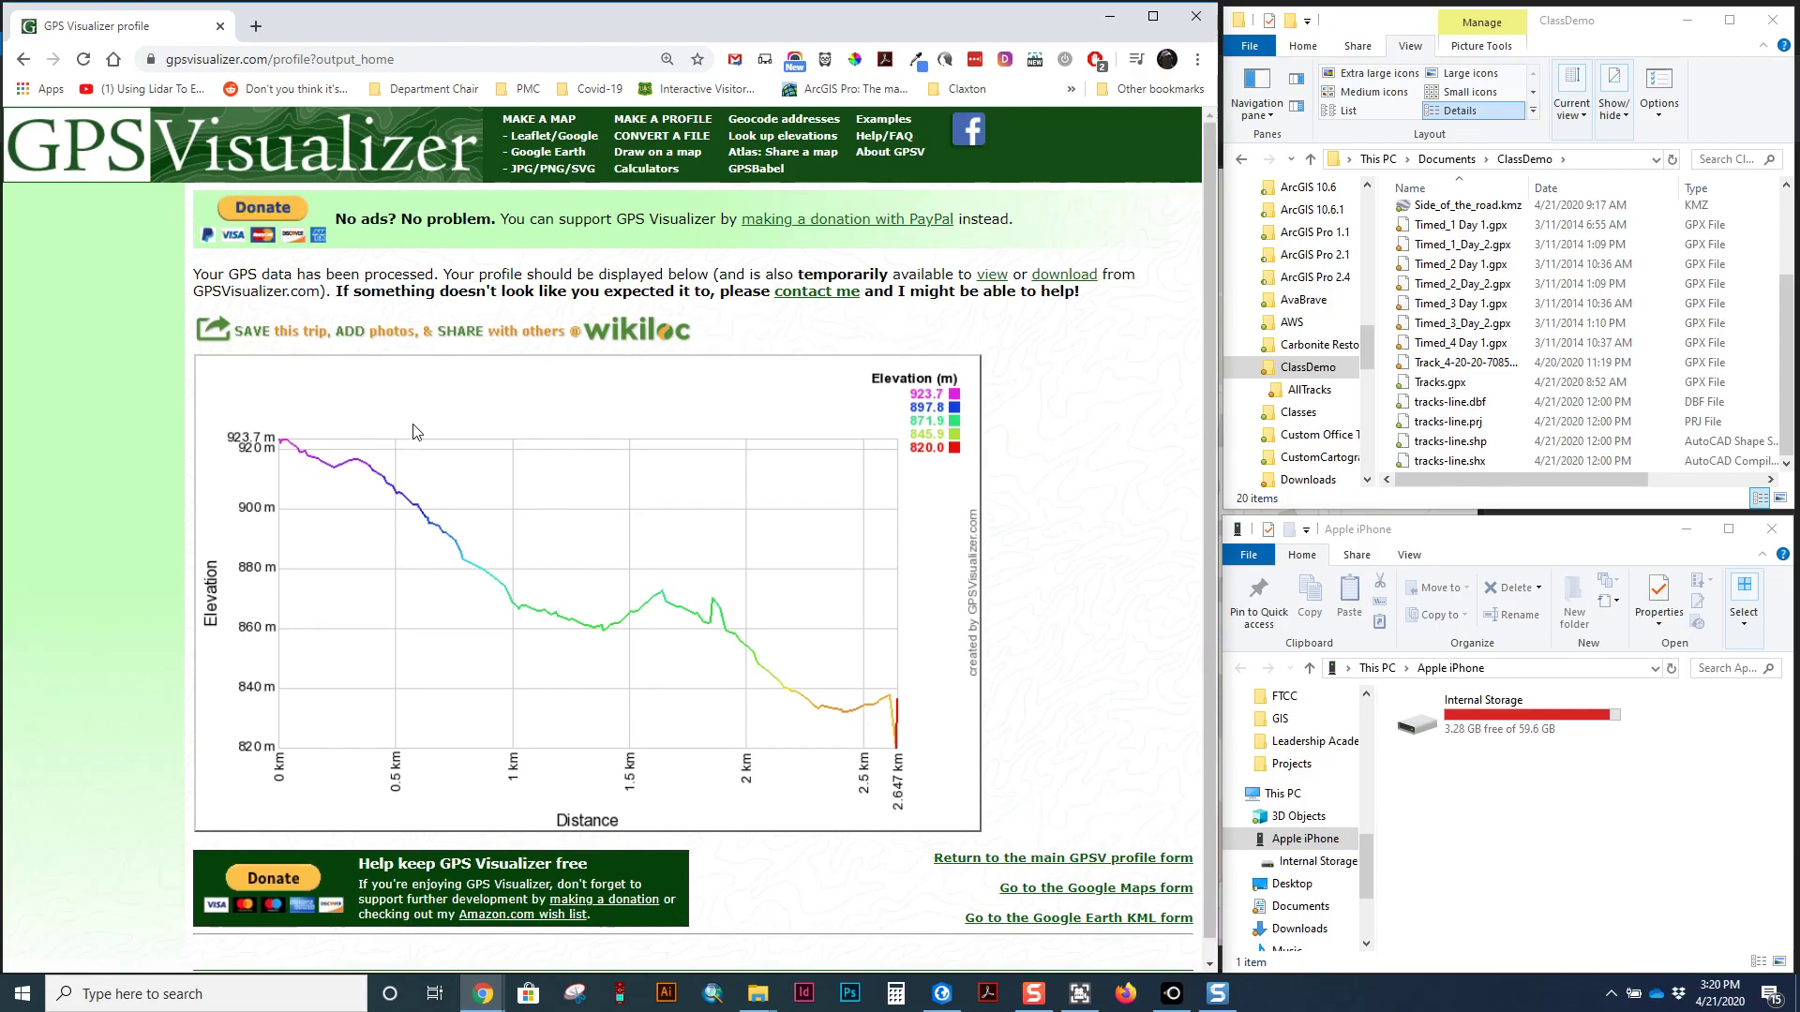
{"action": "left_click", "coordinate": [23, 59]}
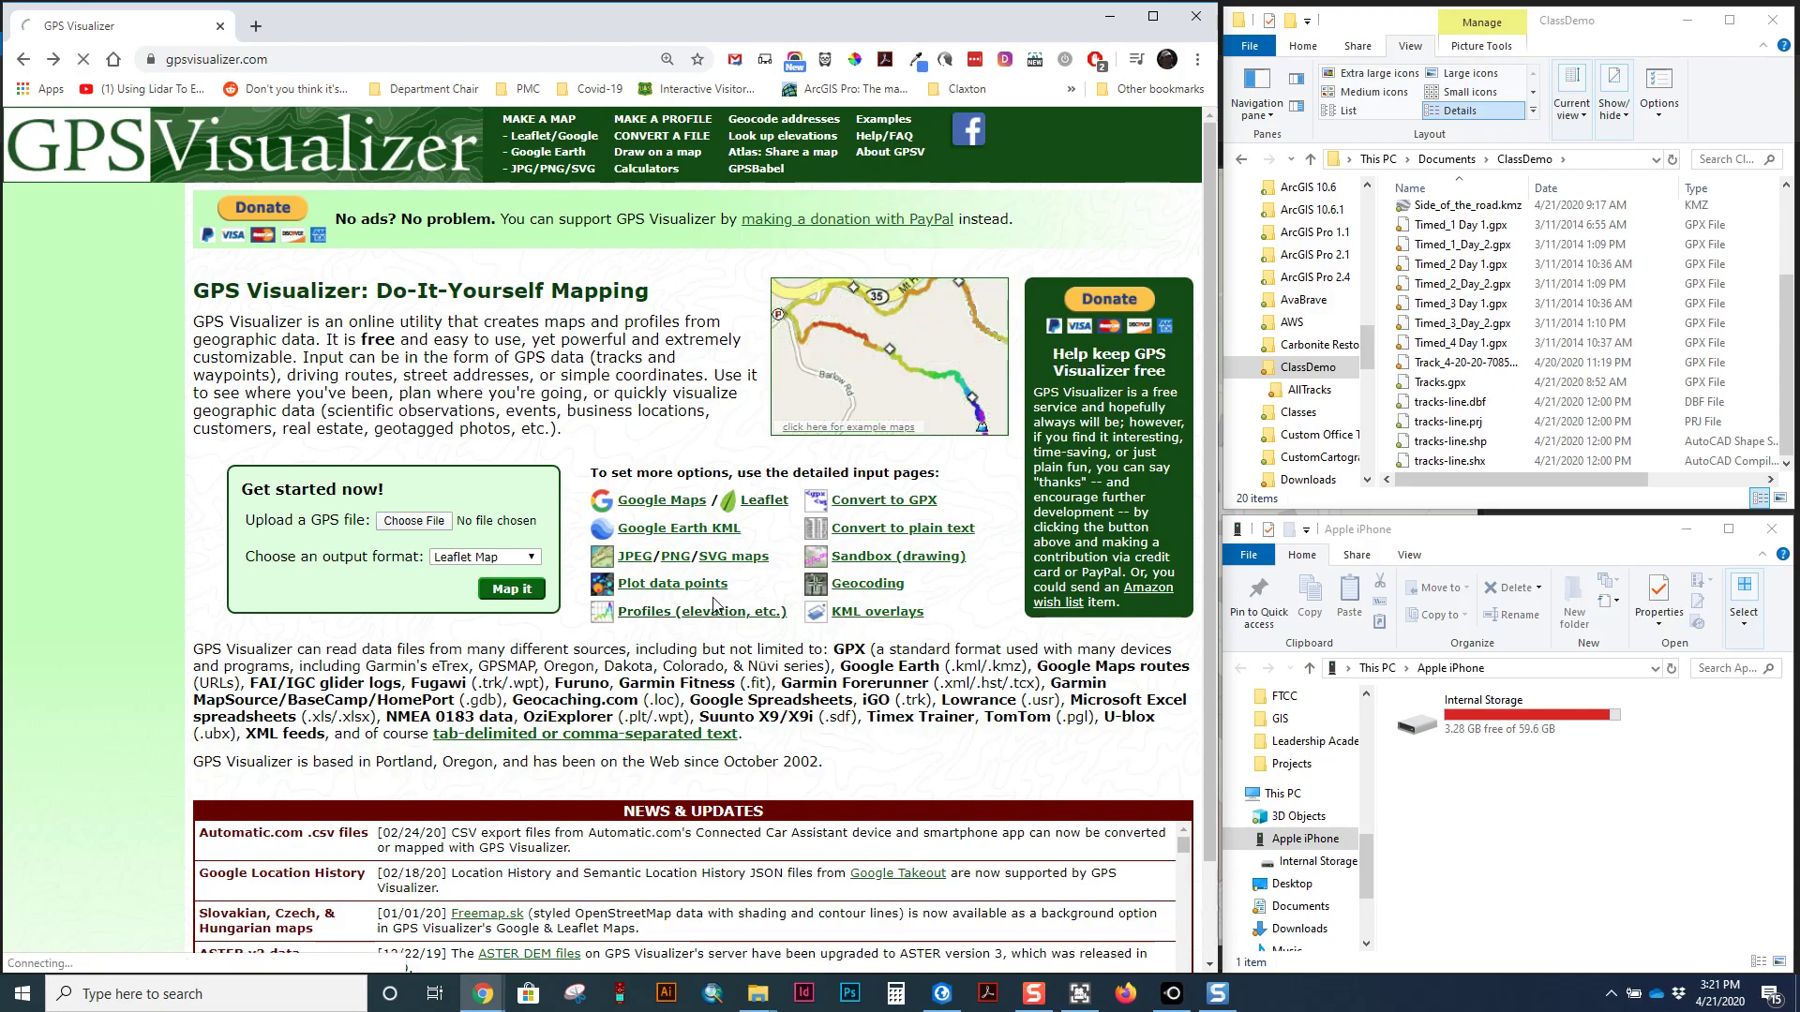
{"action": "left_click", "coordinate": [714, 614]}
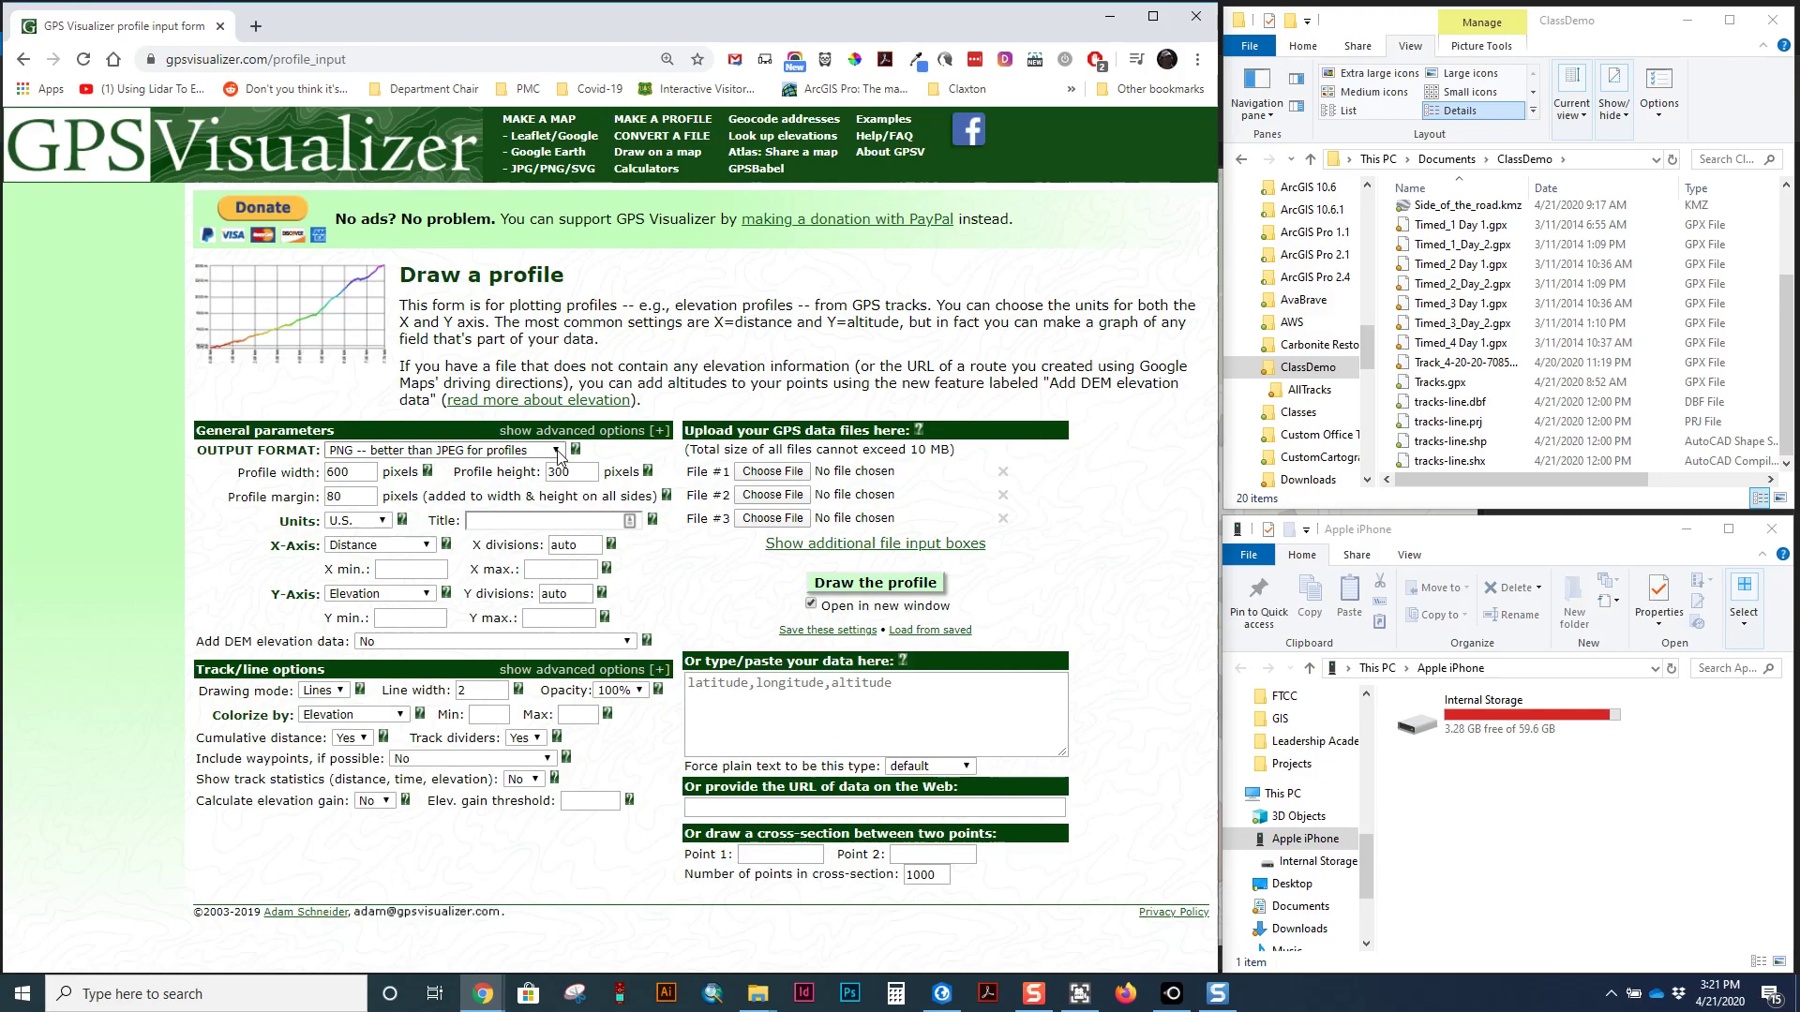
Set the profile's output format to SVG and add DEM elevation data from the best available source.
{"action": "left_click", "coordinate": [558, 452]}
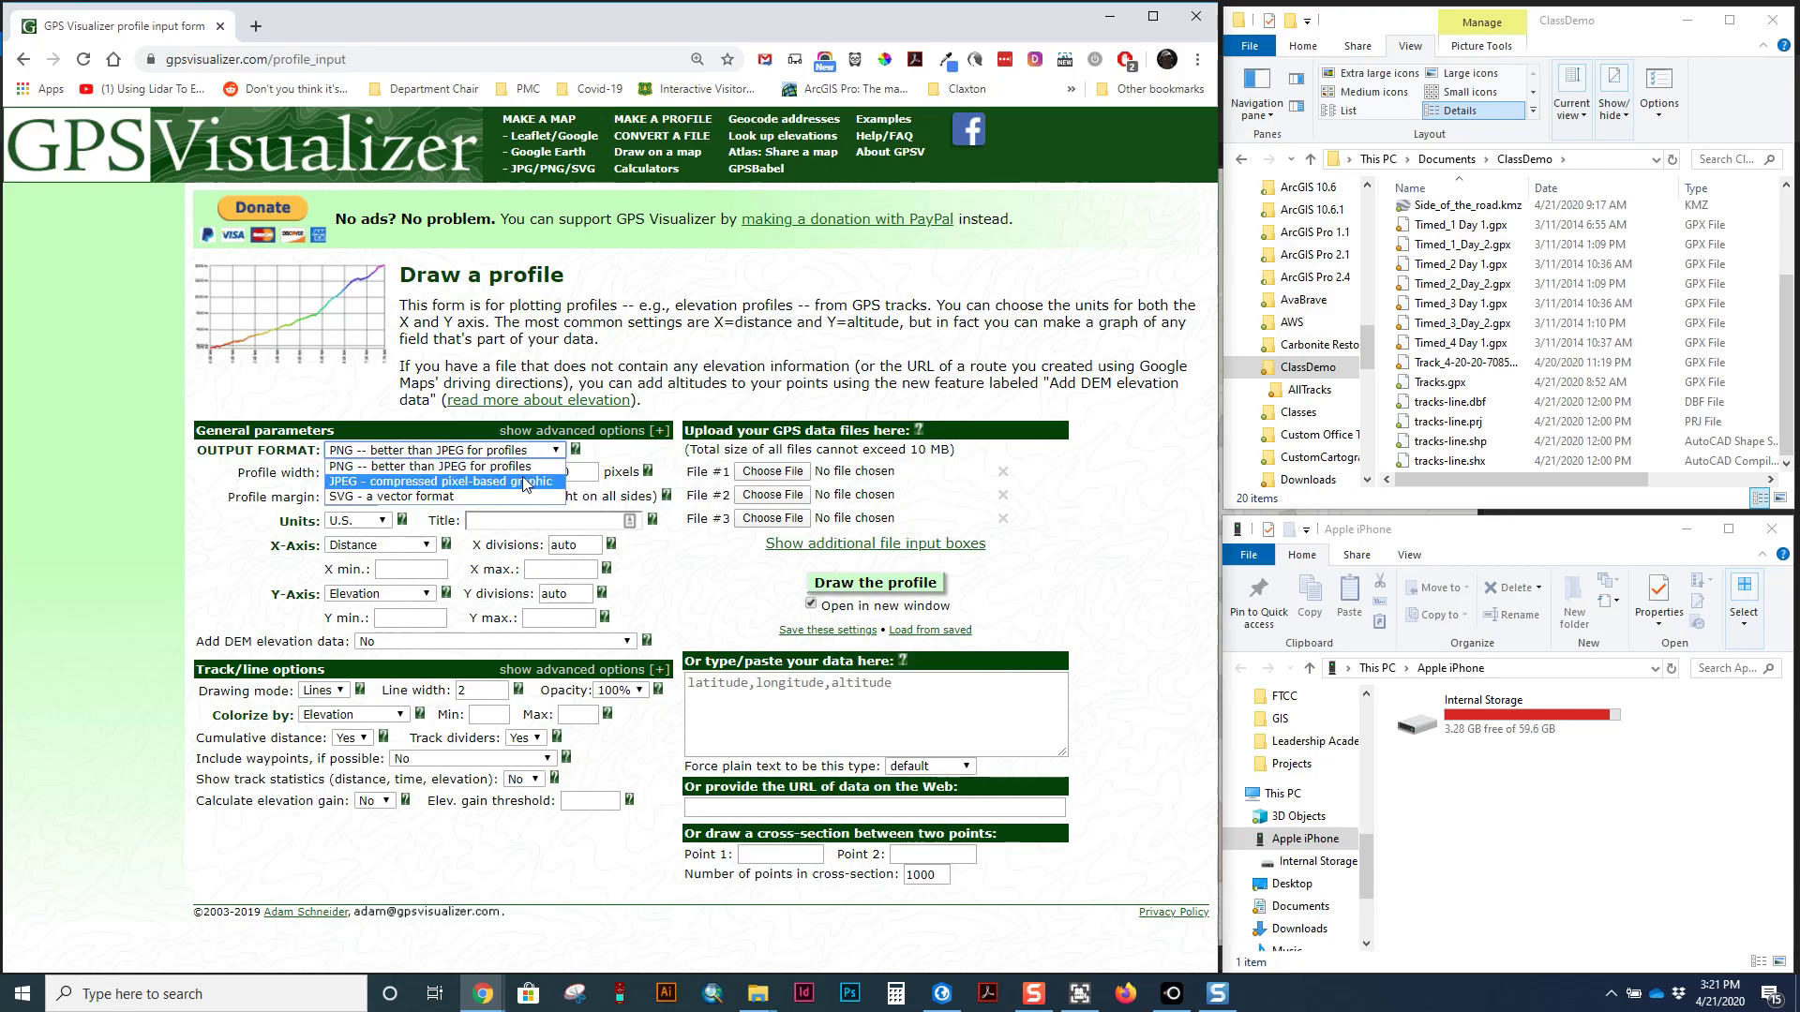
{"action": "left_click", "coordinate": [419, 503]}
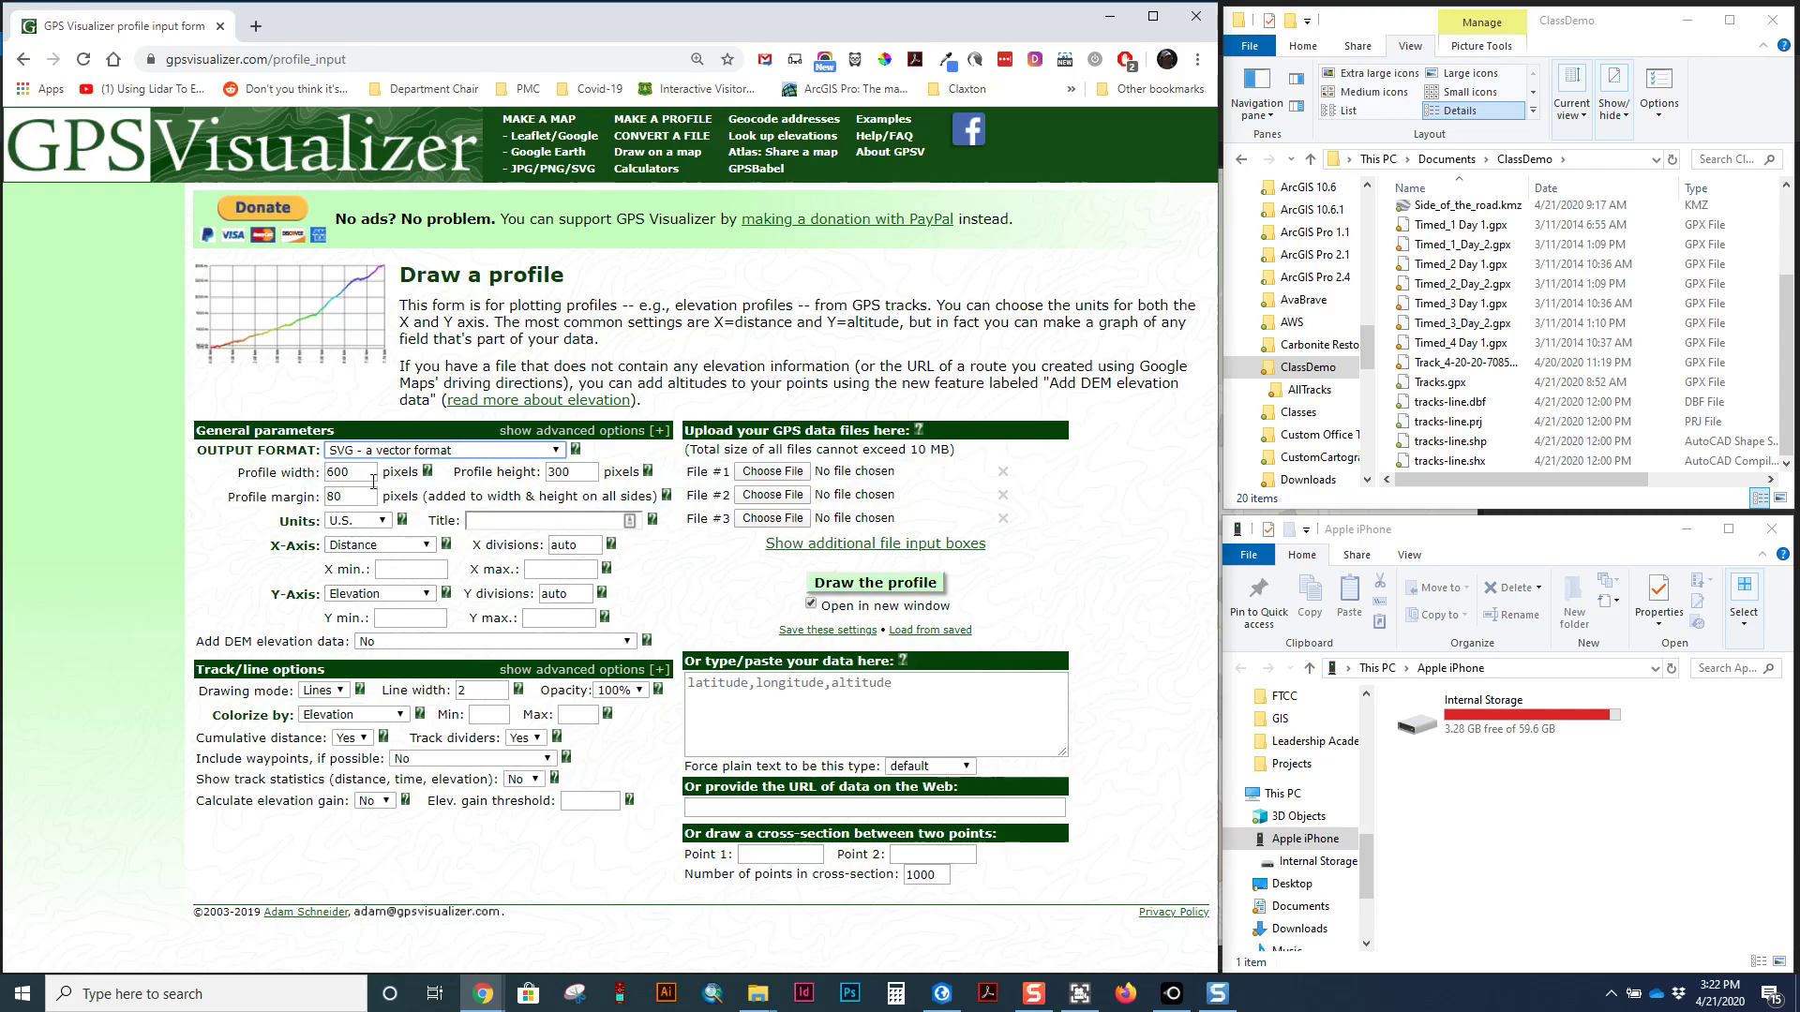
{"action": "key", "text": "shift+Tab"}
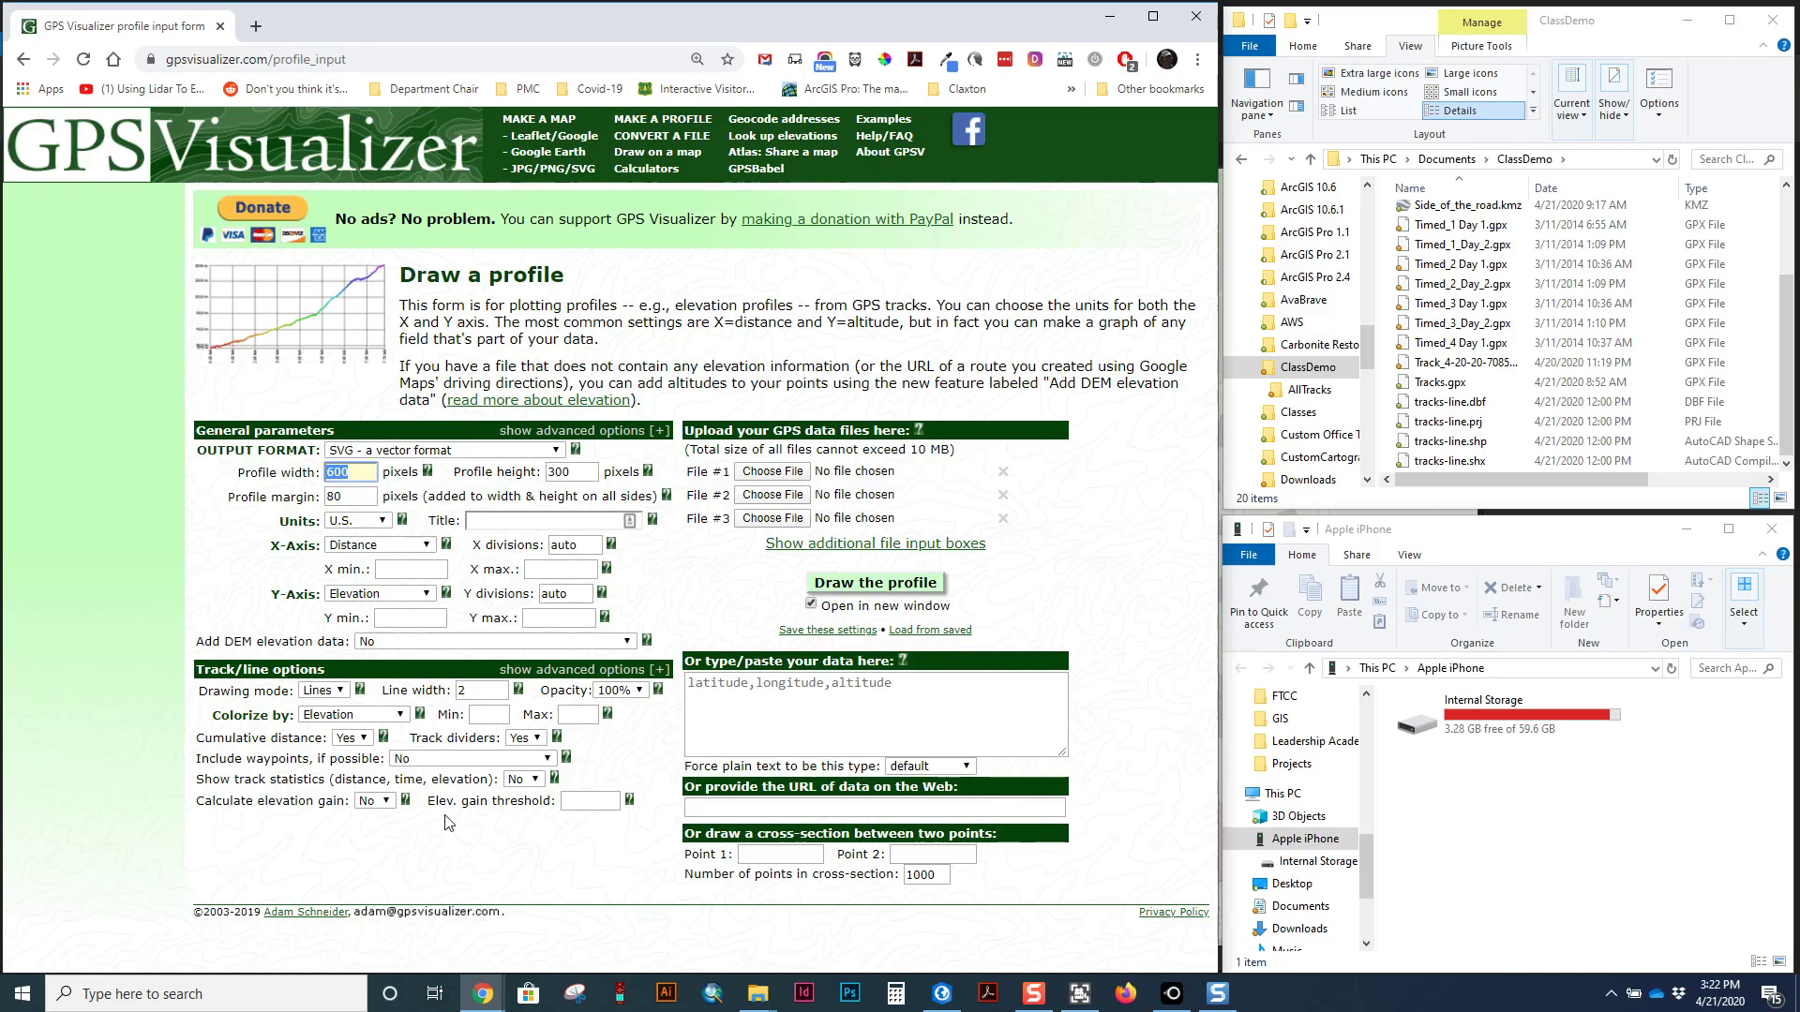
{"action": "left_click", "coordinate": [492, 643]}
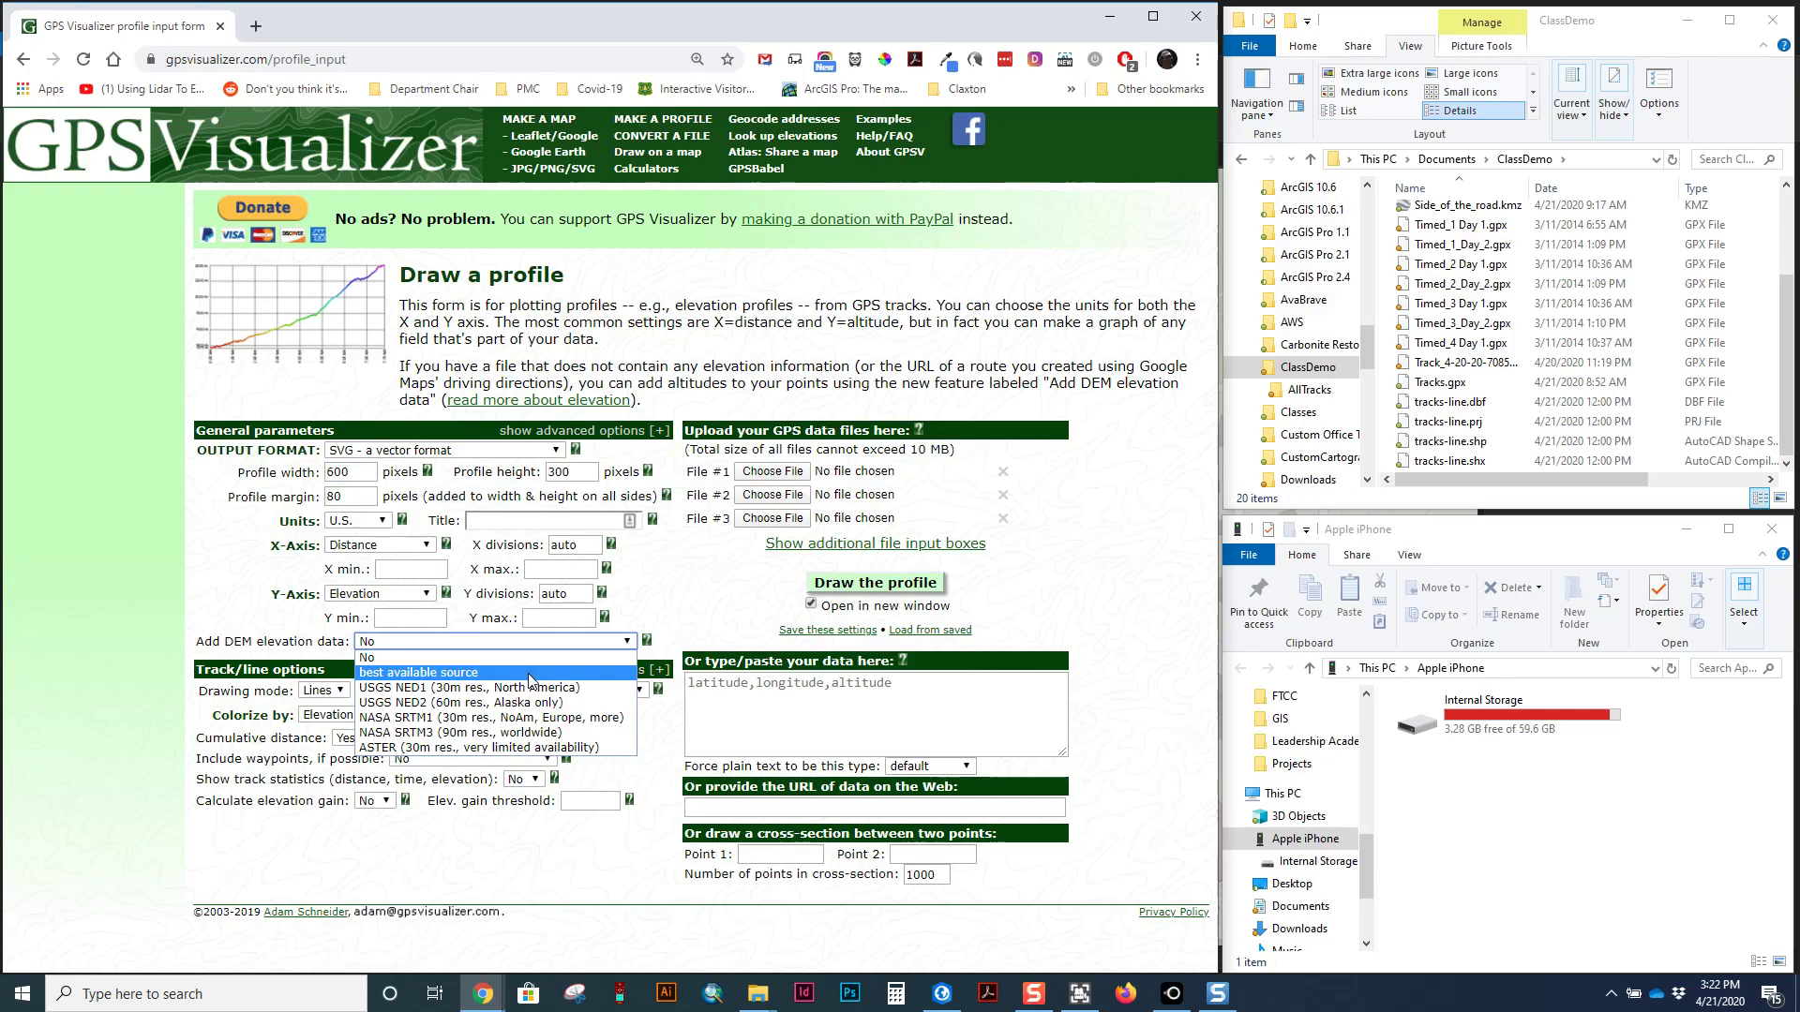
{"action": "left_click", "coordinate": [476, 673]}
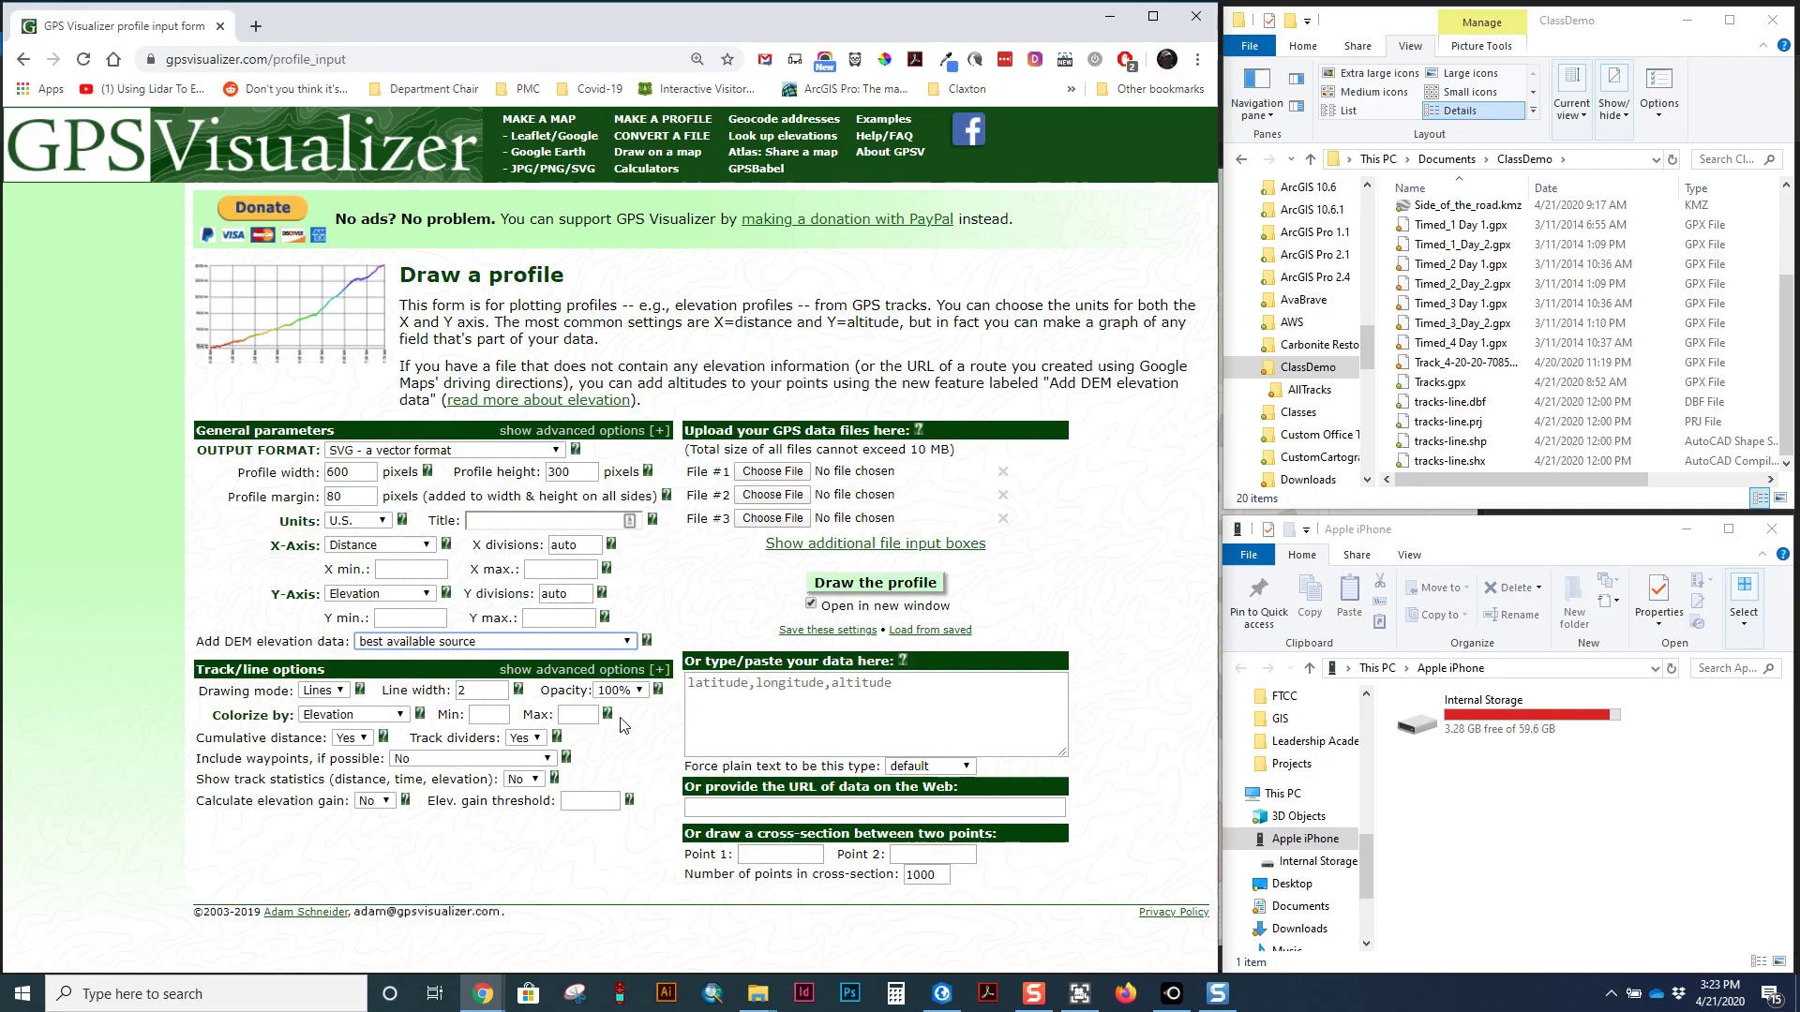
{"action": "left_click", "coordinate": [772, 472]}
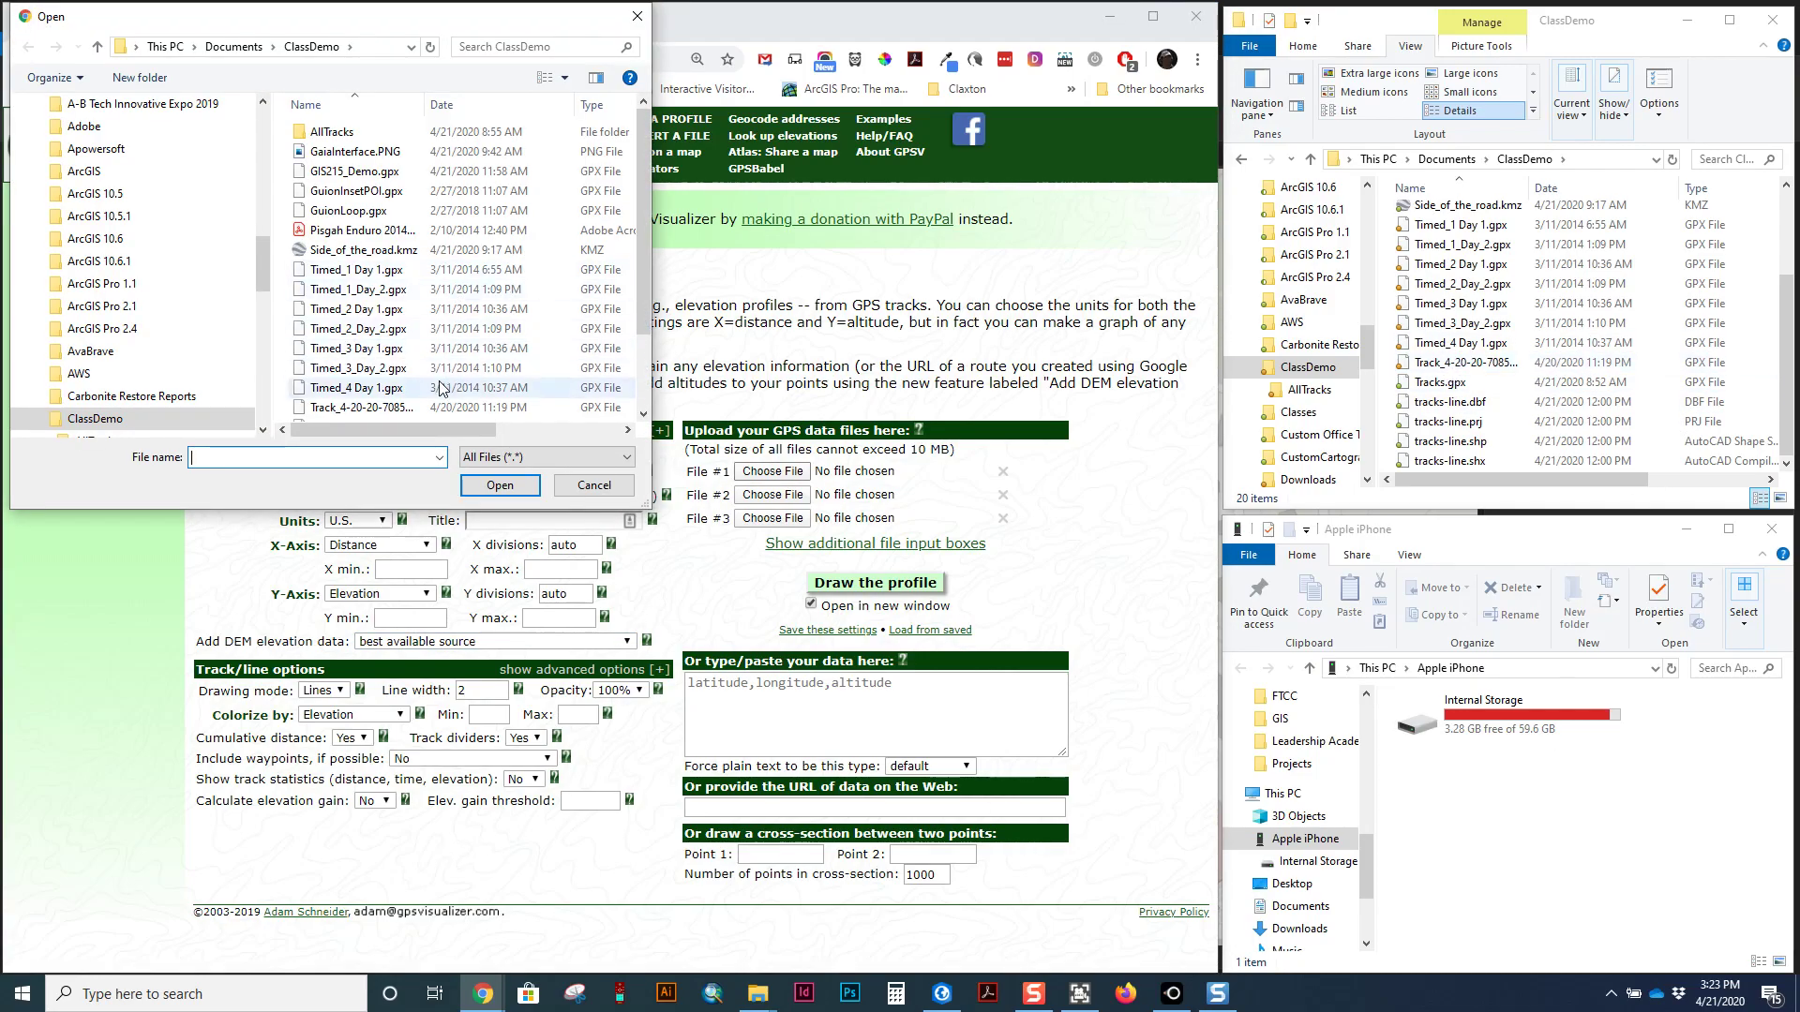
{"action": "left_click", "coordinate": [383, 409]}
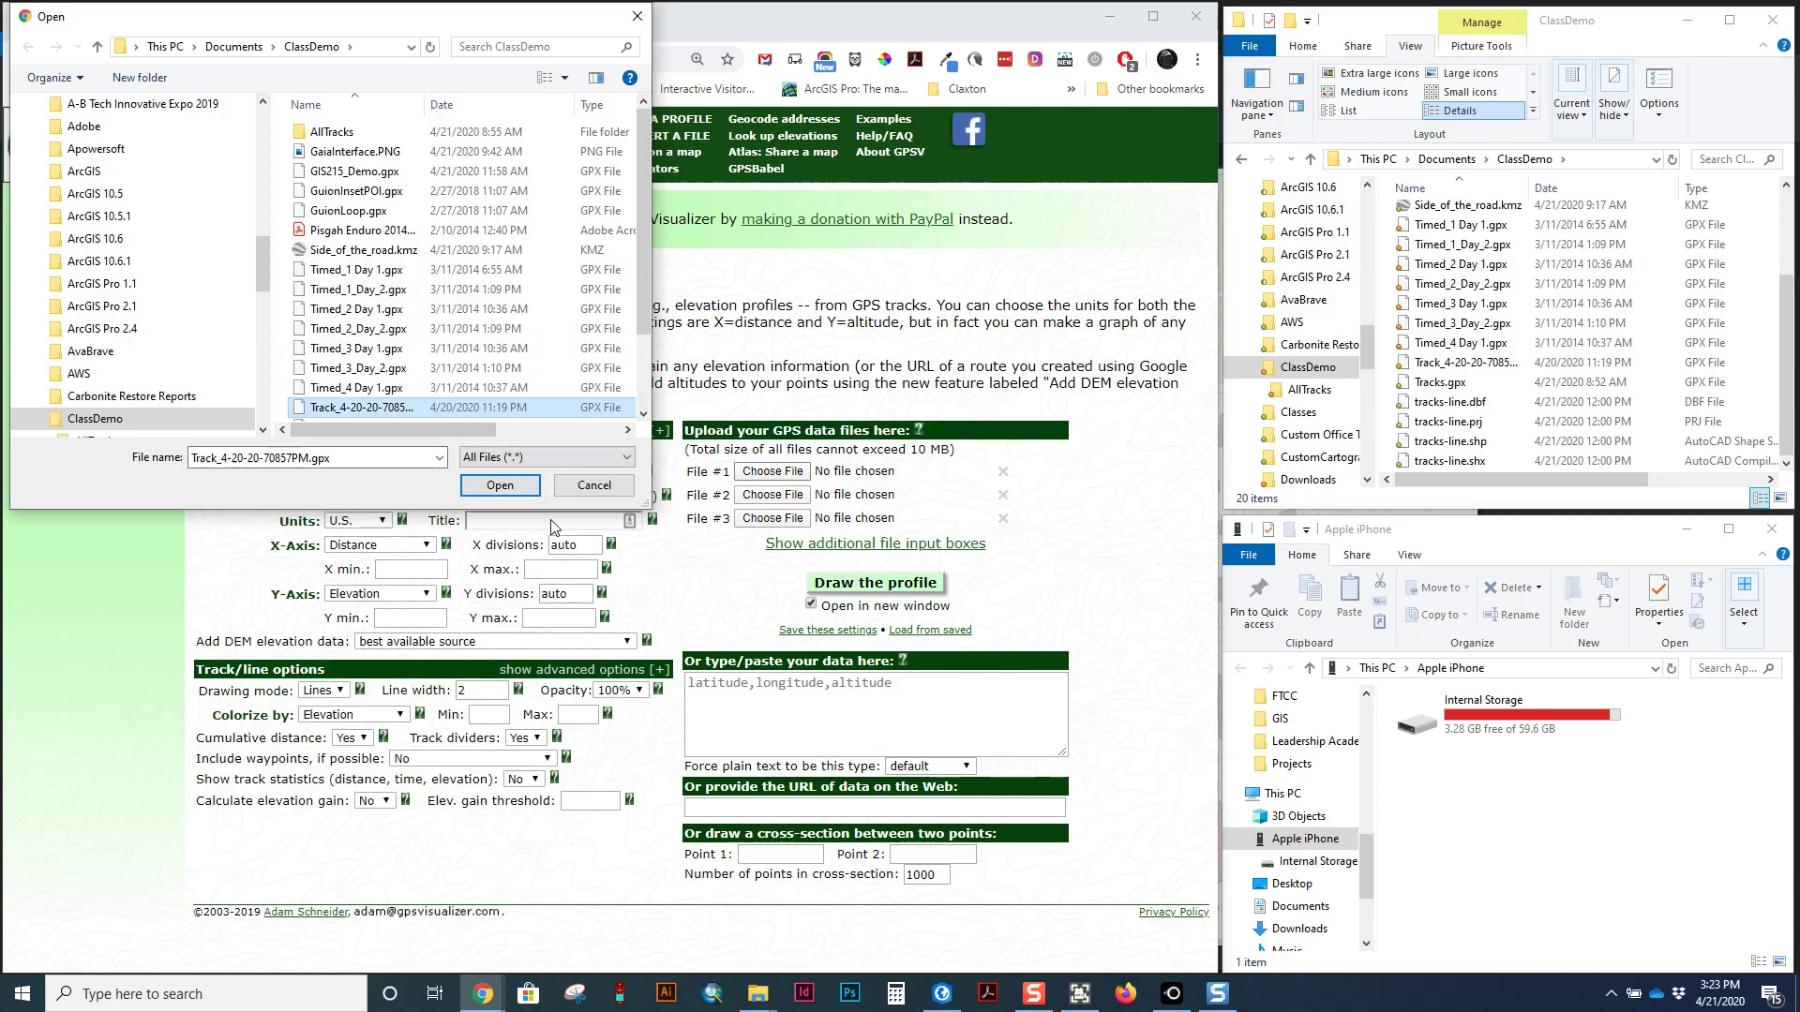
{"action": "left_click", "coordinate": [501, 486]}
{"action": "left_click", "coordinate": [897, 587]}
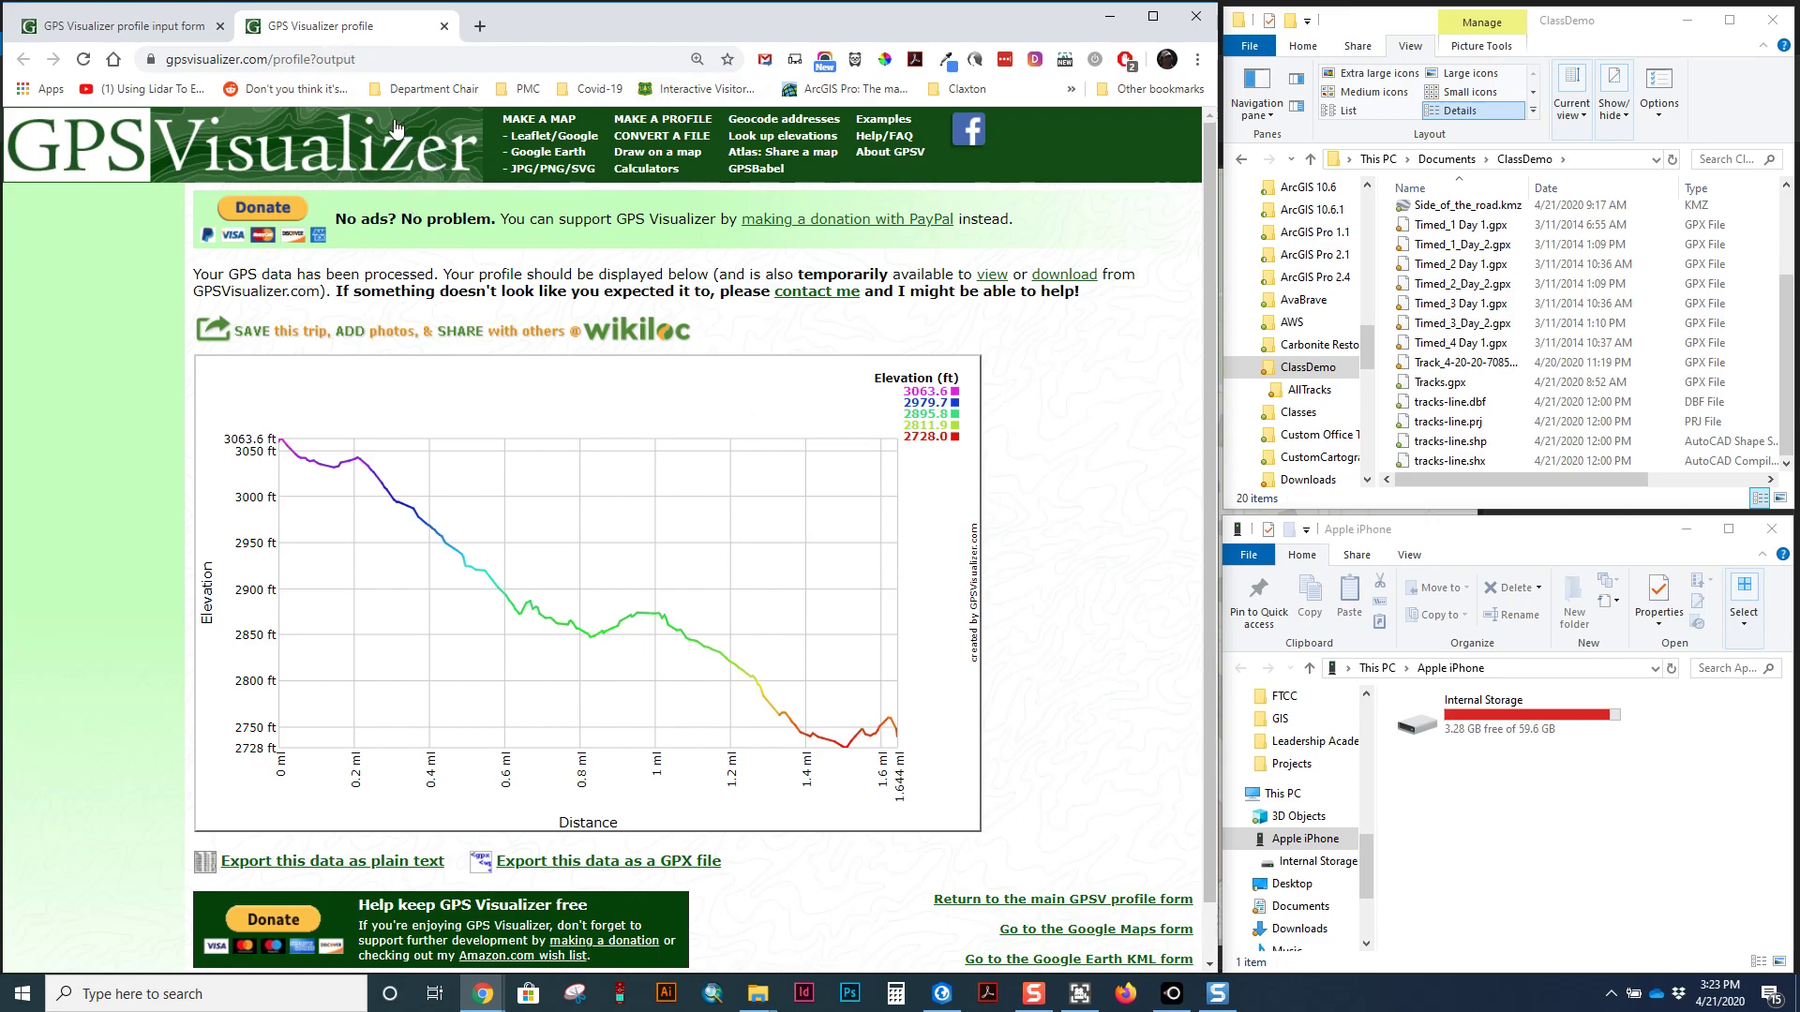
Set the profile width to 800 pixels and the height to 200 pixels, and redraw the profile.
{"action": "left_click", "coordinate": [129, 32]}
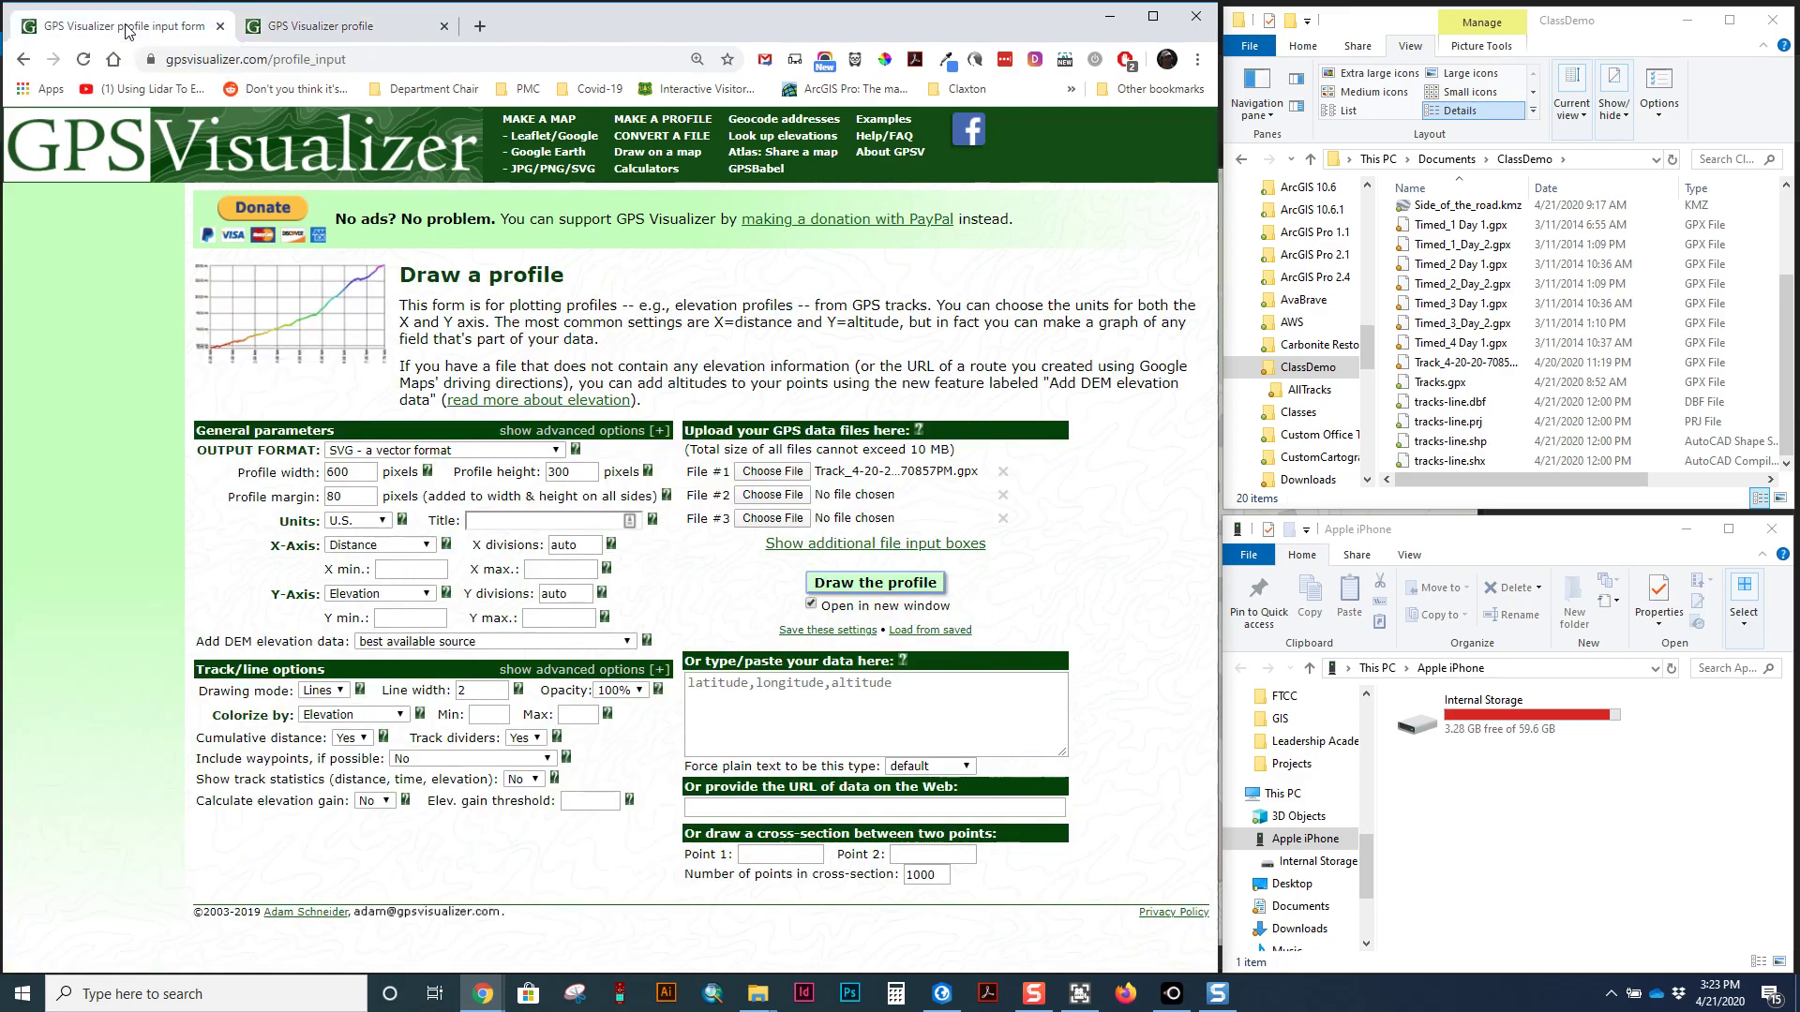
{"action": "left_click", "coordinate": [316, 26]}
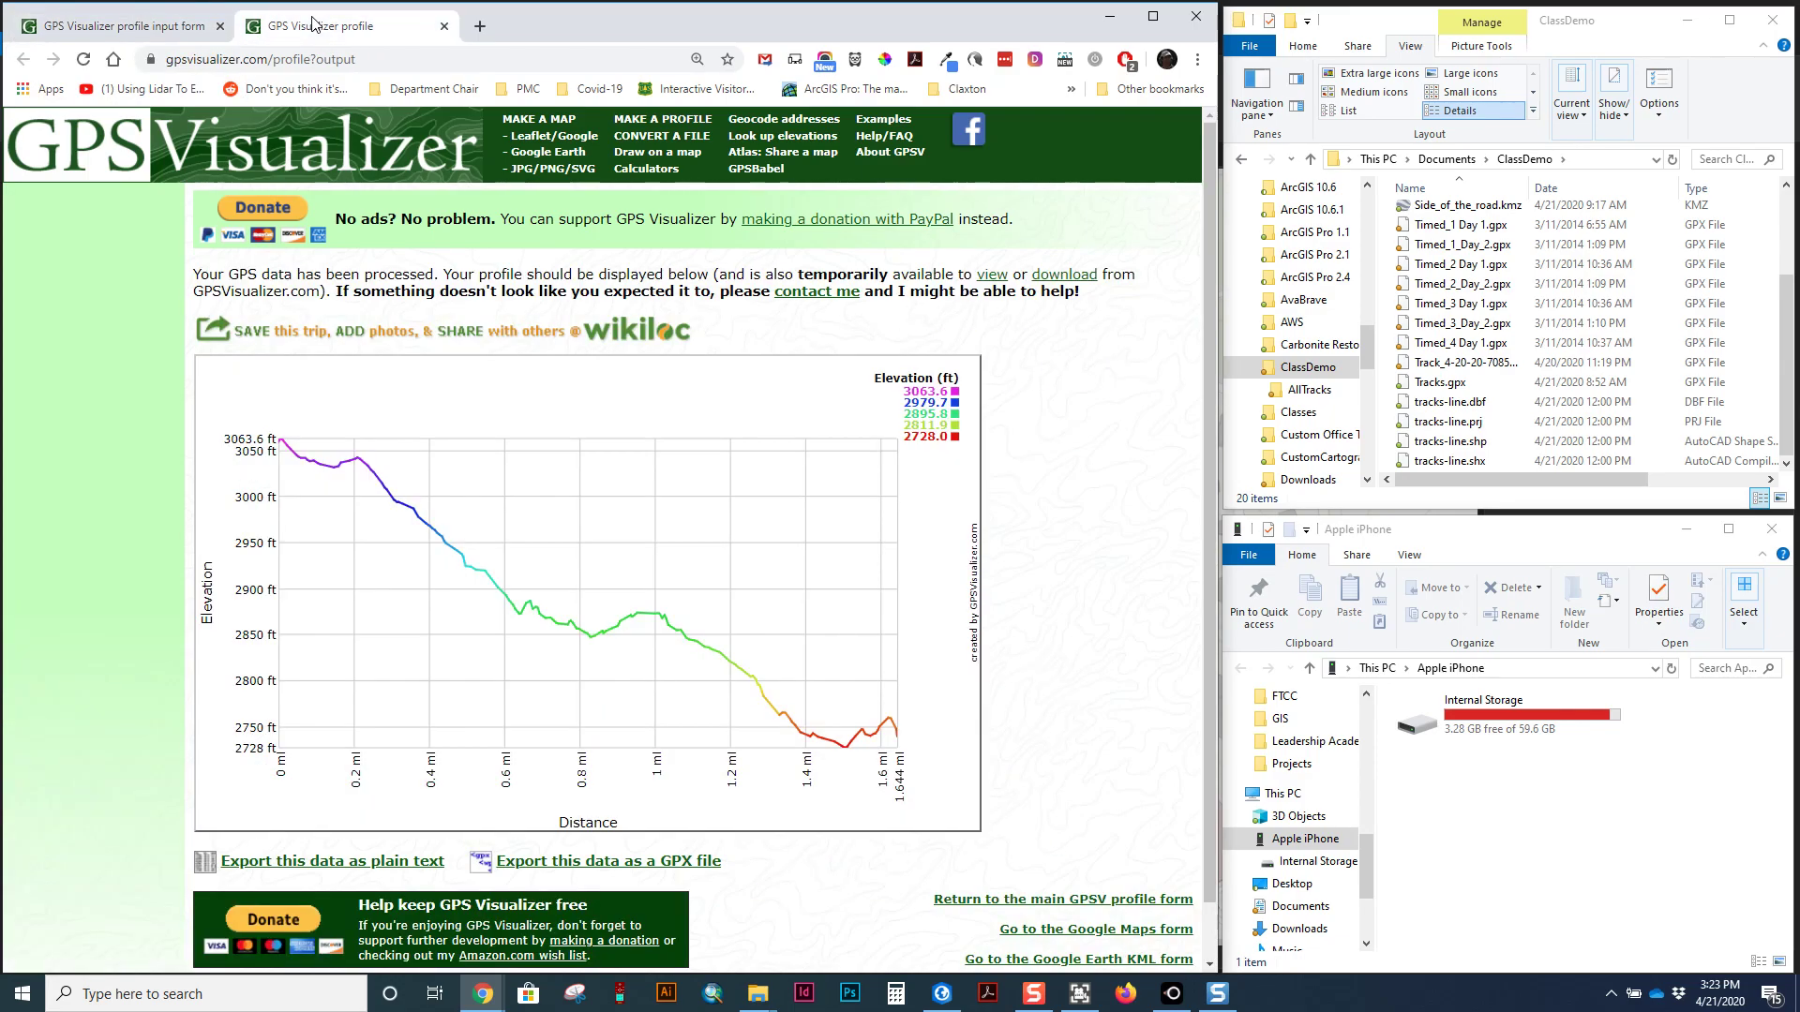
{"action": "left_click", "coordinate": [210, 31]}
{"action": "double_click", "coordinate": [358, 476]}
{"action": "type", "text": "80"}
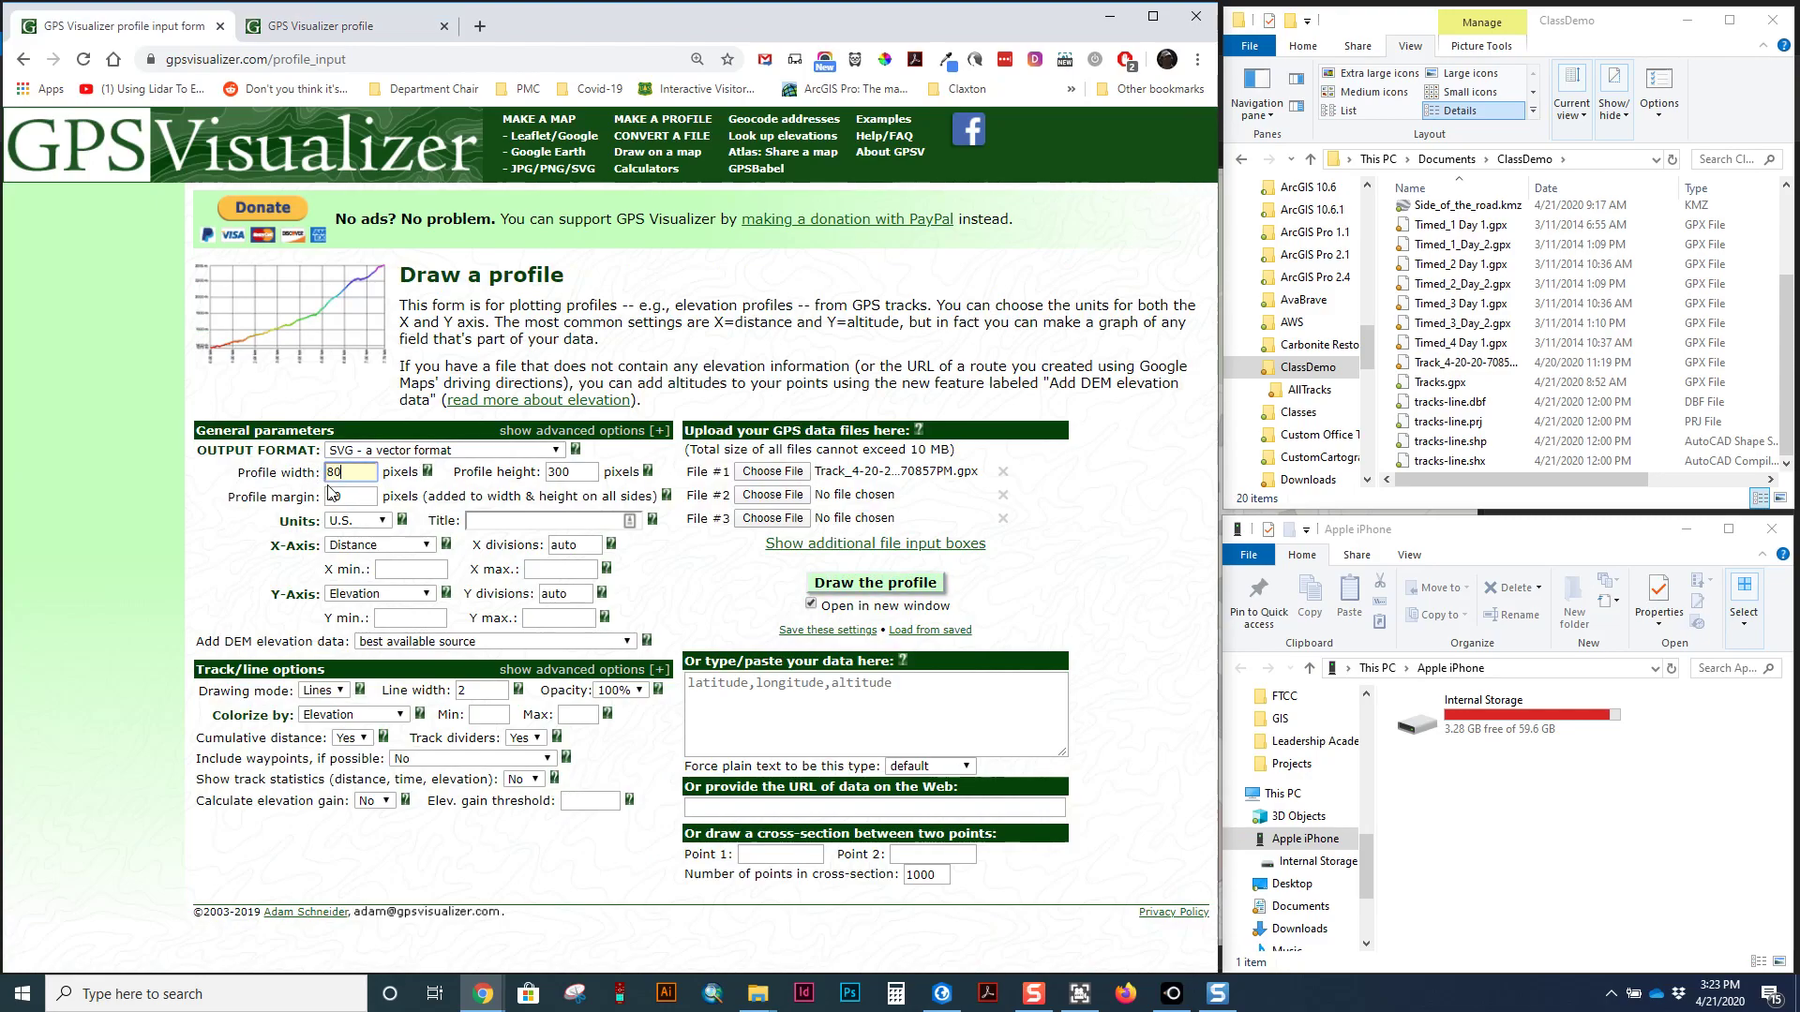
{"action": "type", "text": "0"}
{"action": "double_click", "coordinate": [576, 474]}
{"action": "type", "text": "200"}
{"action": "left_click", "coordinate": [727, 586]}
{"action": "left_click", "coordinate": [872, 583]}
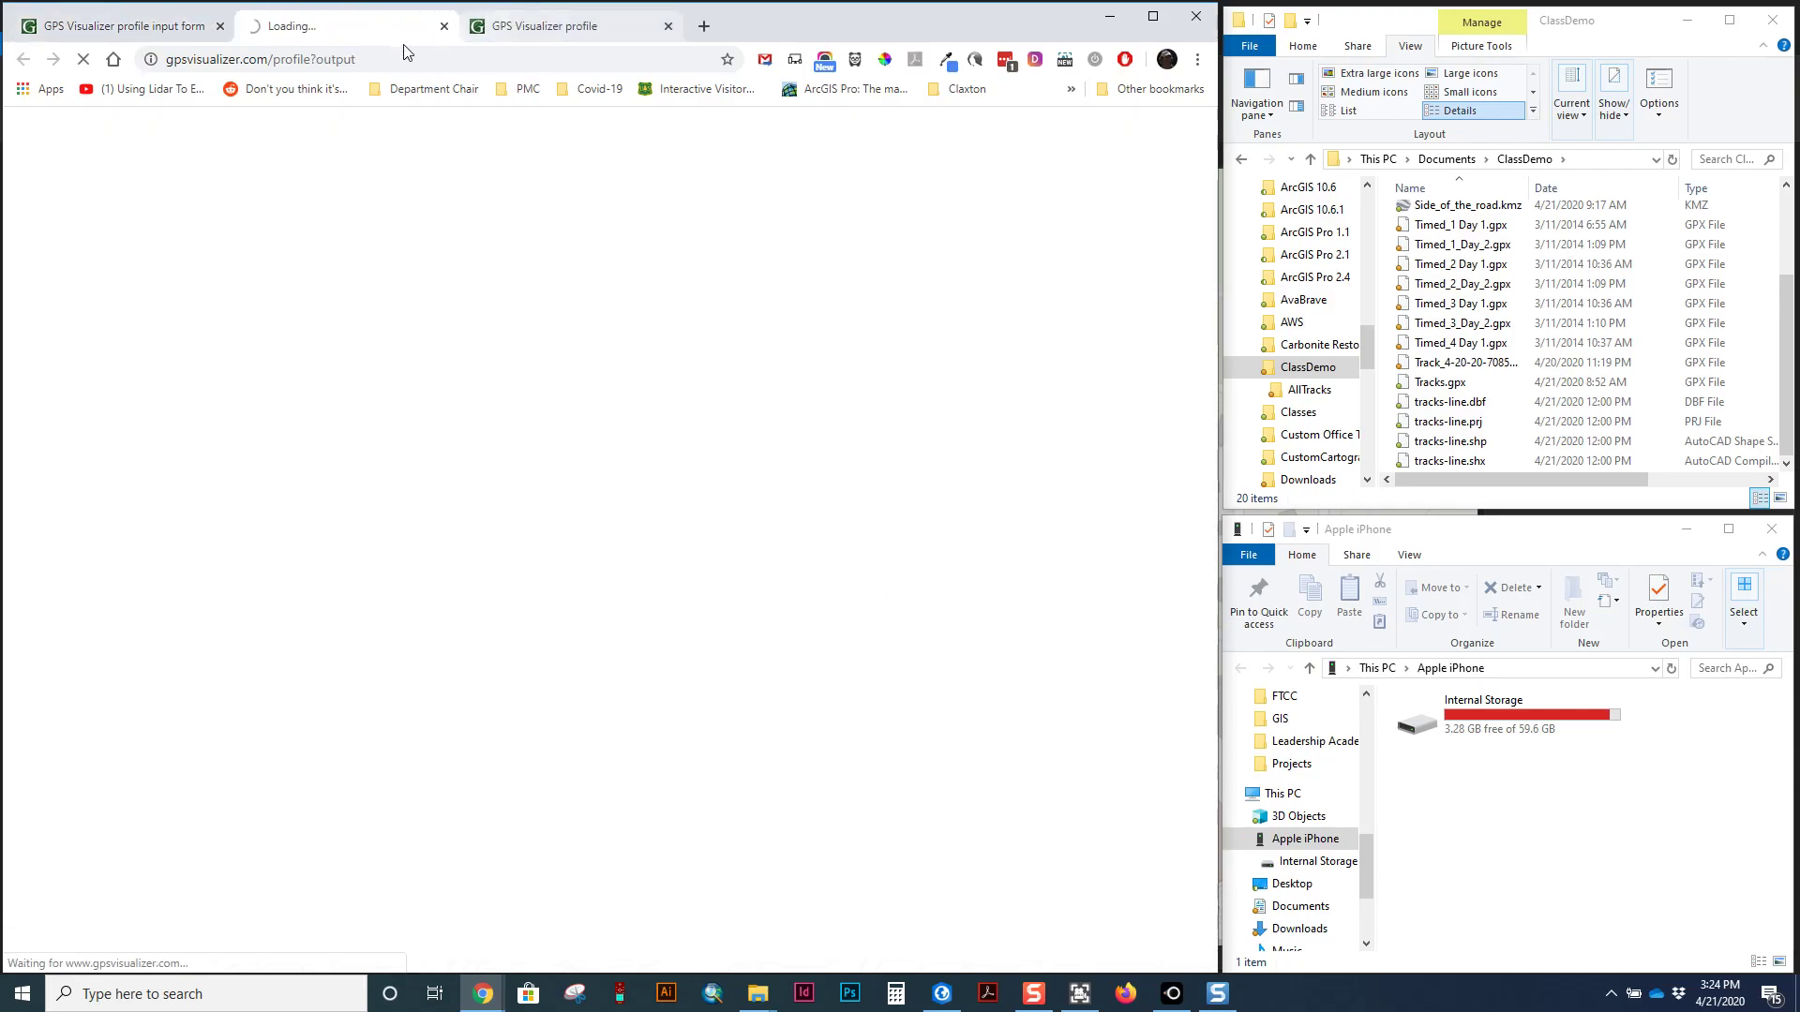
Compare the original elevation profile with the wider, flatter version.
{"action": "left_click", "coordinate": [537, 28]}
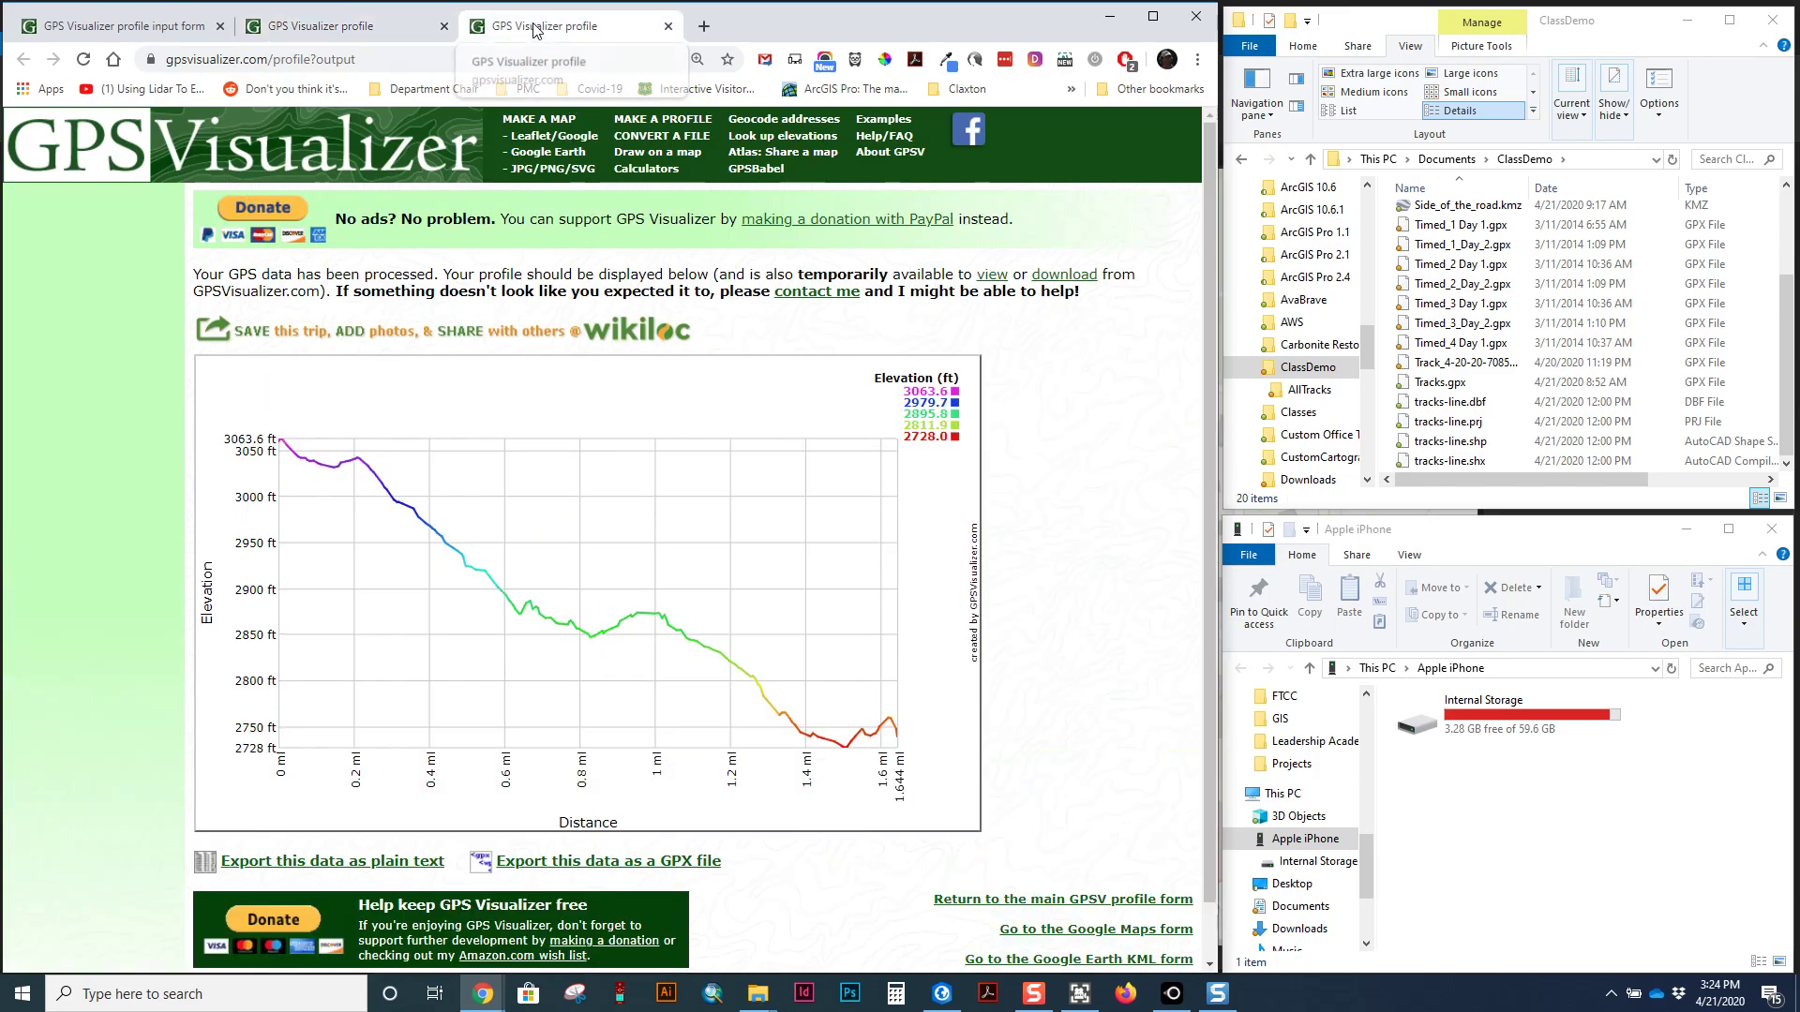
{"action": "left_click", "coordinate": [339, 30]}
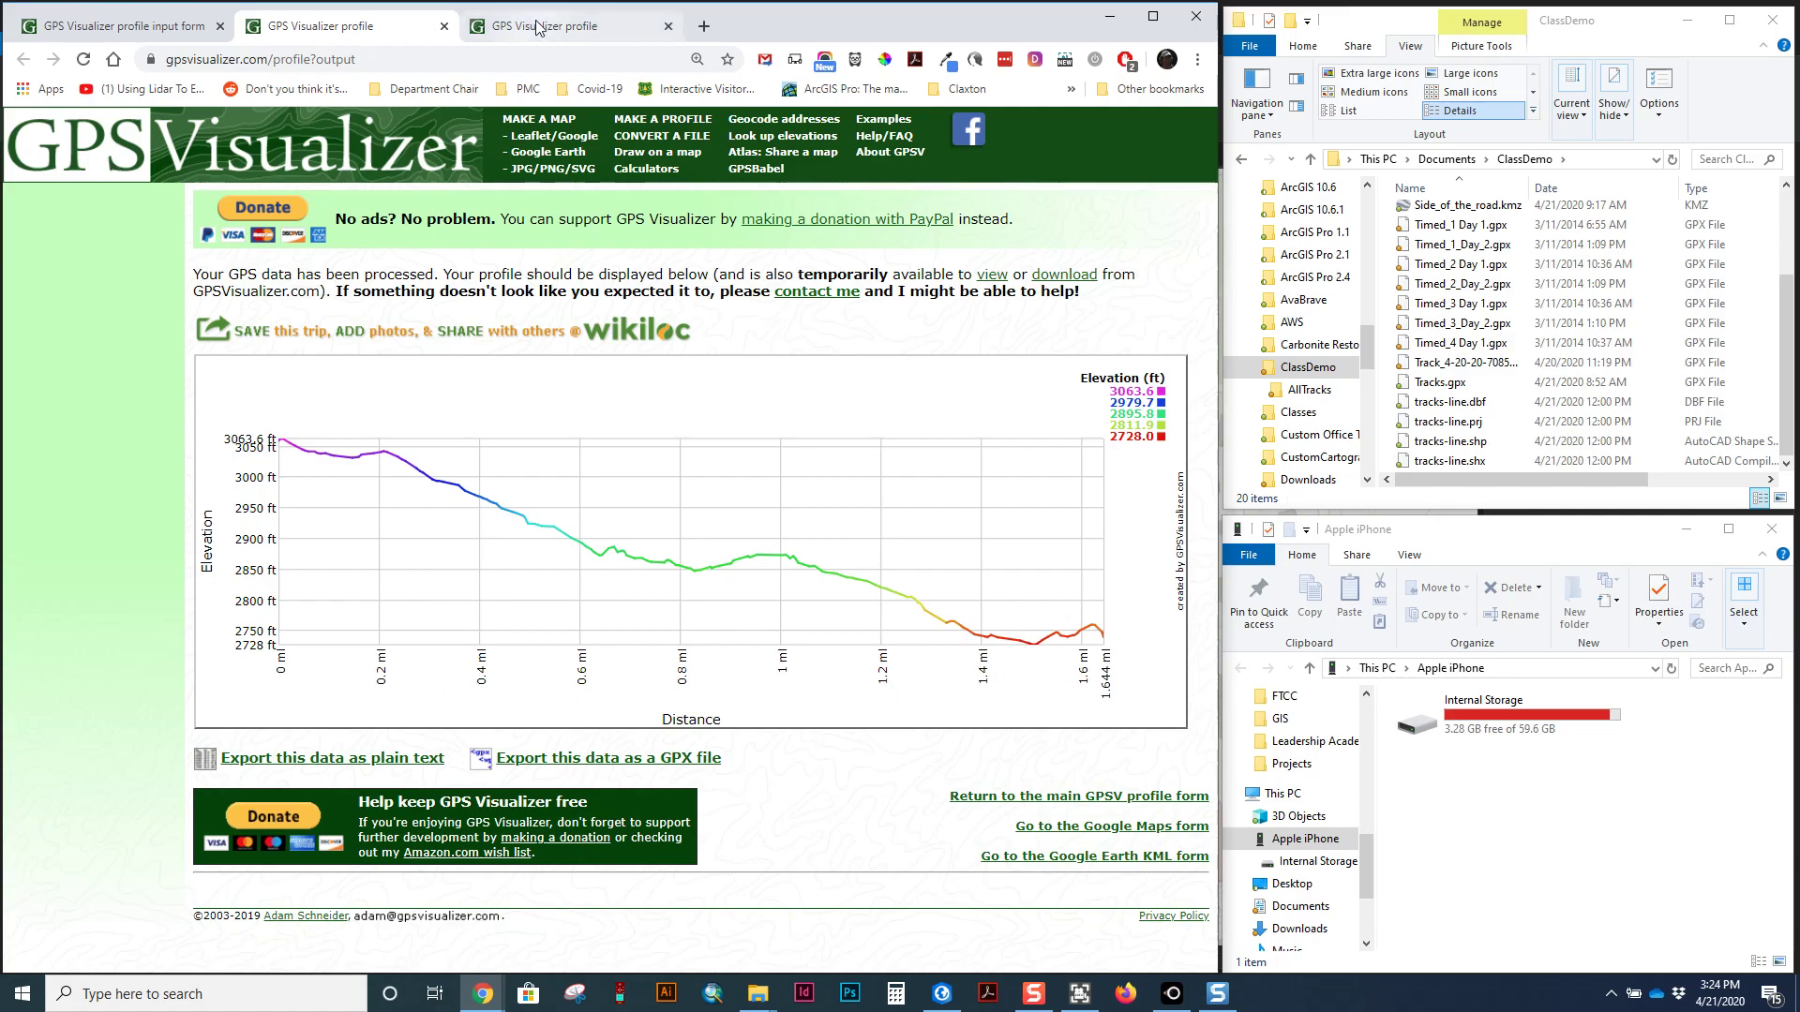
{"action": "left_click", "coordinate": [472, 25]}
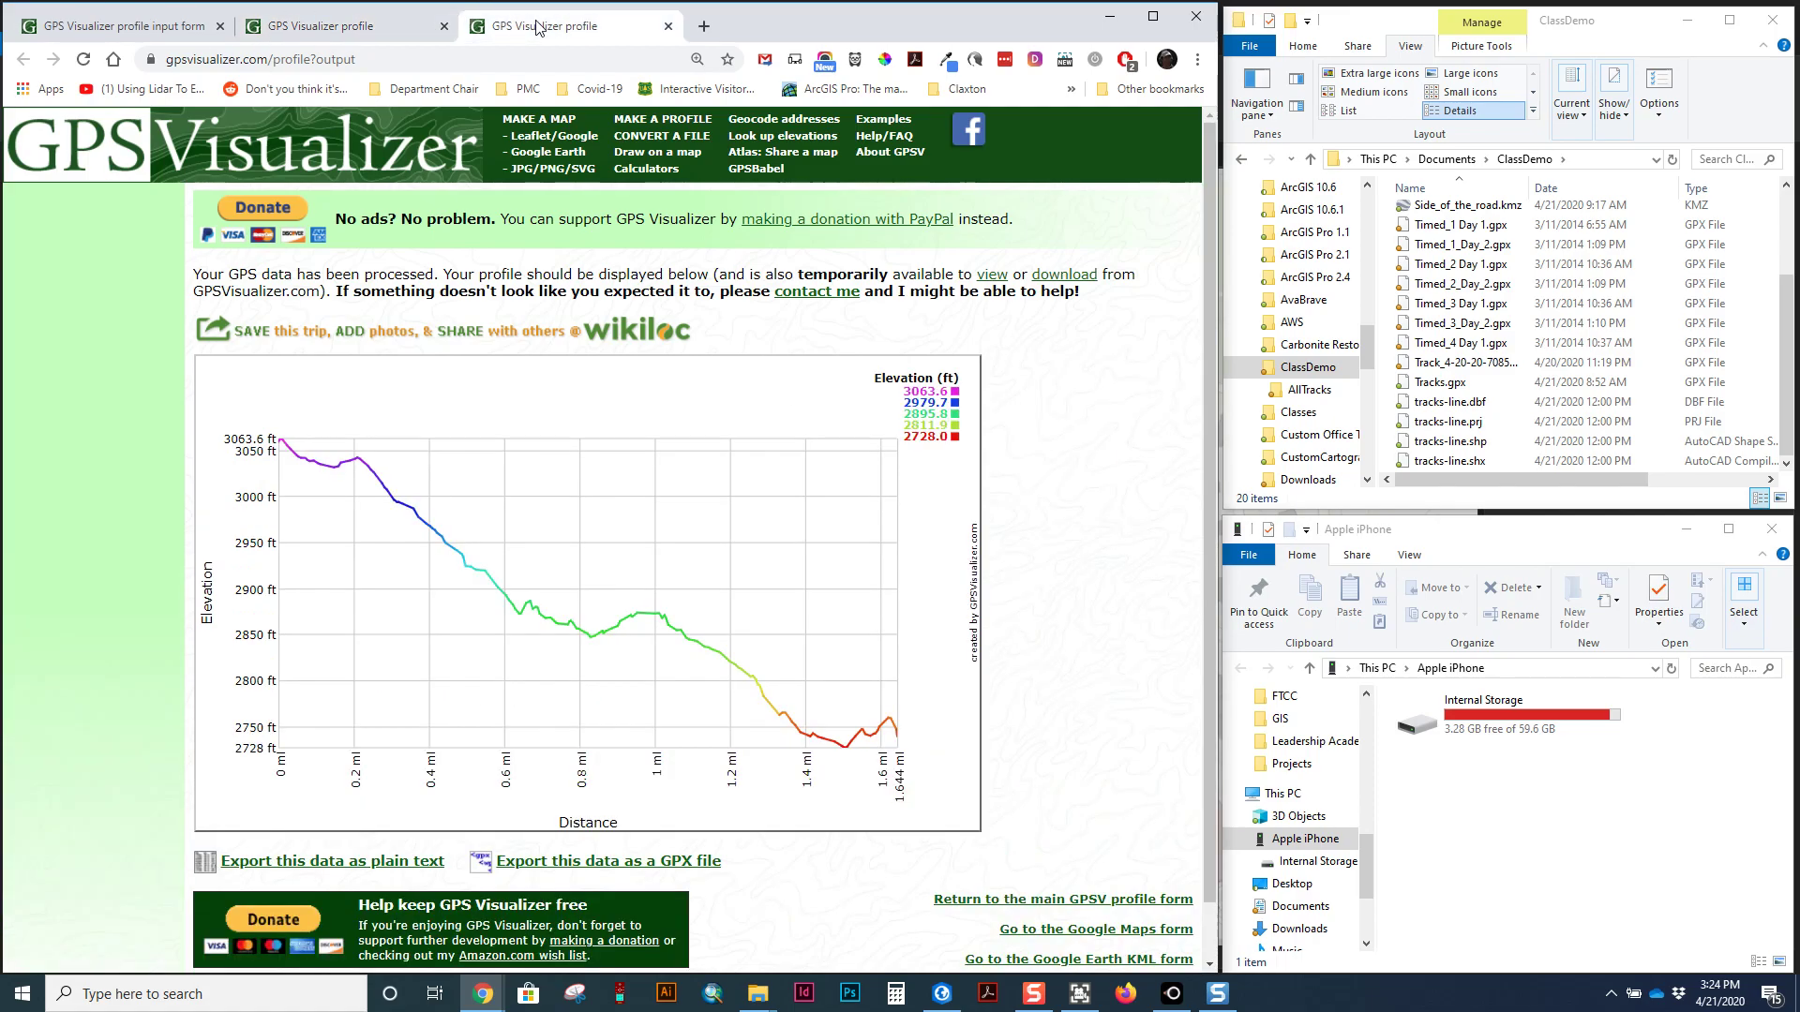
{"action": "left_click", "coordinate": [330, 26]}
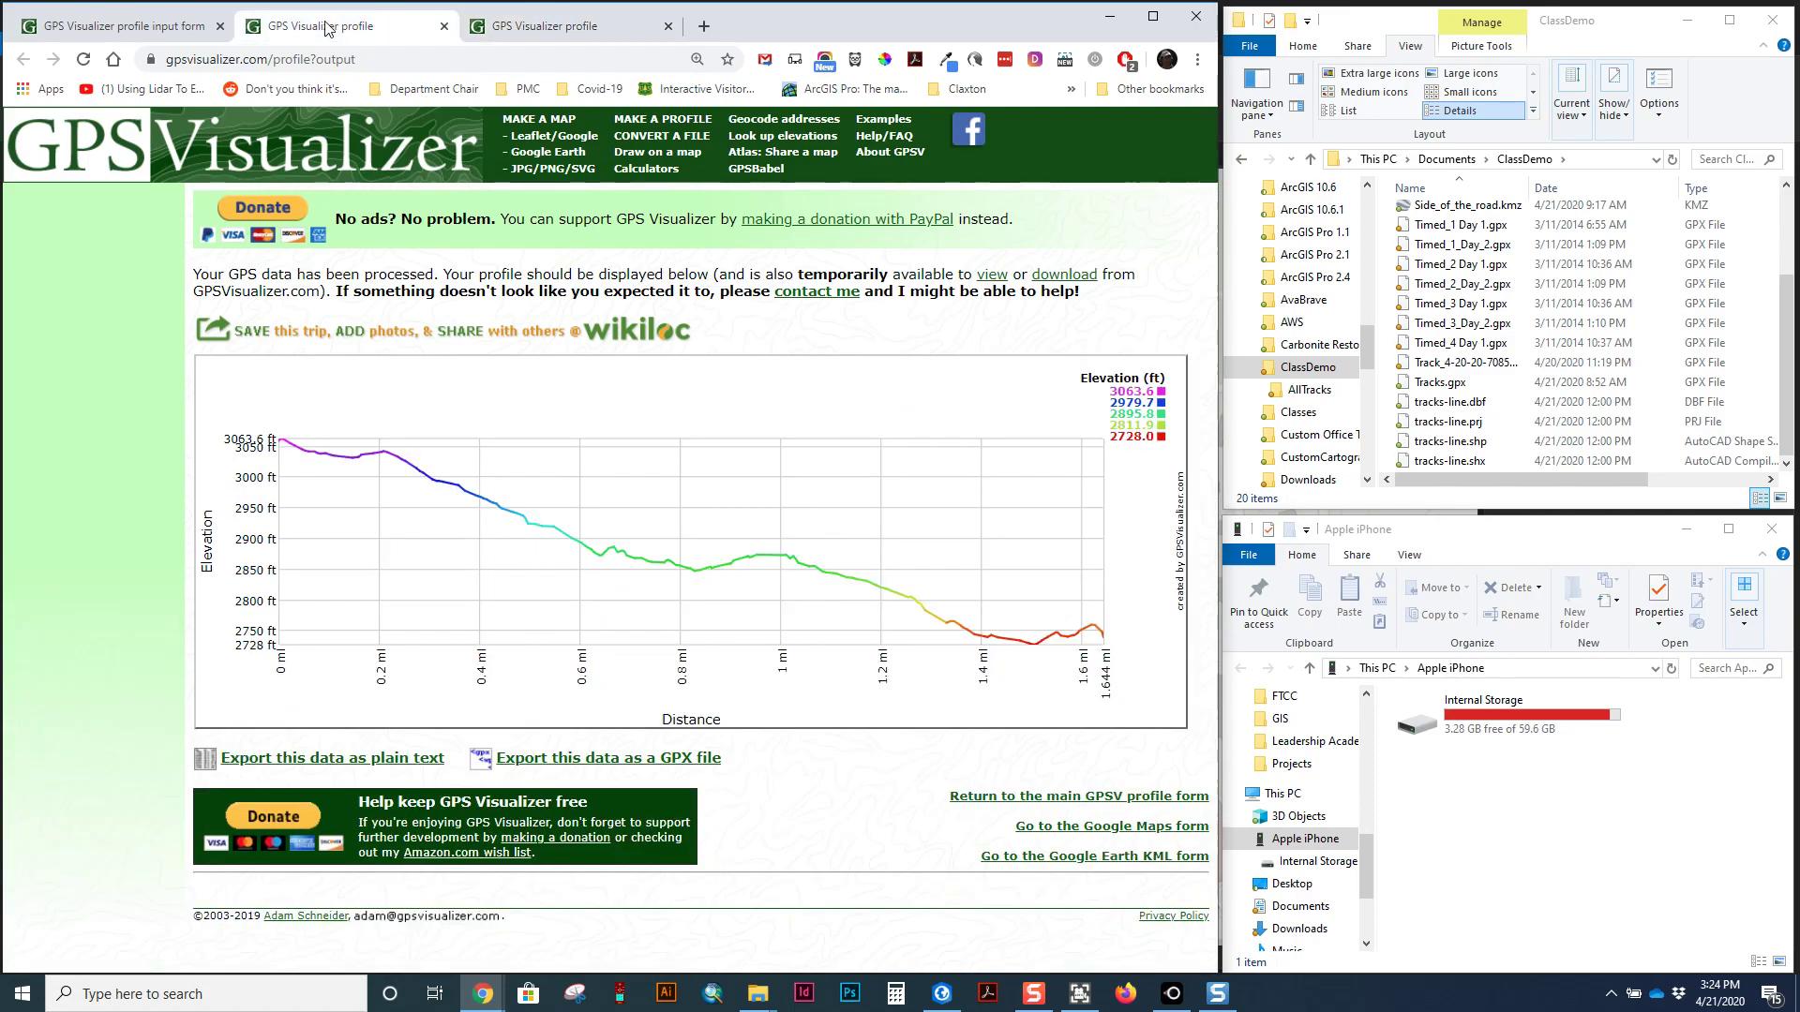
{"action": "left_click", "coordinate": [143, 26]}
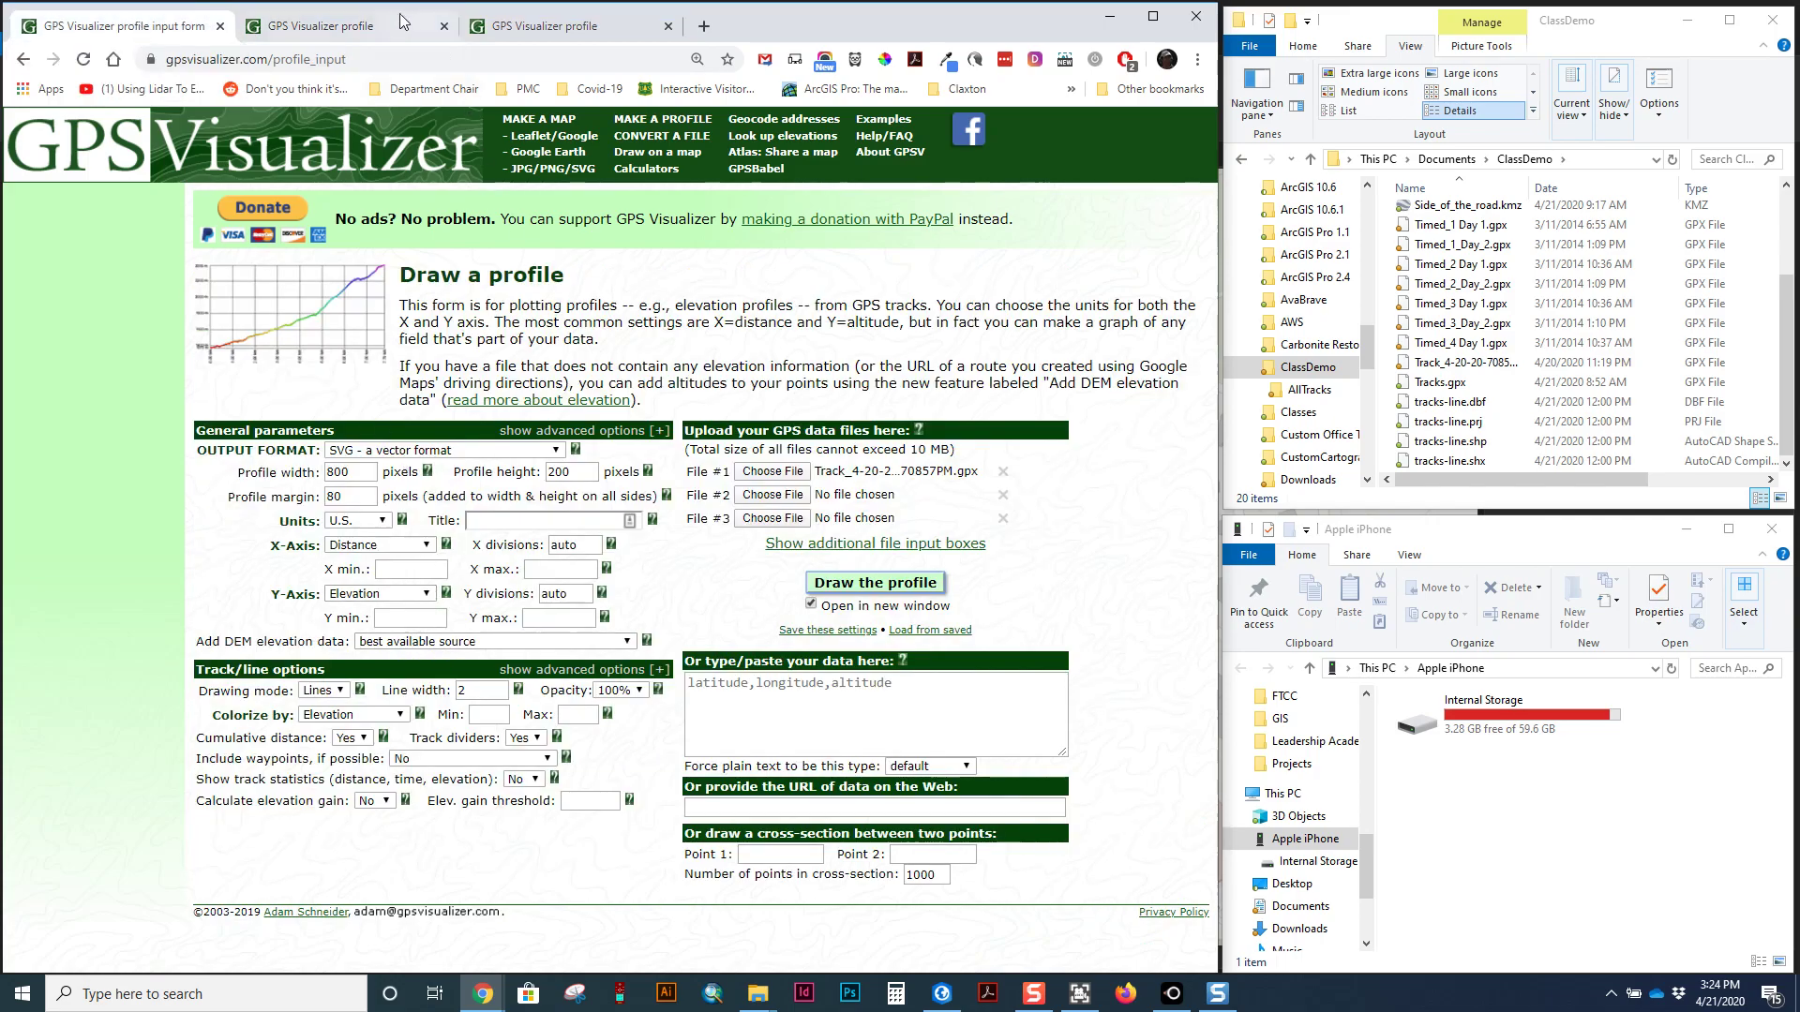
{"action": "left_click", "coordinate": [361, 27]}
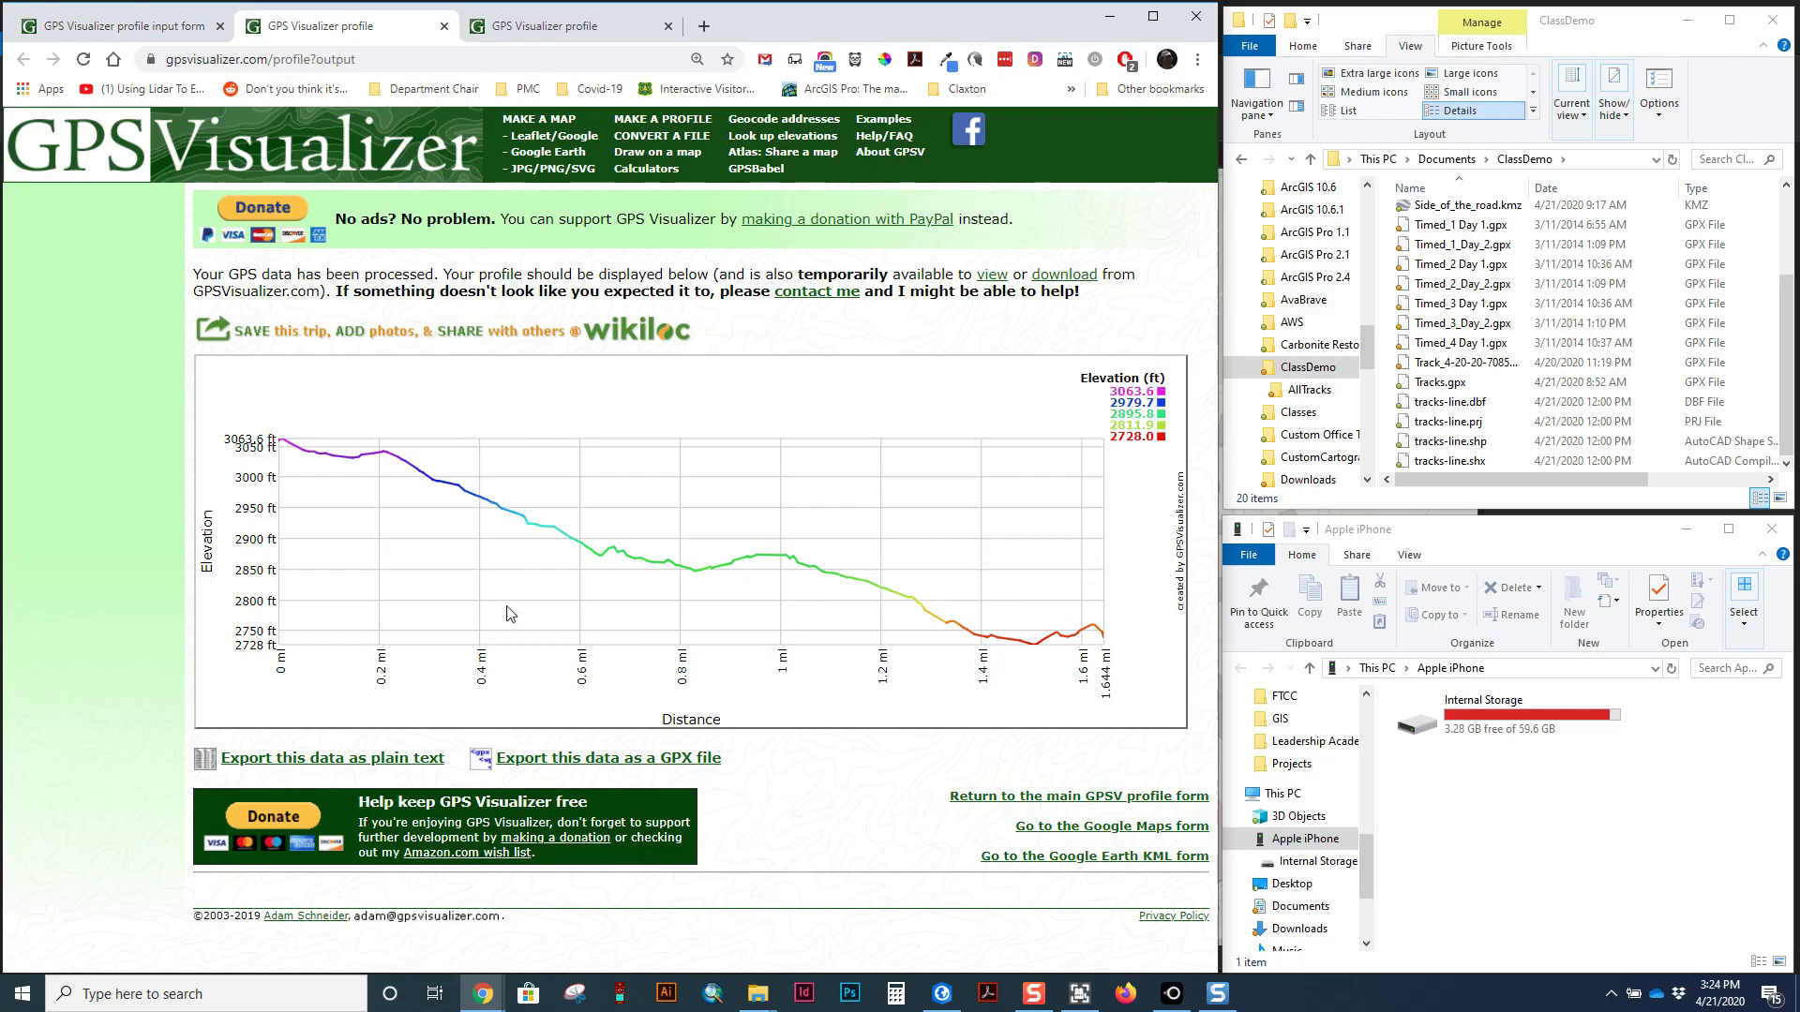
Set the track colorization to None on the profile form and draw the profile again.
{"action": "left_click", "coordinate": [120, 37]}
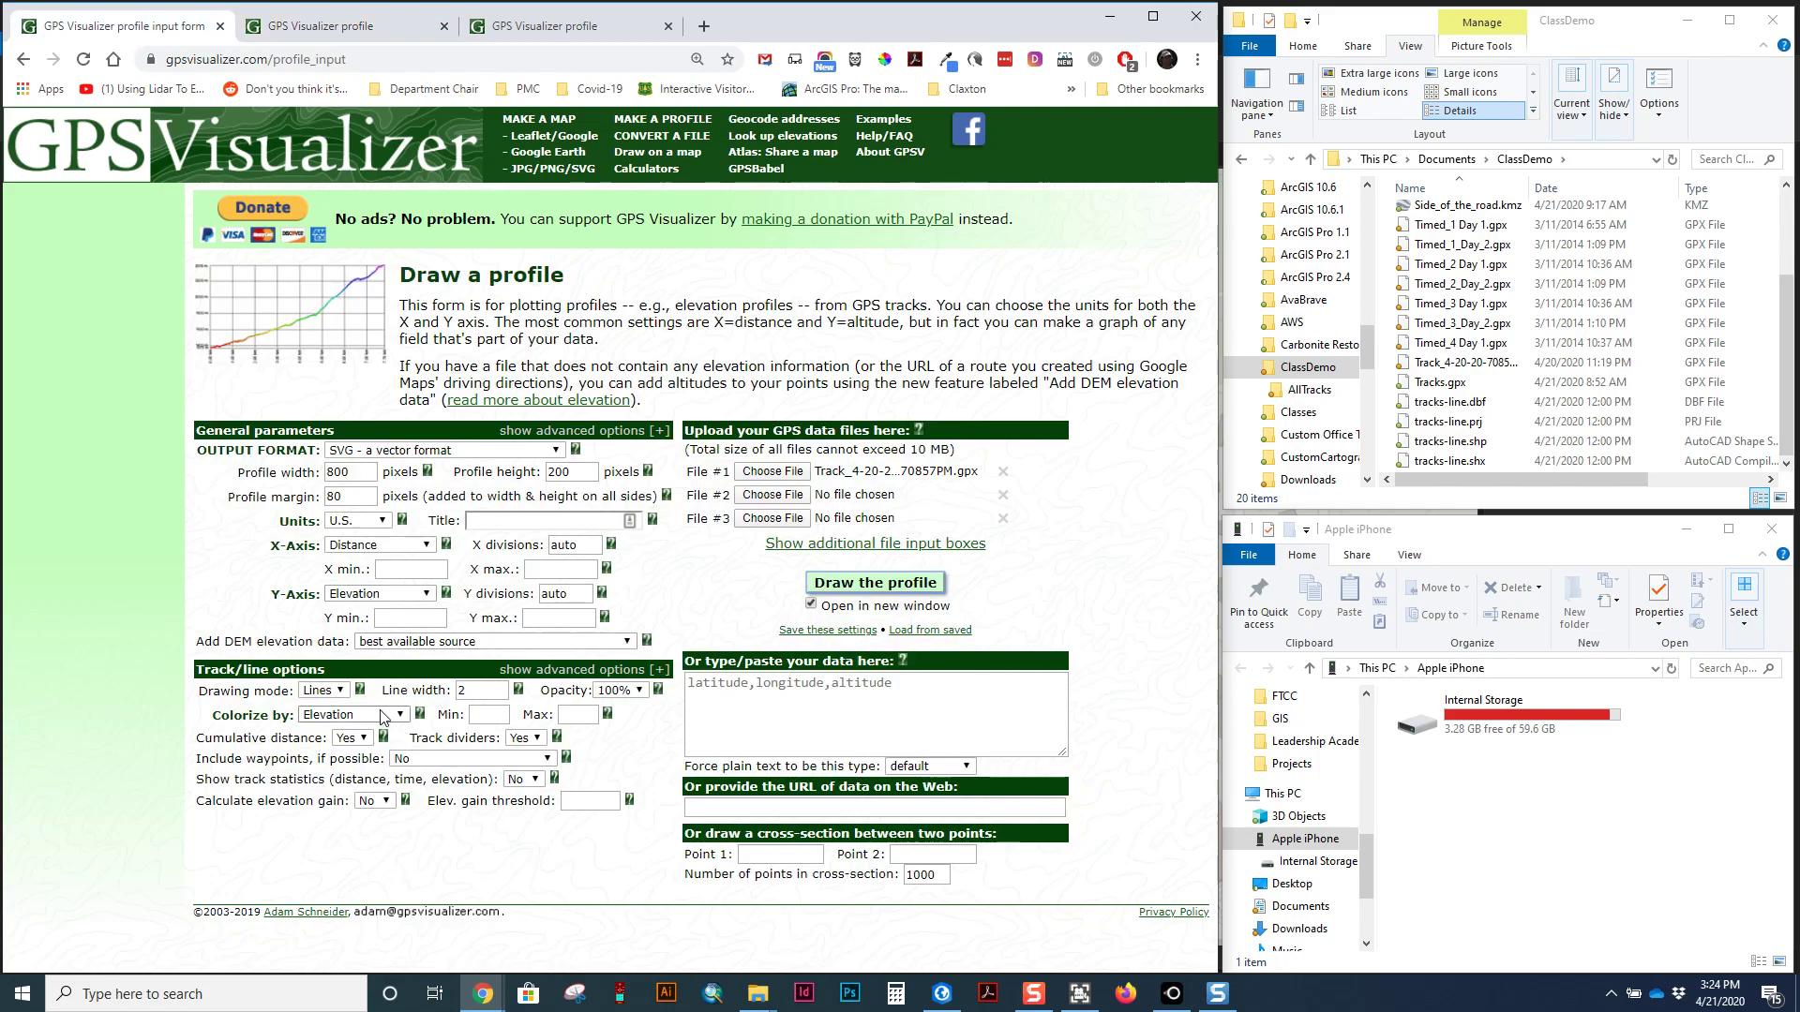
{"action": "left_click", "coordinate": [361, 713]}
{"action": "scroll", "coordinate": [332, 418], "scroll_direction": "up", "scroll_amount": 1}
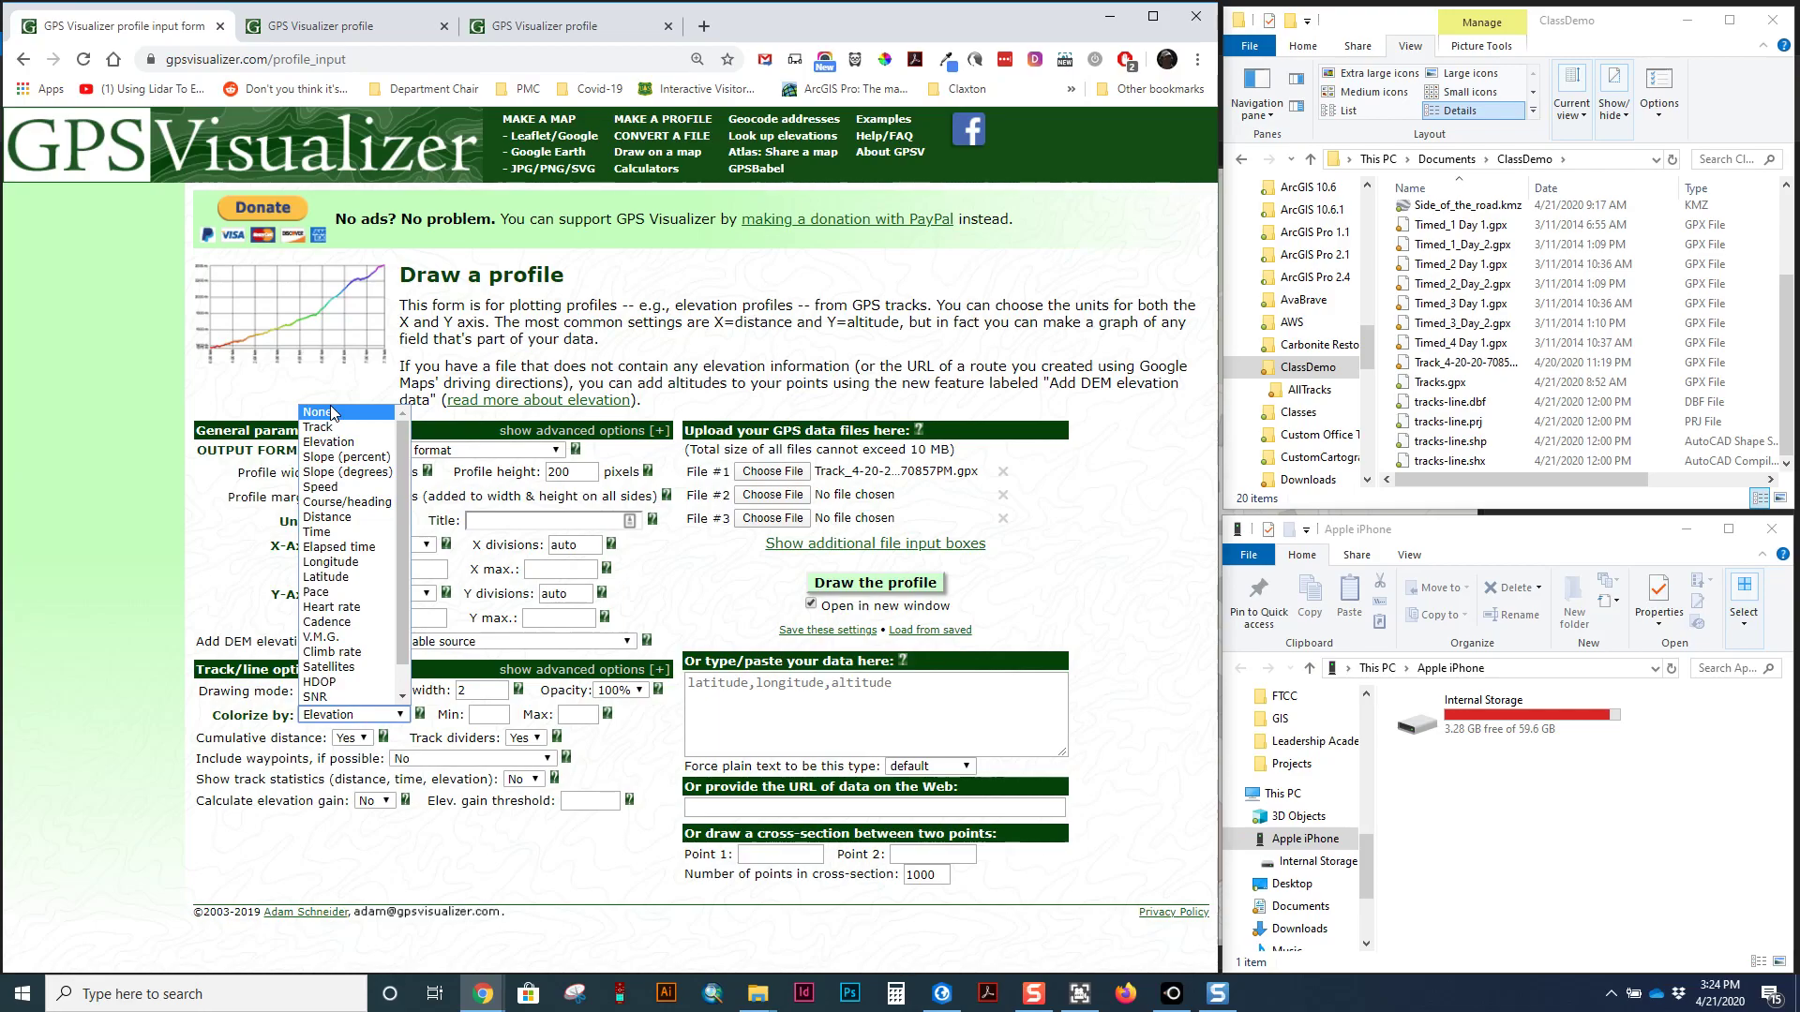
{"action": "left_click", "coordinate": [333, 414]}
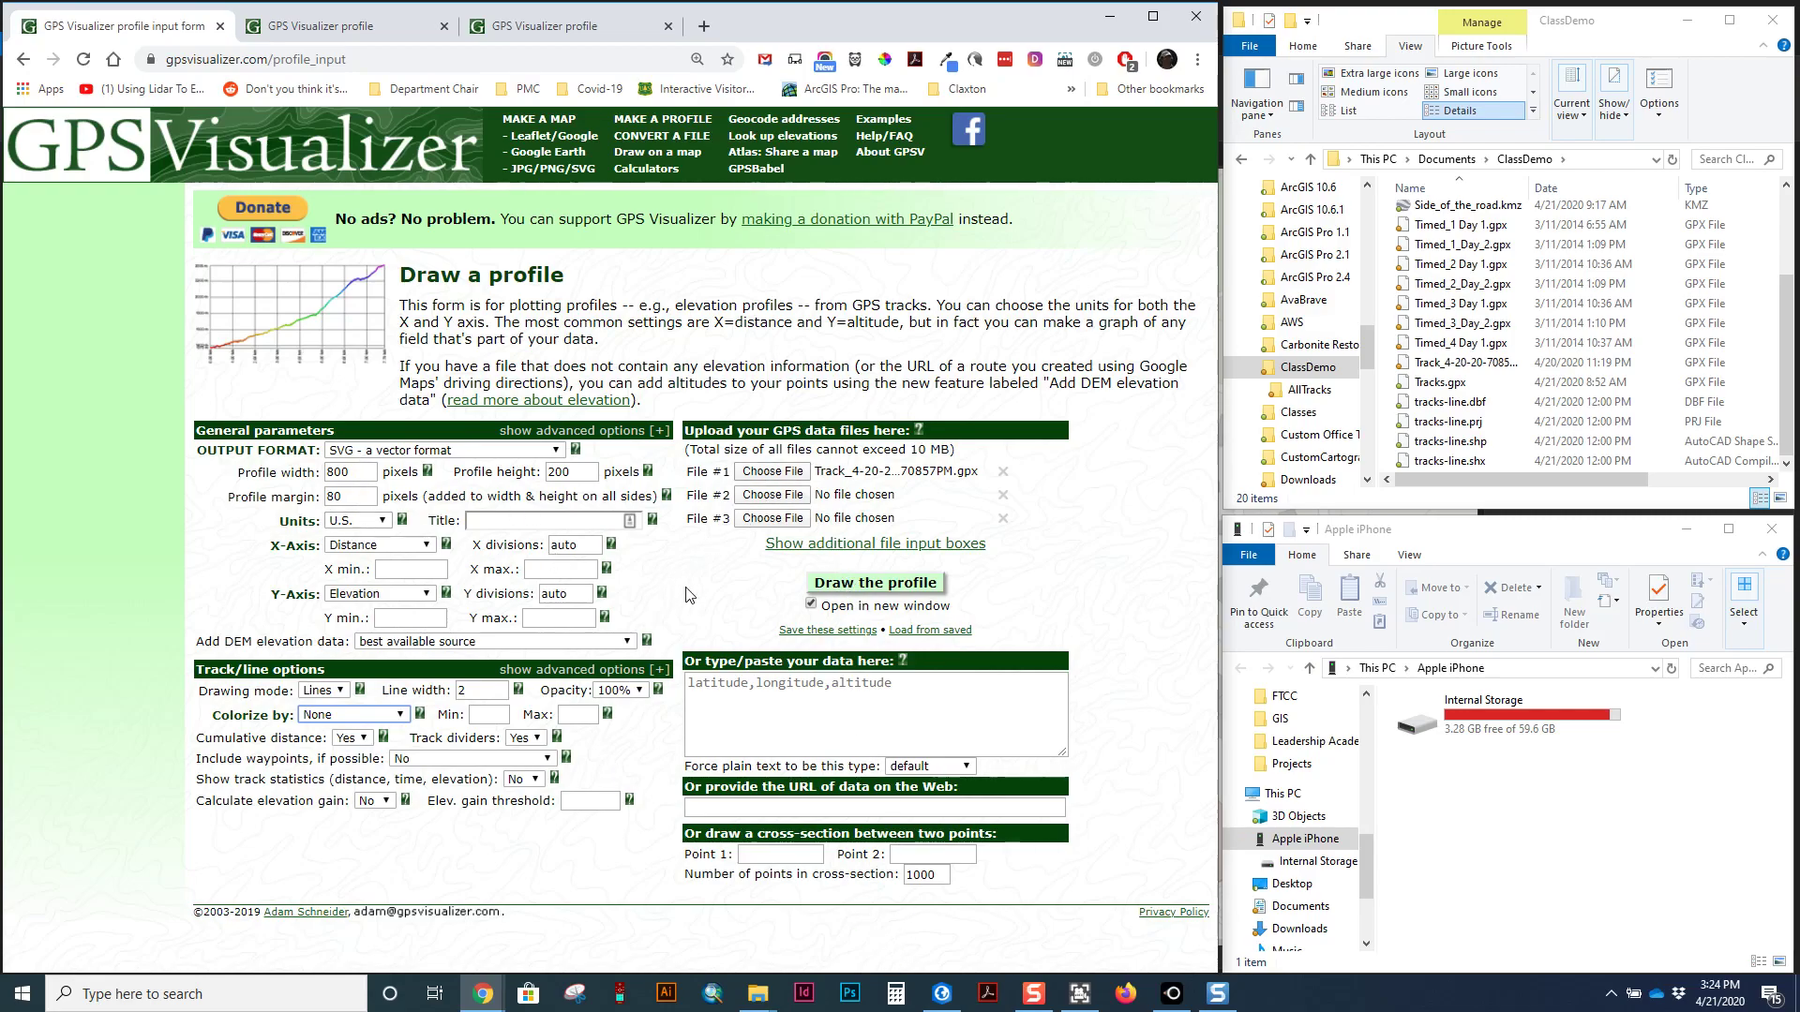
{"action": "left_click", "coordinate": [848, 583]}
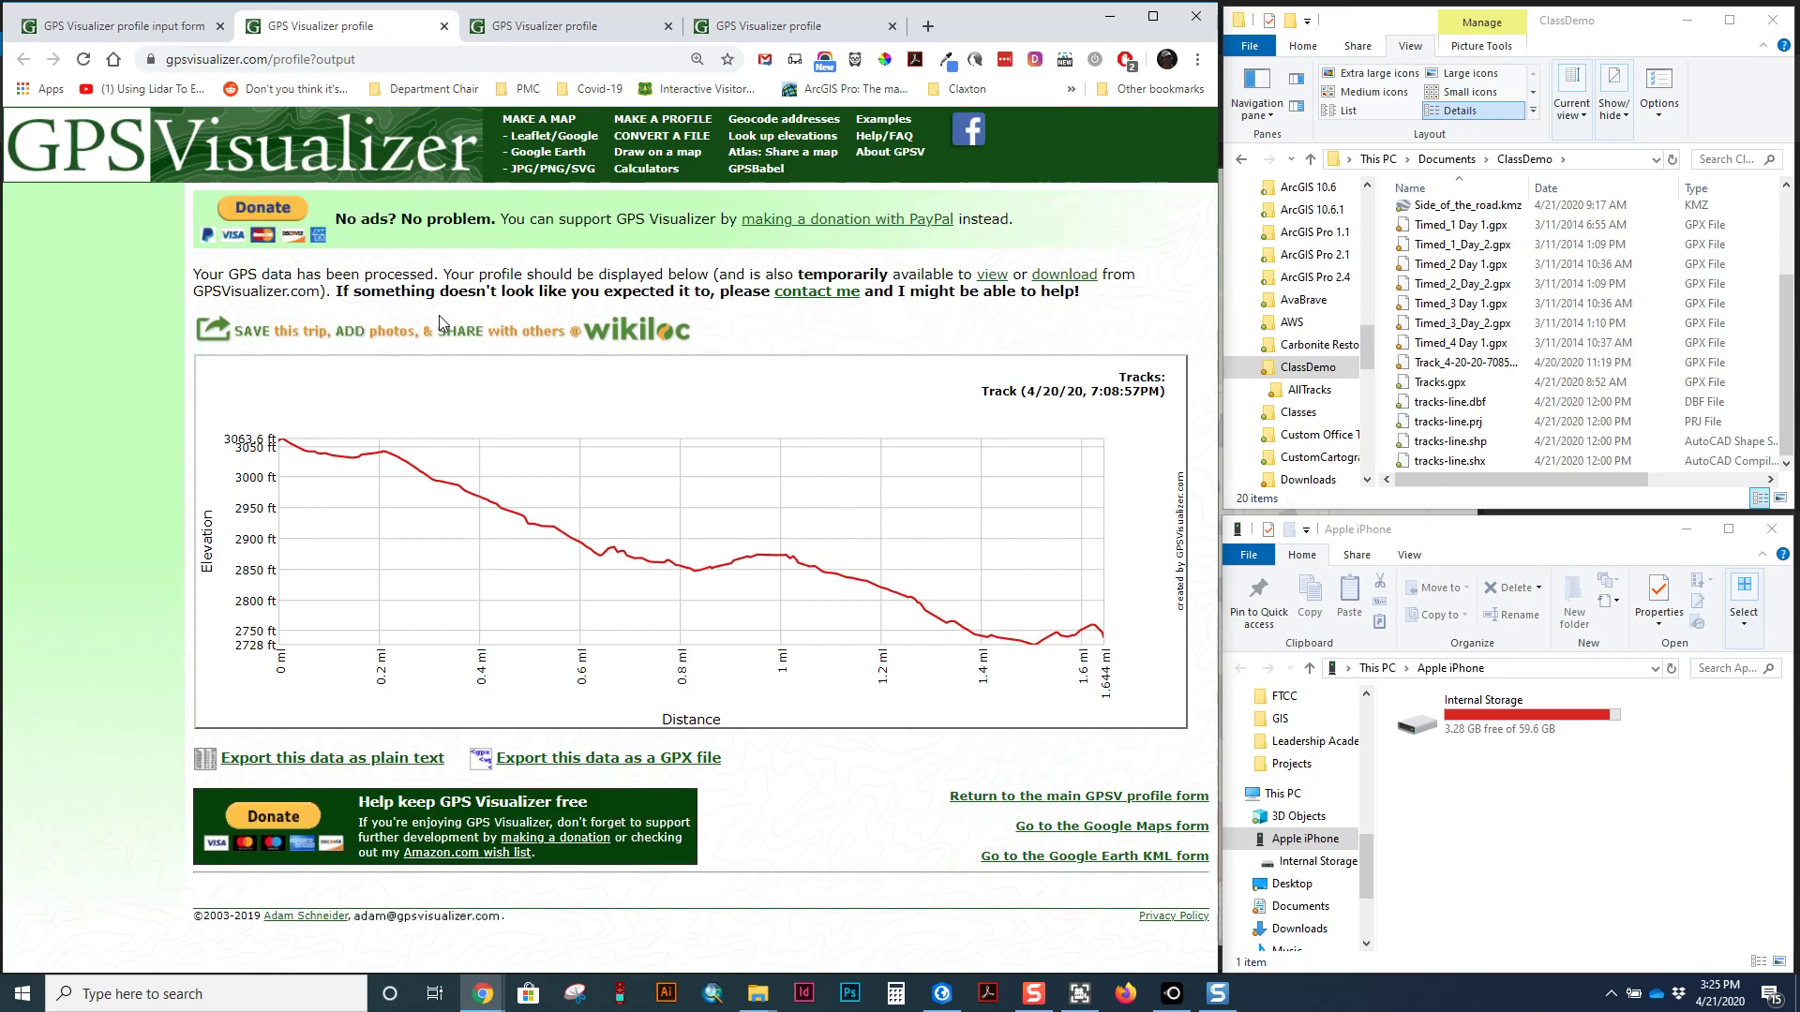
Try to save the wide elevation-colored profile as an SVG file from its download link.
{"action": "left_click", "coordinate": [38, 19]}
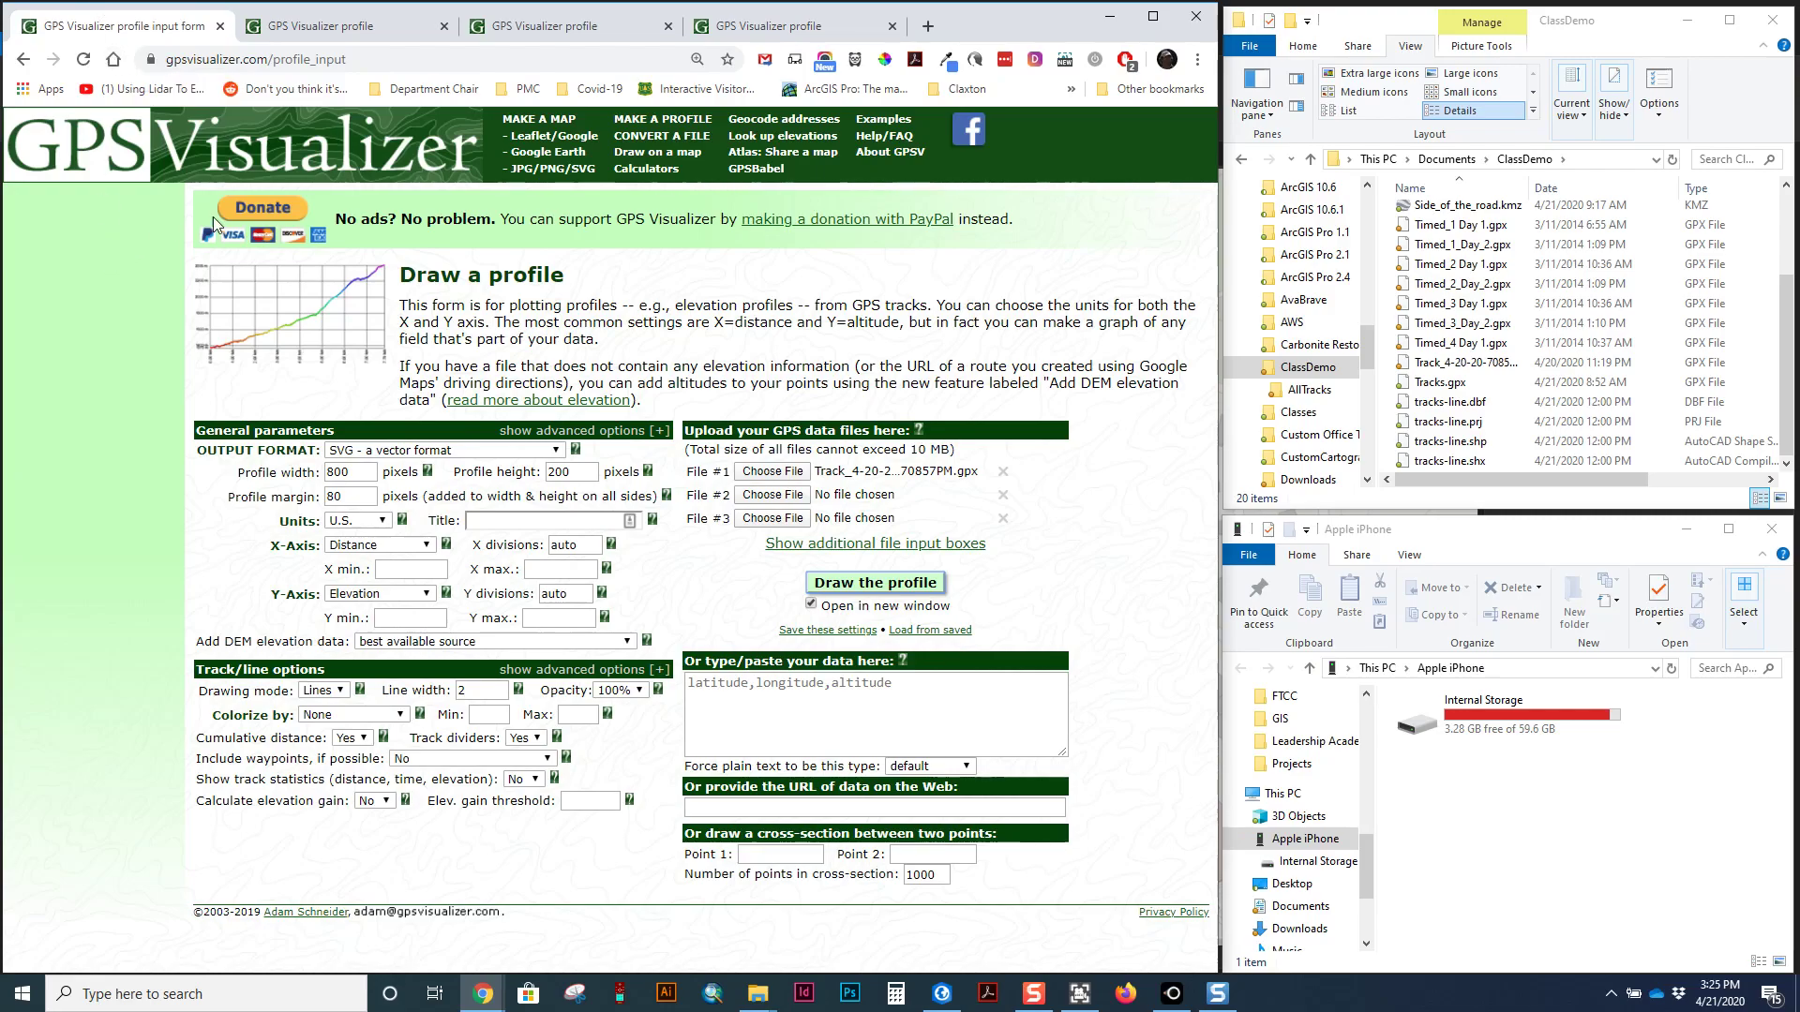
{"action": "left_click", "coordinate": [572, 36]}
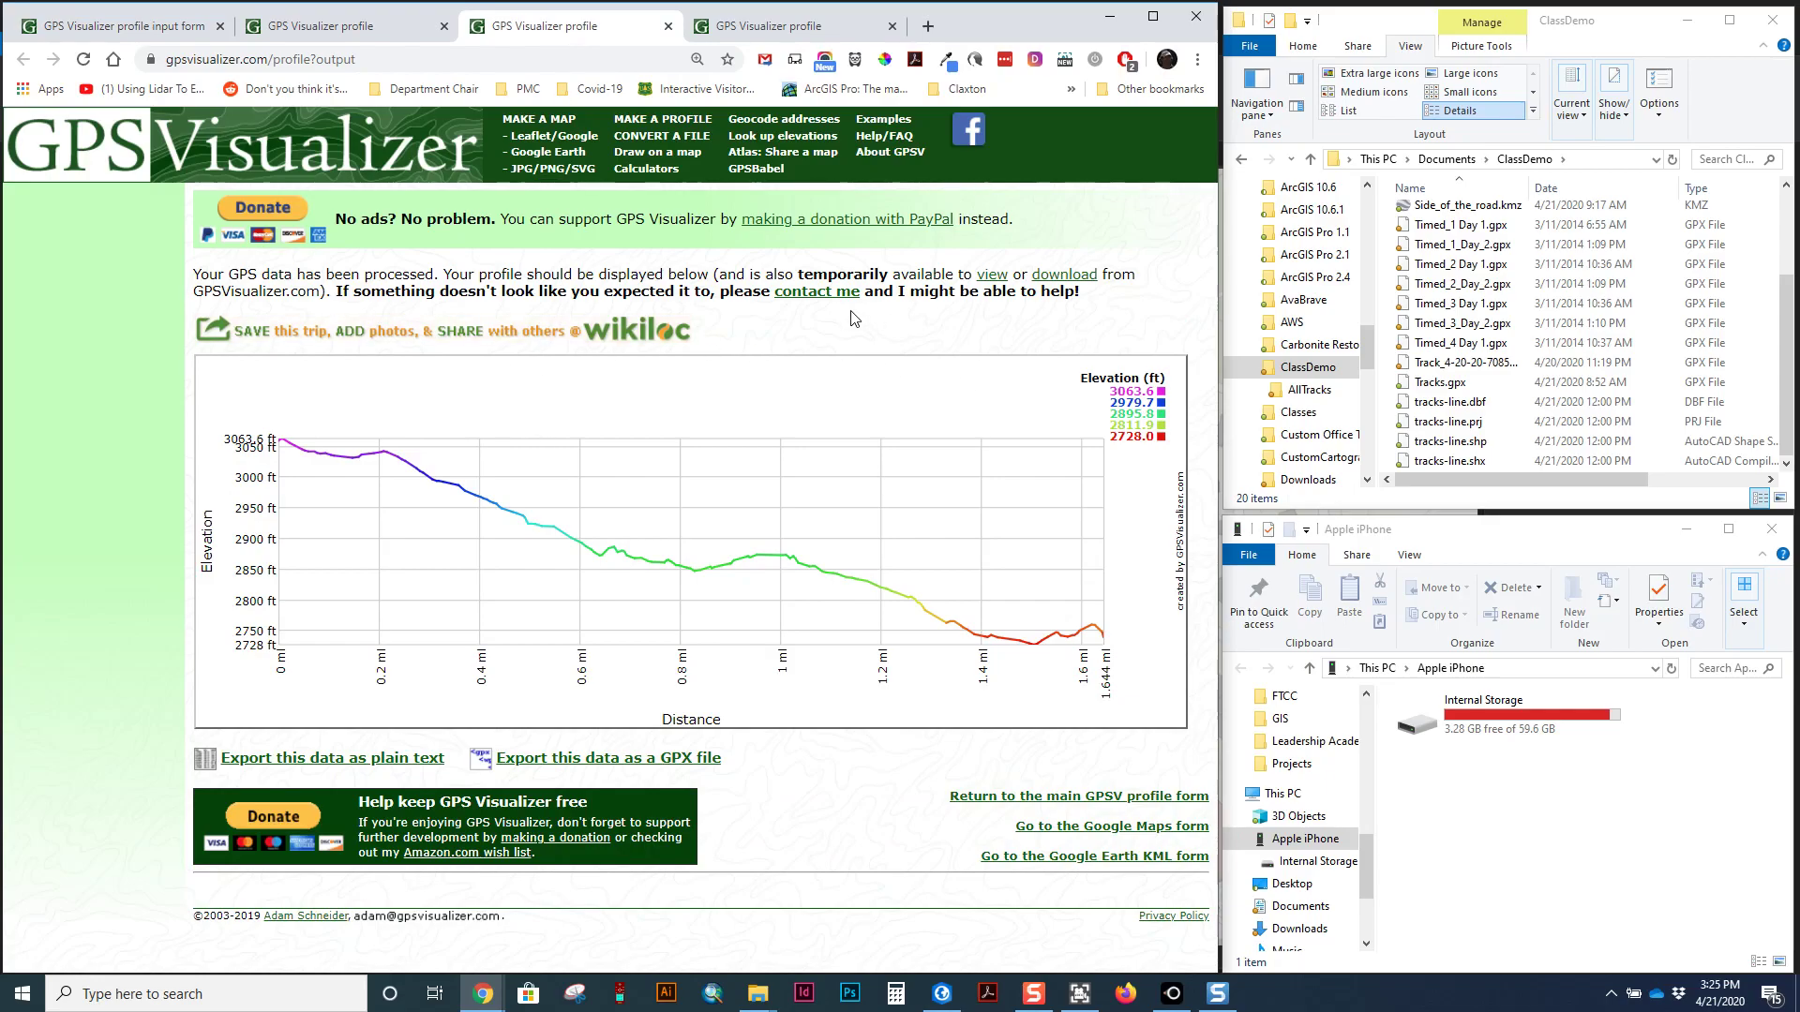
{"action": "right_click", "coordinate": [1050, 278]}
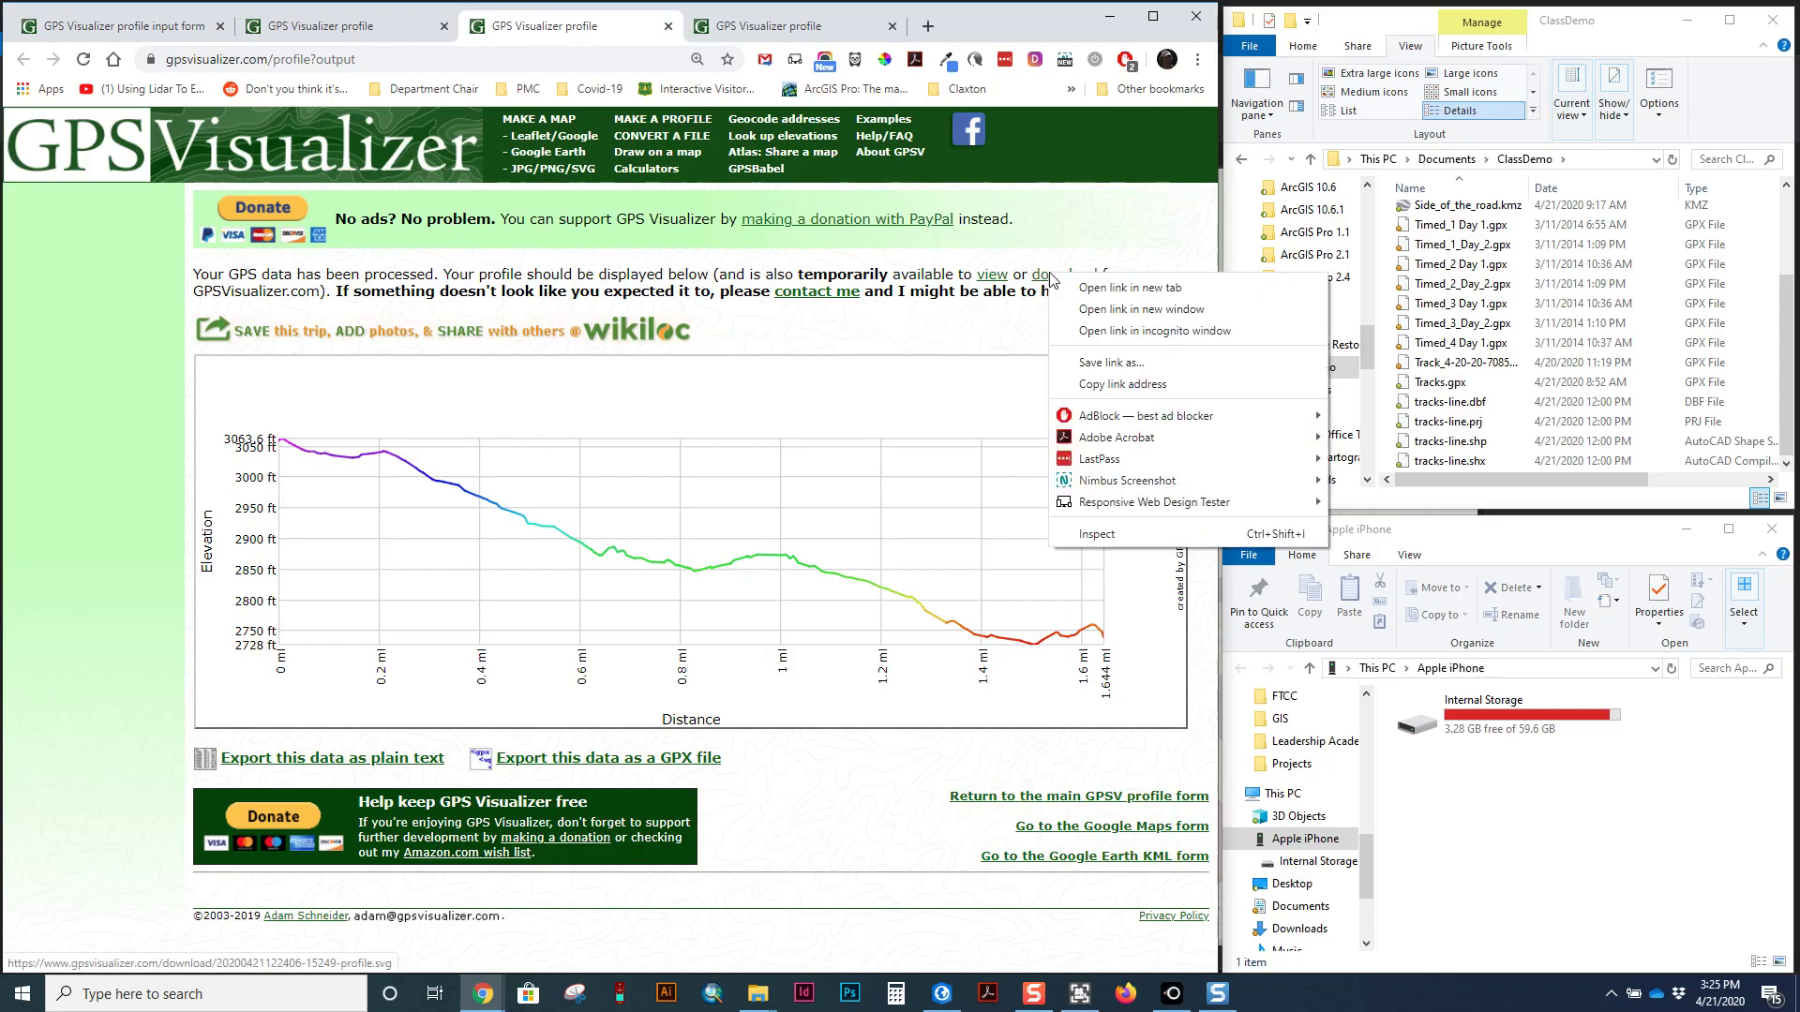
{"action": "left_click", "coordinate": [1048, 285]}
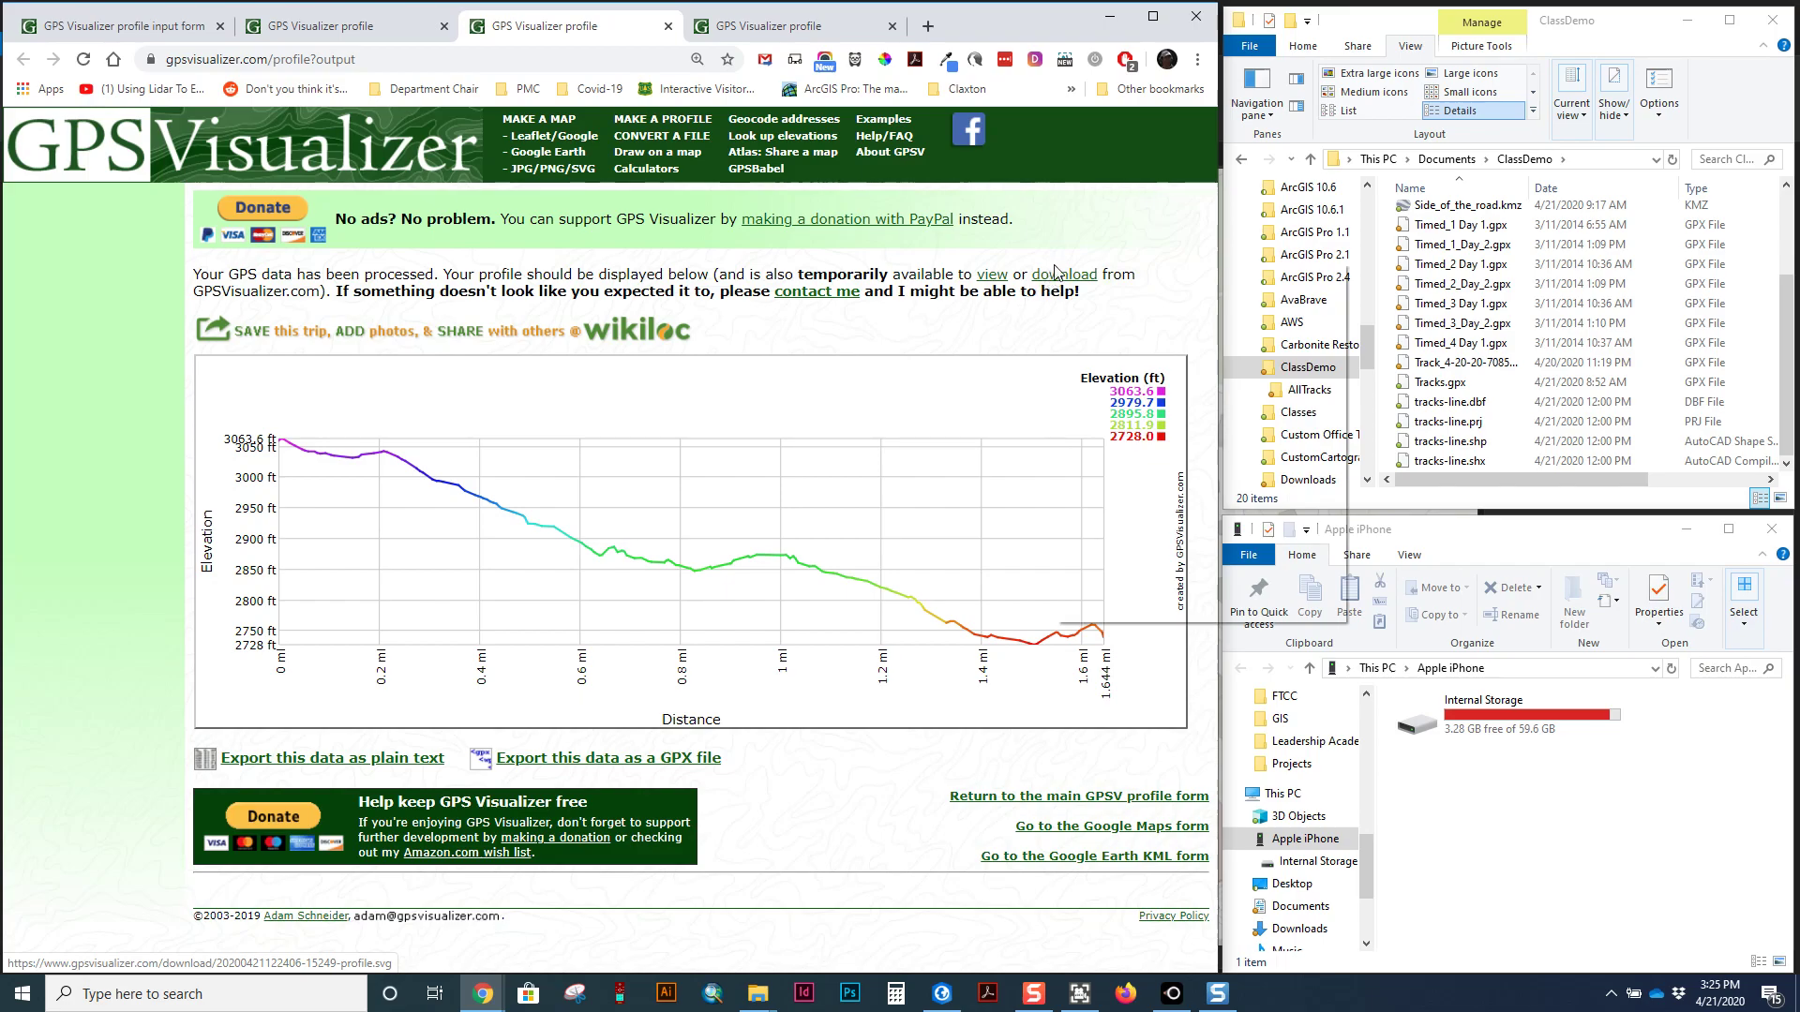
{"action": "right_click", "coordinate": [1052, 284]}
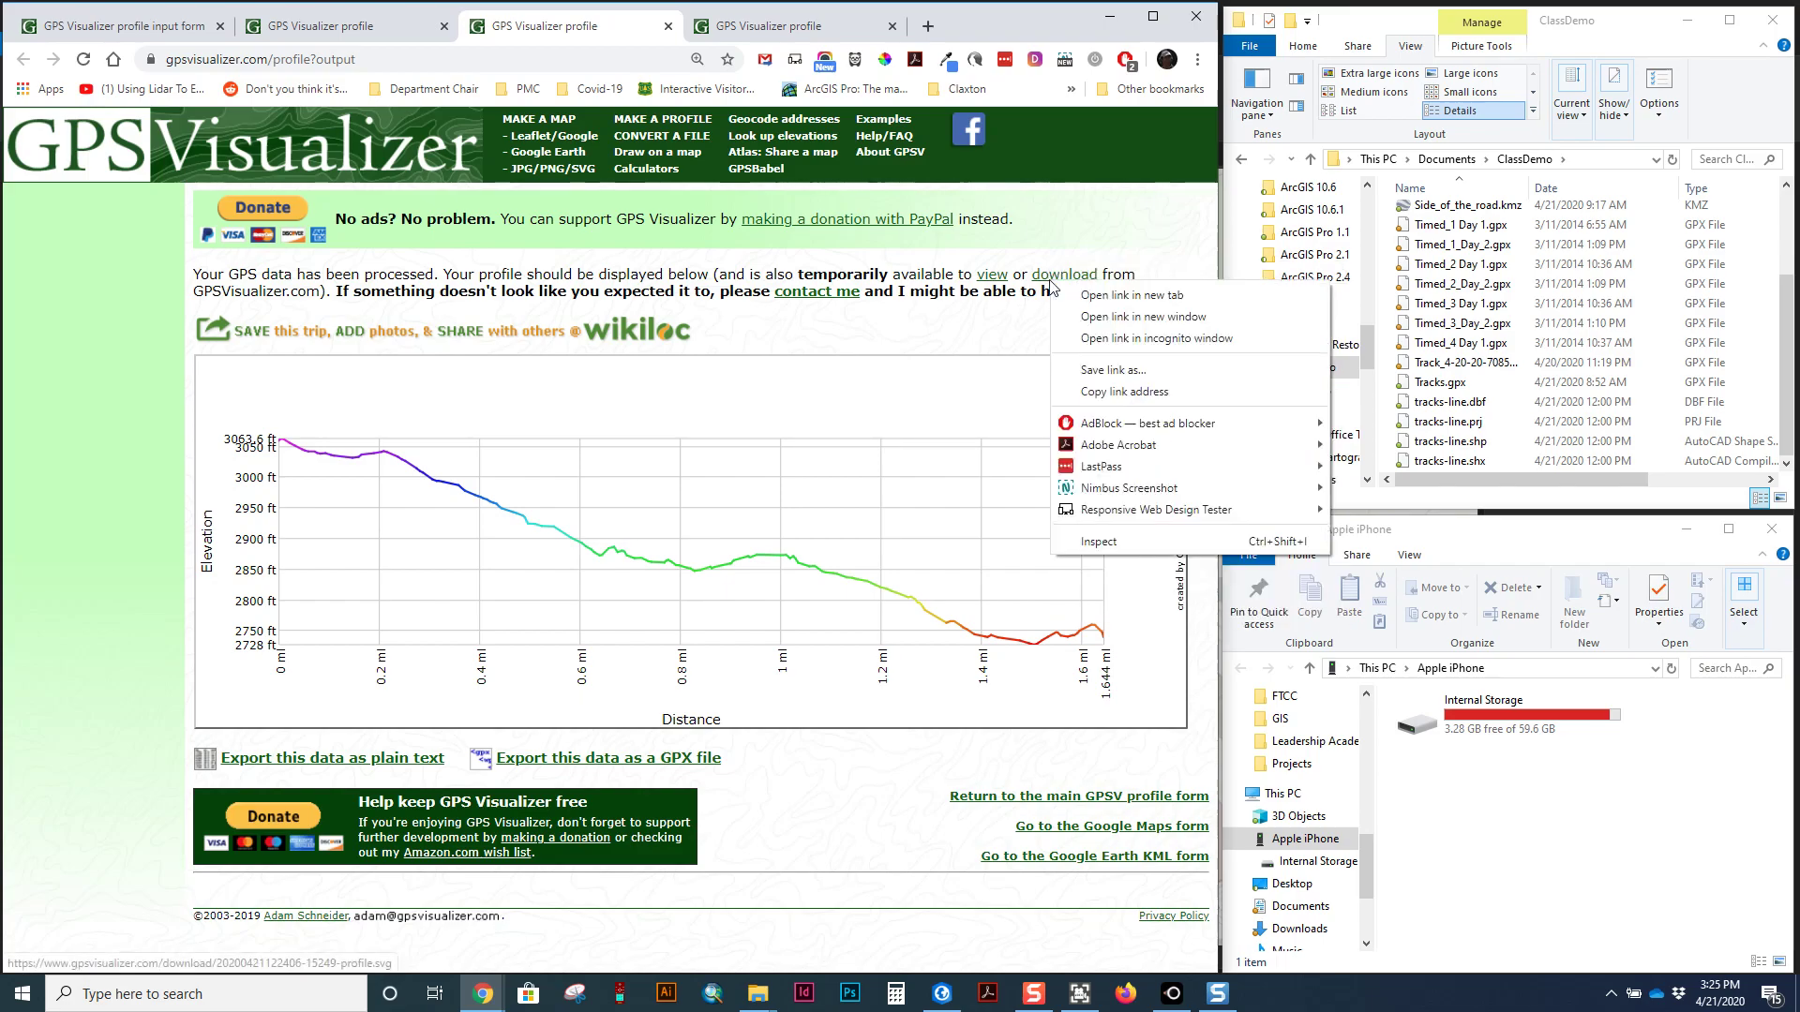
{"action": "left_click", "coordinate": [1104, 373]}
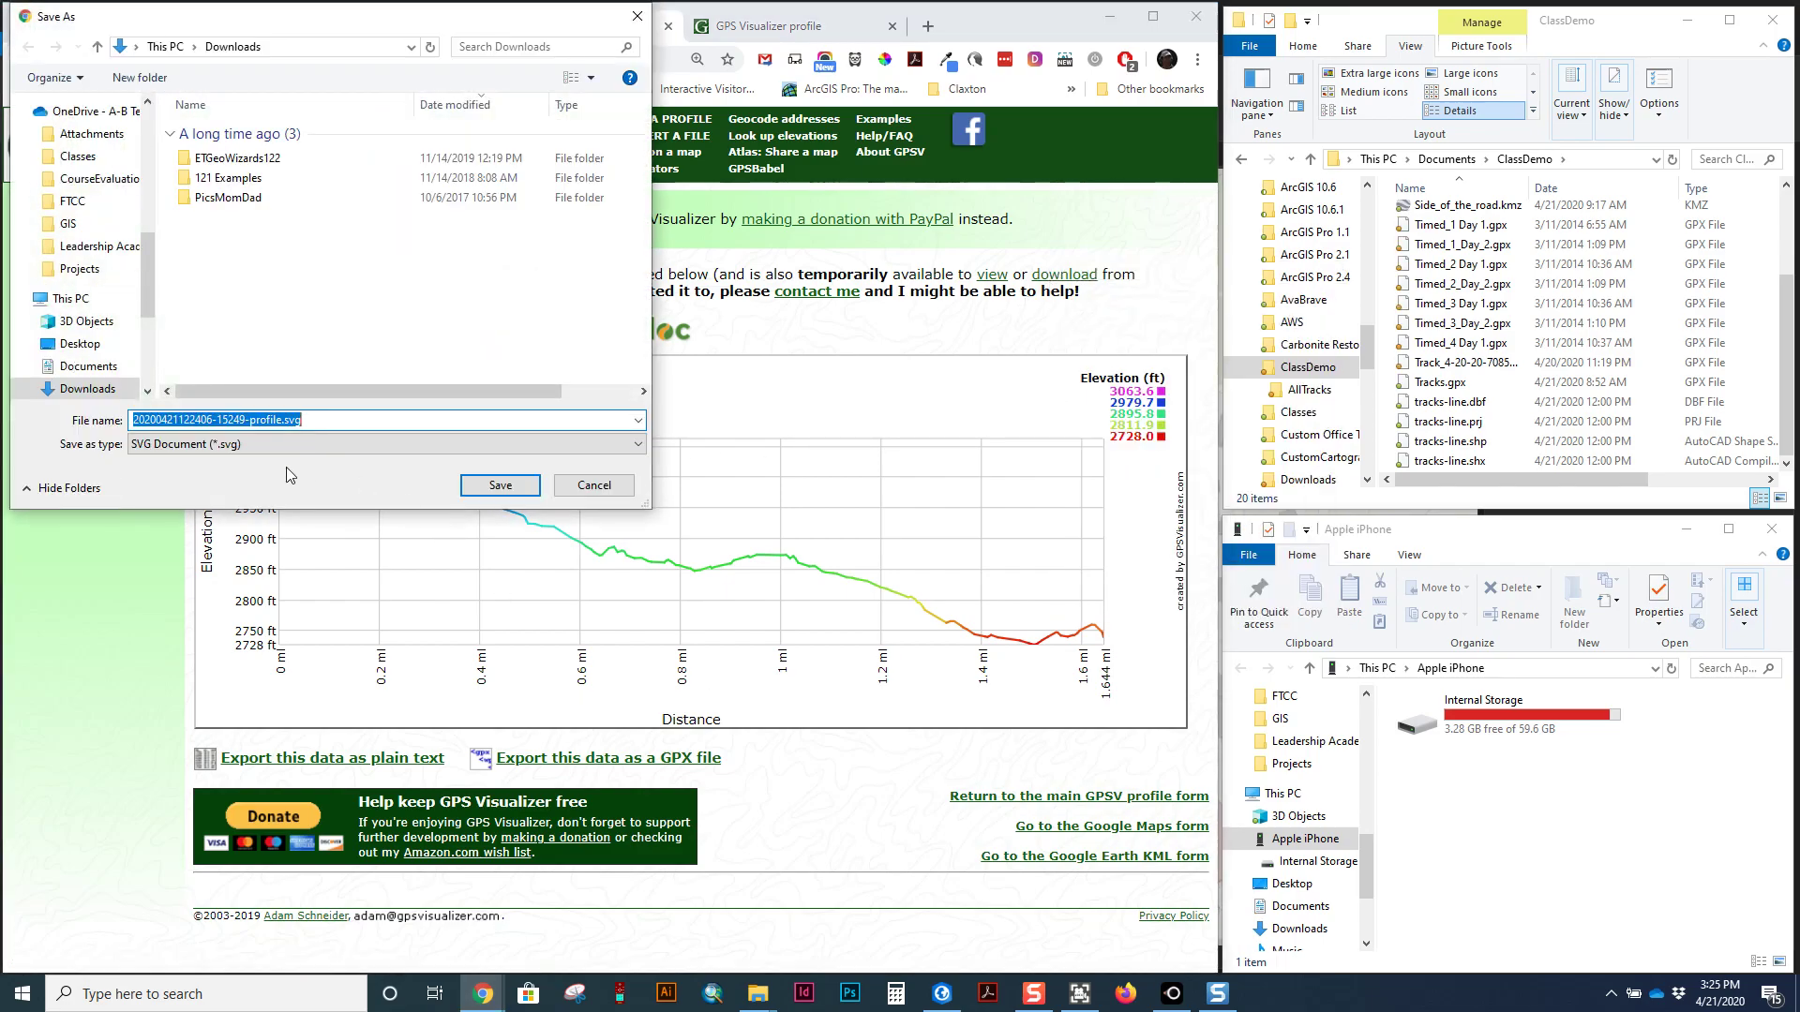
{"action": "left_click", "coordinate": [305, 424]}
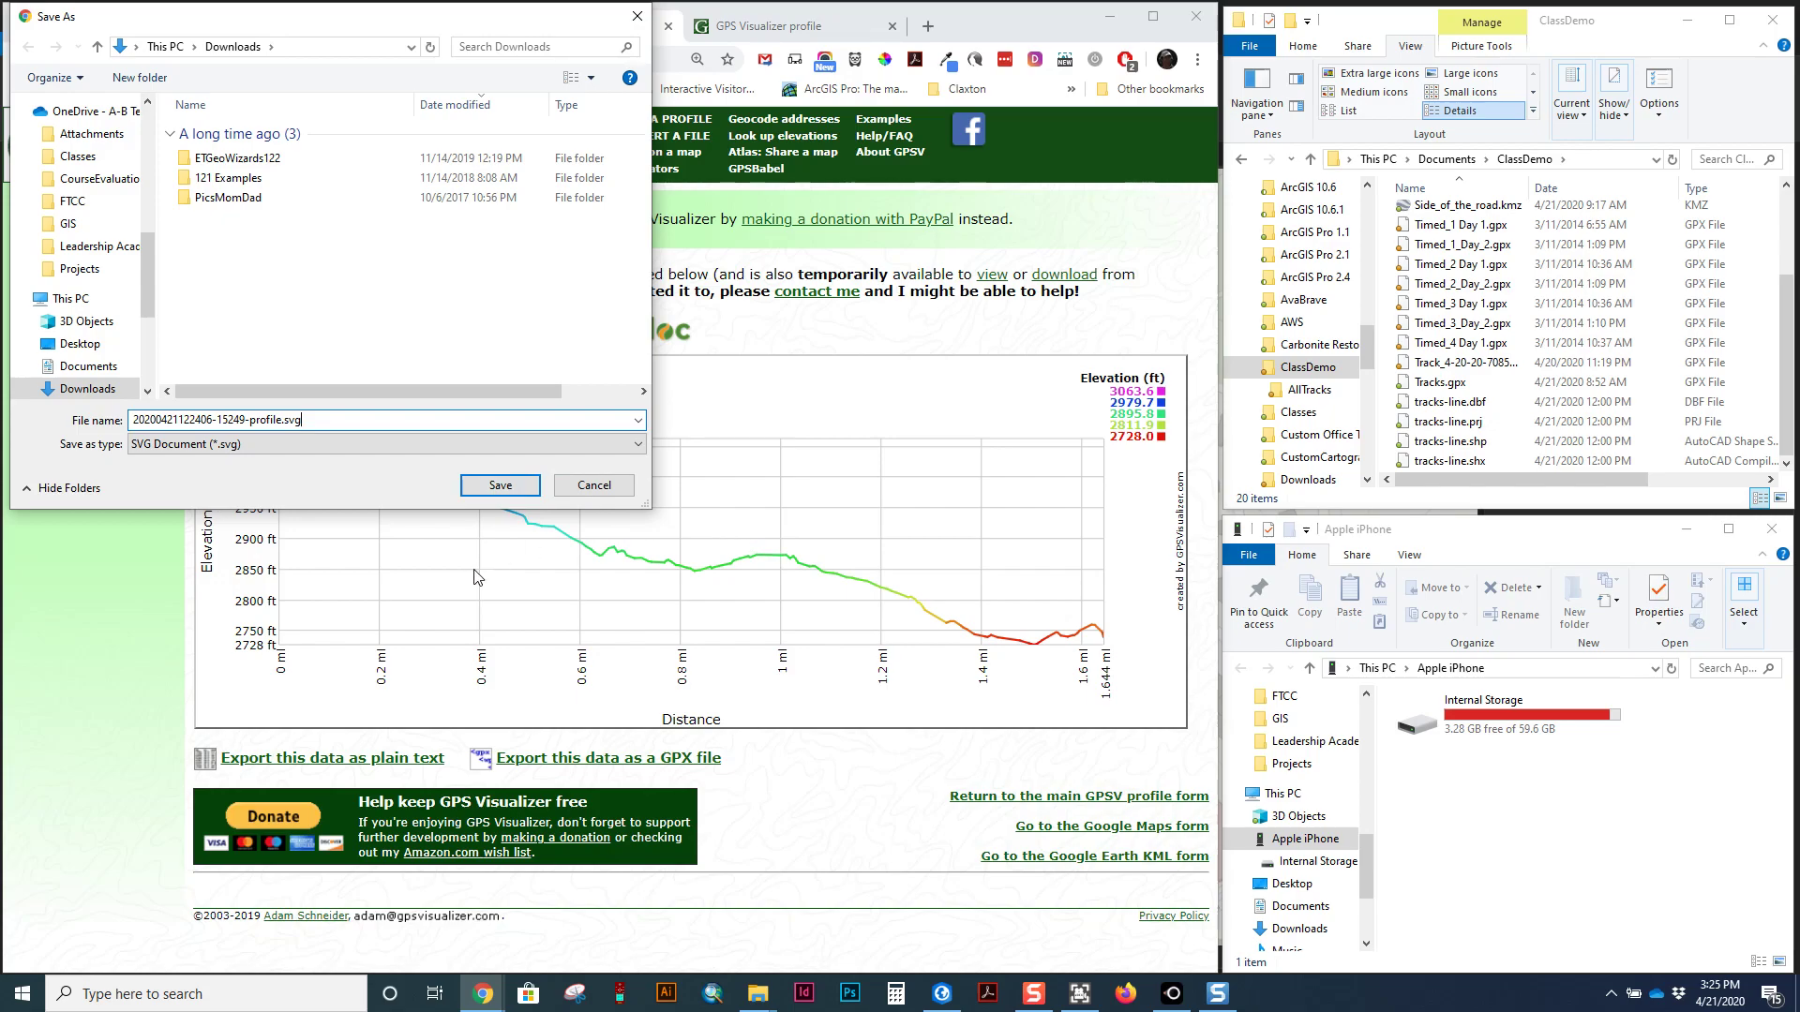
{"action": "left_click", "coordinate": [594, 485]}
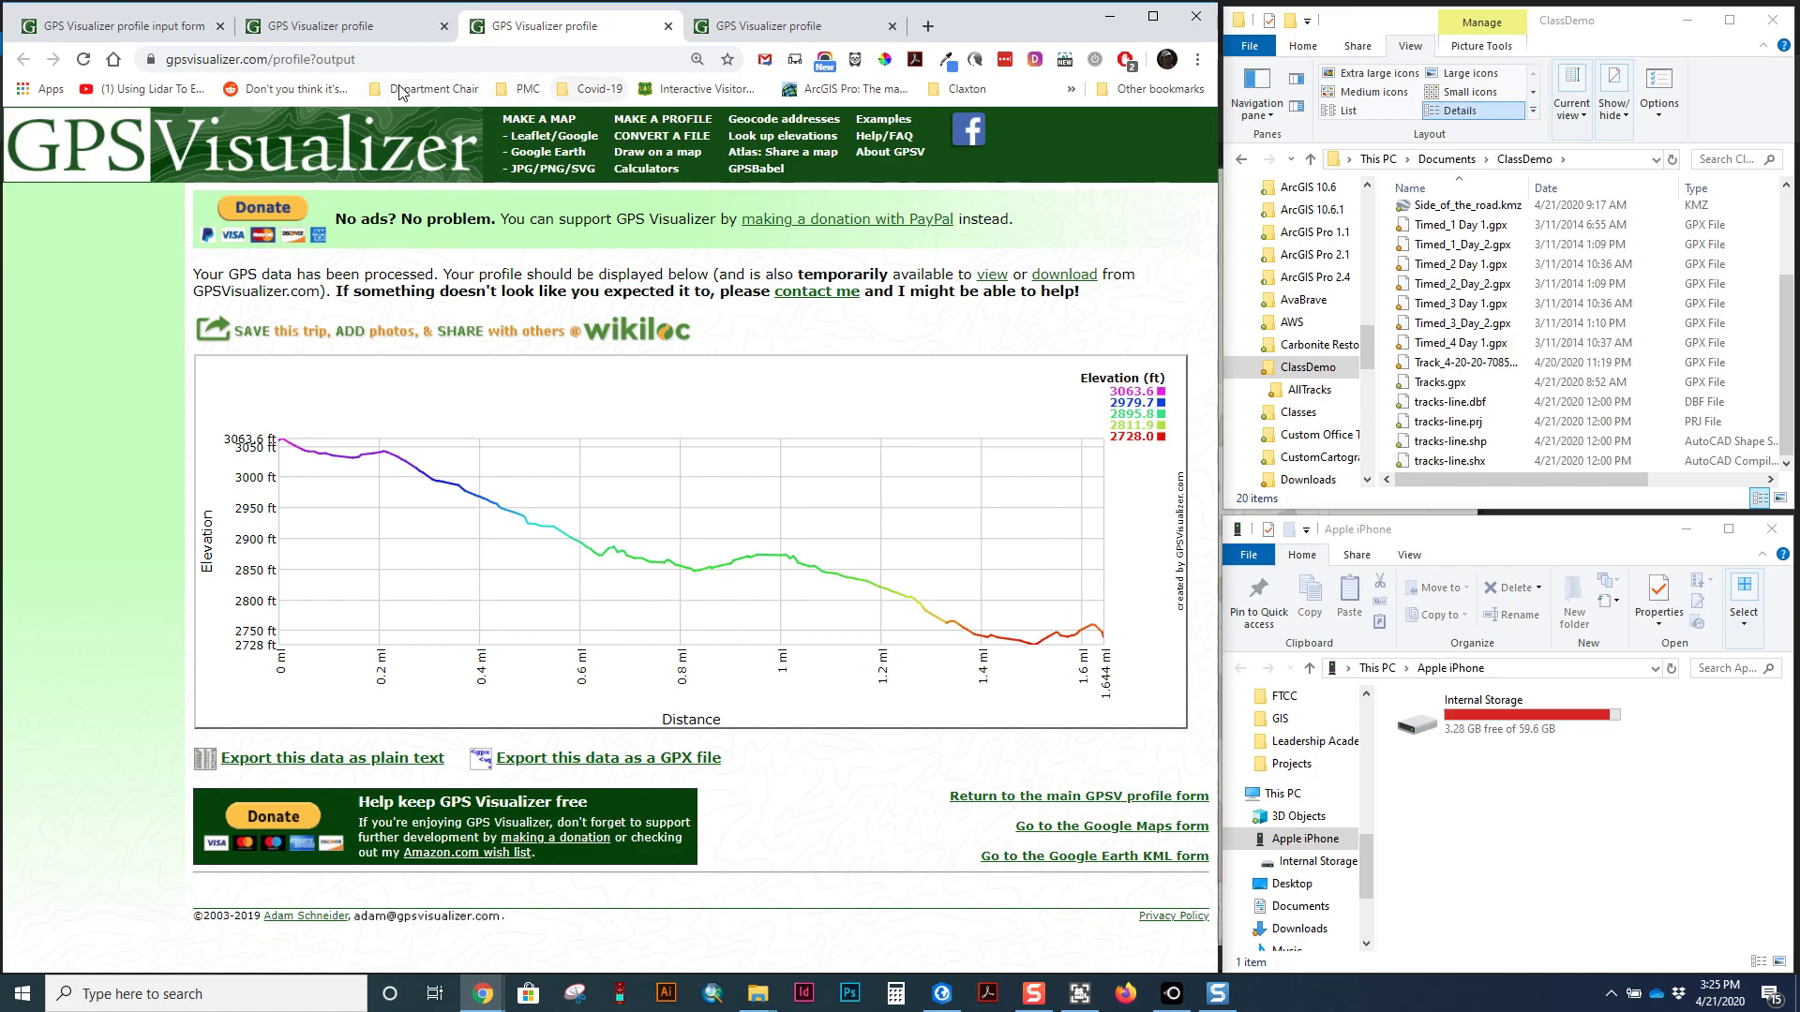
Review the generated profile versions and return to the profile input form.
{"action": "left_click", "coordinate": [427, 28]}
{"action": "left_click", "coordinate": [561, 35]}
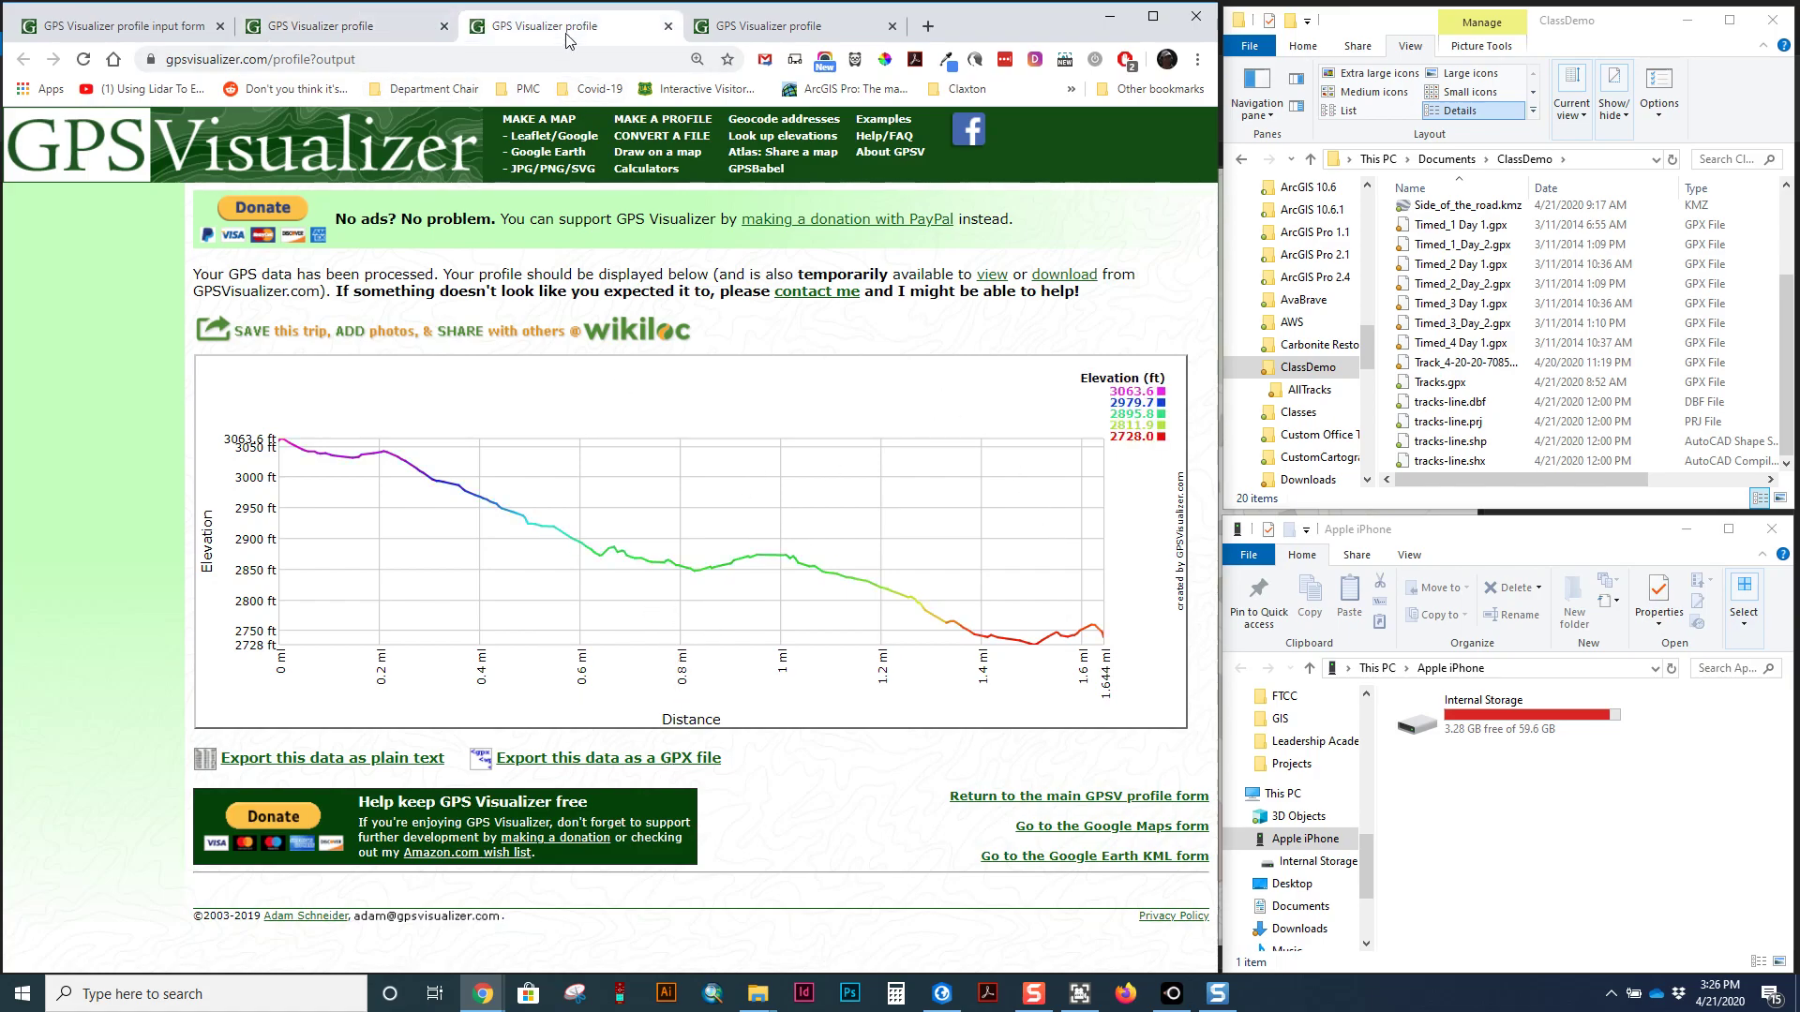
{"action": "left_click", "coordinate": [741, 26]}
{"action": "left_click", "coordinate": [159, 38]}
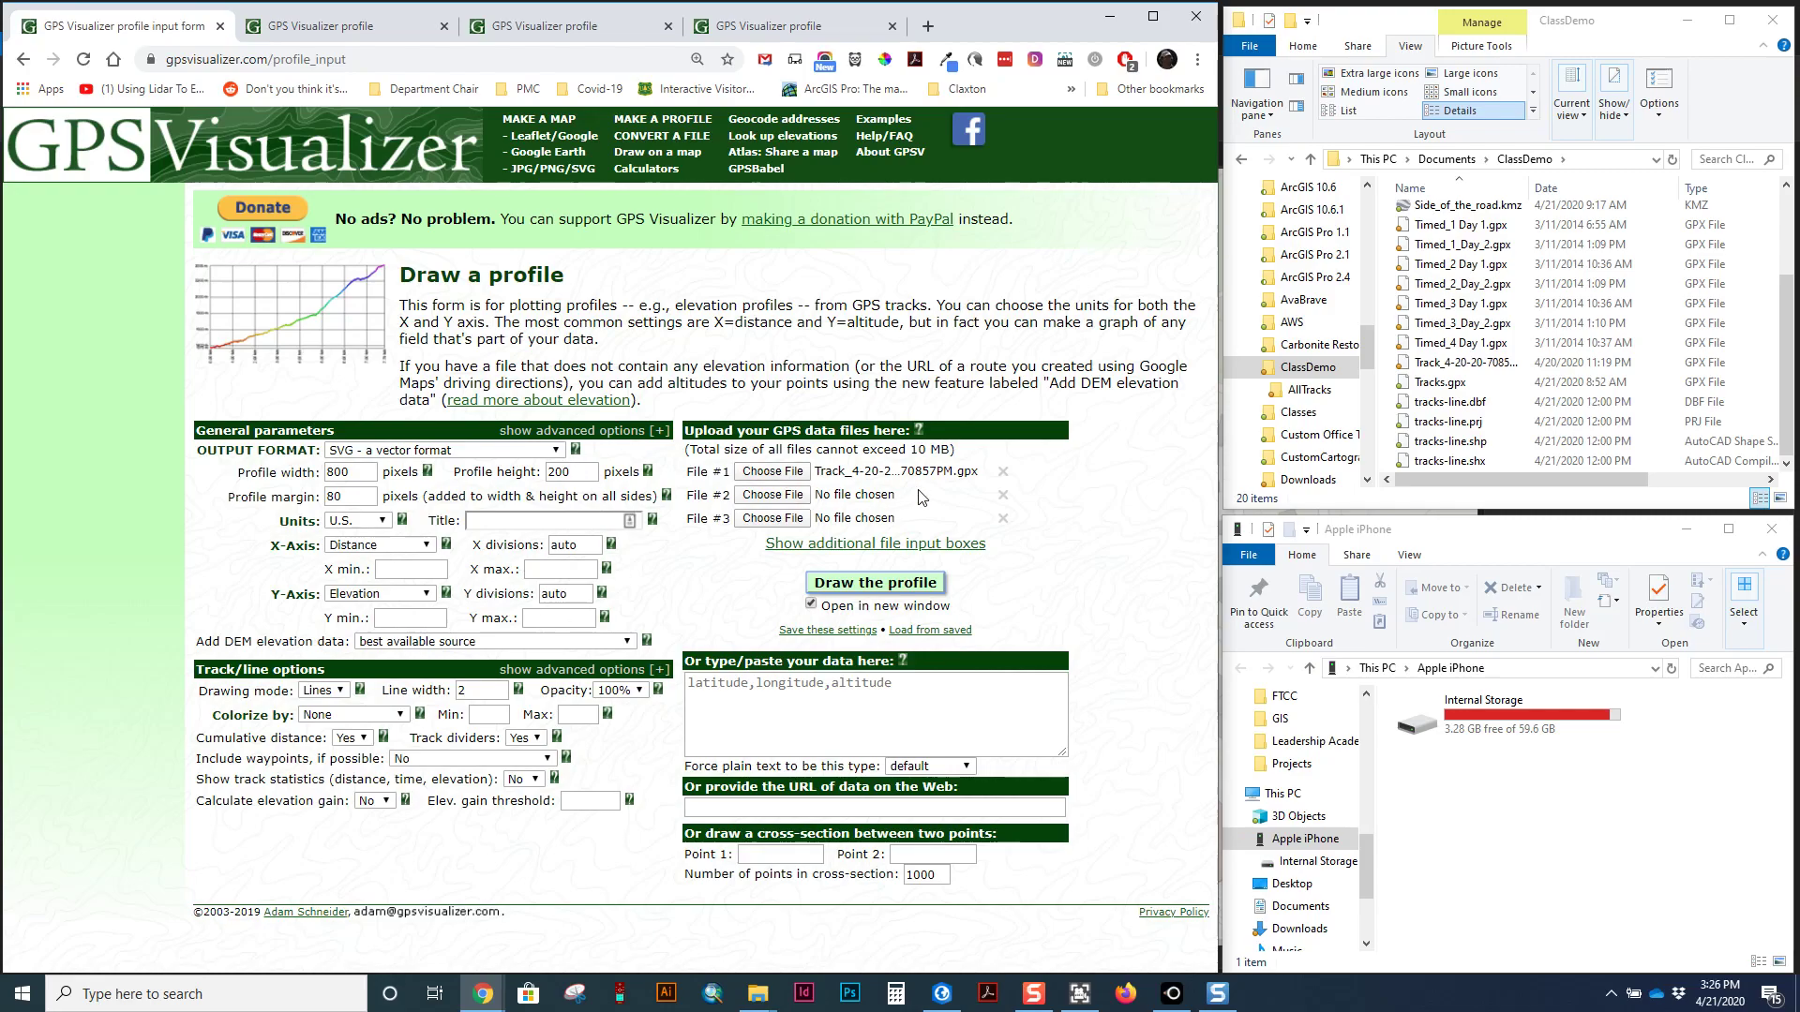
Replace the uploaded track with GuionLoop.gpx as the first file and add GuionInsetPOI.gpx as the second.
{"action": "left_click", "coordinate": [1004, 474]}
{"action": "scroll", "coordinate": [1484, 409], "scroll_direction": "up", "scroll_amount": 3}
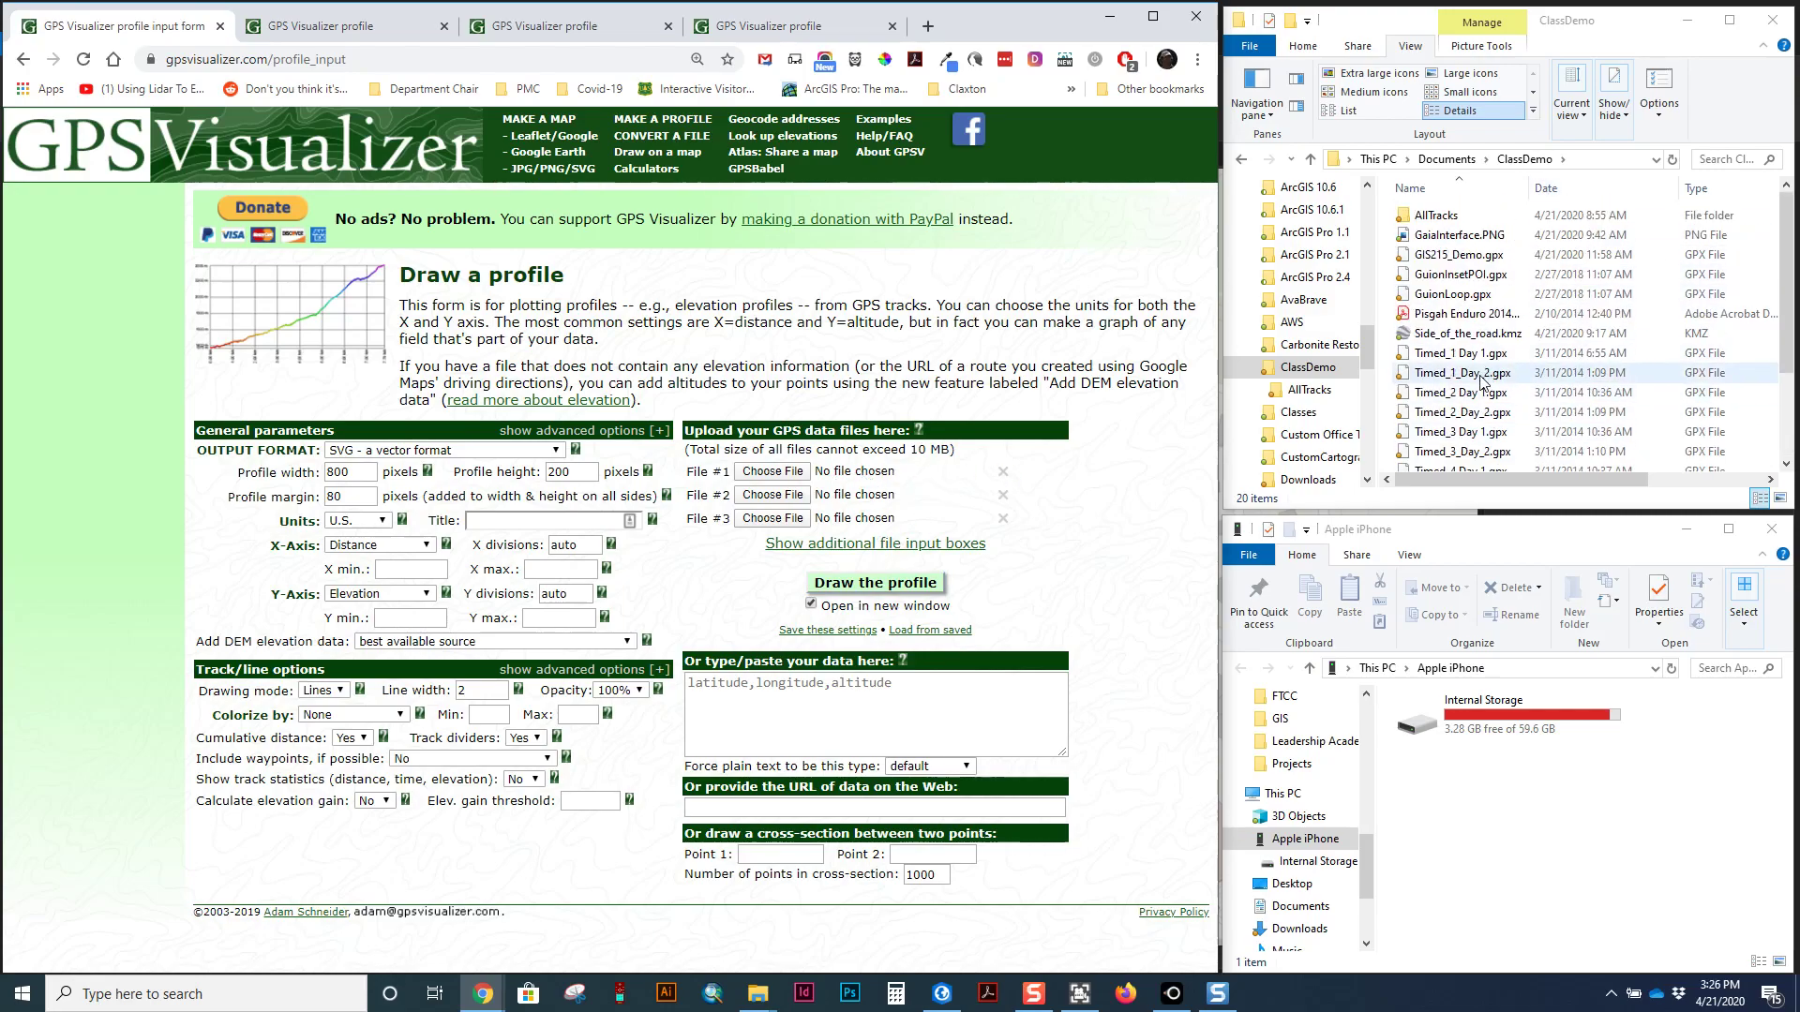
{"action": "left_click", "coordinate": [774, 472]}
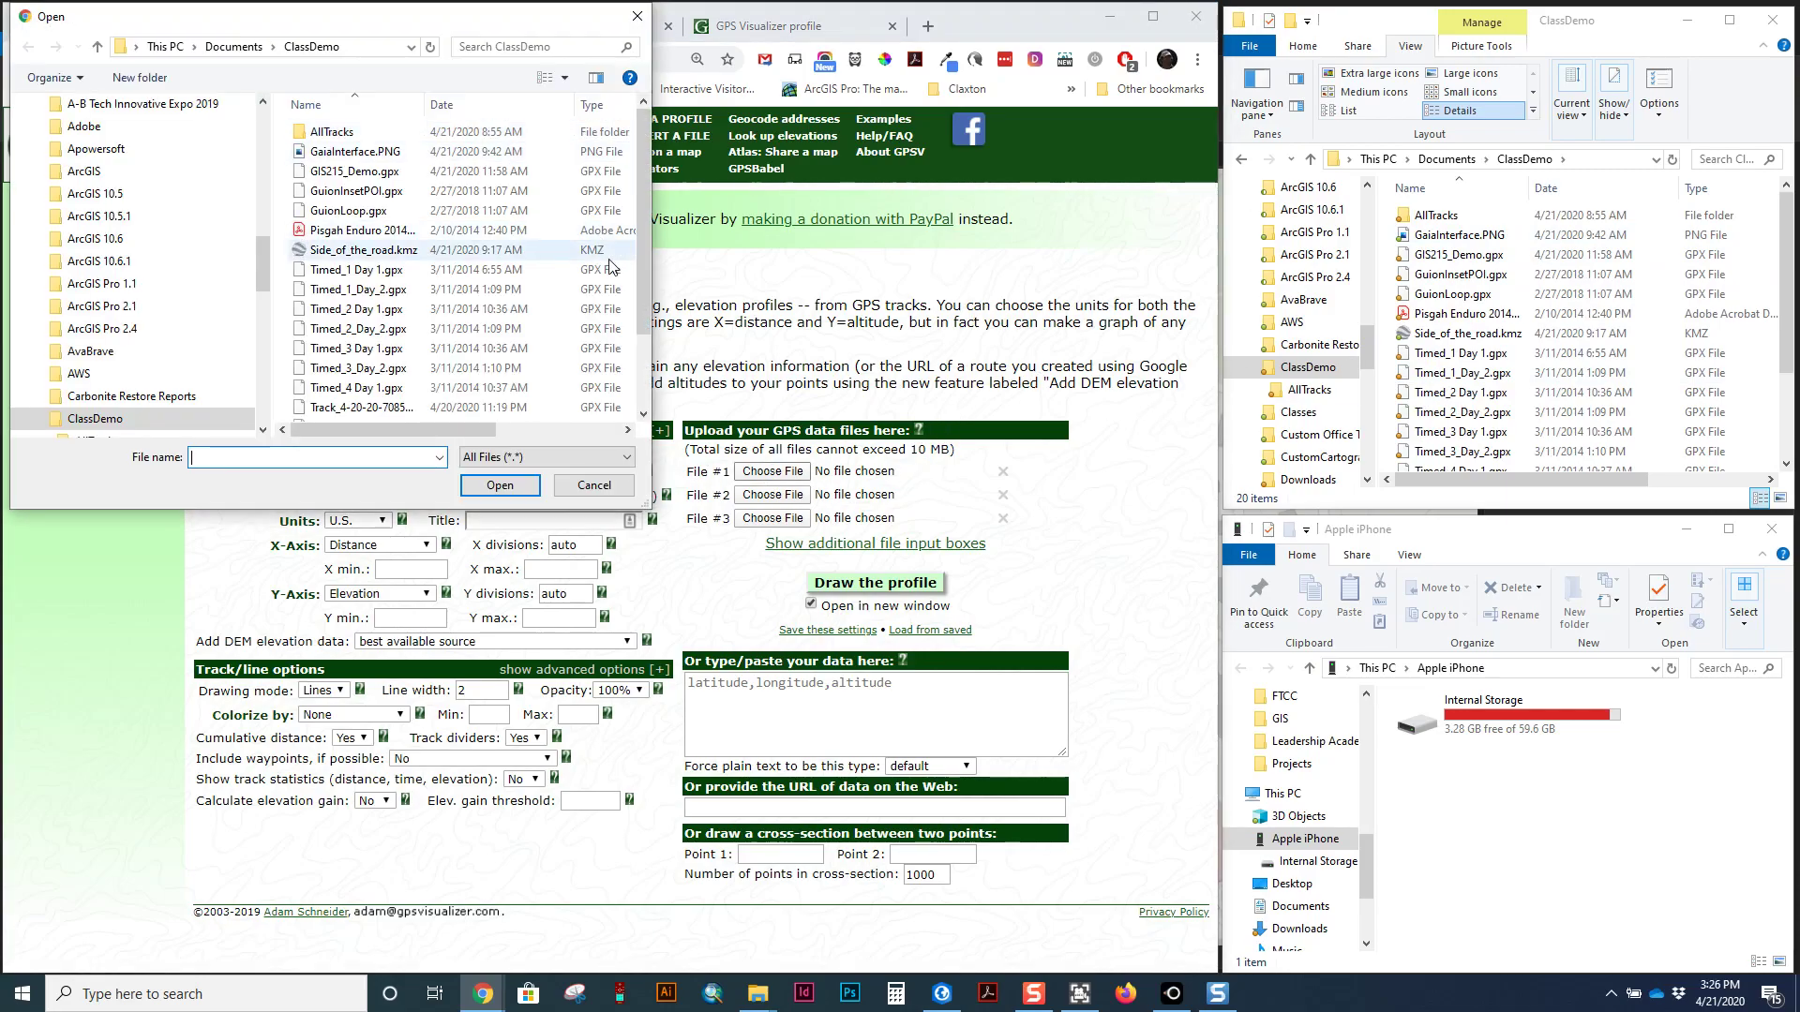
{"action": "left_click_drag", "start_coordinate": [651, 223], "coordinate": [897, 222]}
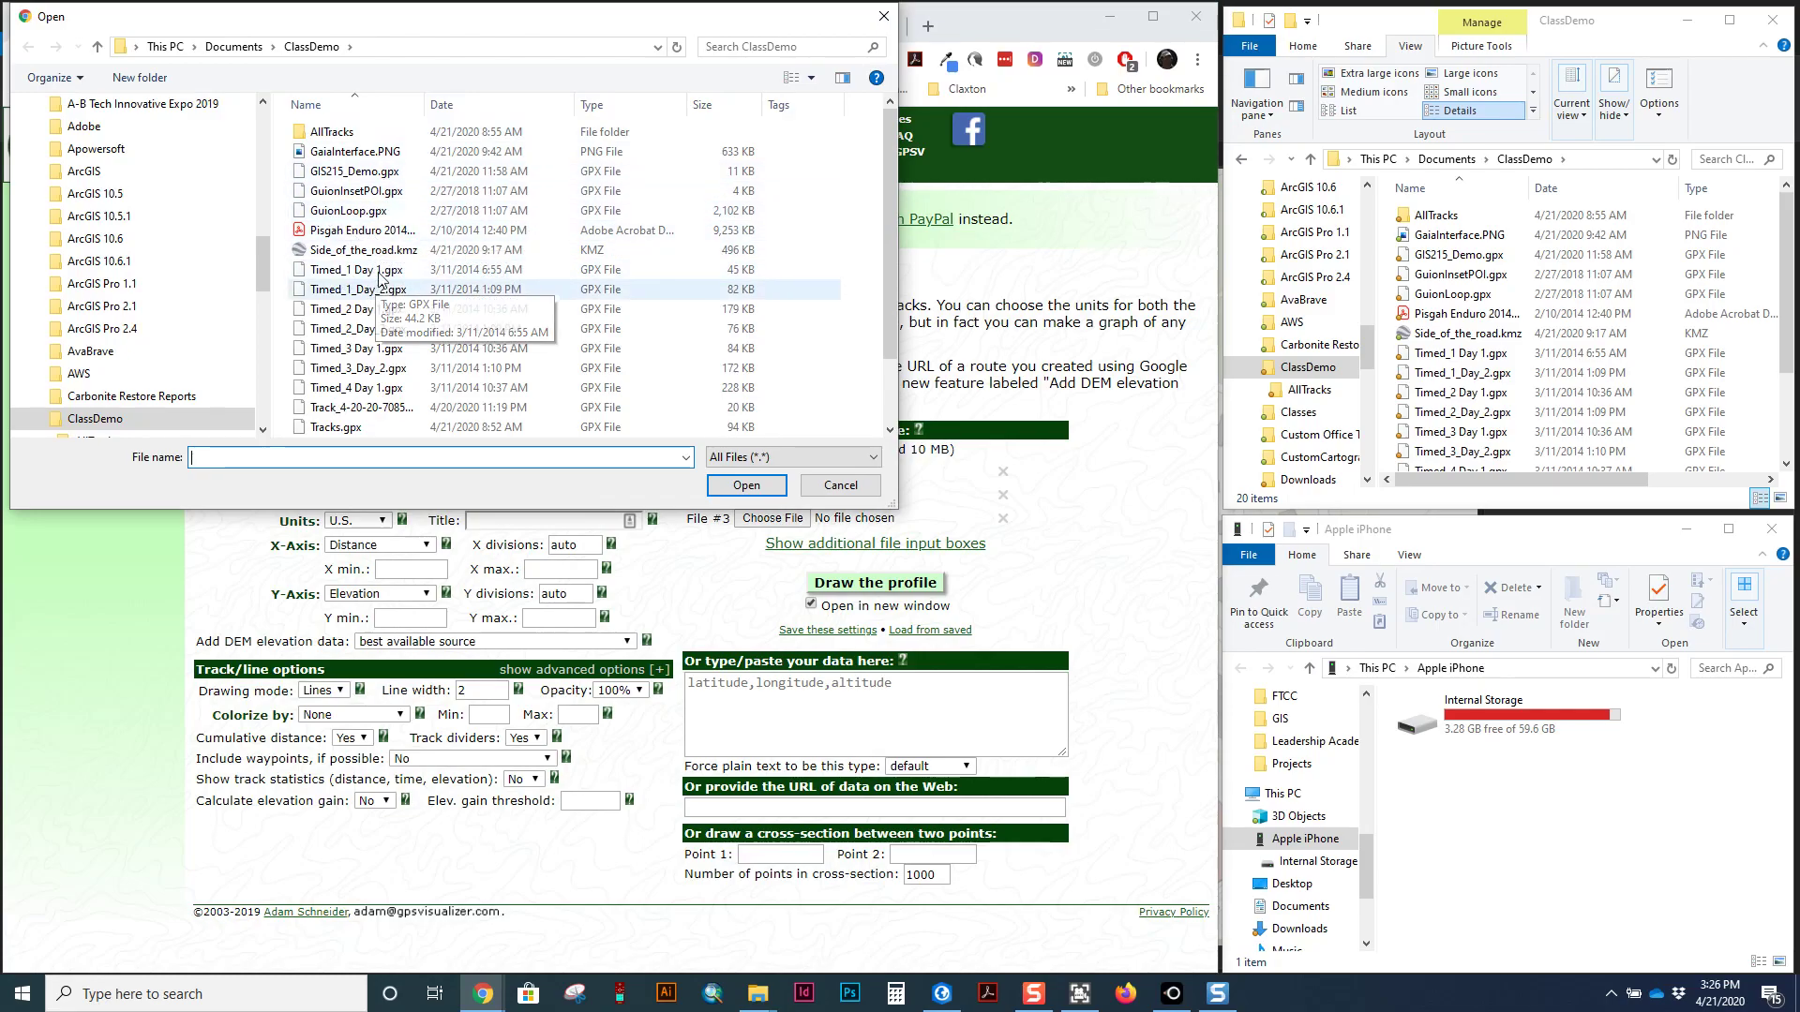
{"action": "left_click", "coordinate": [372, 214]}
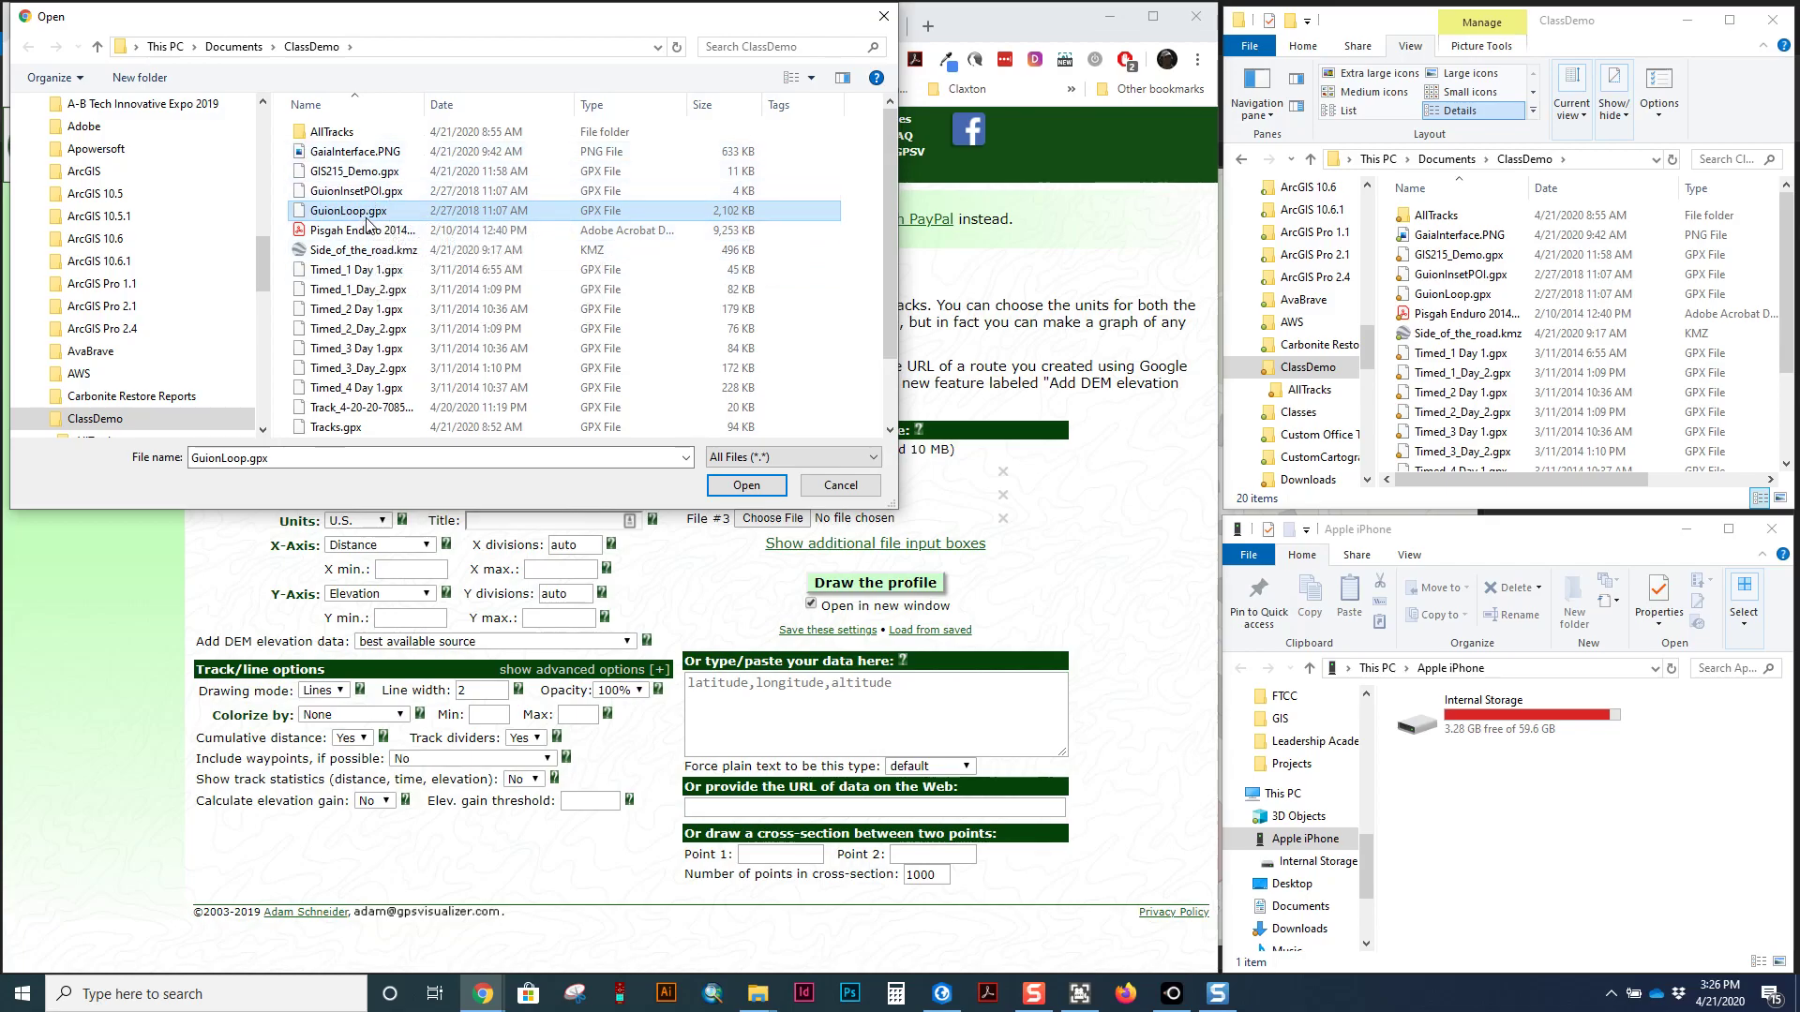
{"action": "left_click", "coordinate": [746, 485]}
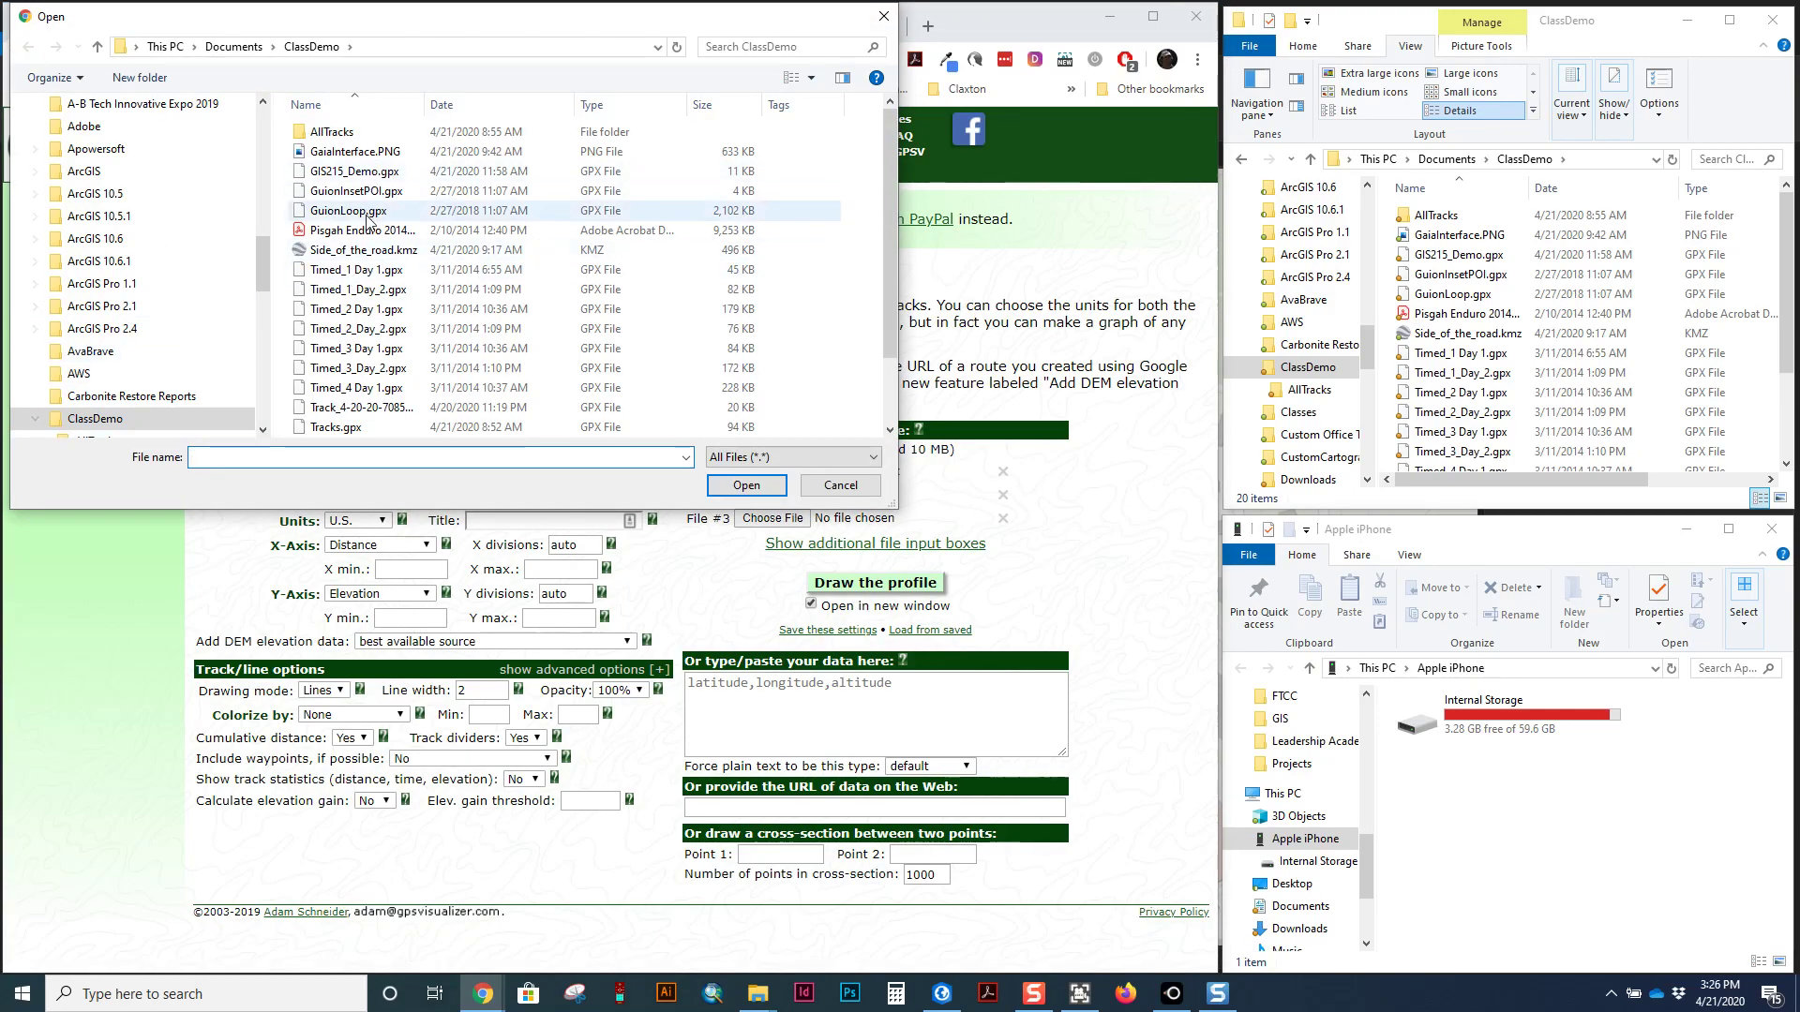
{"action": "left_click", "coordinate": [361, 191]}
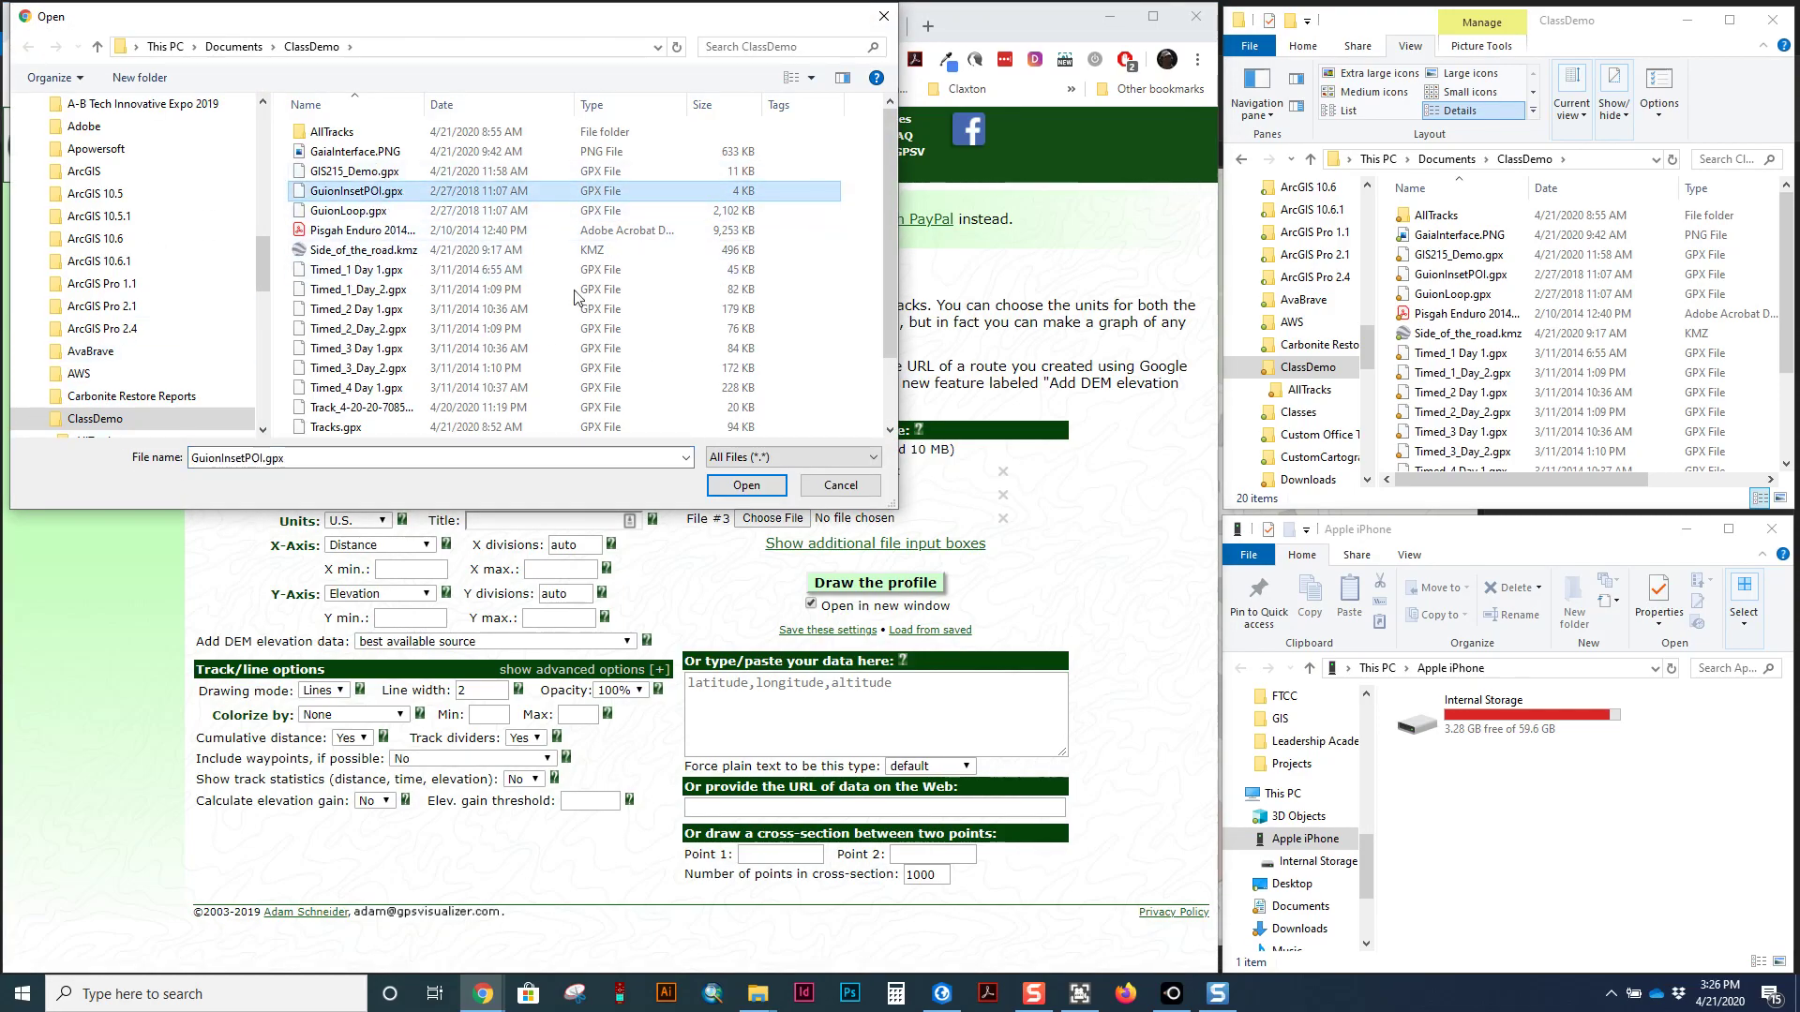
{"action": "left_click", "coordinate": [761, 486]}
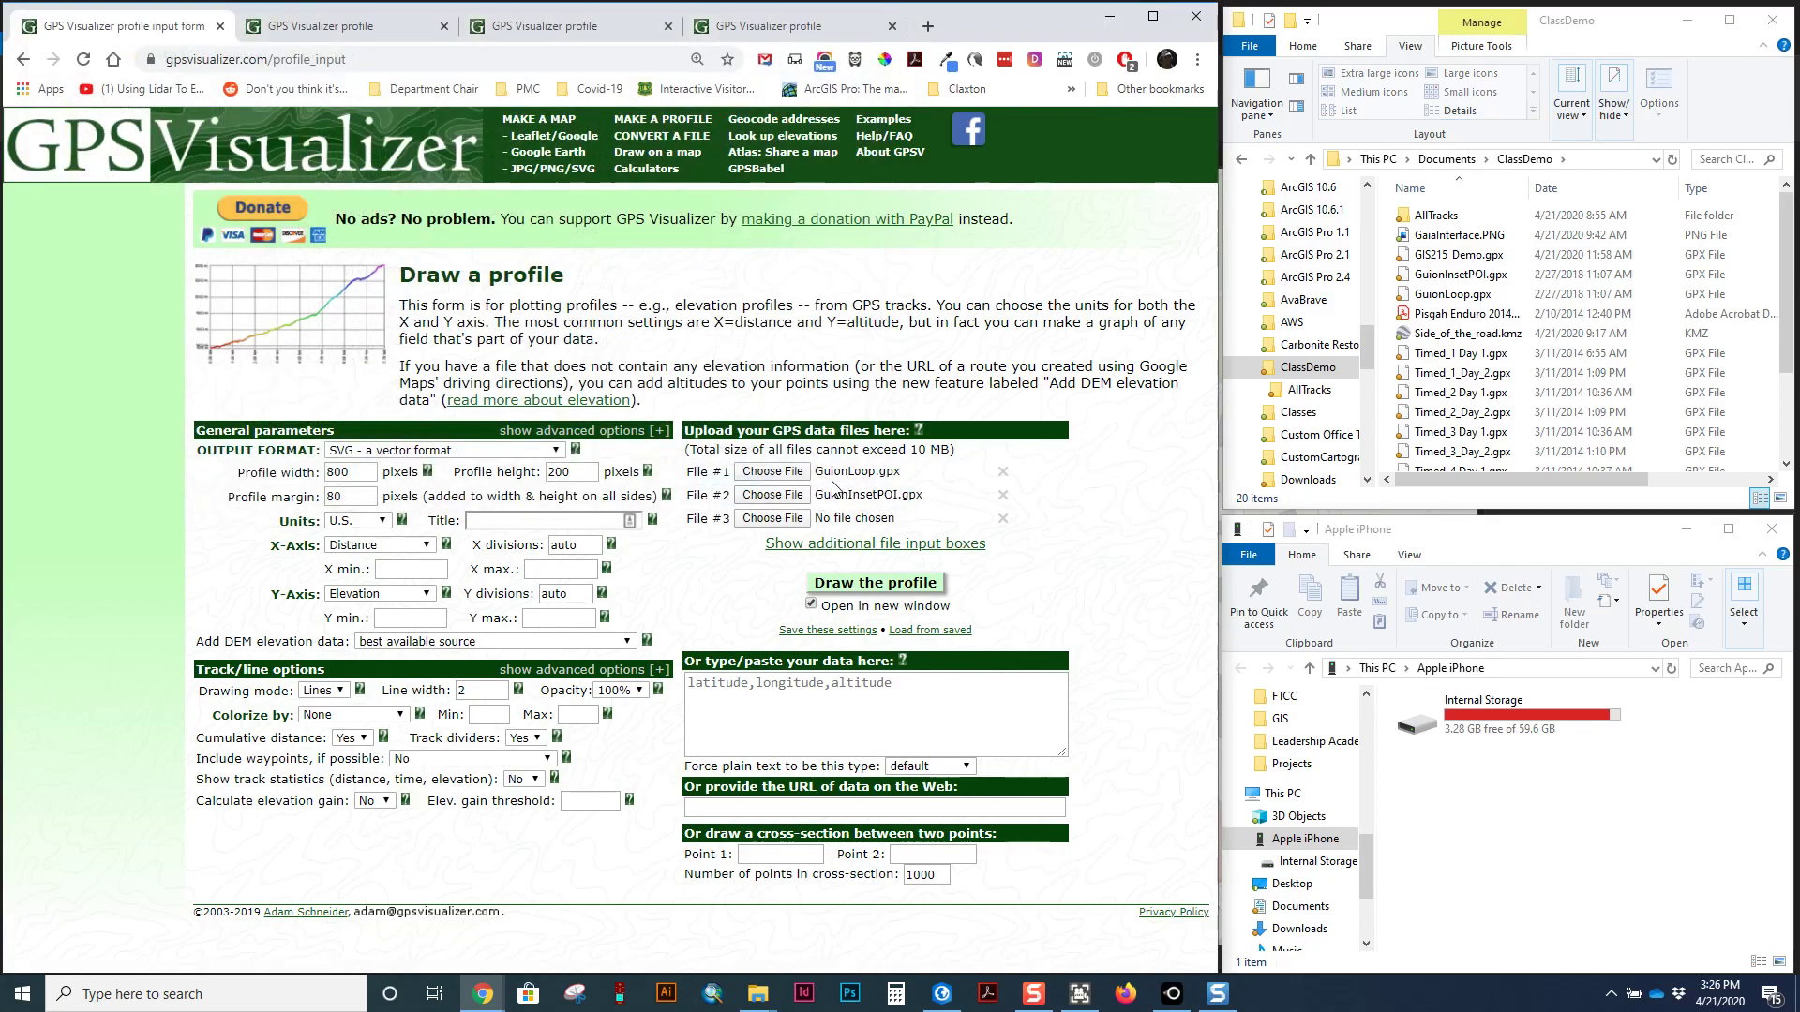
Include waypoints with vertical labels and turn on track statistics for the profile.
{"action": "left_click", "coordinate": [433, 758]}
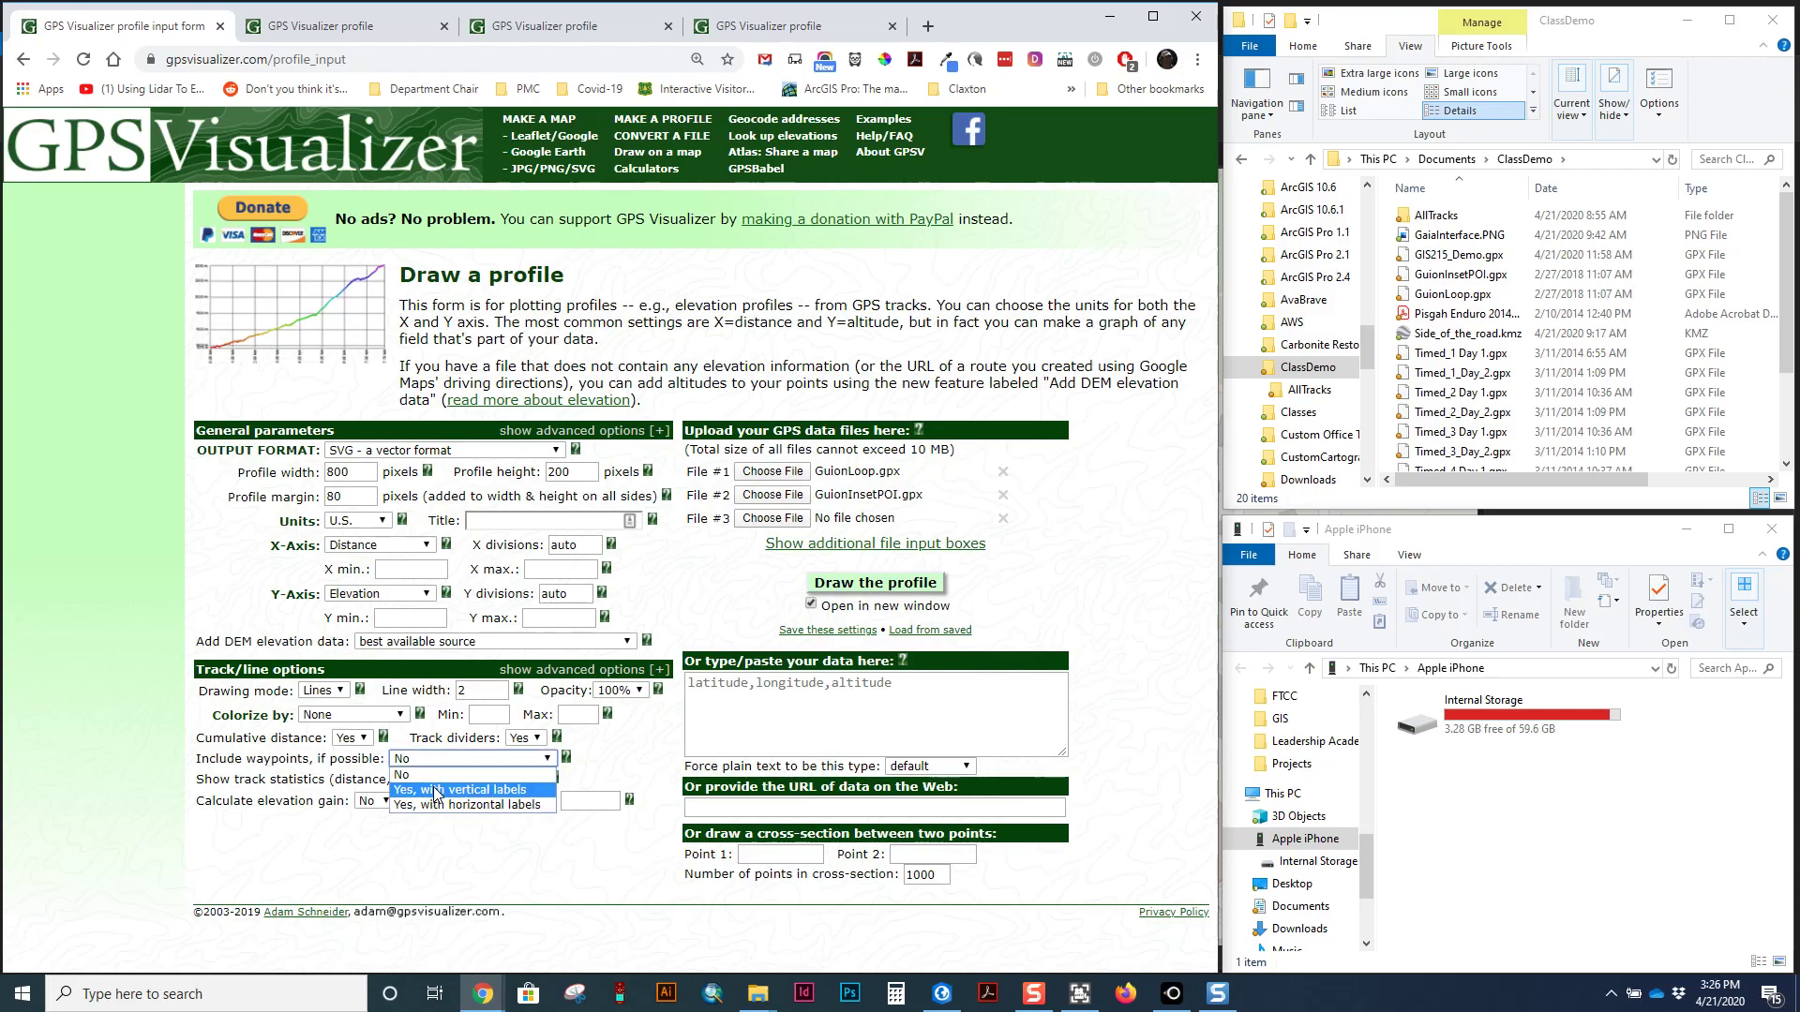
{"action": "left_click", "coordinate": [436, 791]}
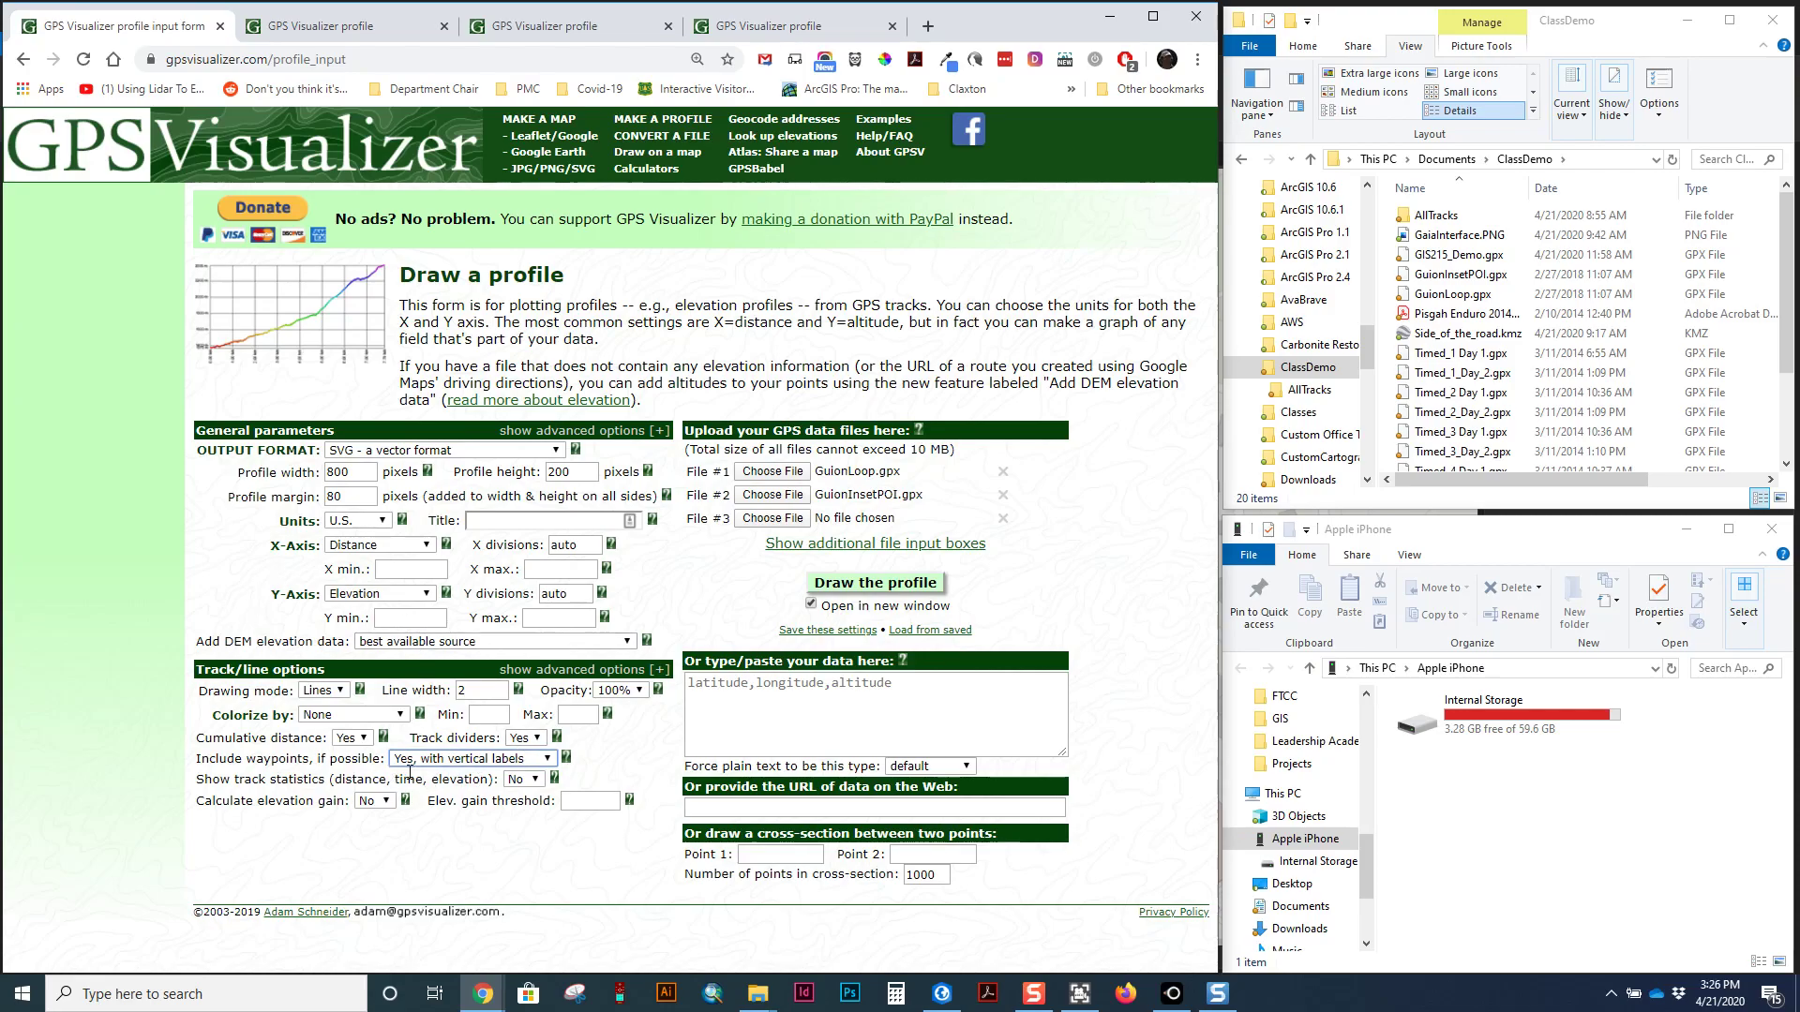
{"action": "left_click", "coordinate": [528, 780]}
{"action": "left_click", "coordinate": [532, 798]}
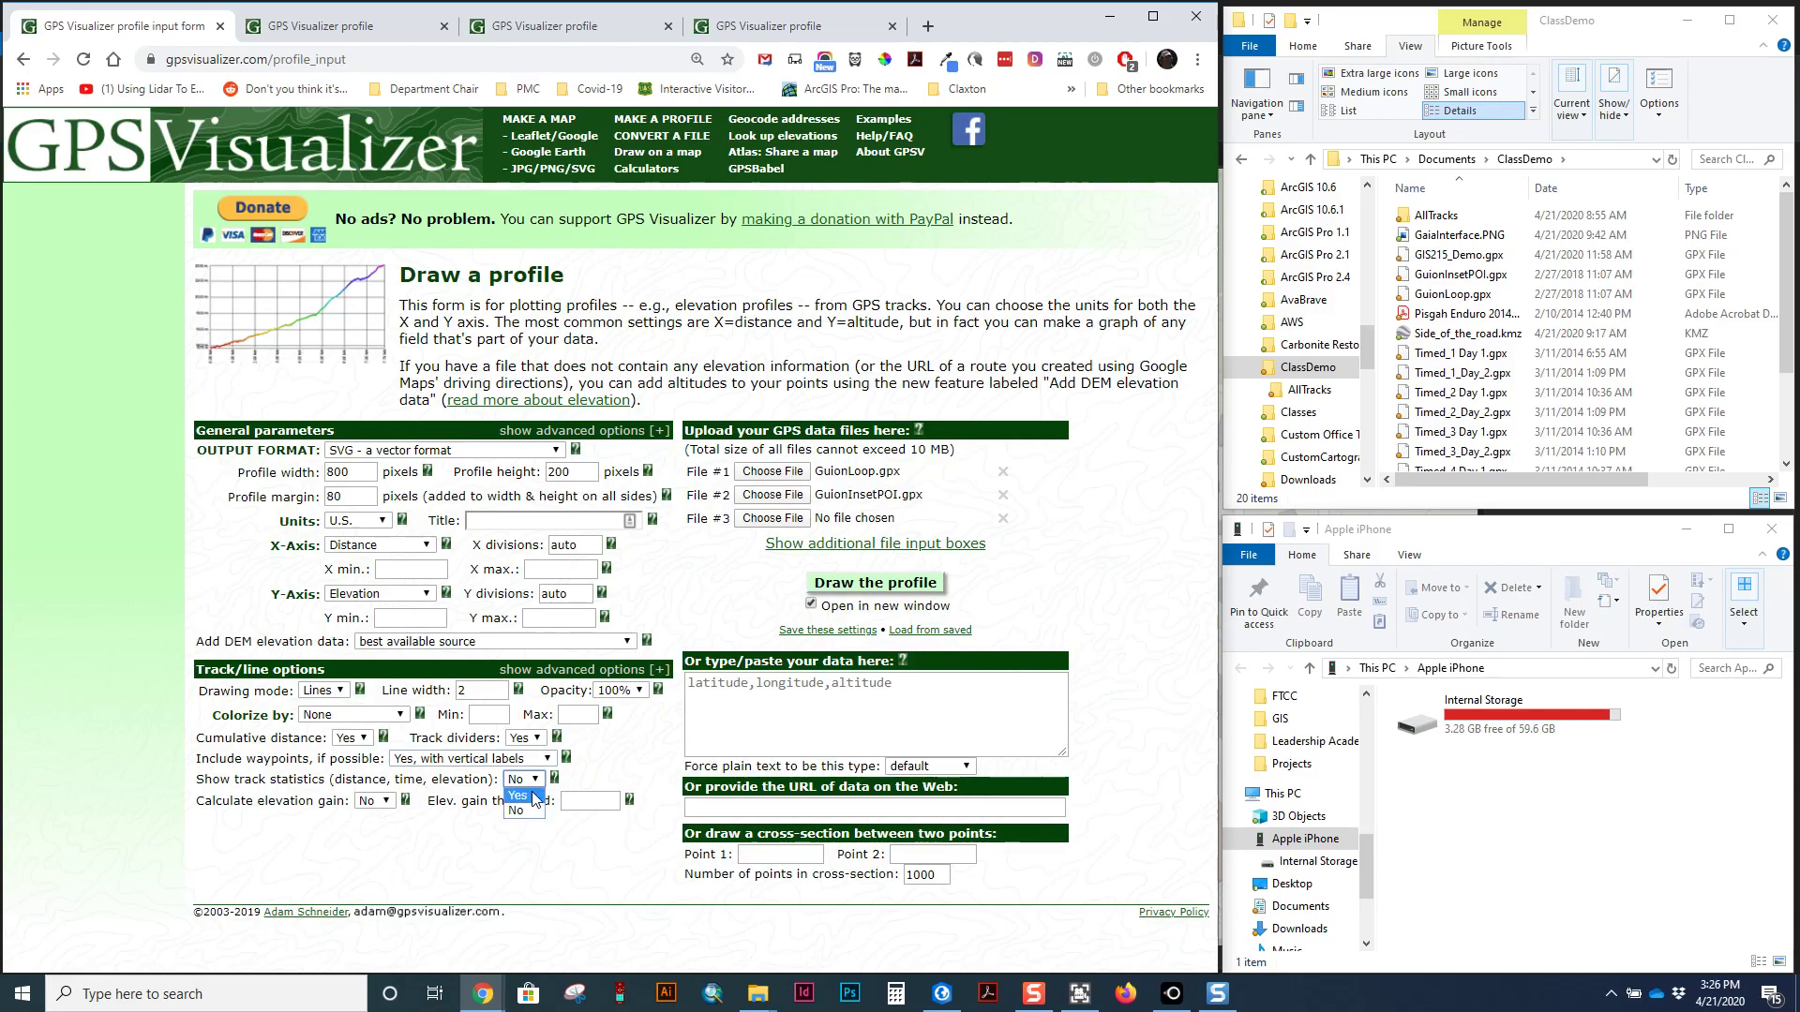
Enable elevation gain calculation with a gain threshold of 10 and draw the profile.
{"action": "left_click", "coordinate": [375, 801]}
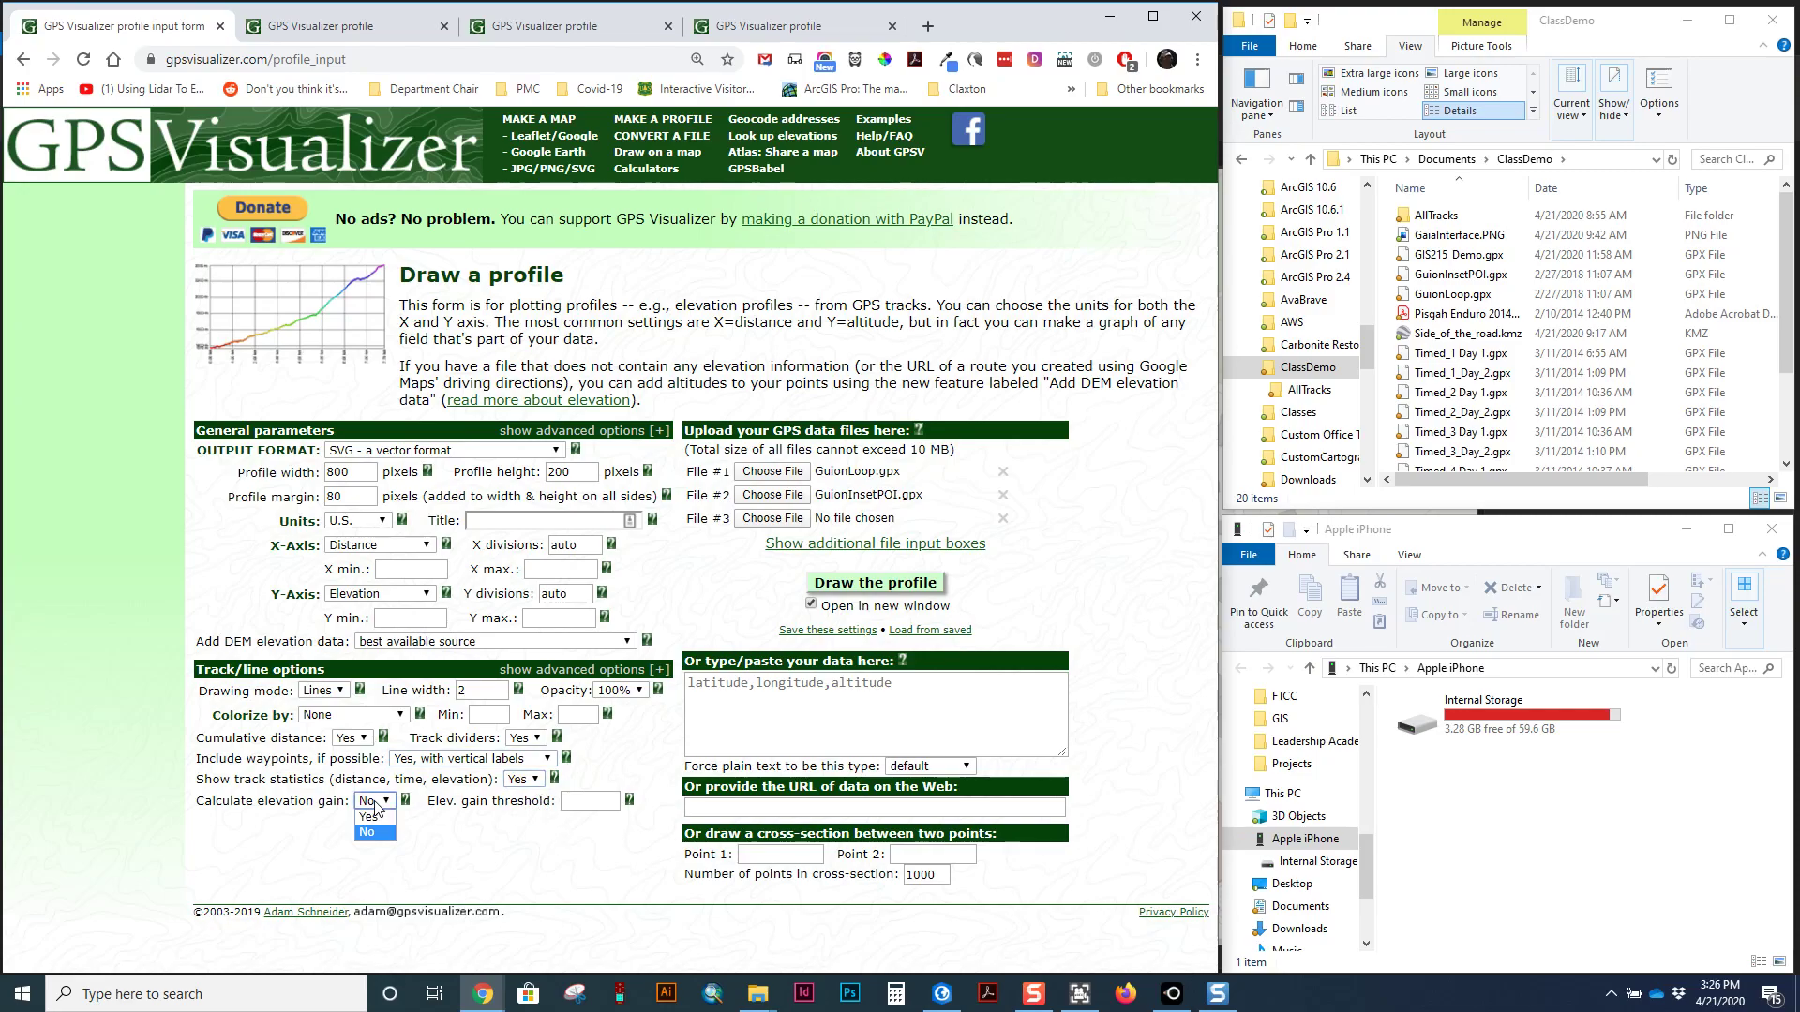
{"action": "left_click", "coordinate": [379, 819]}
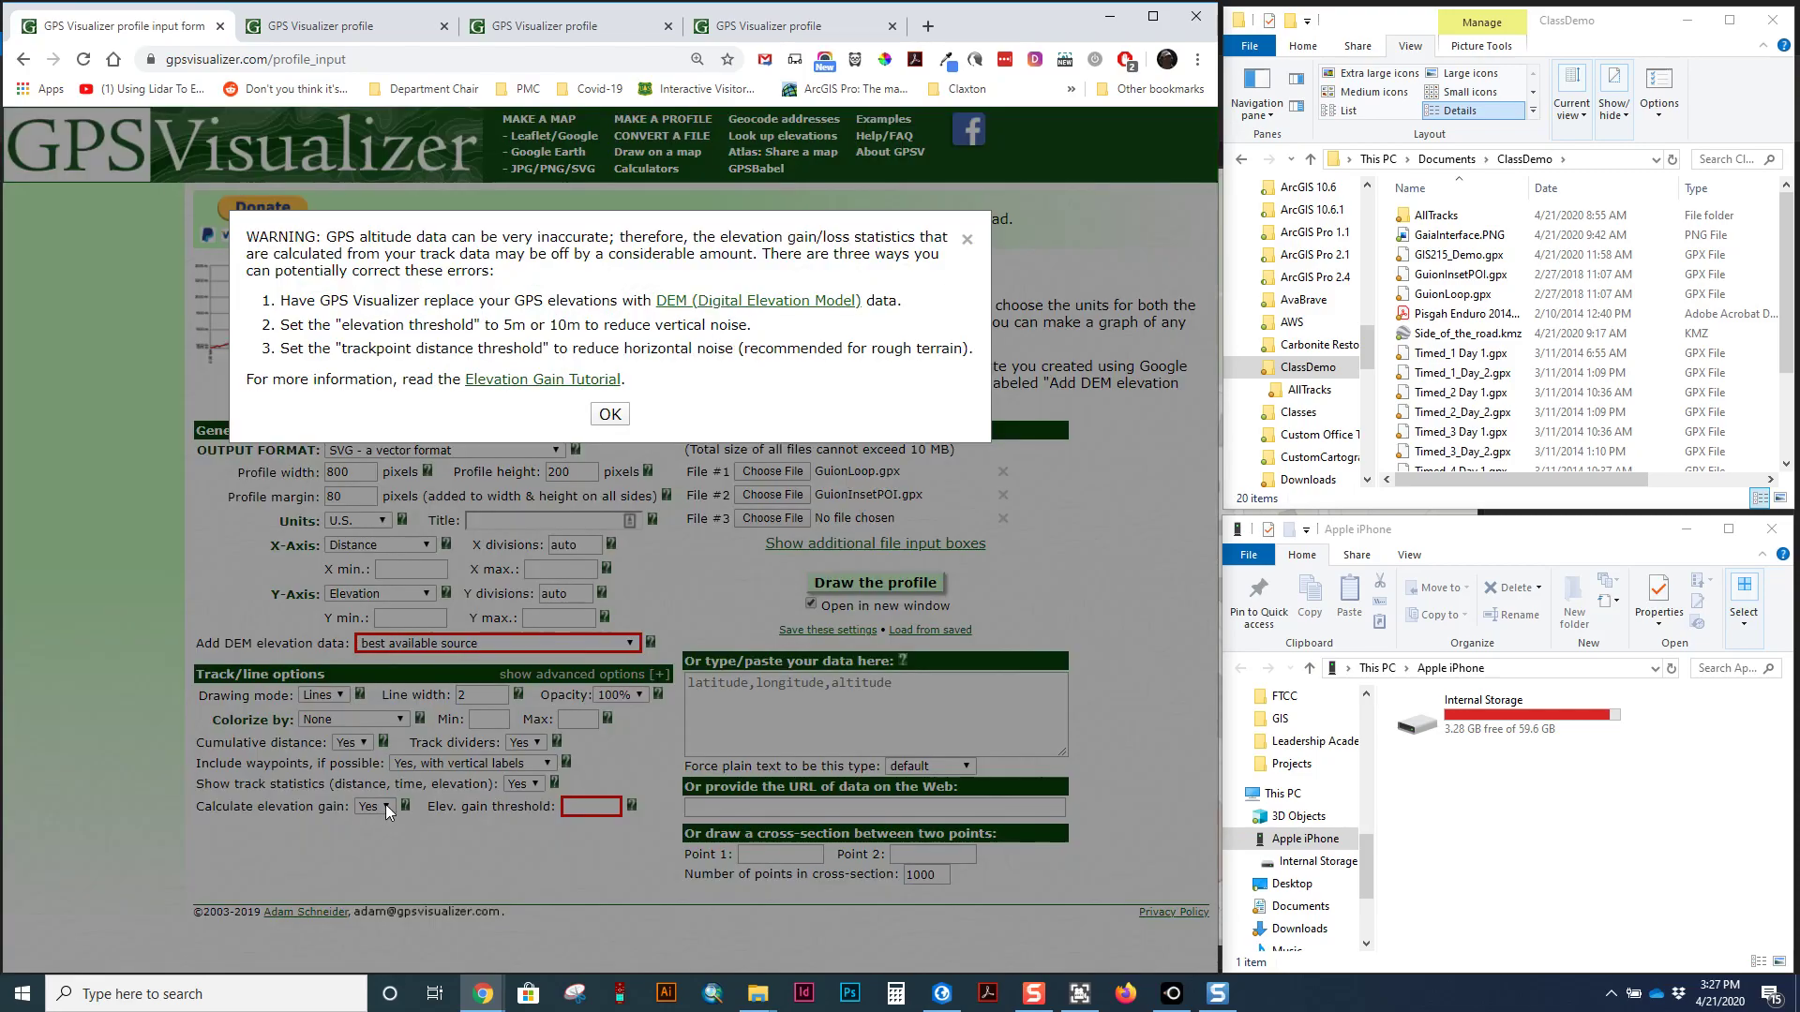
{"action": "left_click", "coordinate": [609, 414]}
{"action": "left_click", "coordinate": [602, 804]}
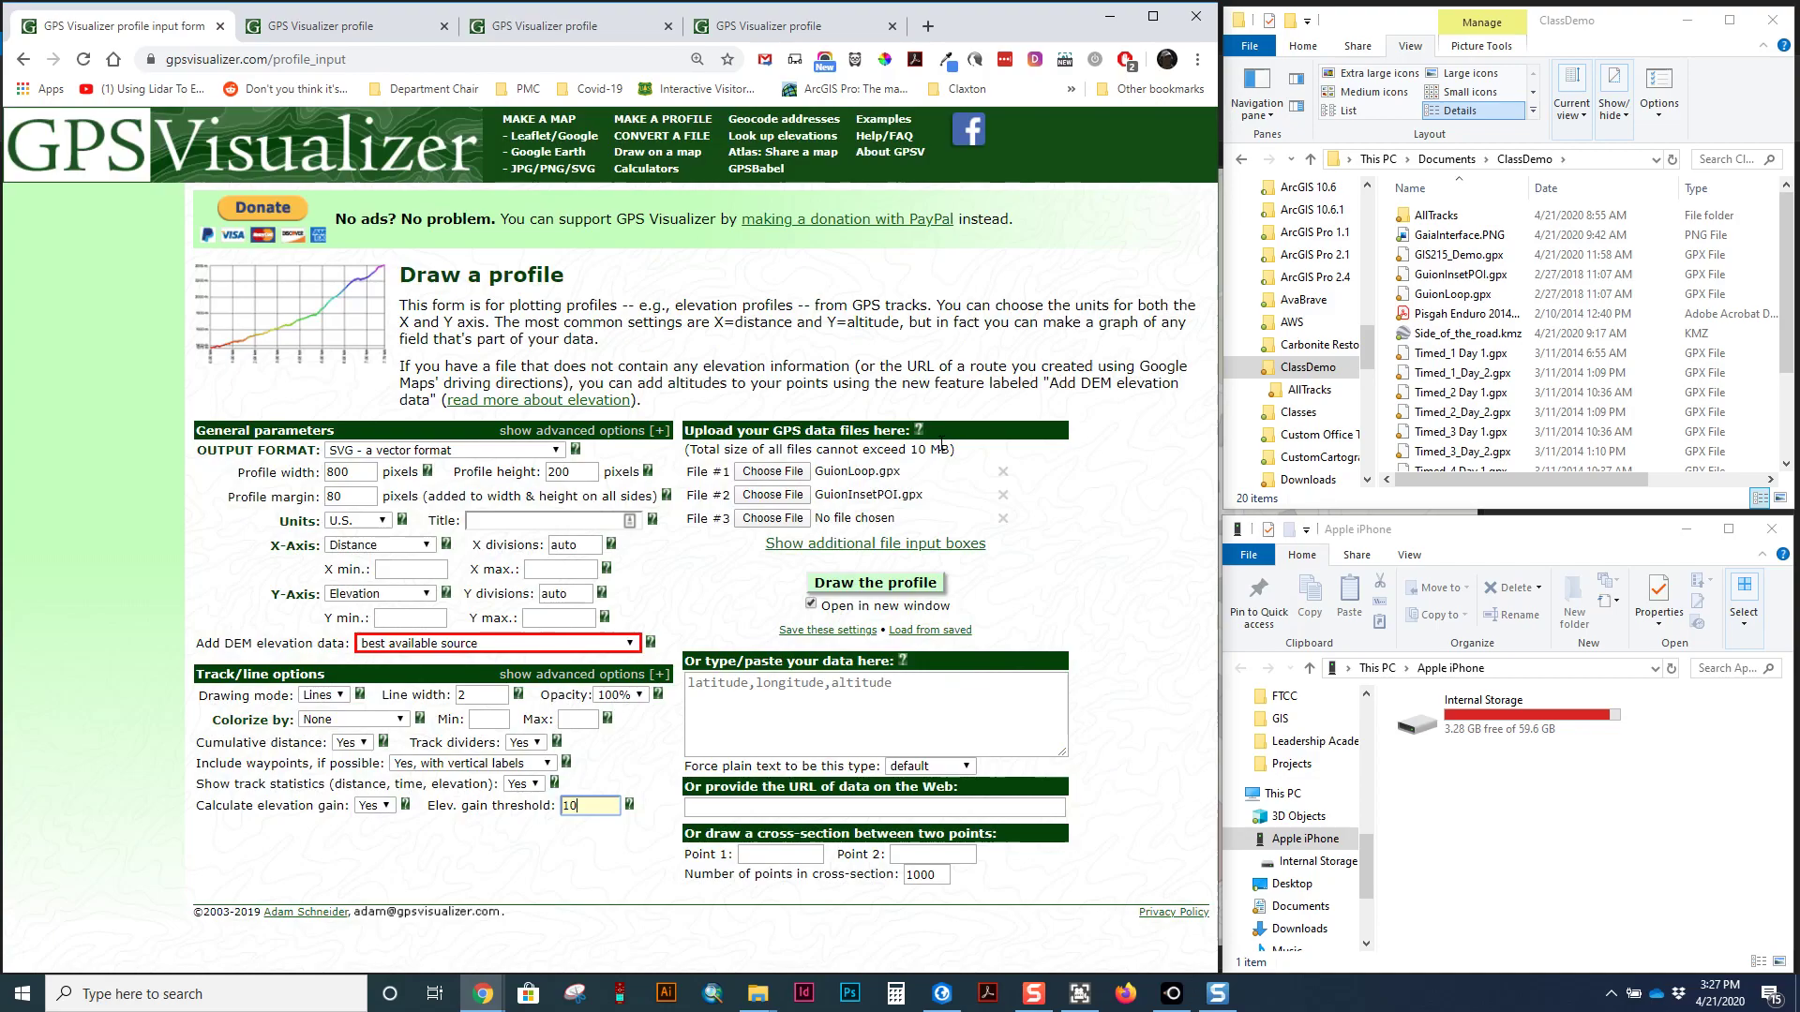
{"action": "left_click", "coordinate": [827, 587]}
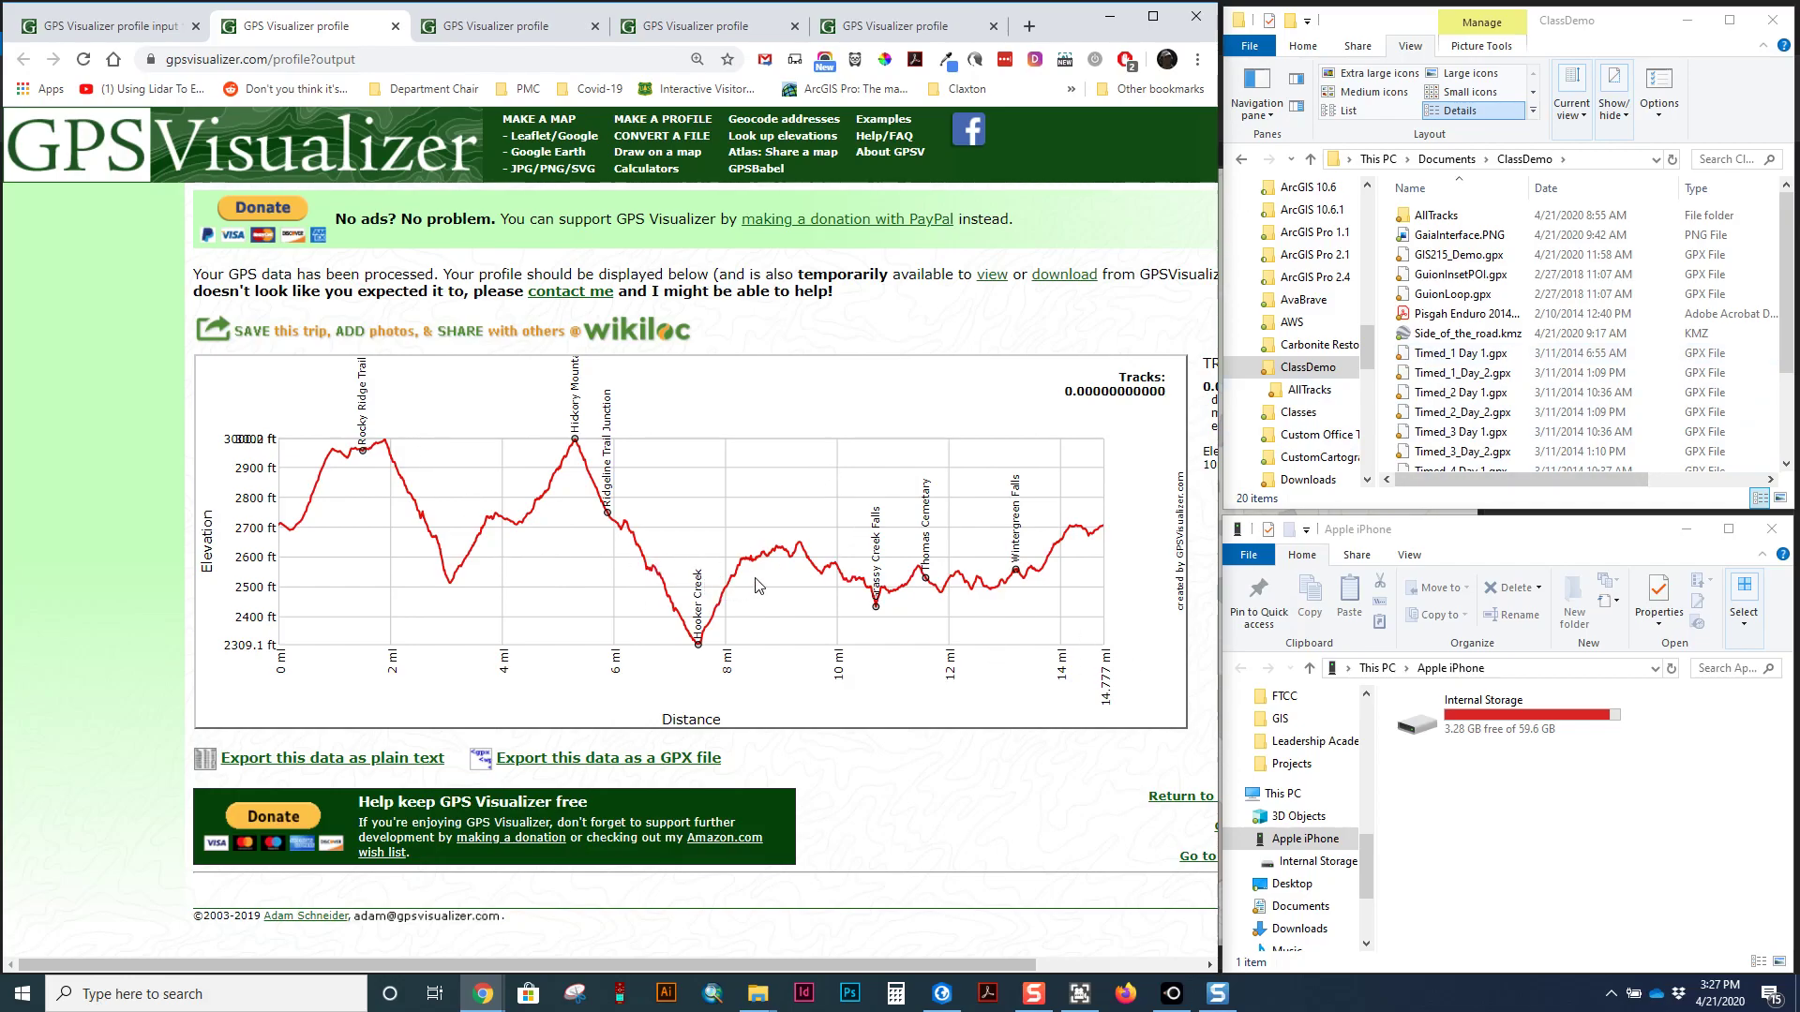
Look through the file list of the ClassDemo folder in File Explorer.
{"action": "scroll", "coordinate": [1551, 394], "scroll_direction": "down", "scroll_amount": 1}
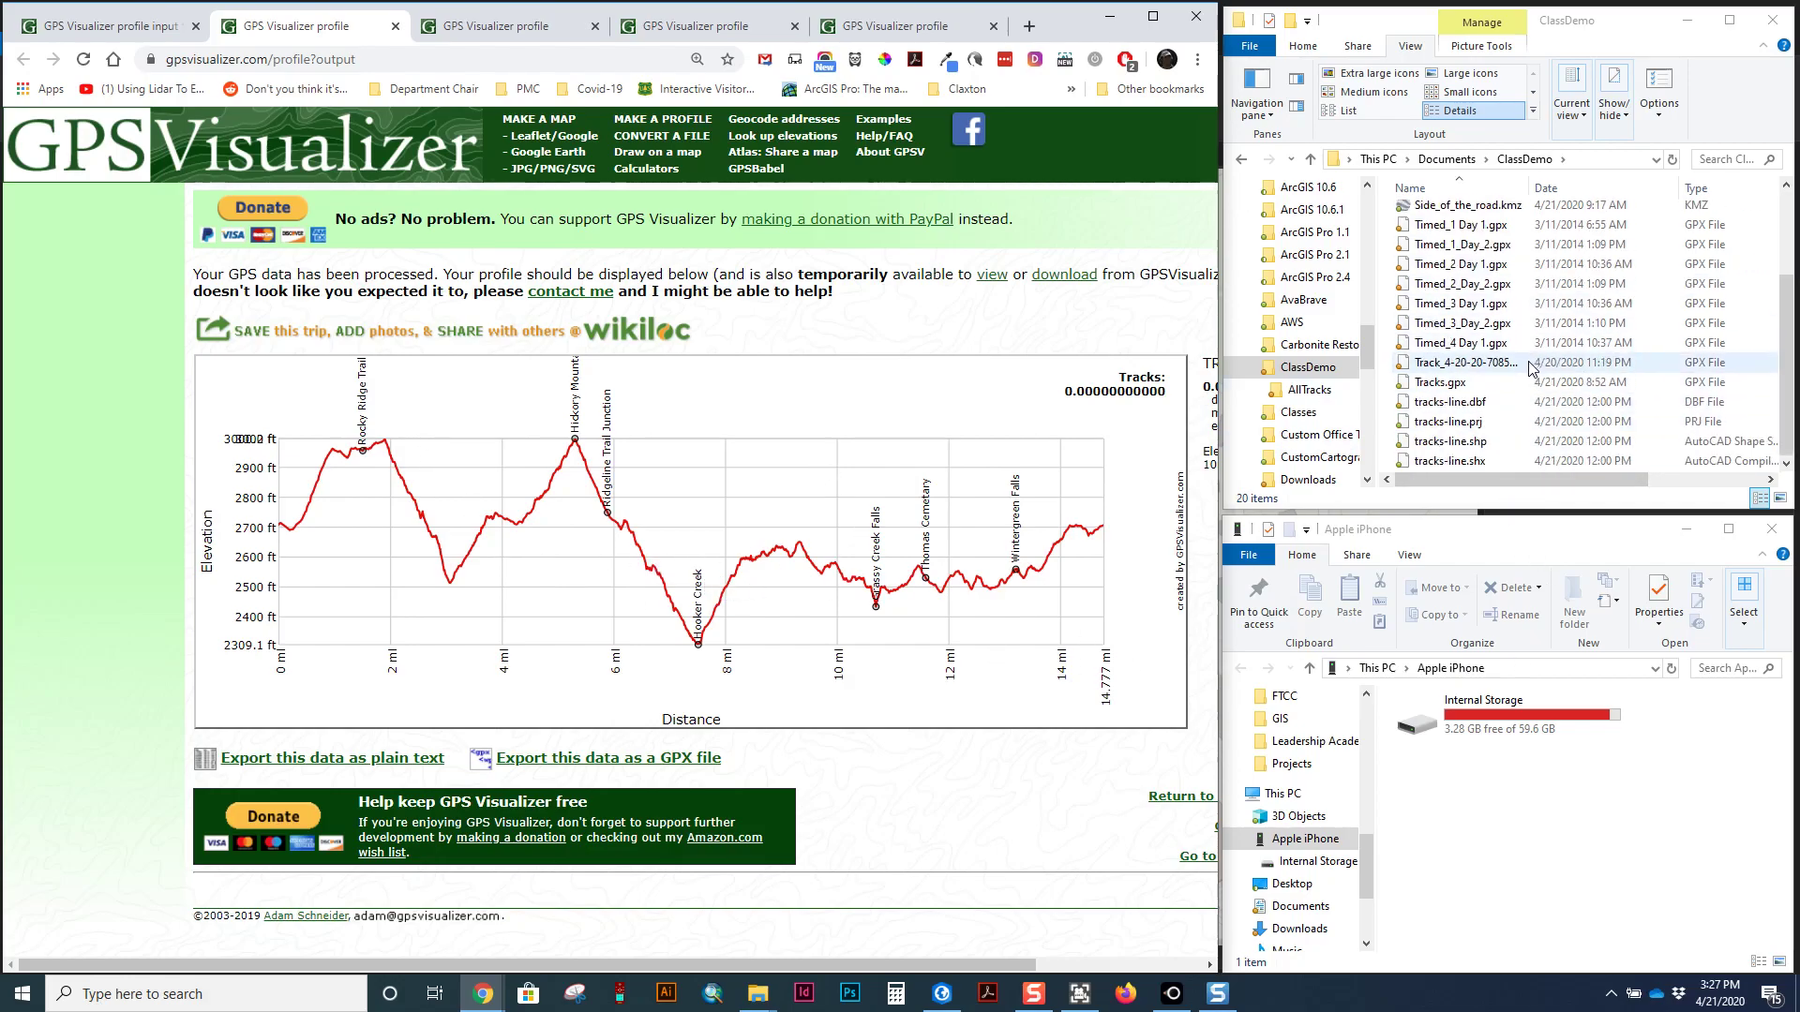
{"action": "scroll", "coordinate": [1514, 382], "scroll_direction": "up", "scroll_amount": 1}
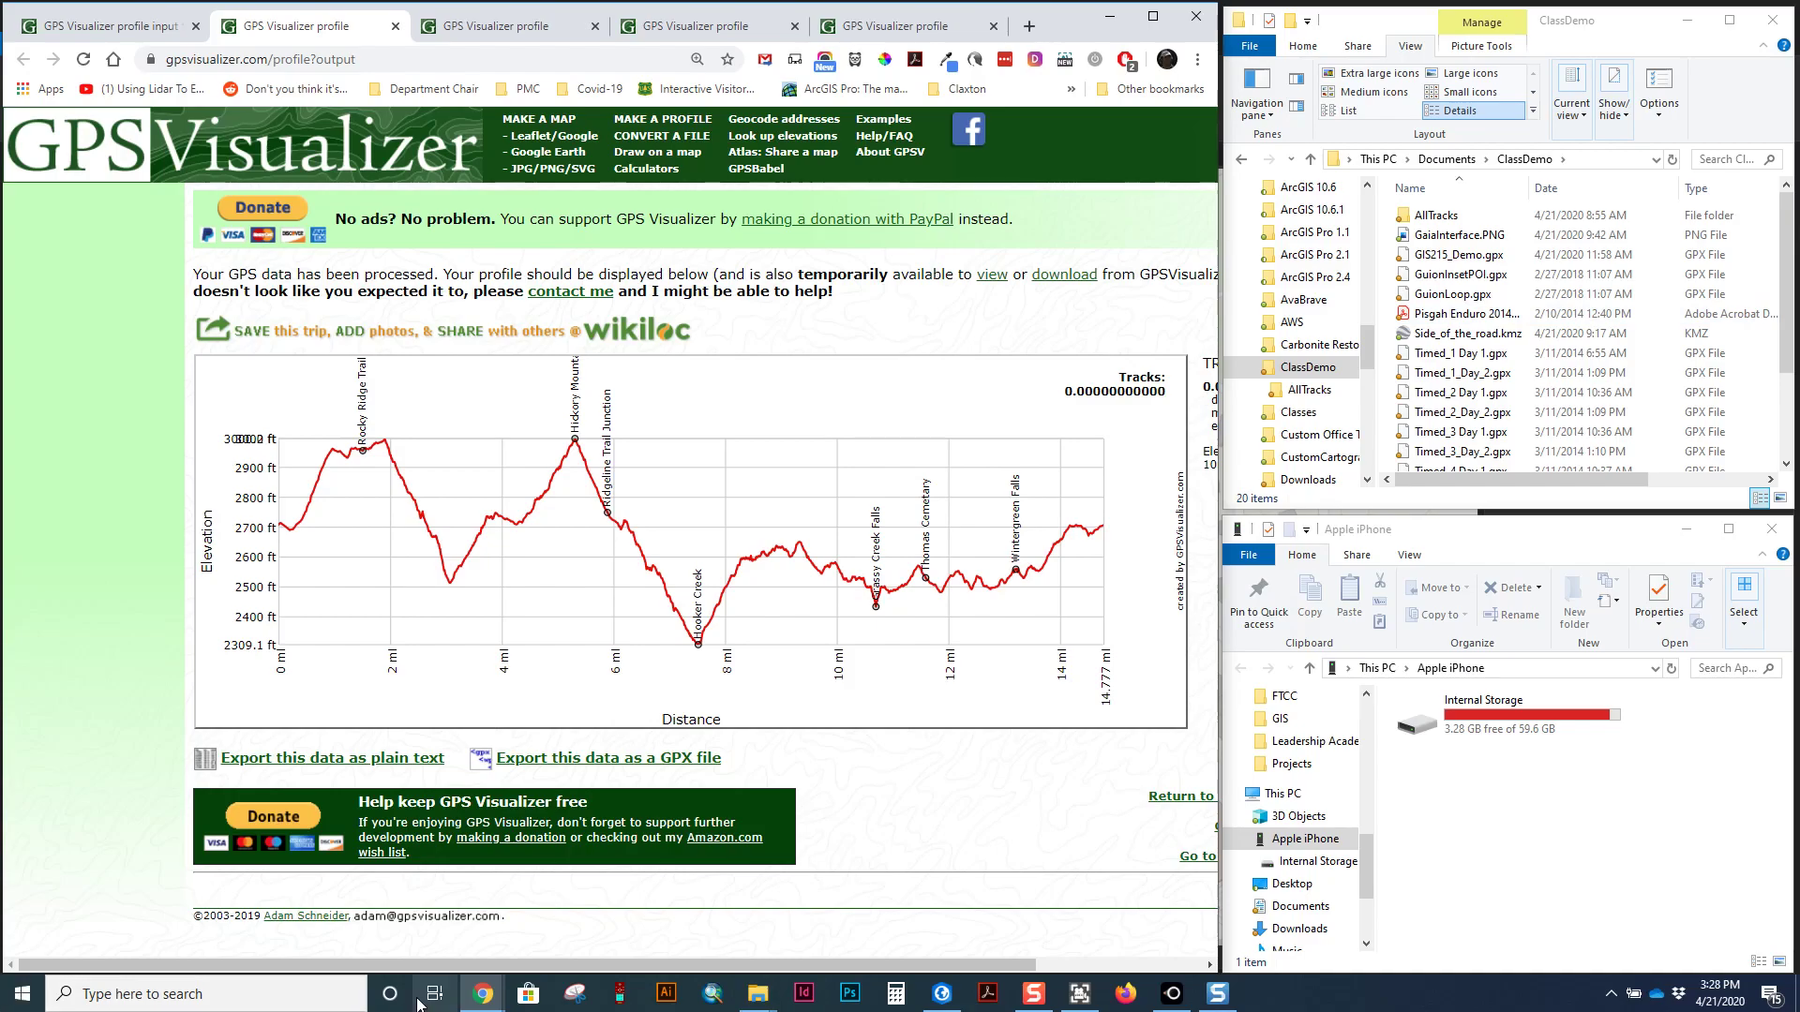
{"action": "left_click", "coordinate": [757, 994]}
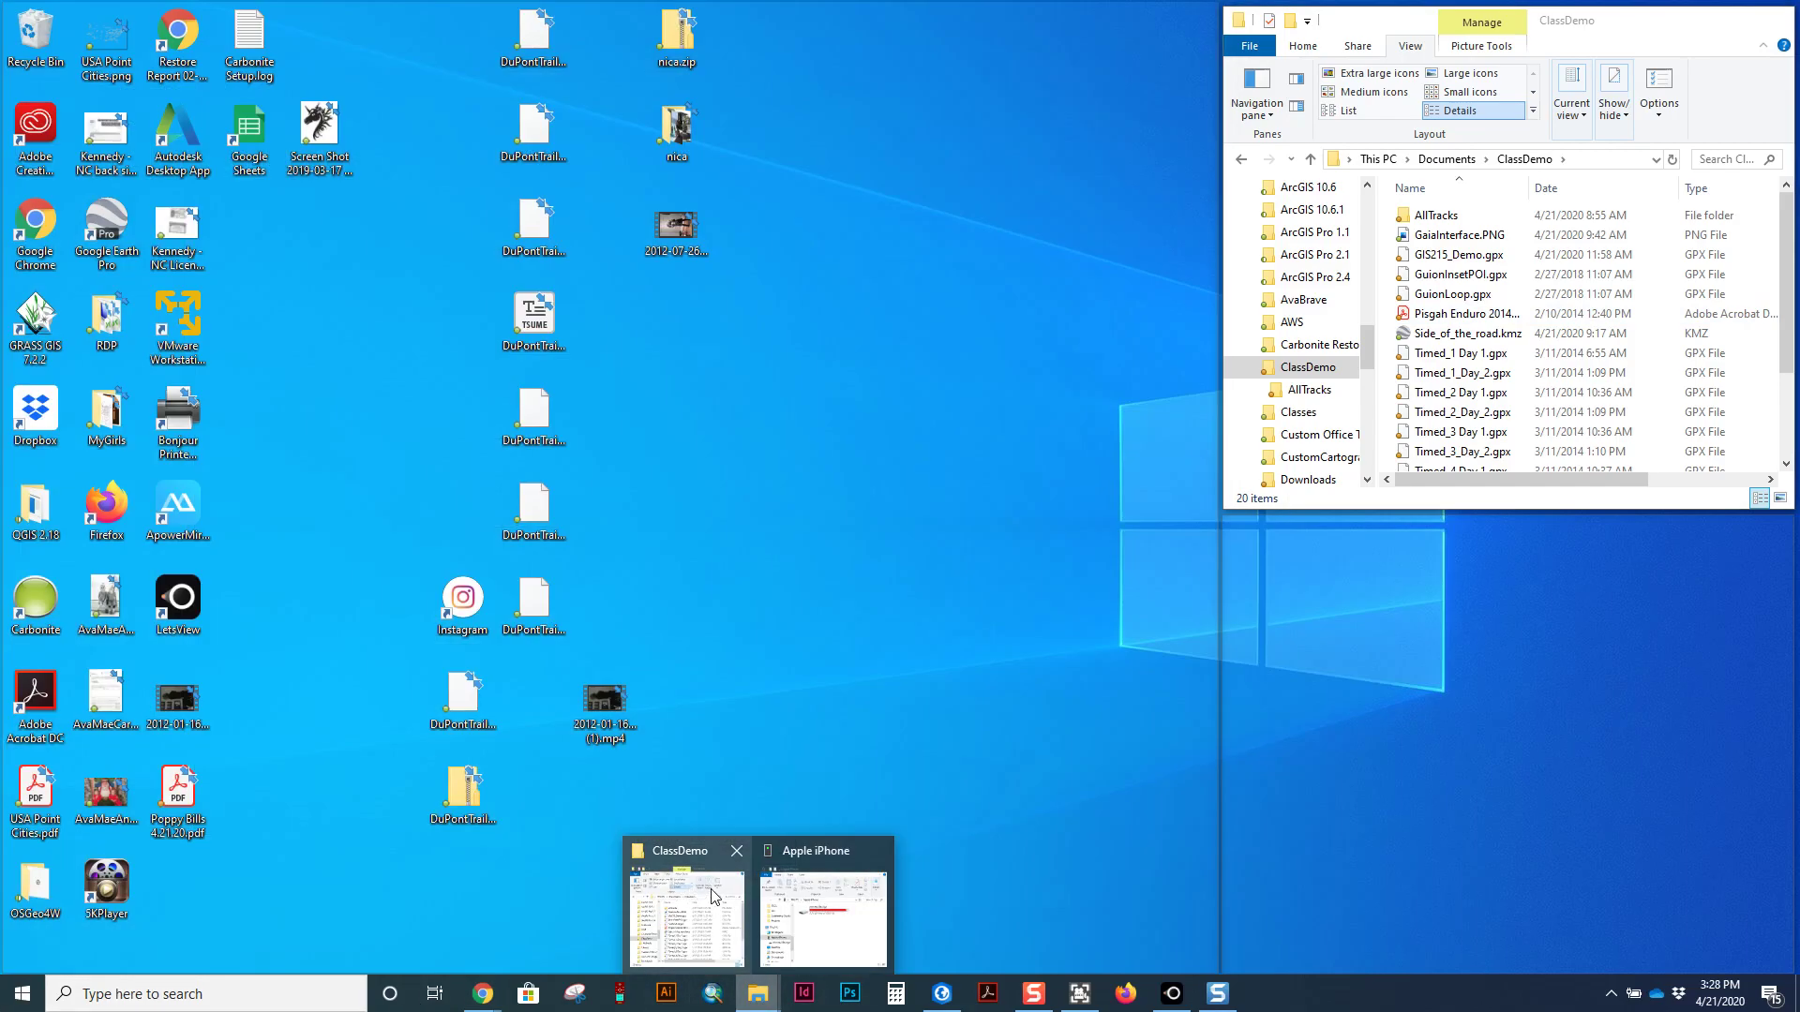
{"action": "left_click", "coordinate": [675, 900]}
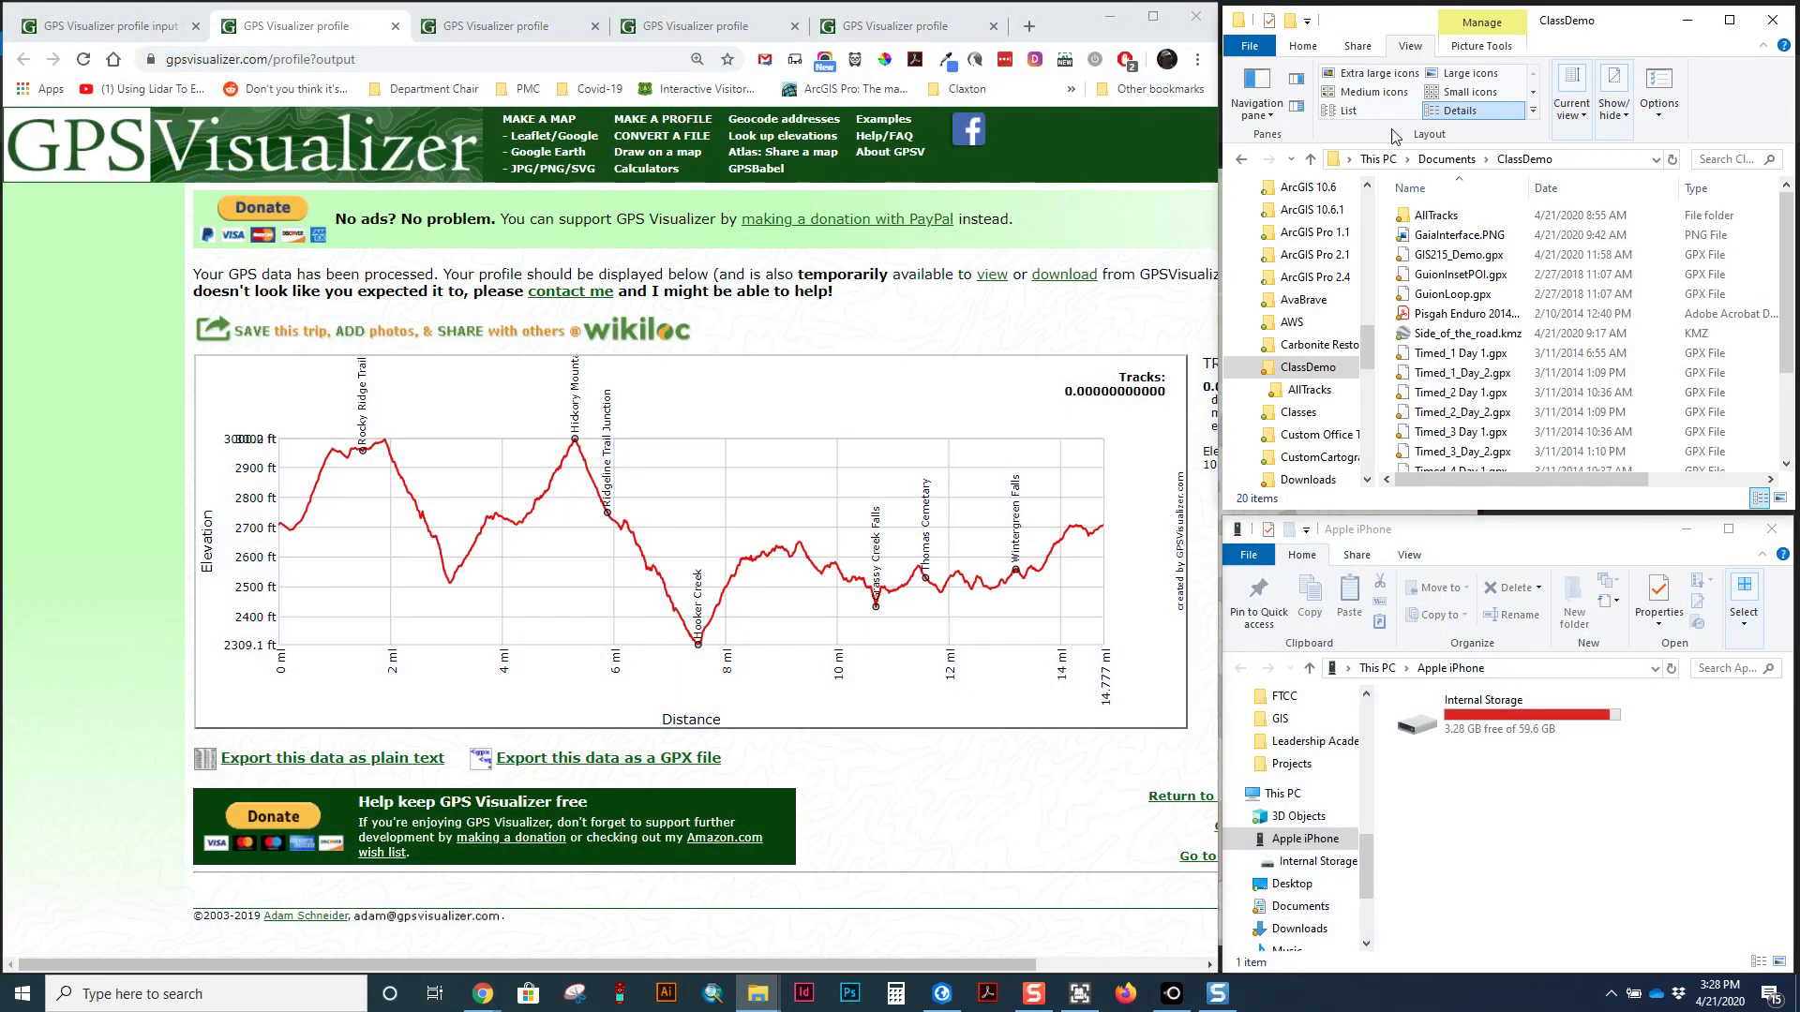
{"action": "scroll", "coordinate": [1286, 812], "scroll_direction": "down", "scroll_amount": 1}
{"action": "scroll", "coordinate": [1303, 844], "scroll_direction": "up", "scroll_amount": 3}
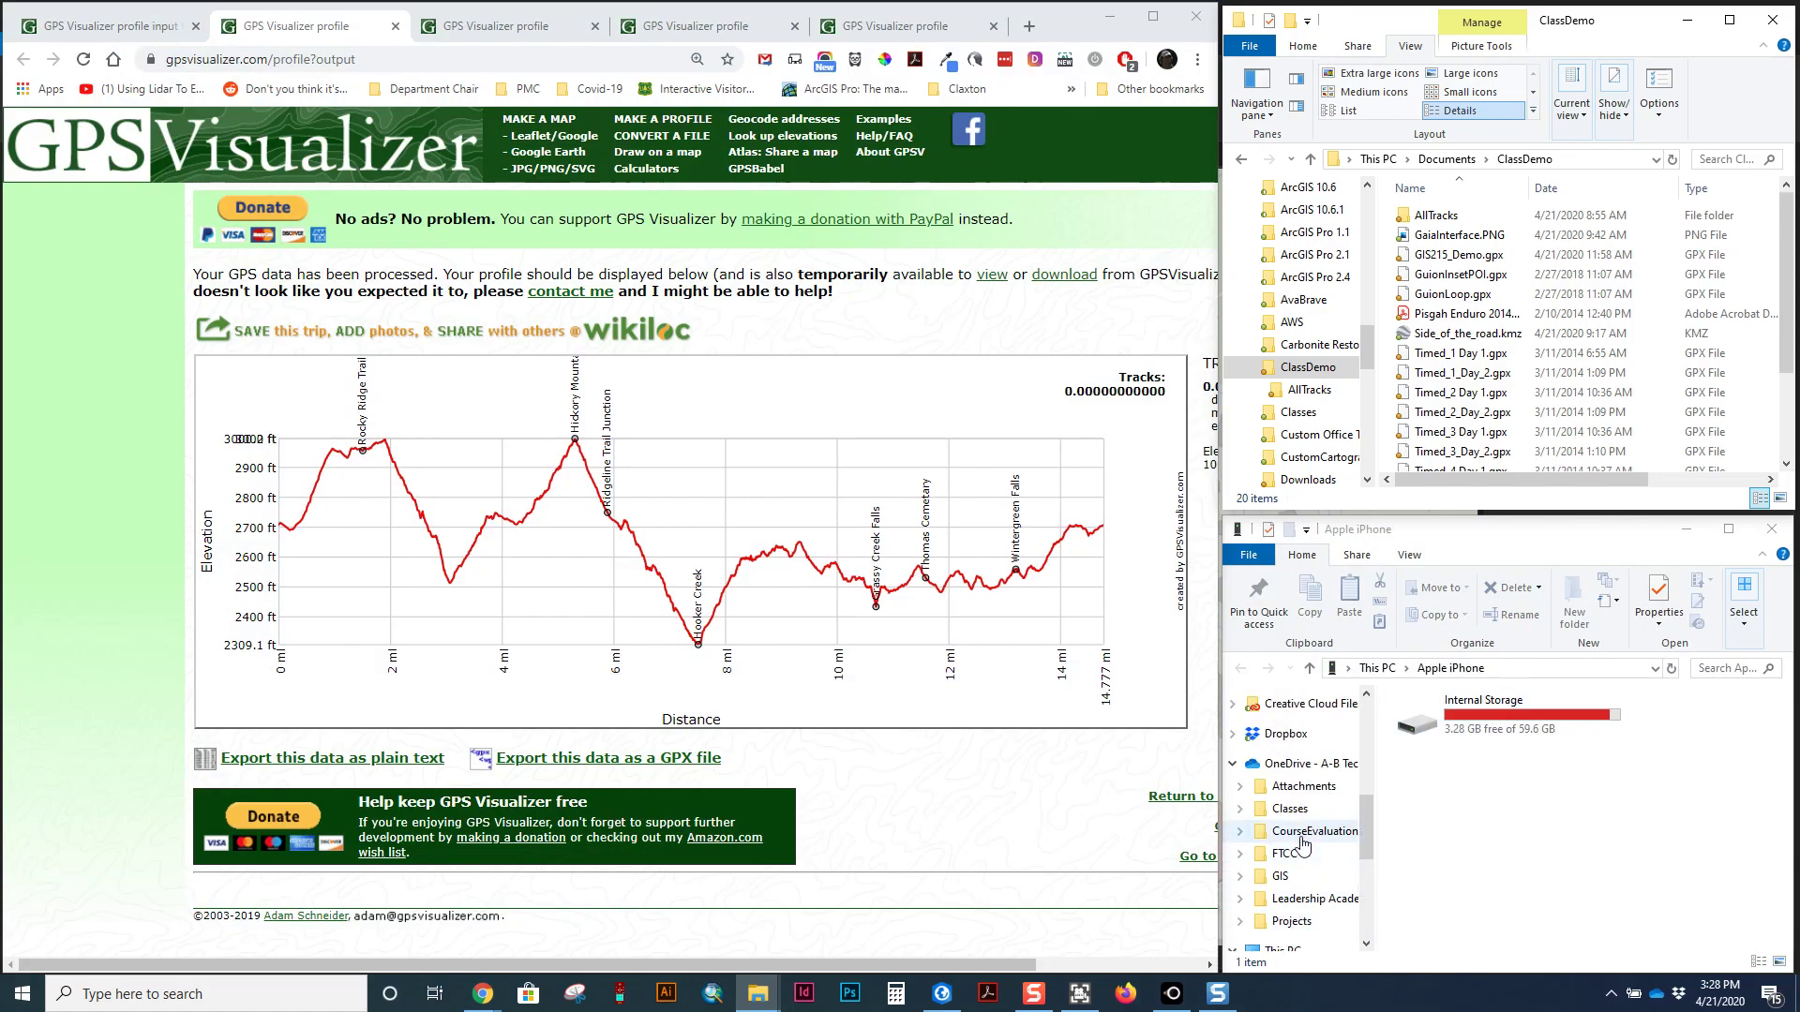
Open the gis_data folder in the second File Explorer window, in place of the Apple iPhone location.
{"action": "scroll", "coordinate": [1292, 842], "scroll_direction": "down", "scroll_amount": 1}
{"action": "scroll", "coordinate": [1289, 841], "scroll_direction": "down", "scroll_amount": 1}
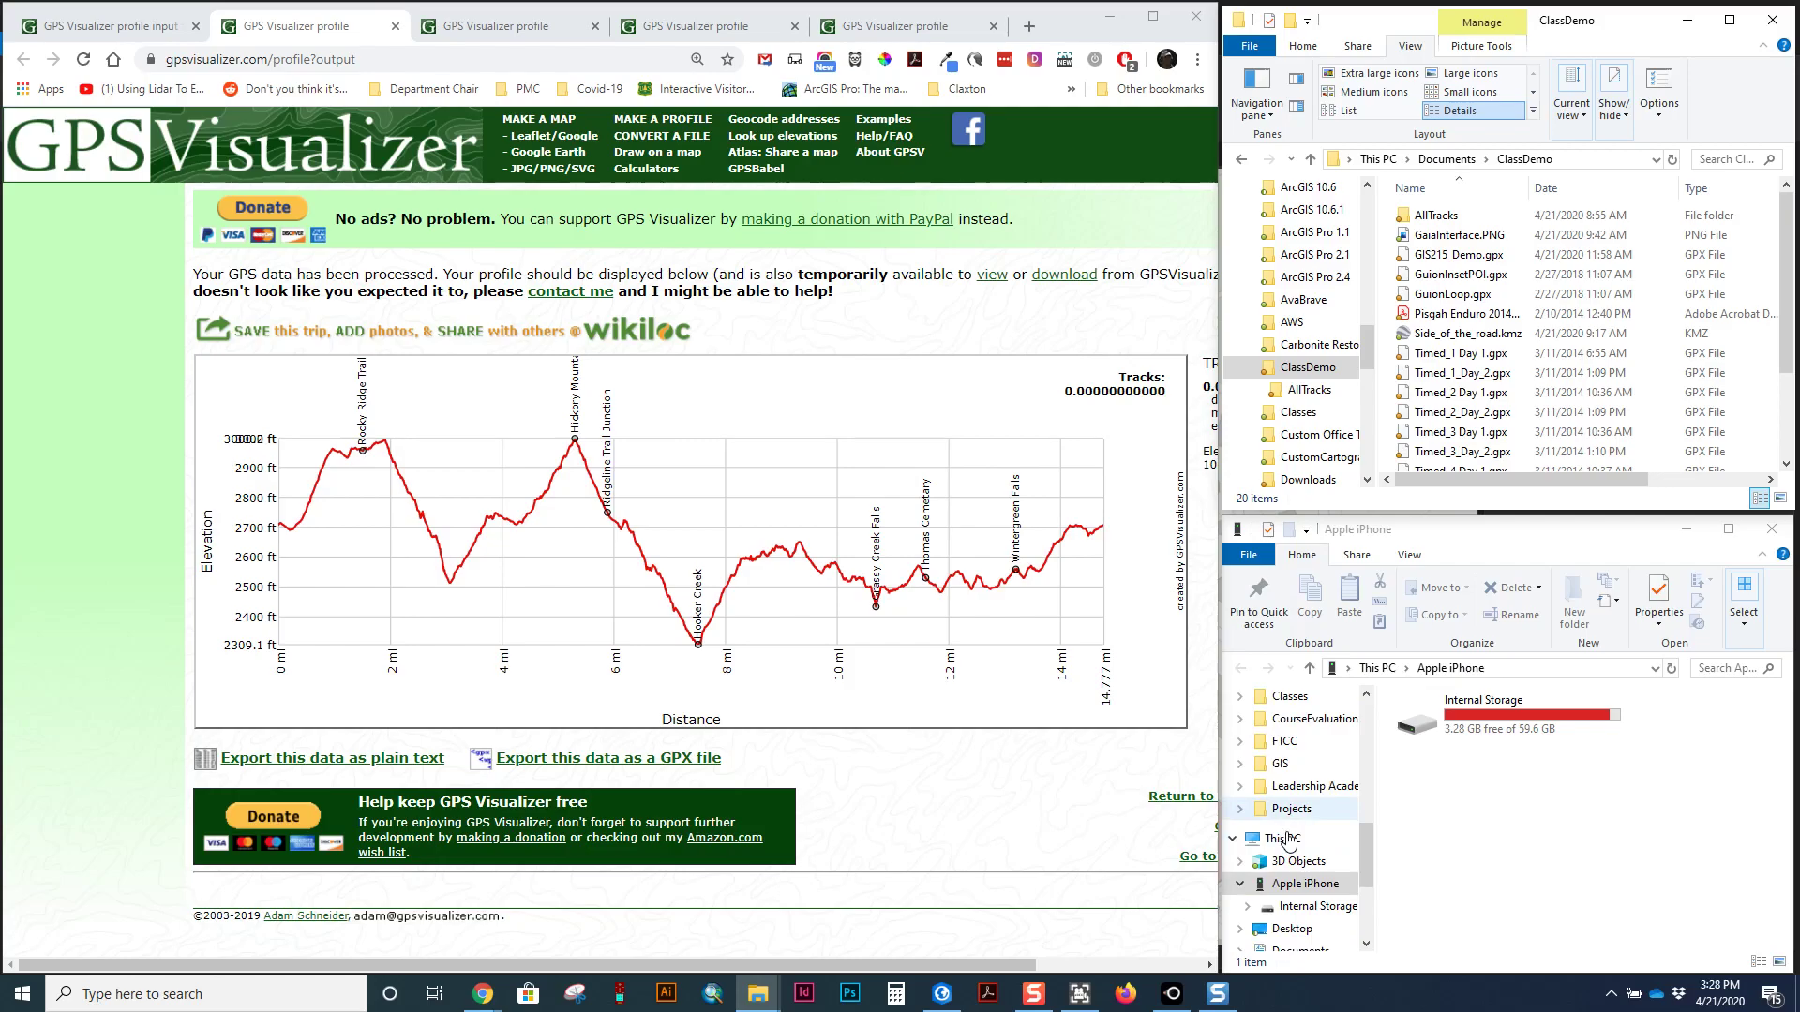
{"action": "scroll", "coordinate": [1284, 844], "scroll_direction": "down", "scroll_amount": 3}
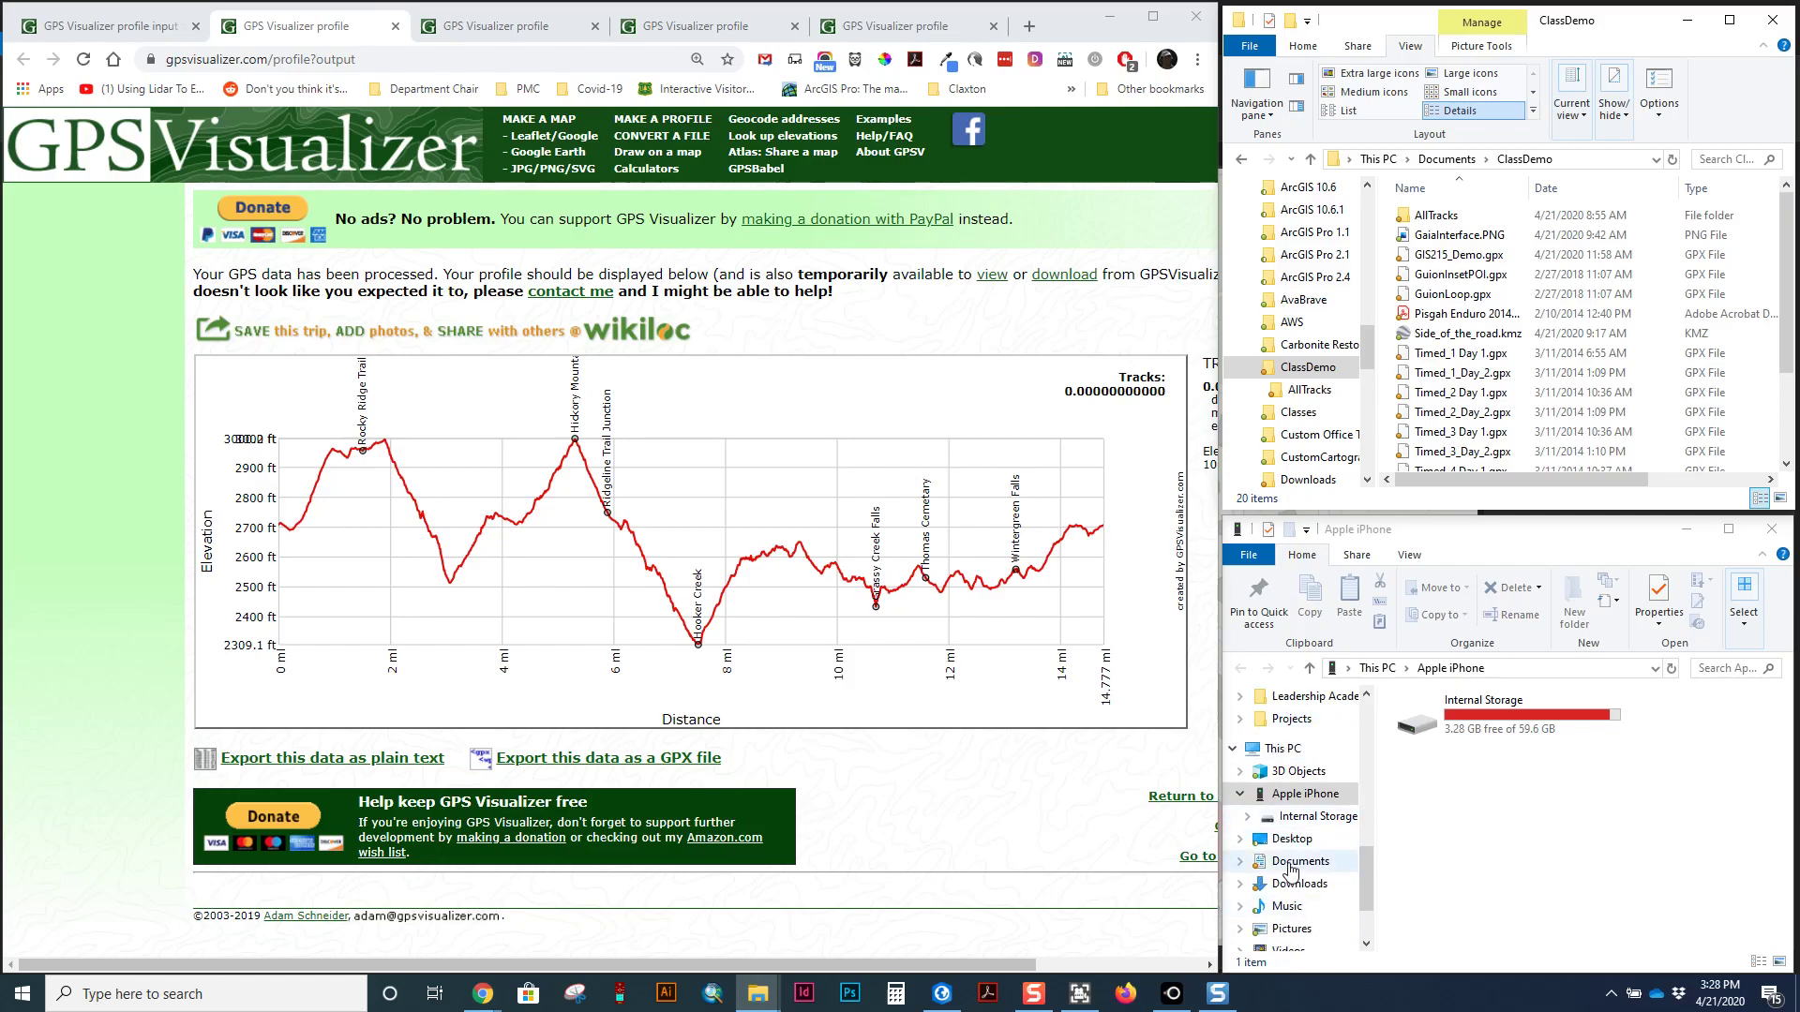
{"action": "scroll", "coordinate": [1298, 881], "scroll_direction": "up", "scroll_amount": 5}
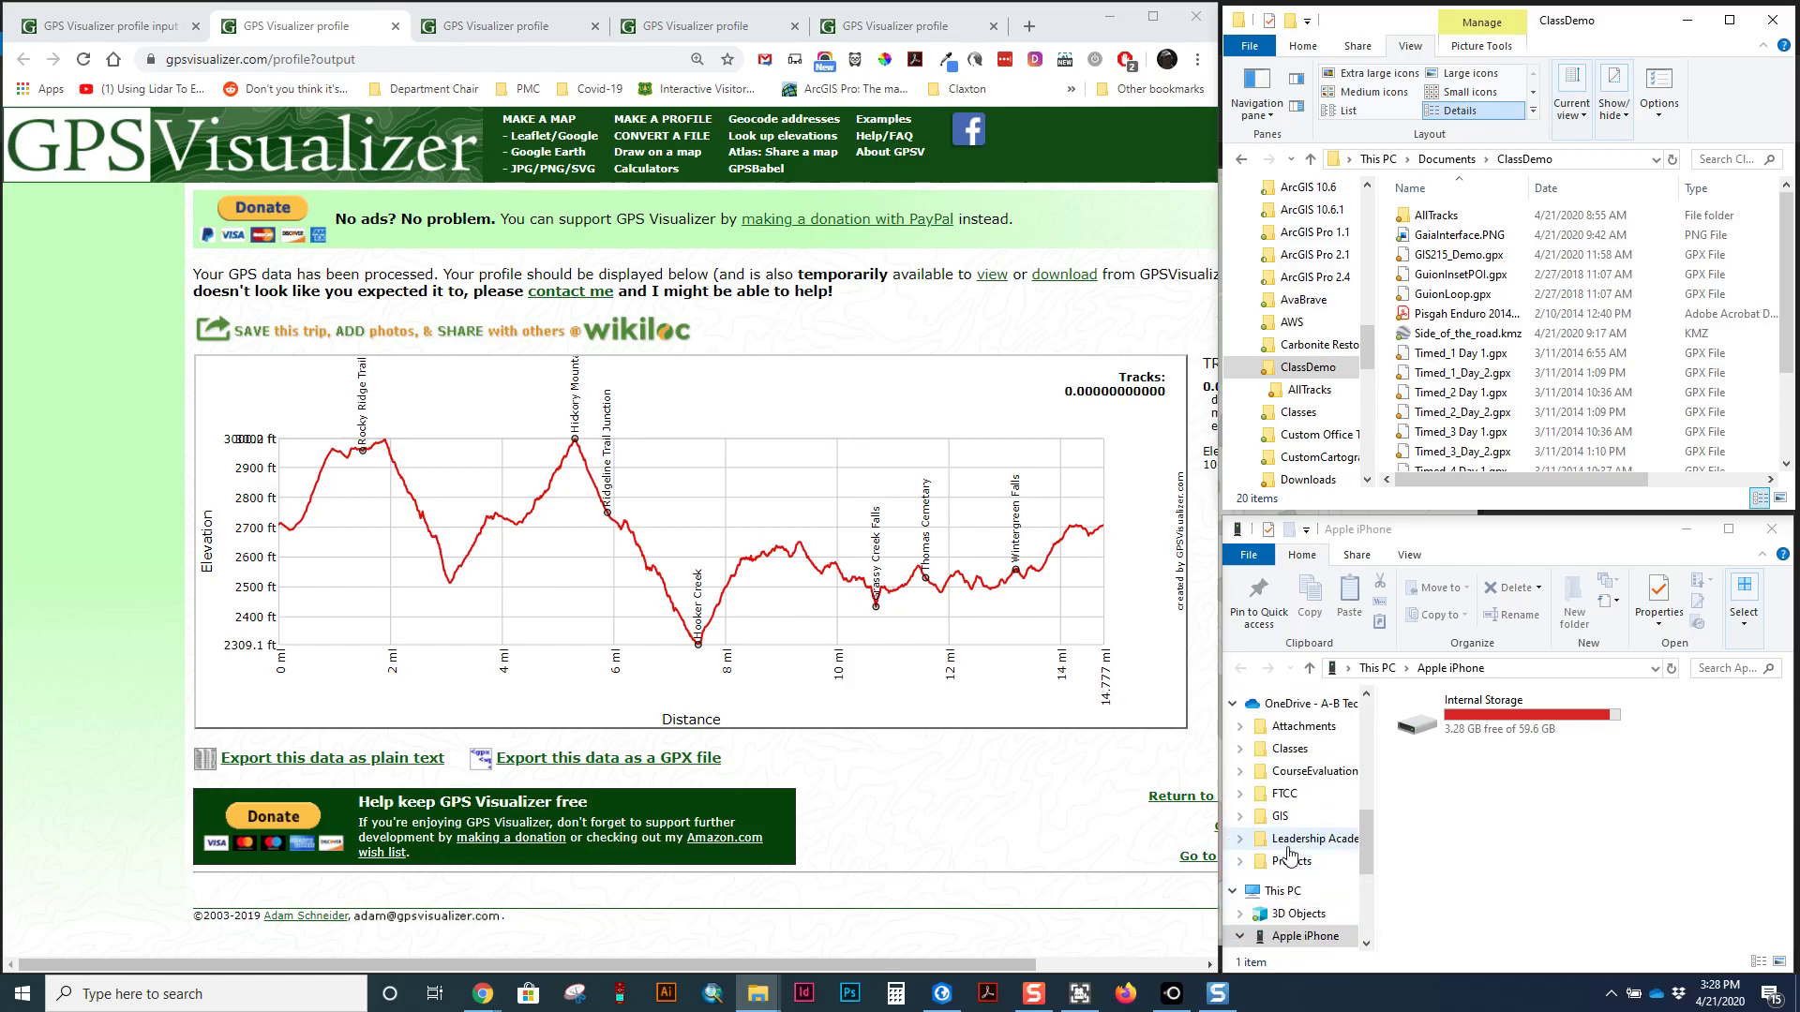
{"action": "scroll", "coordinate": [1292, 855], "scroll_direction": "down", "scroll_amount": 4}
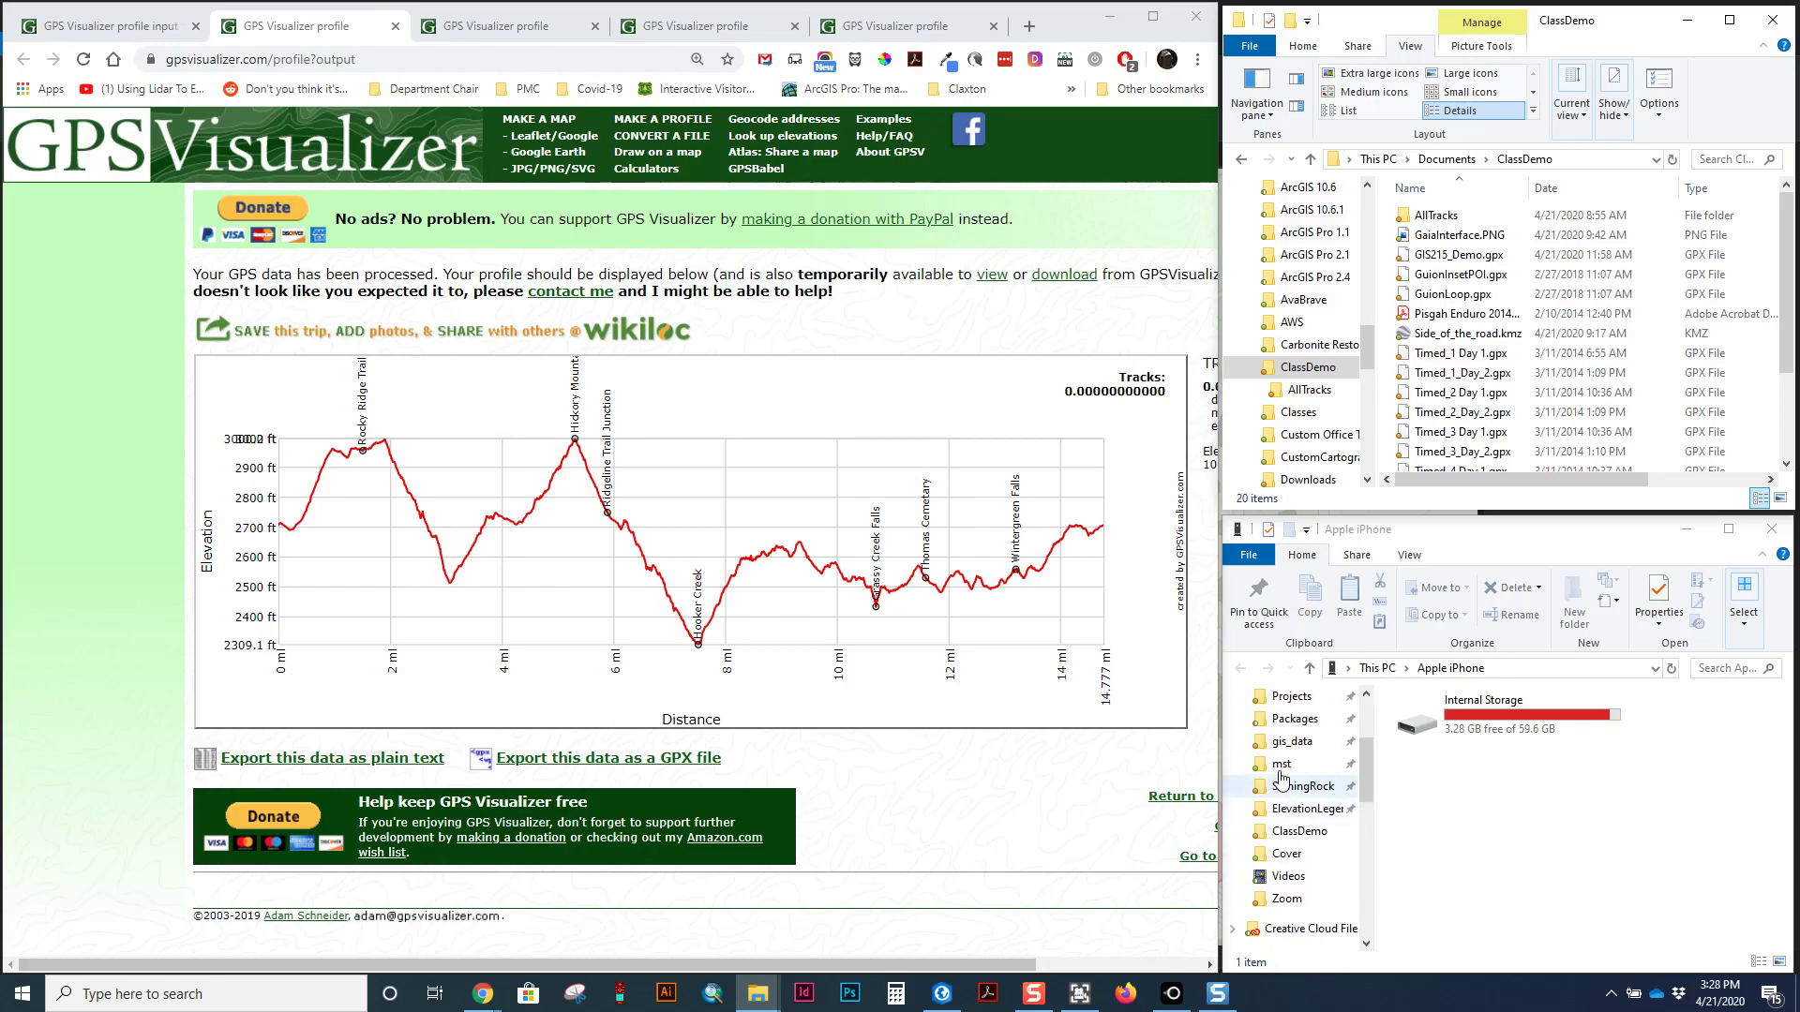
{"action": "left_click", "coordinate": [1300, 928]}
Open the Dupont folder inside gis_data and go into its ElevationProfiles subfolder.
{"action": "scroll", "coordinate": [1453, 797], "scroll_direction": "down", "scroll_amount": 9}
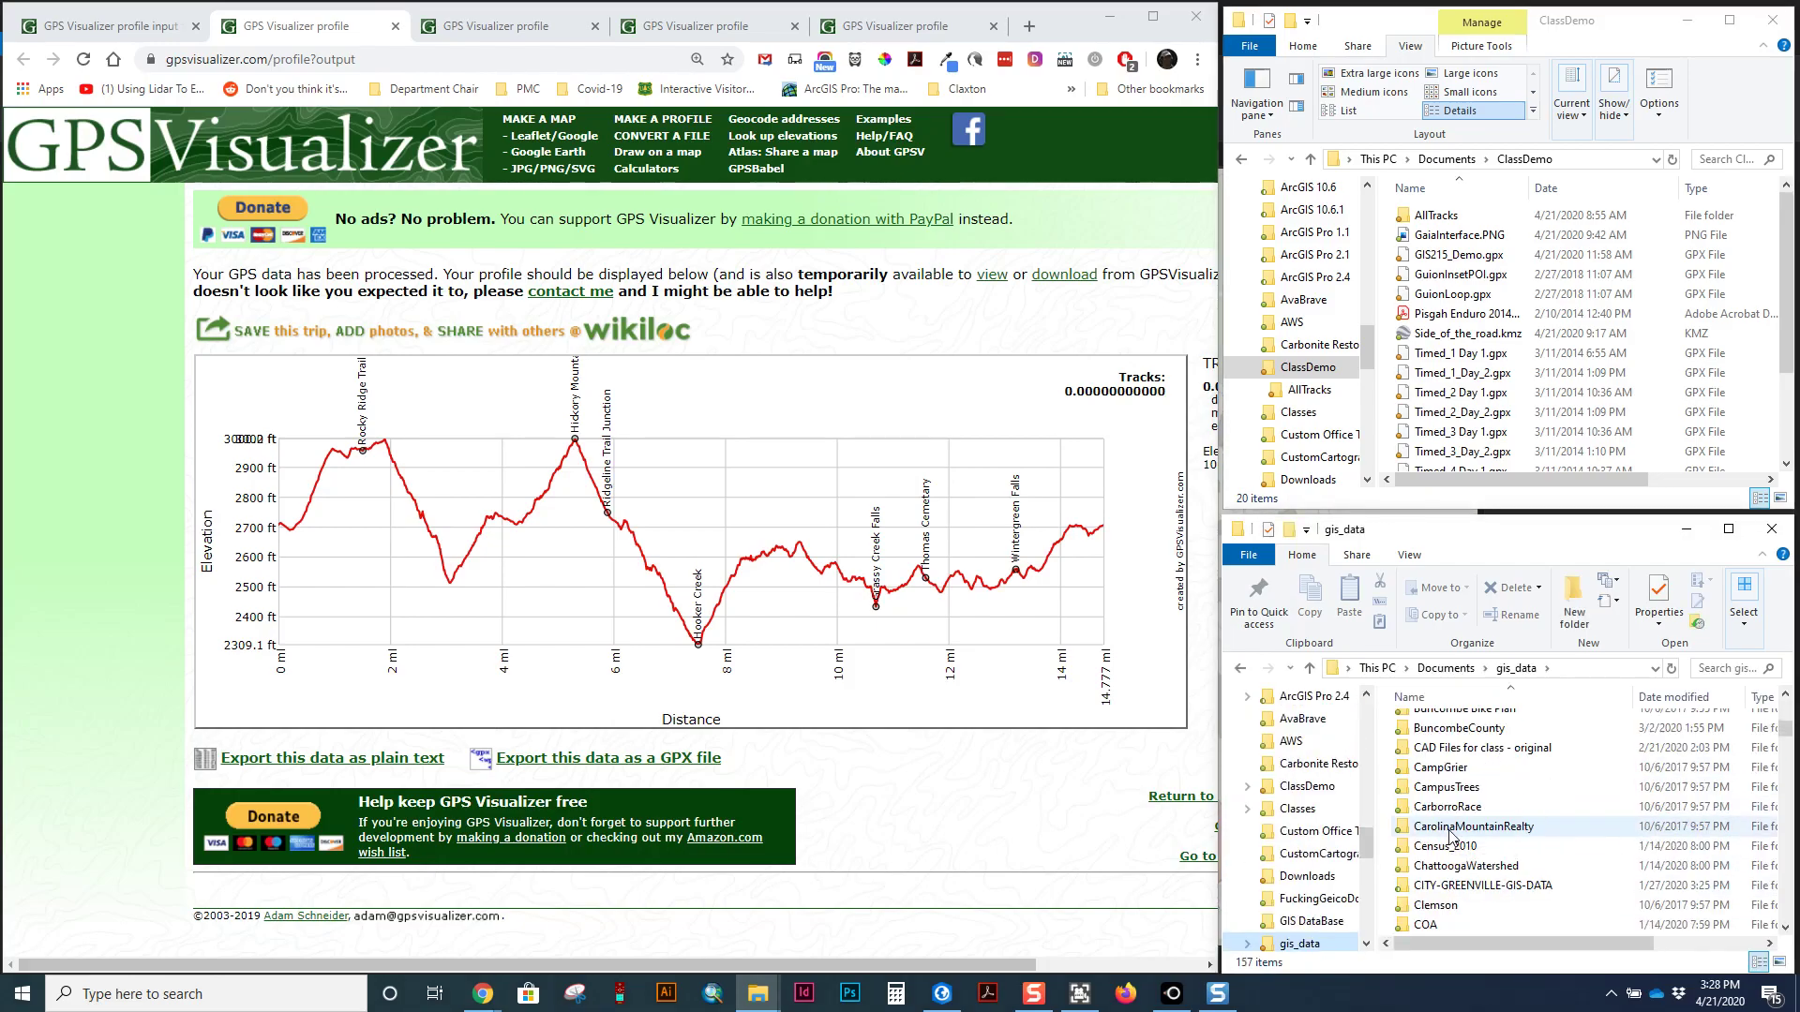
{"action": "scroll", "coordinate": [1439, 826], "scroll_direction": "down", "scroll_amount": 1}
{"action": "double_click", "coordinate": [1434, 865]}
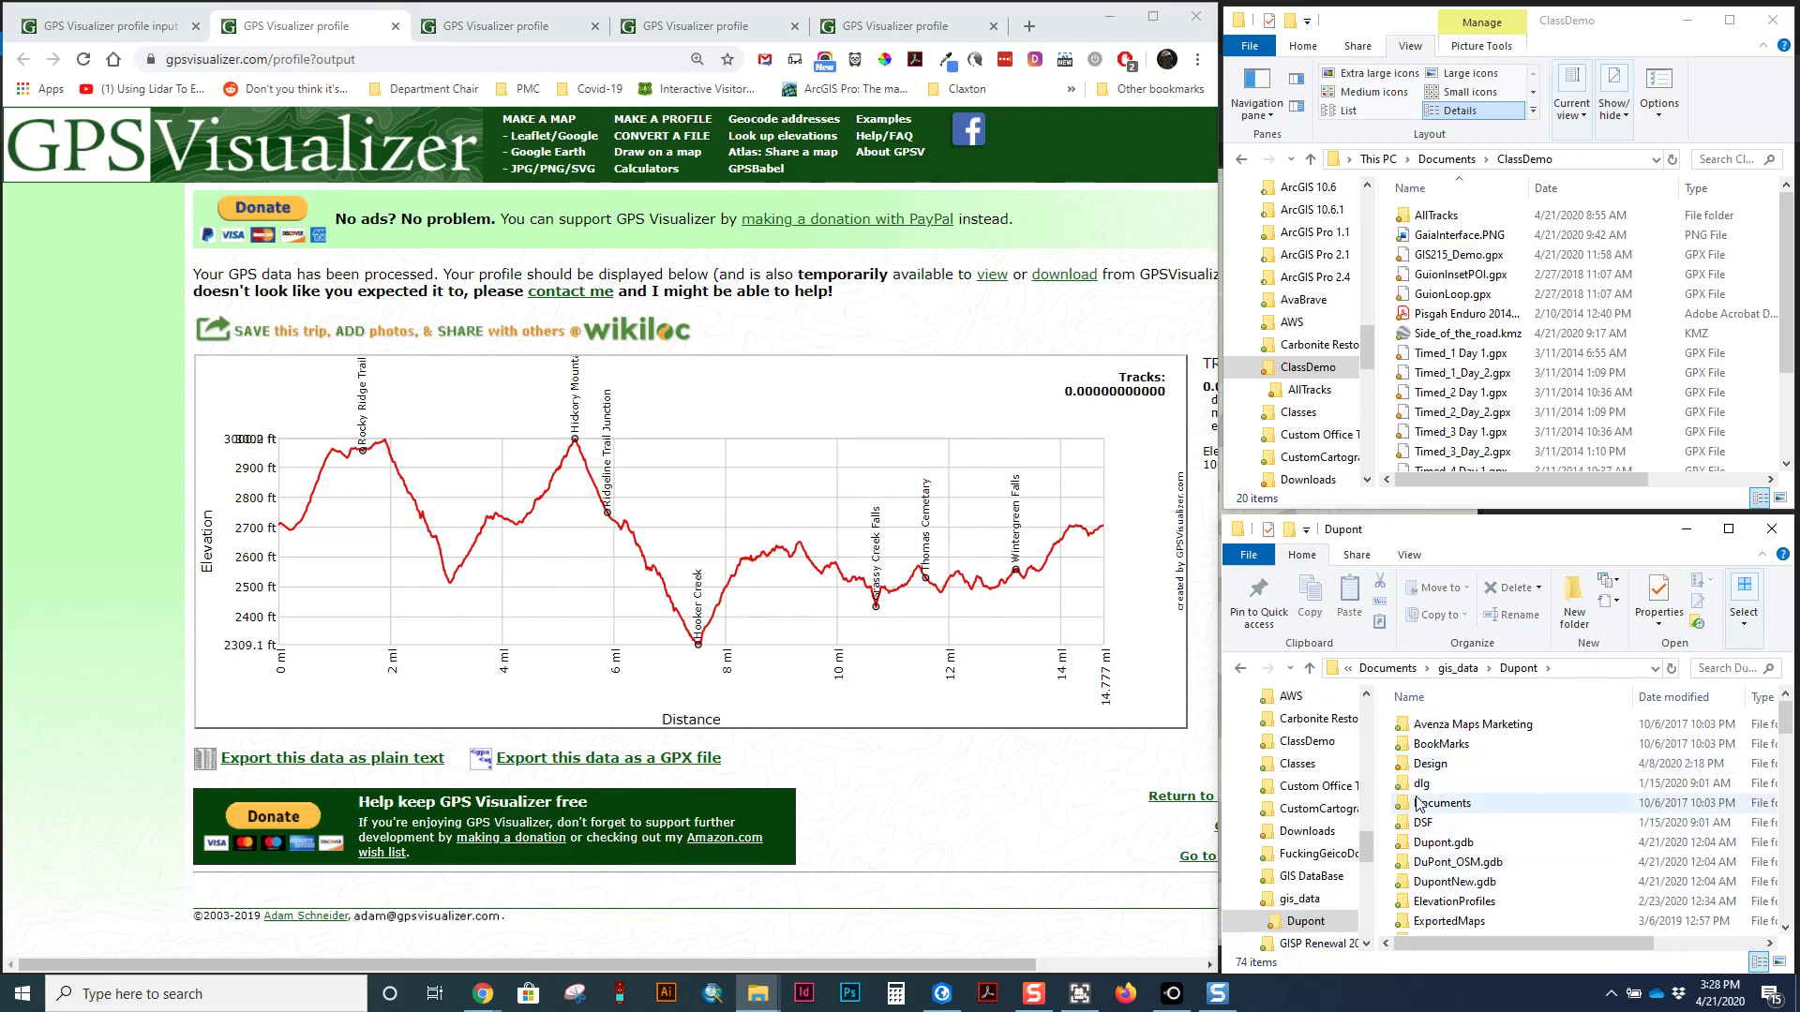
{"action": "scroll", "coordinate": [1455, 831], "scroll_direction": "down", "scroll_amount": 2}
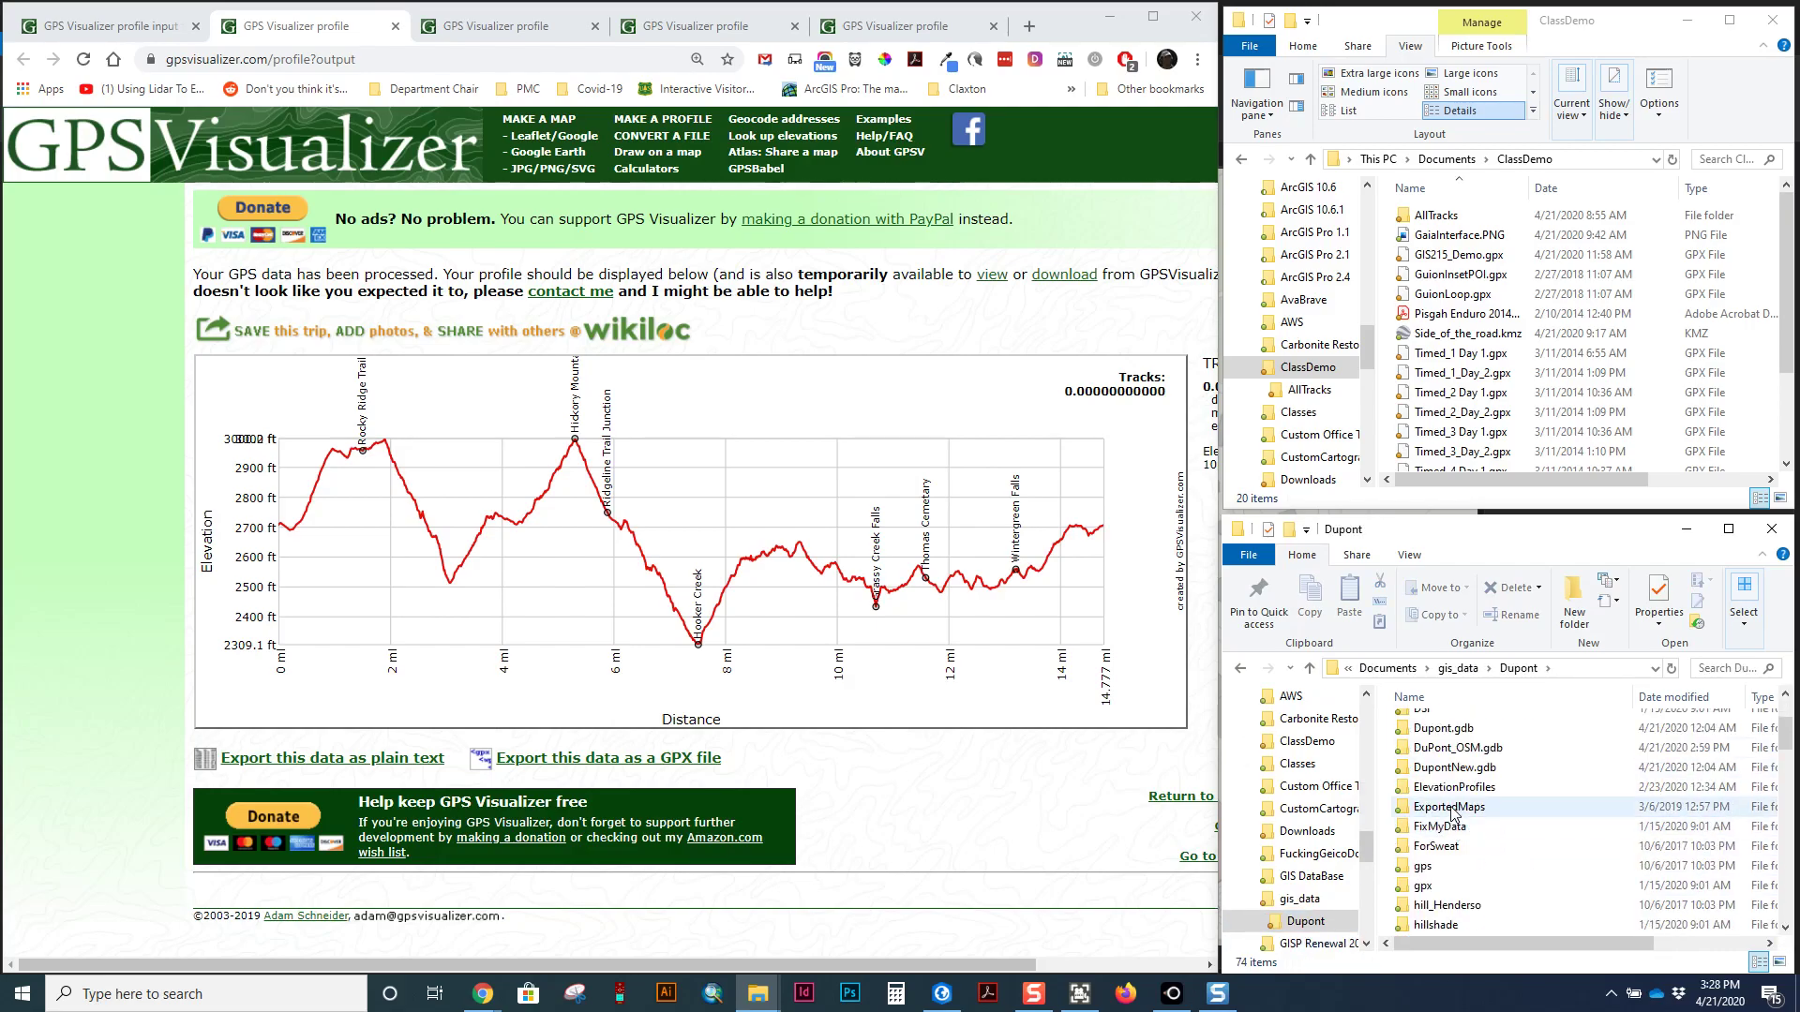
{"action": "double_click", "coordinate": [1458, 791]}
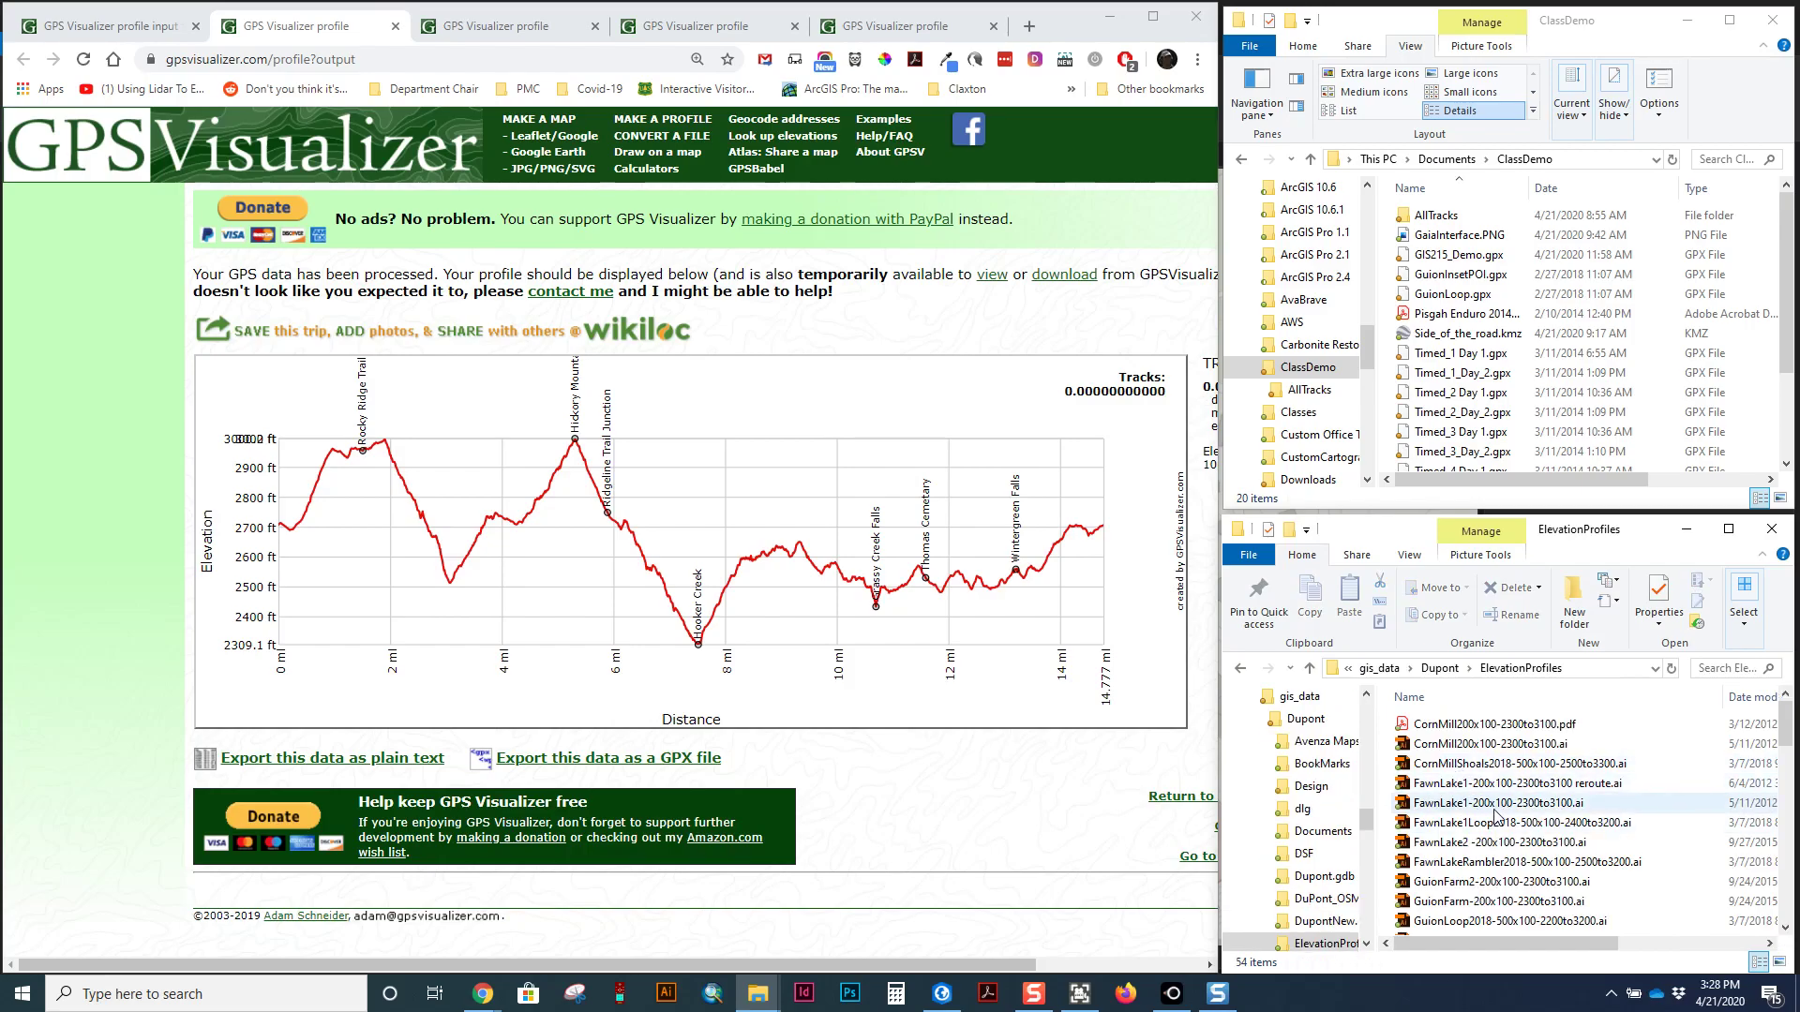
Open GuionFarm2-200x100-2300to3100.ai in Illustrator to view its profile, and return to the ElevationProfiles folder.
{"action": "scroll", "coordinate": [1472, 830], "scroll_direction": "down", "scroll_amount": 1}
{"action": "scroll", "coordinate": [1478, 849], "scroll_direction": "down", "scroll_amount": 1}
{"action": "scroll", "coordinate": [1462, 825], "scroll_direction": "up", "scroll_amount": 2}
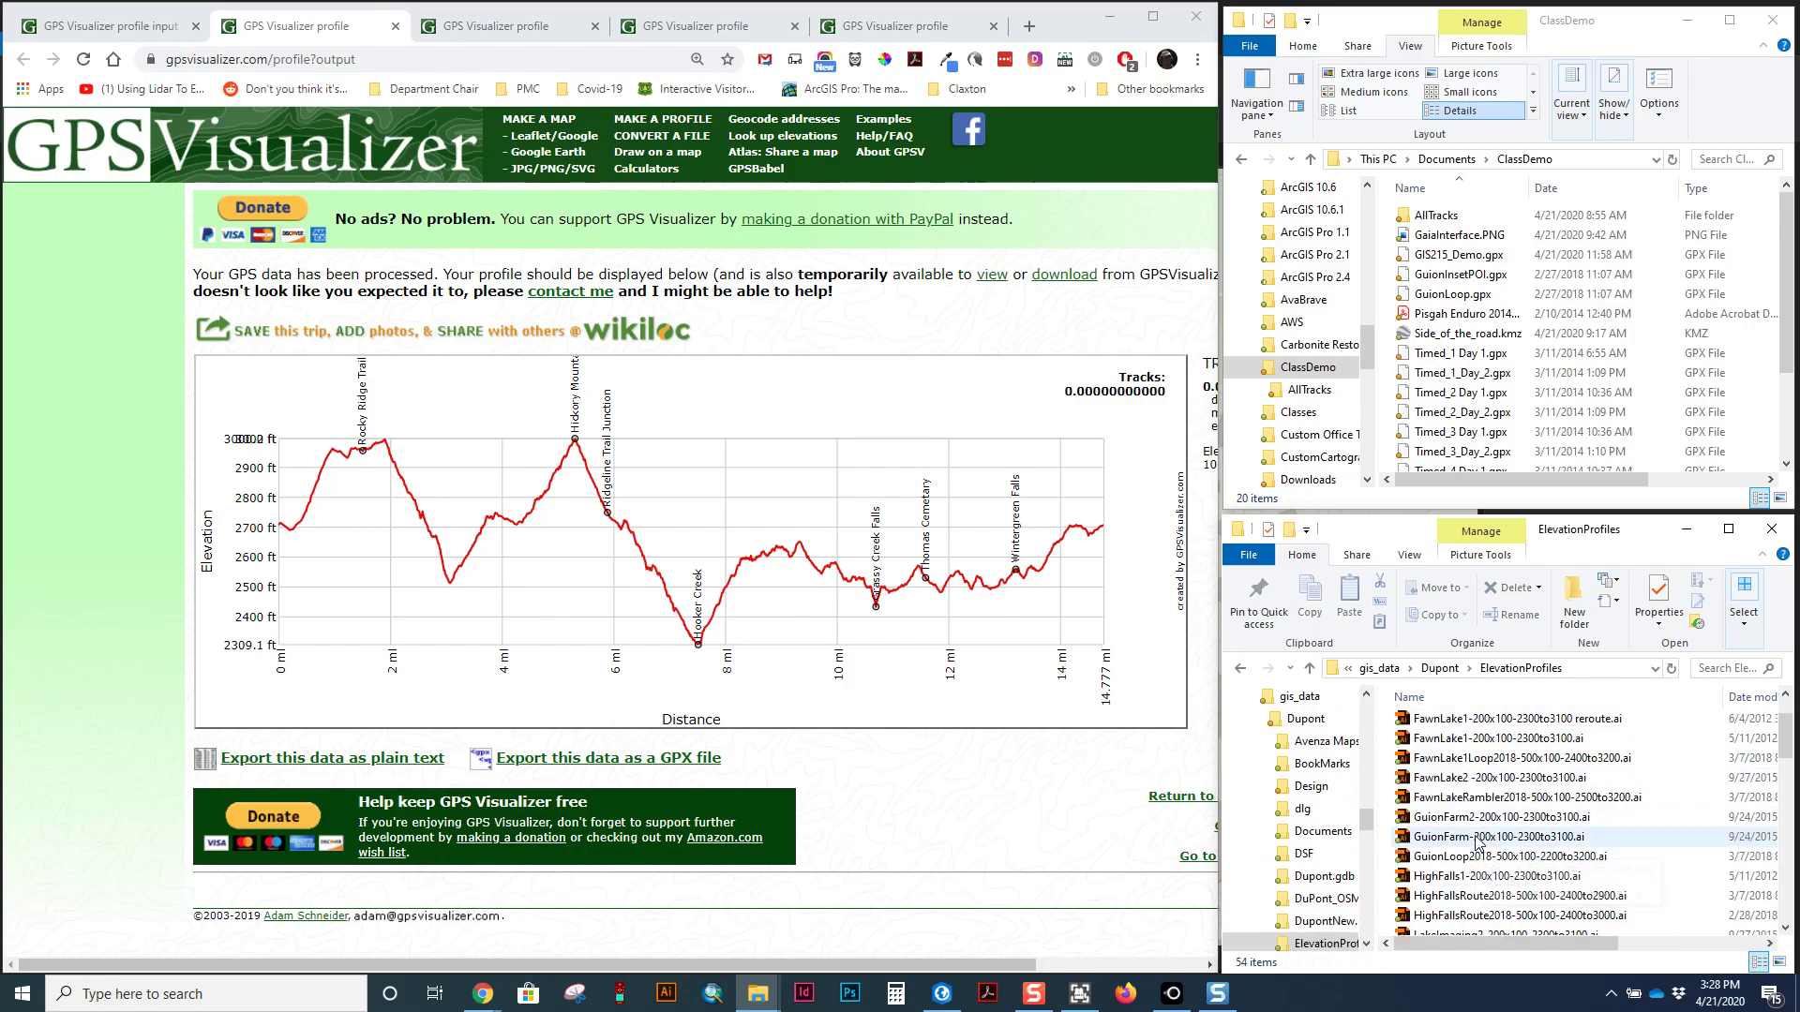
{"action": "scroll", "coordinate": [1441, 795], "scroll_direction": "down", "scroll_amount": 1}
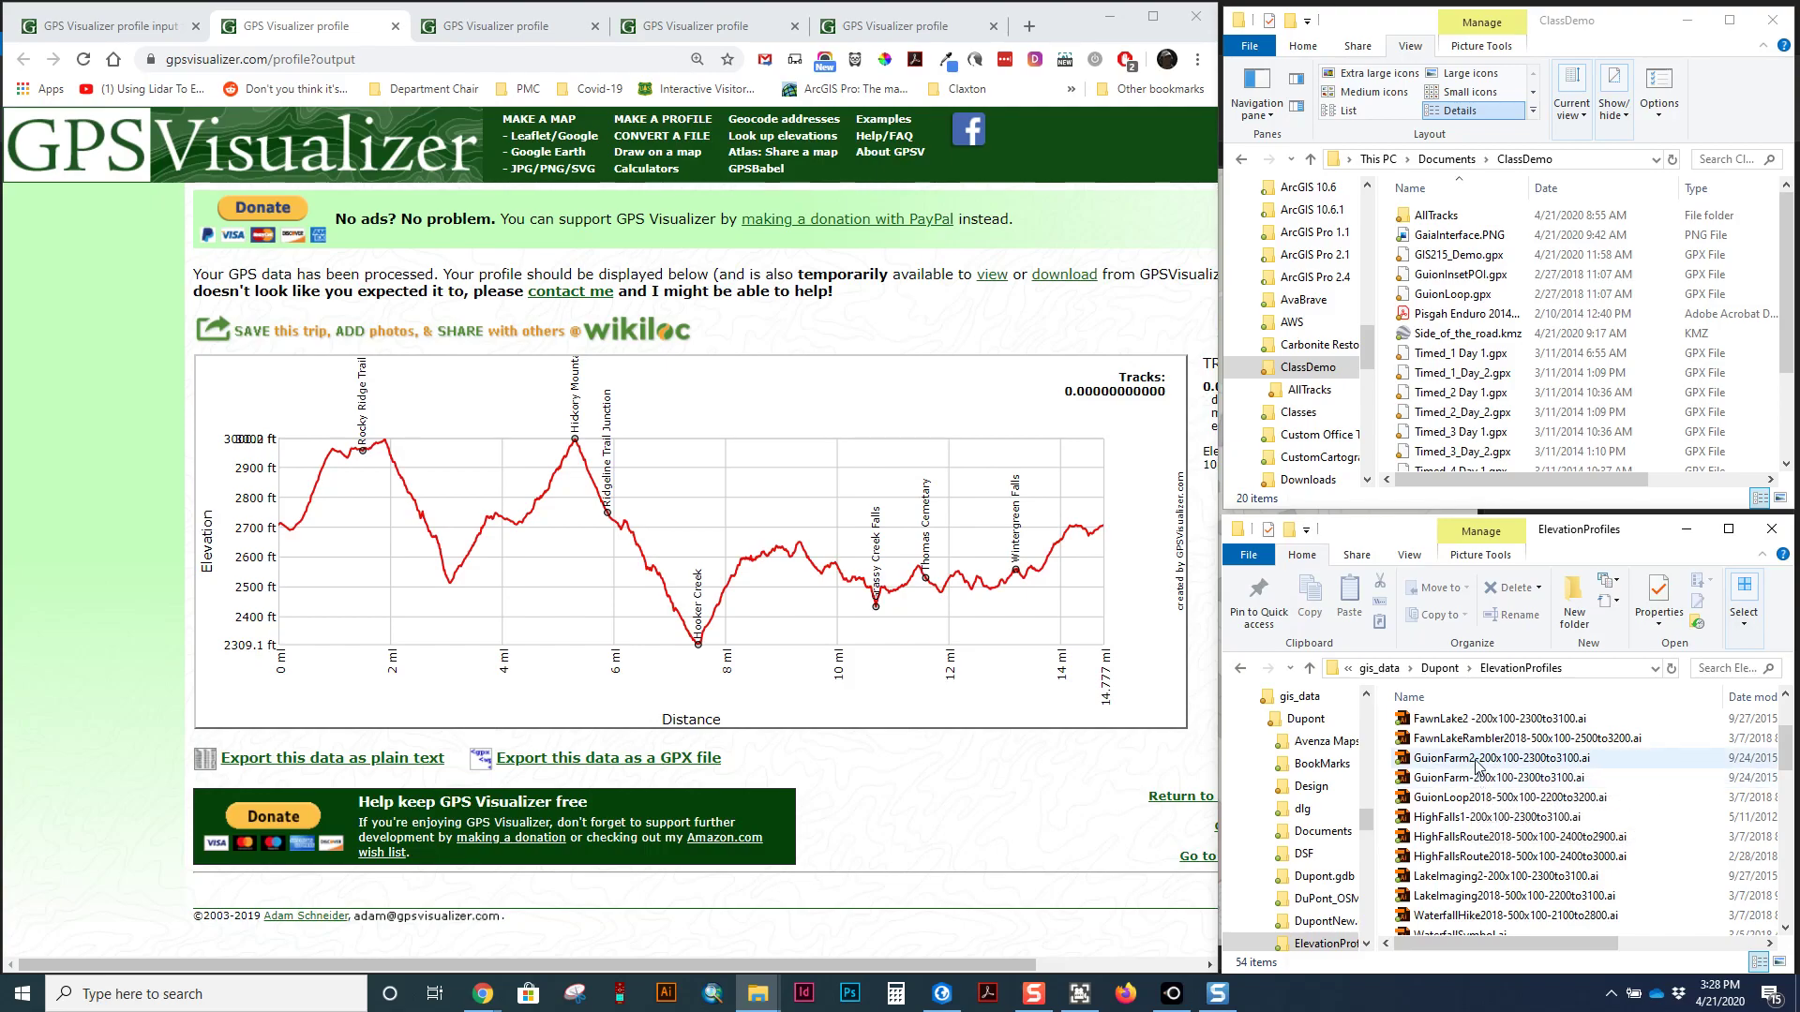
{"action": "left_click", "coordinate": [1478, 761]}
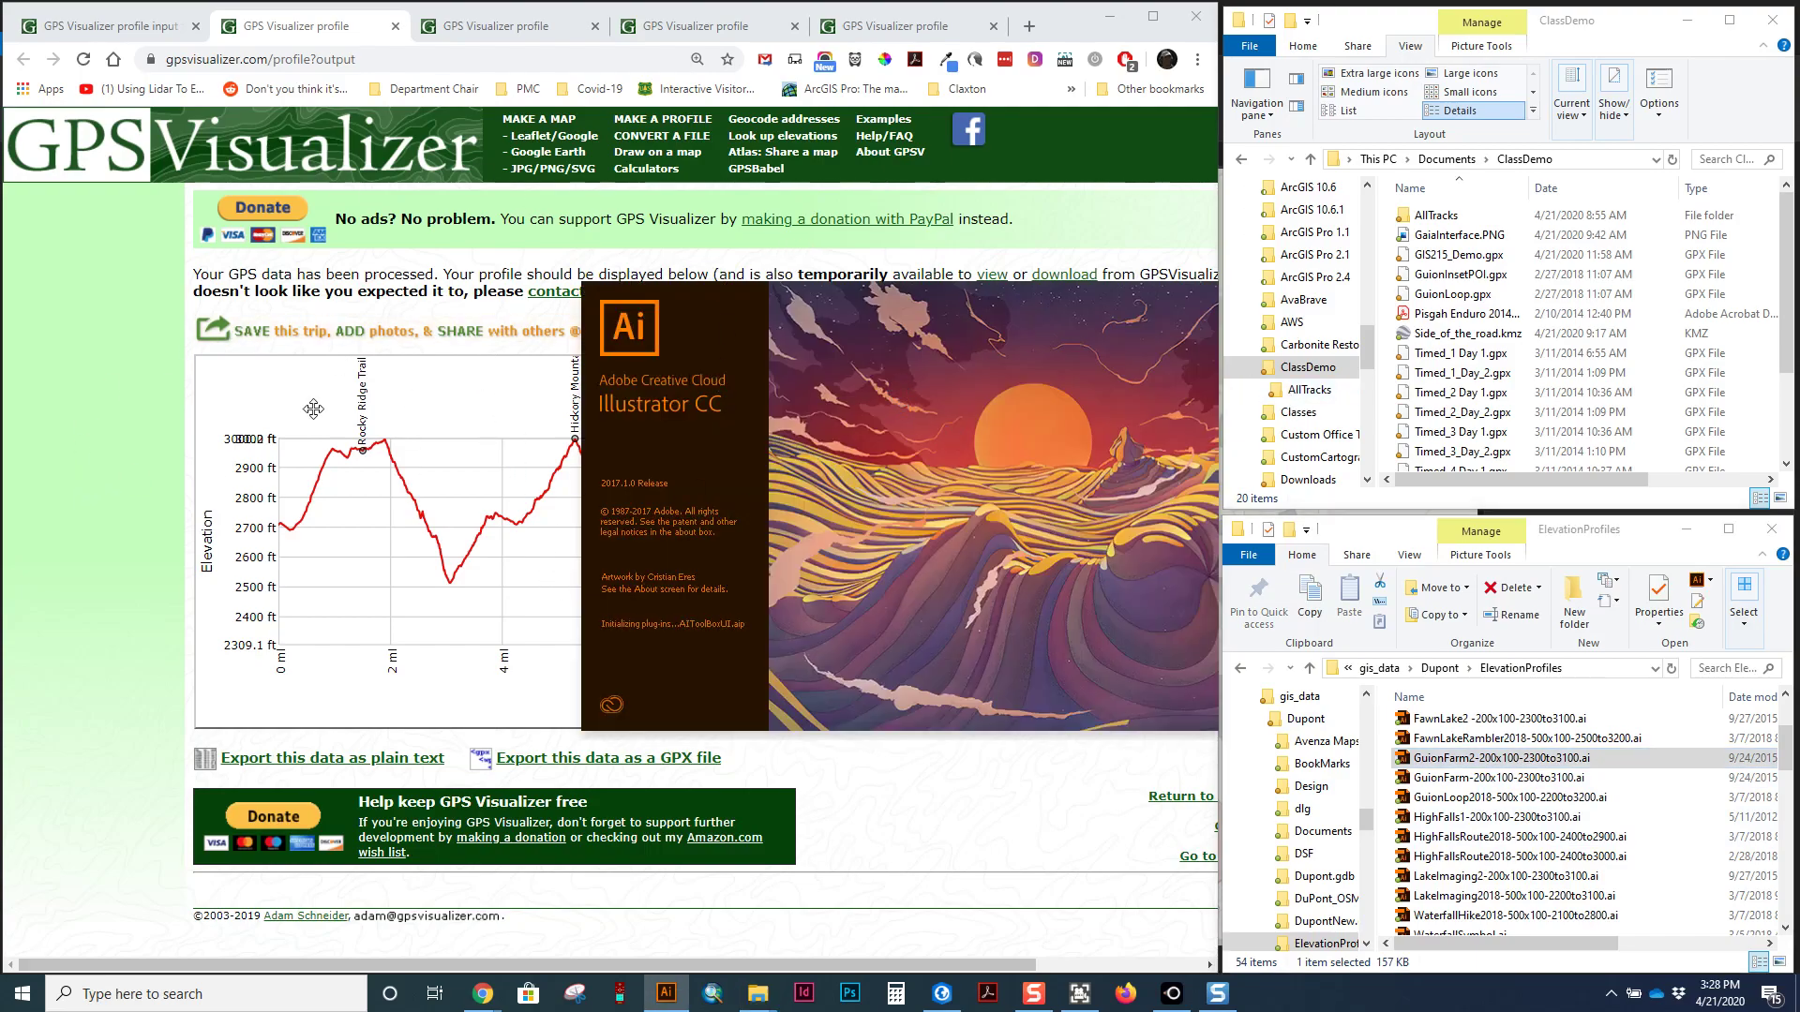
{"action": "left_click", "coordinate": [128, 503]}
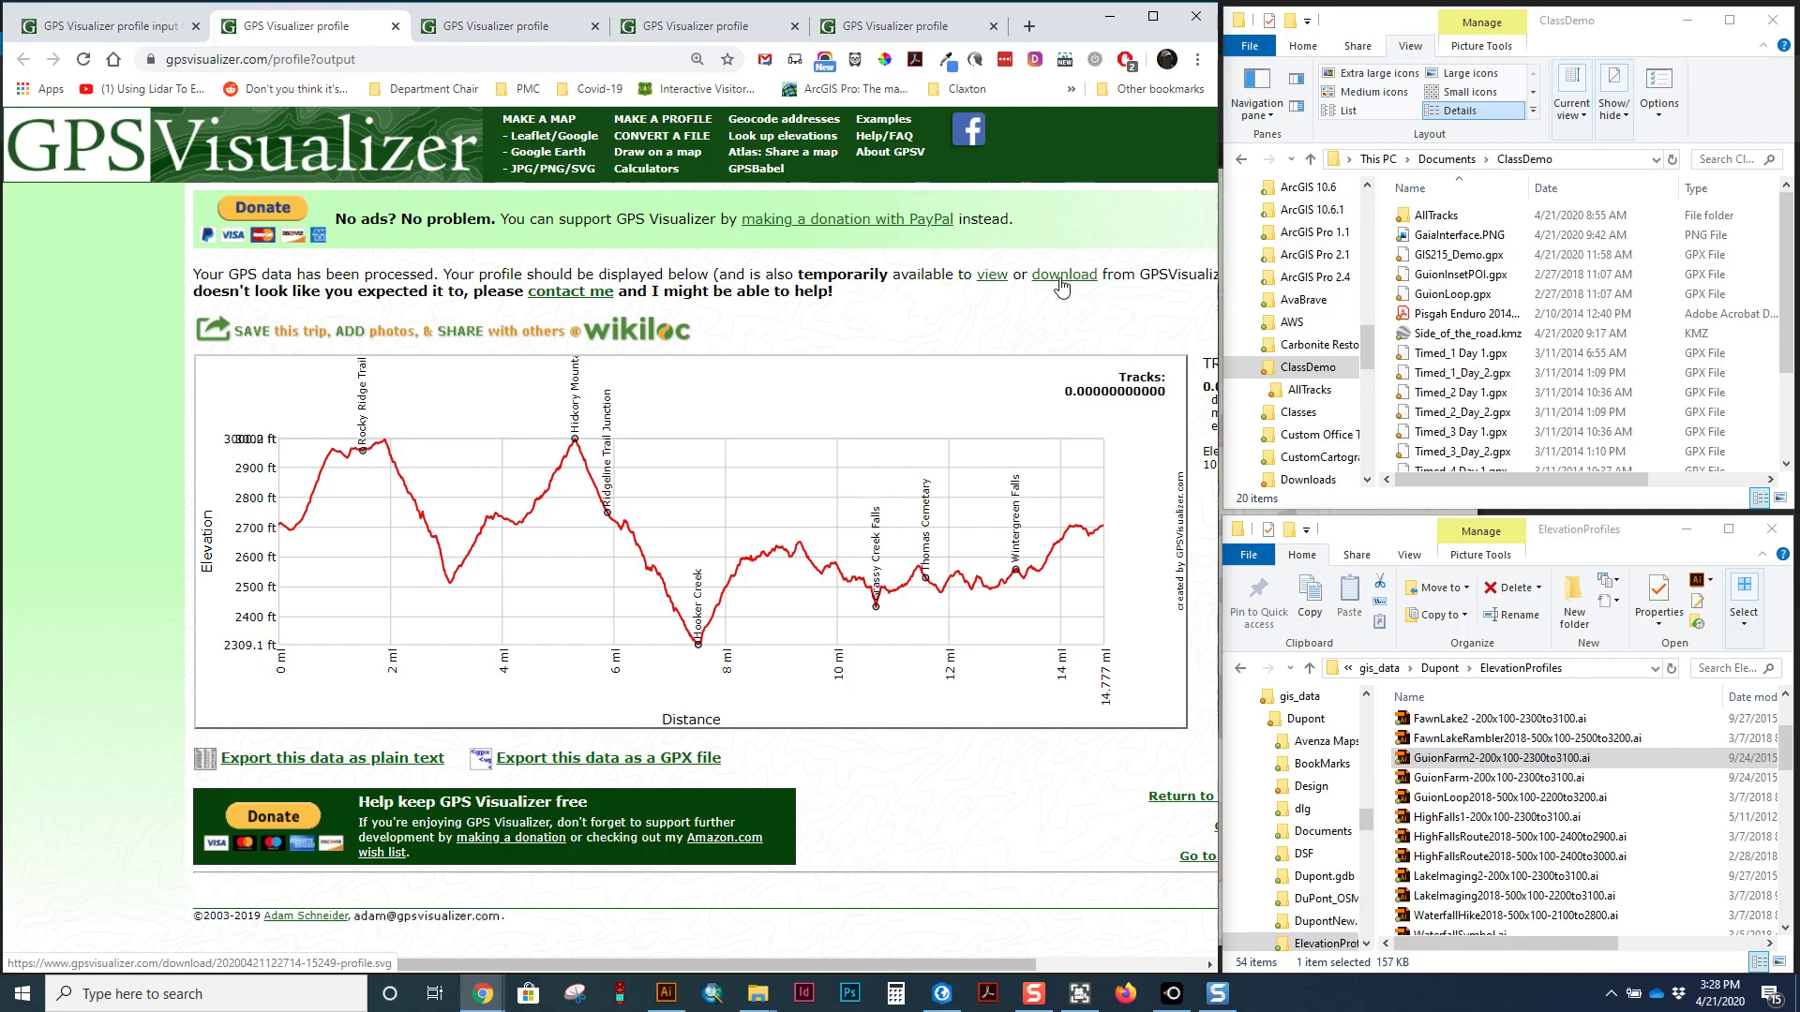
{"action": "left_click", "coordinate": [666, 993]}
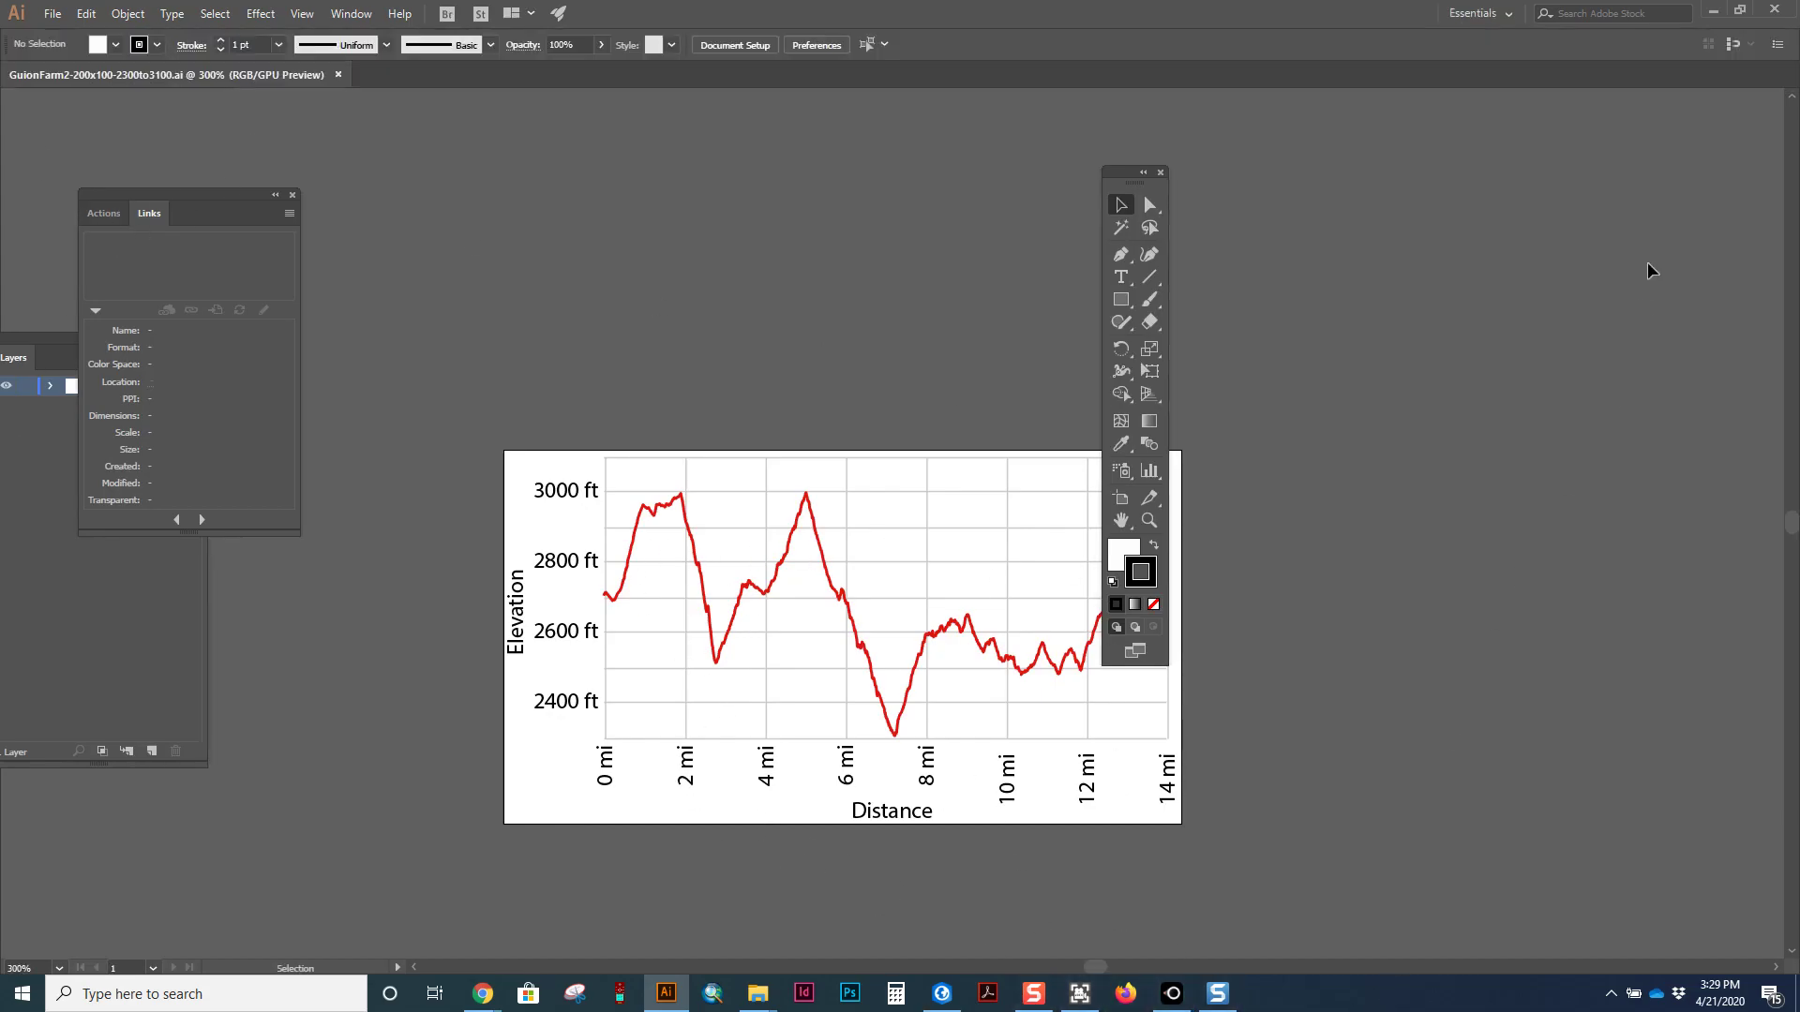
{"action": "left_click", "coordinate": [1708, 9]}
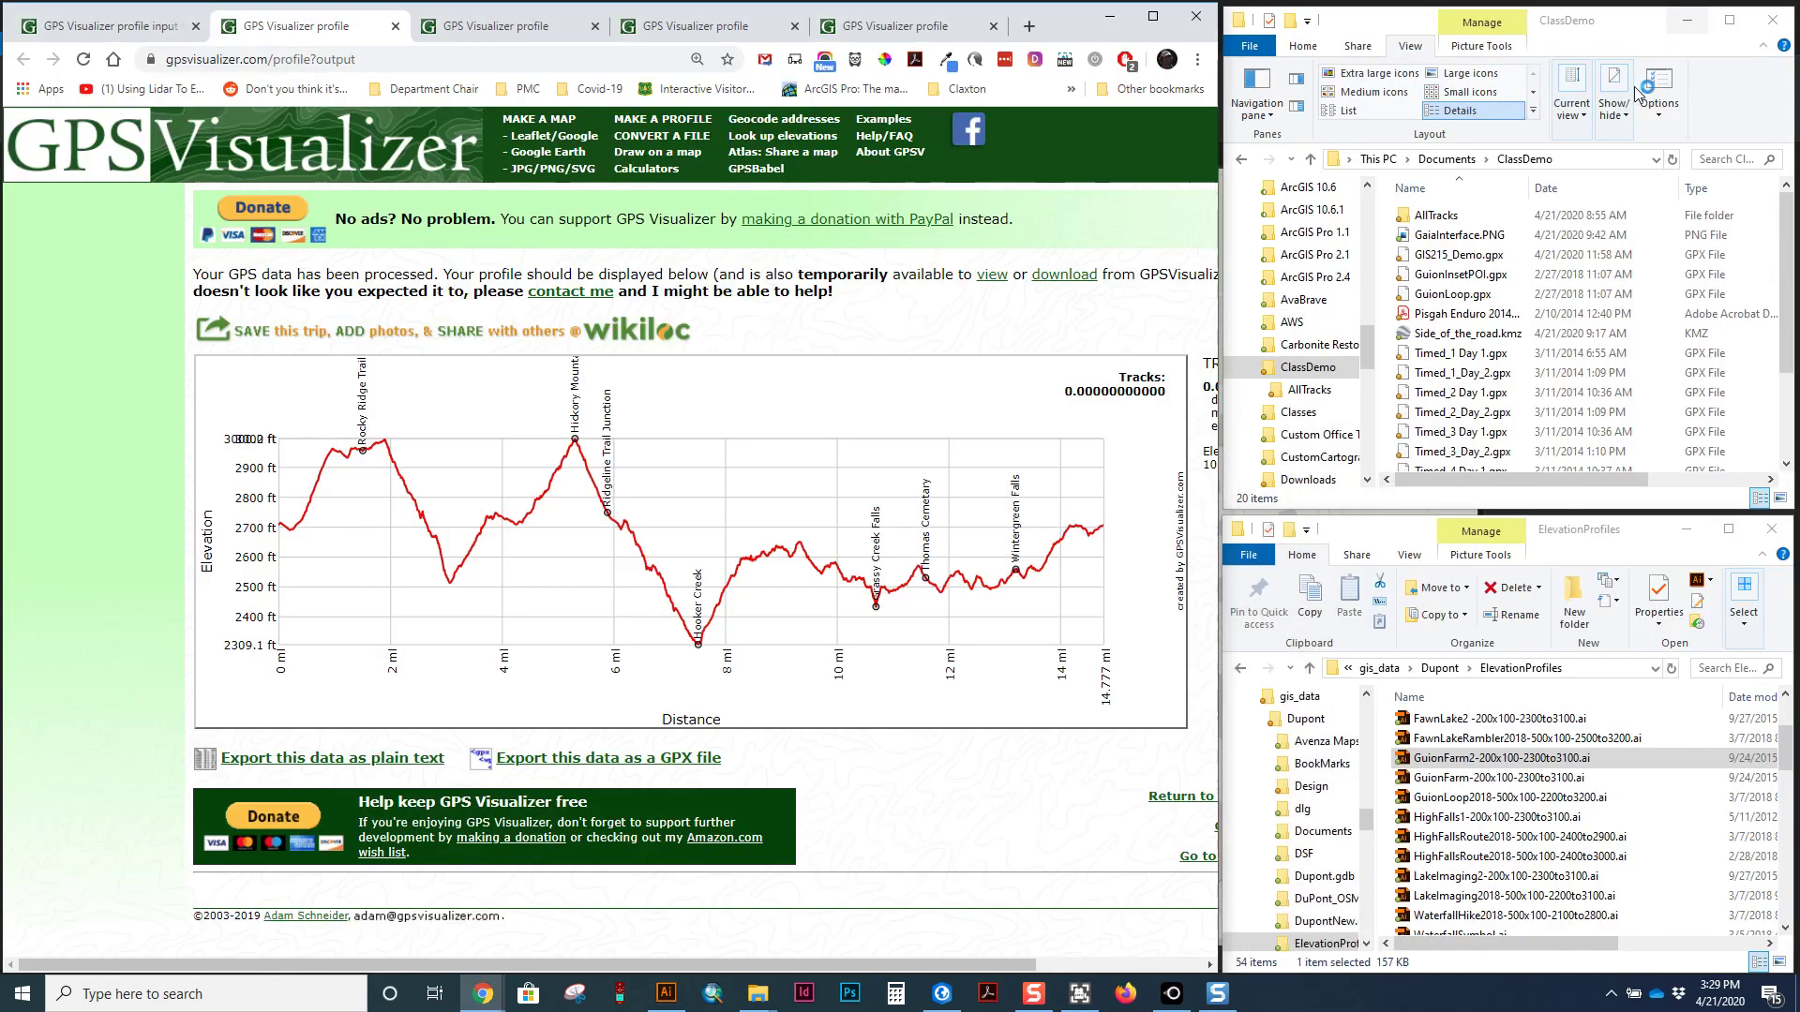
Open GuionLoop2018-500x100-2200to3200.ai in Illustrator and move the floating panels off the artwork.
{"action": "double_click", "coordinate": [1493, 798]}
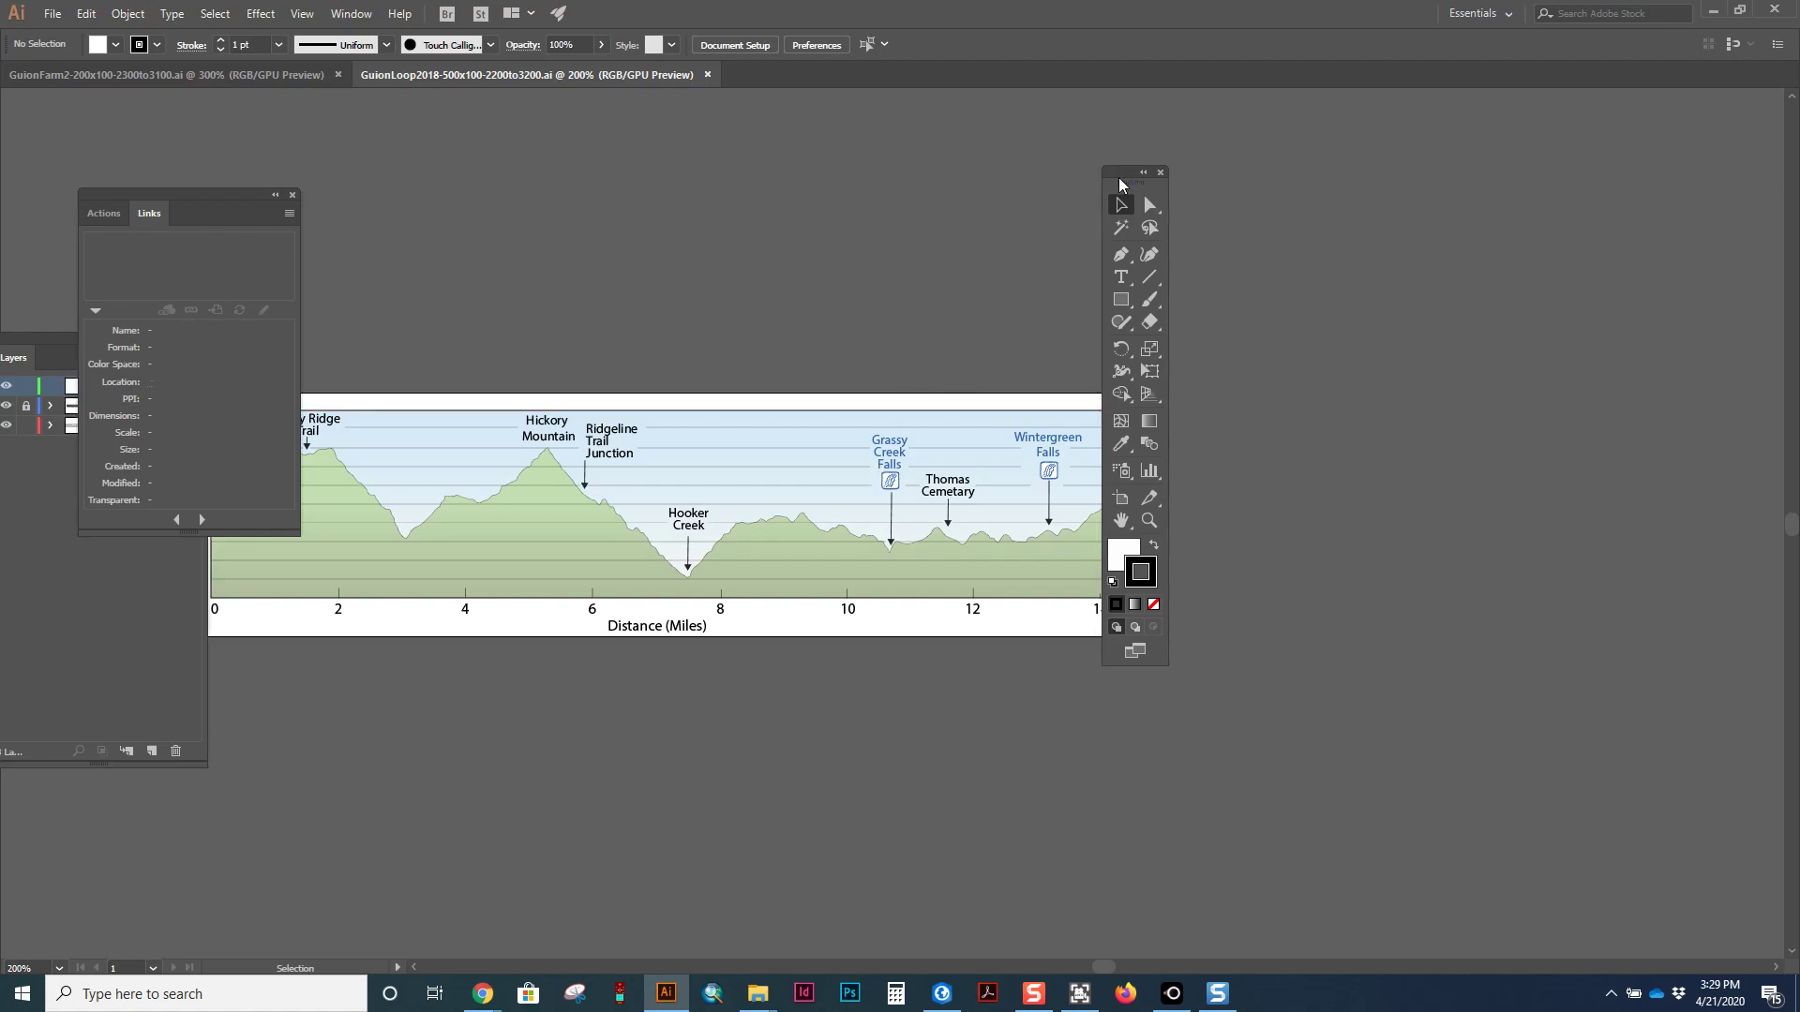
{"action": "left_click_drag", "start_coordinate": [209, 235], "coordinate": [1603, 253]}
{"action": "left_click_drag", "start_coordinate": [137, 342], "coordinate": [1569, 302]}
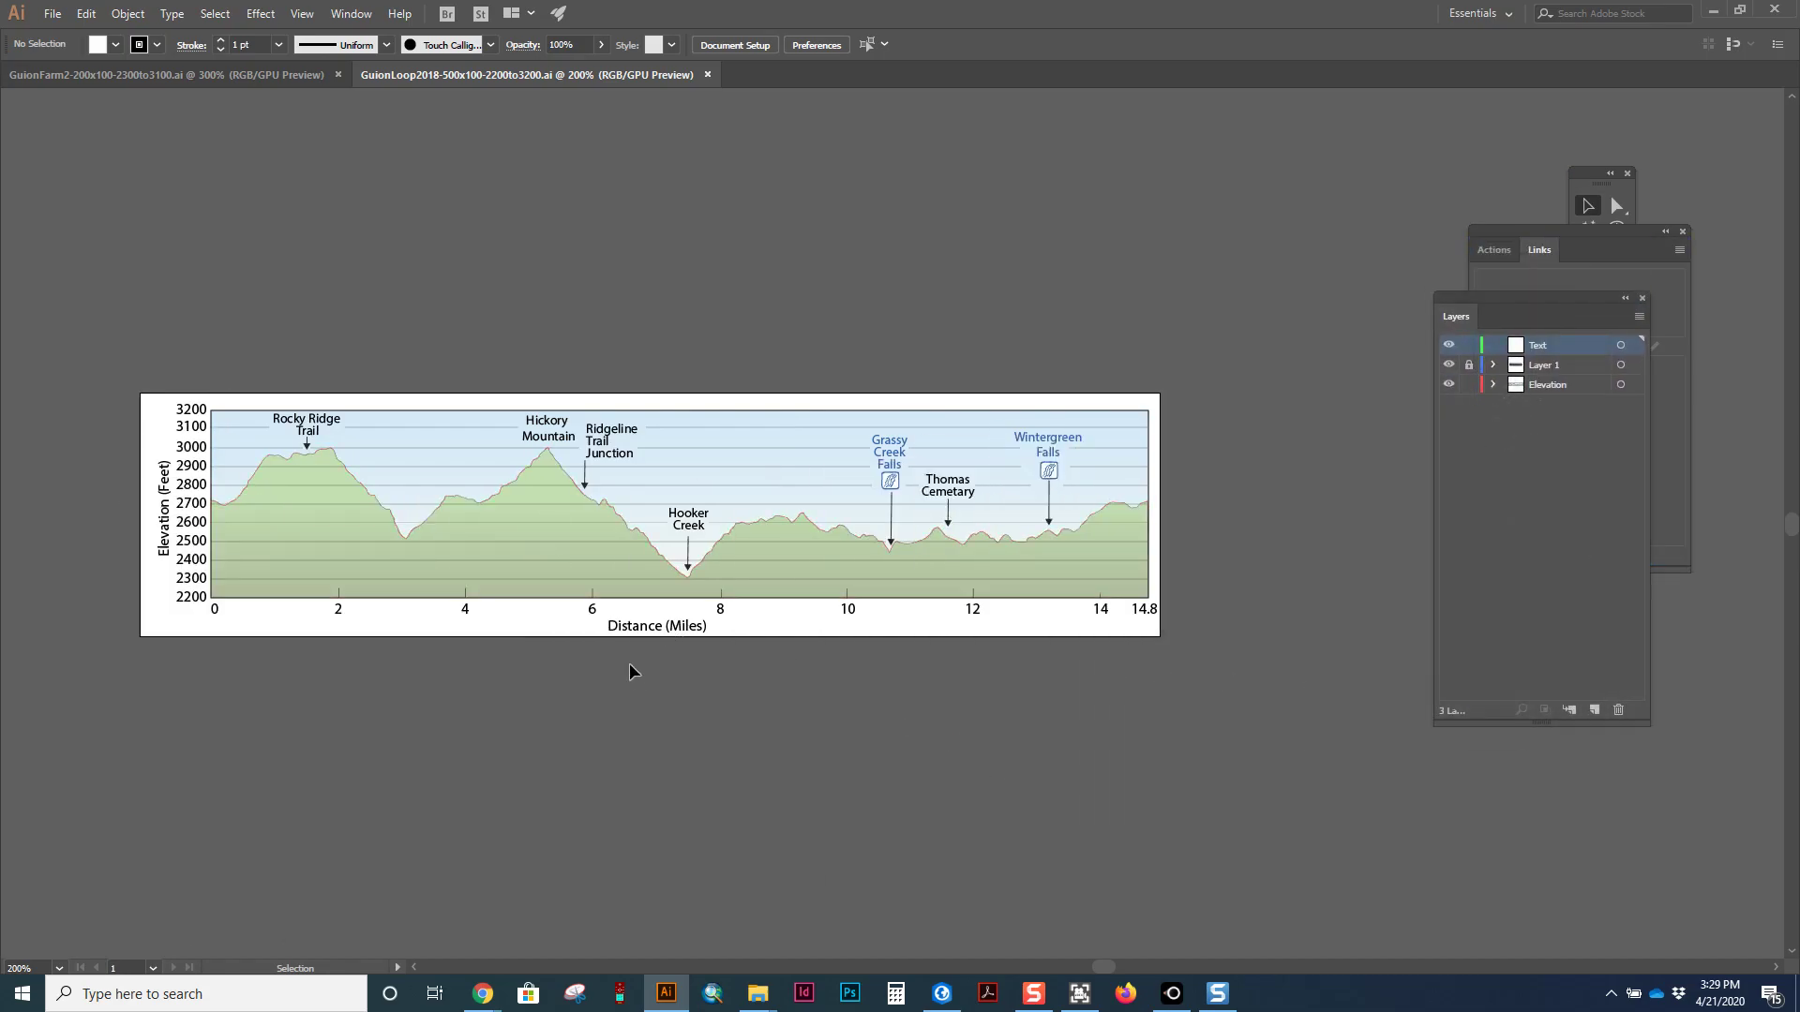
Compare the GPS Visualizer profile result and input form with the GuionFarm2 and GuionLoop2018 profiles open in Illustrator.
{"action": "key", "text": "alt+Tab"}
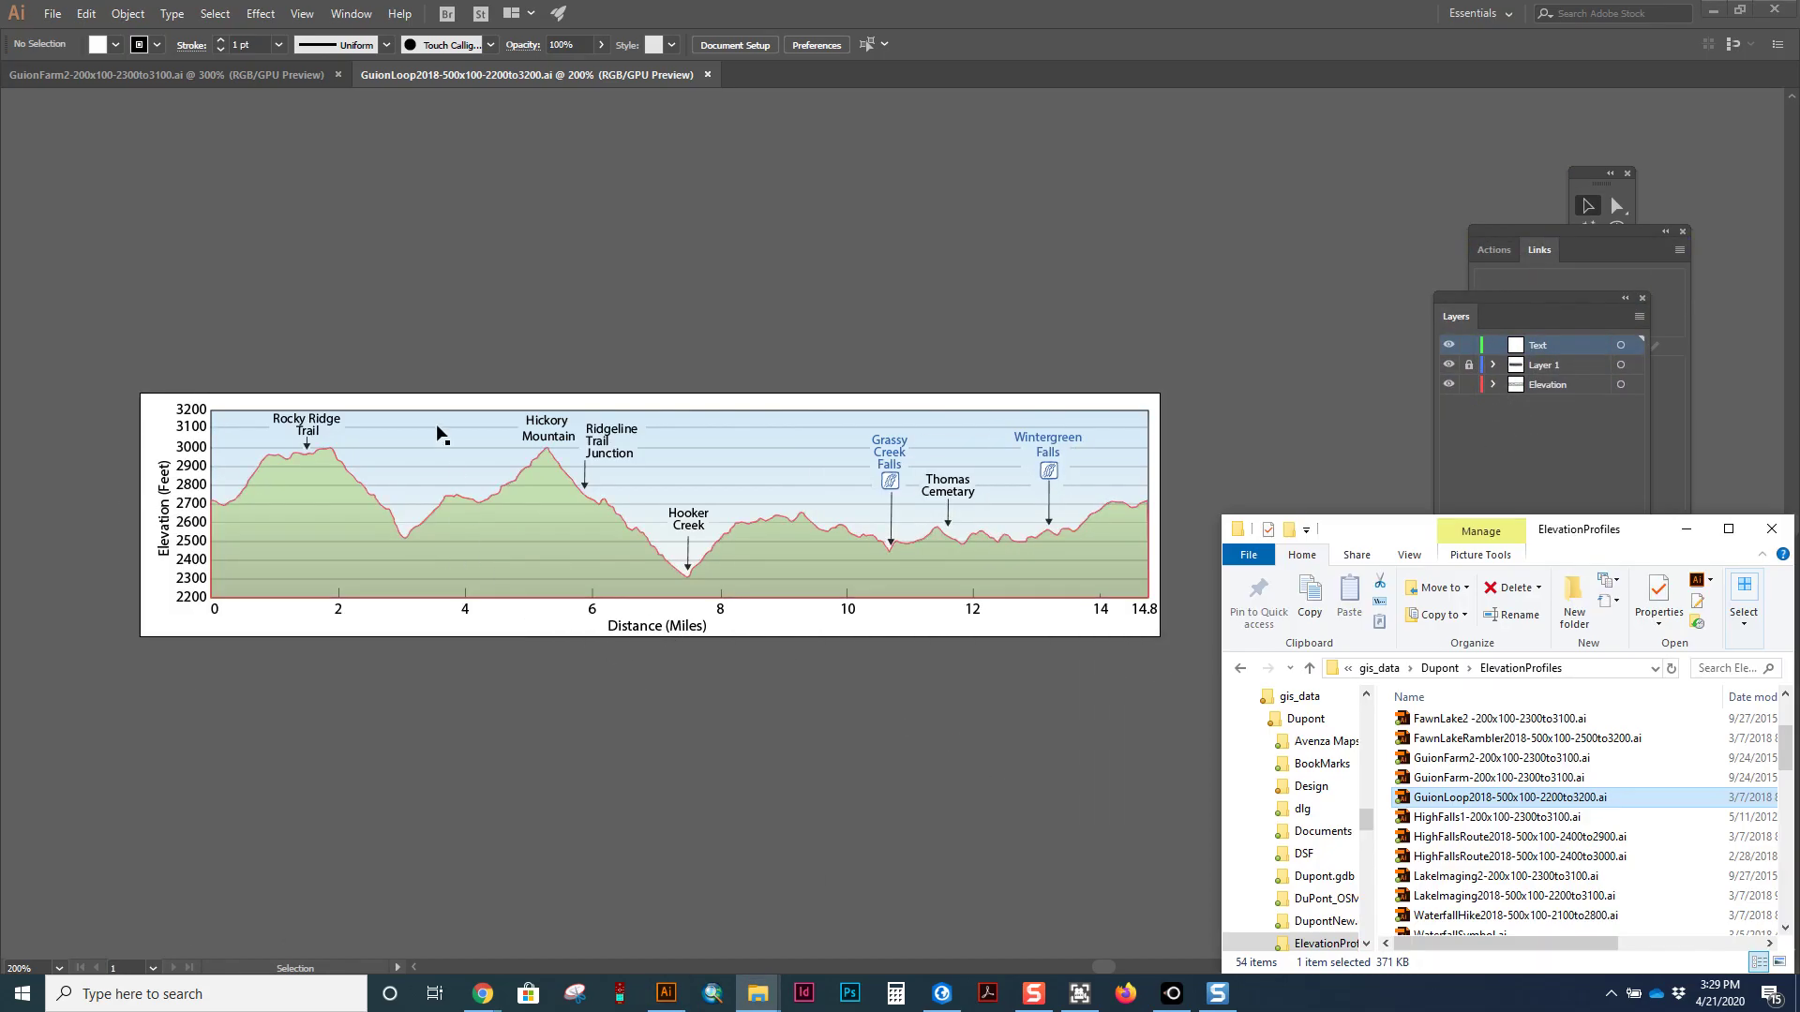
{"action": "key", "text": "alt+Tab"}
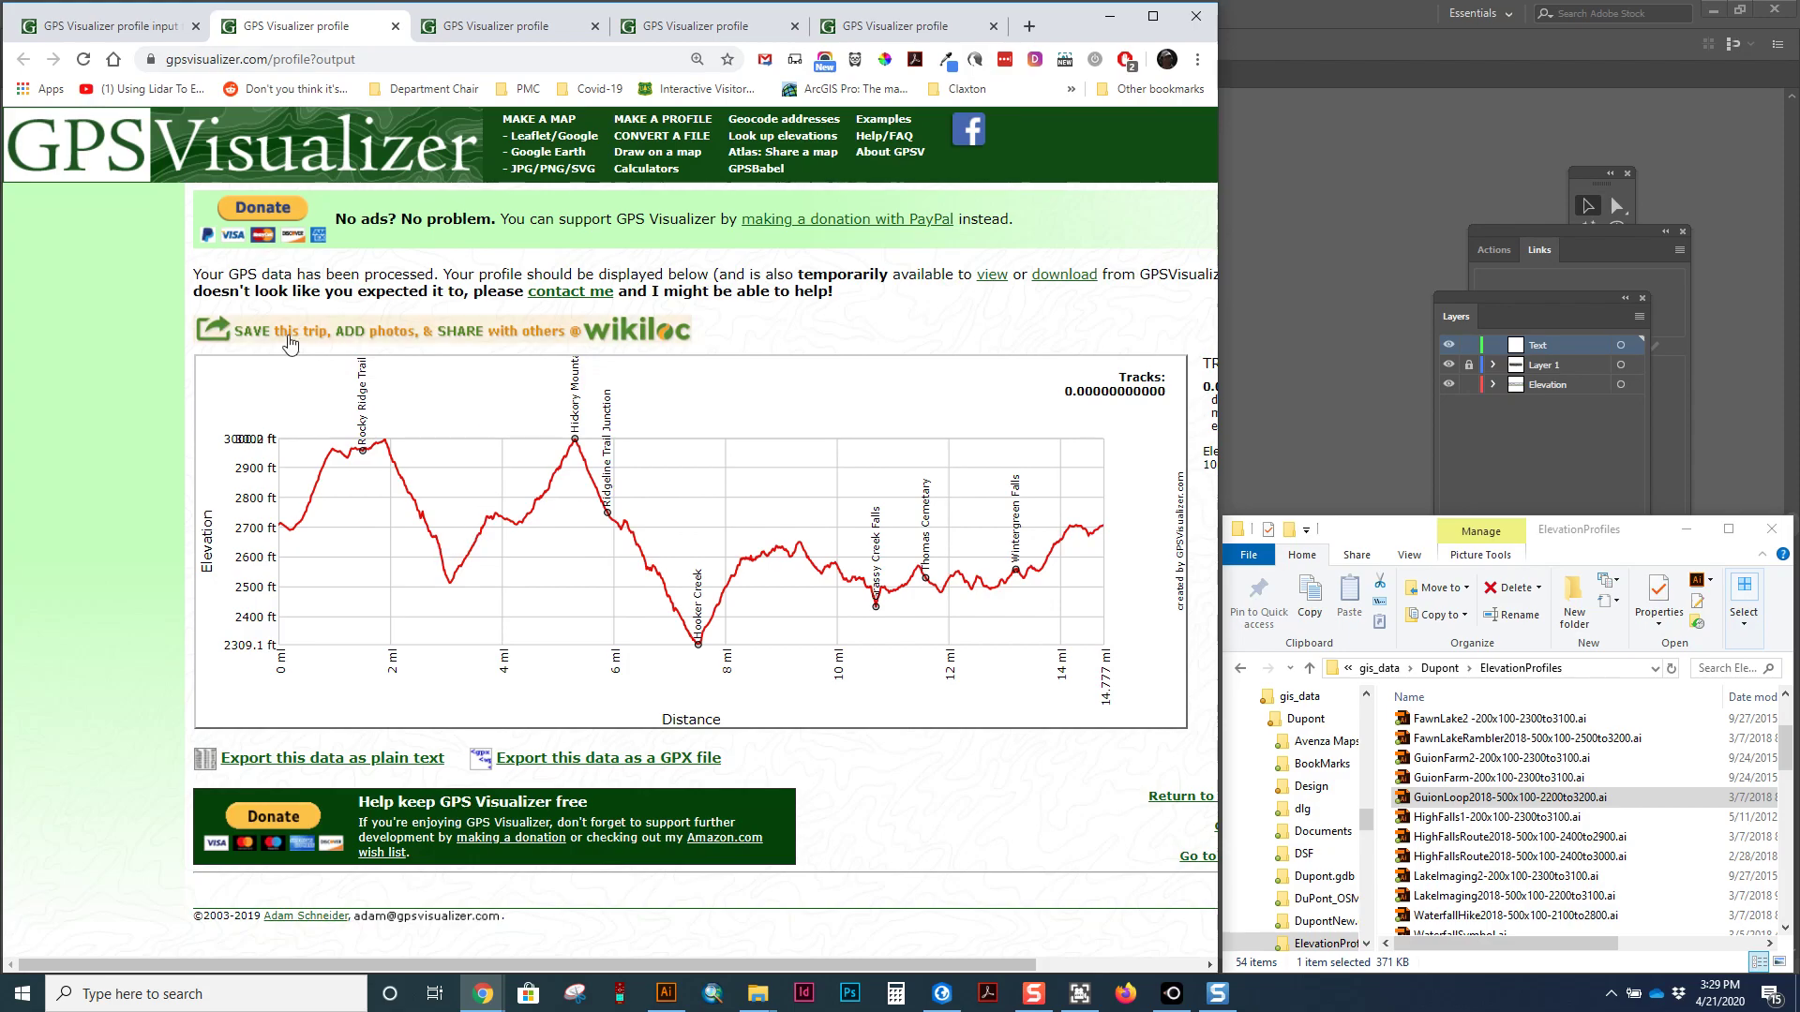
{"action": "left_click", "coordinate": [99, 26]}
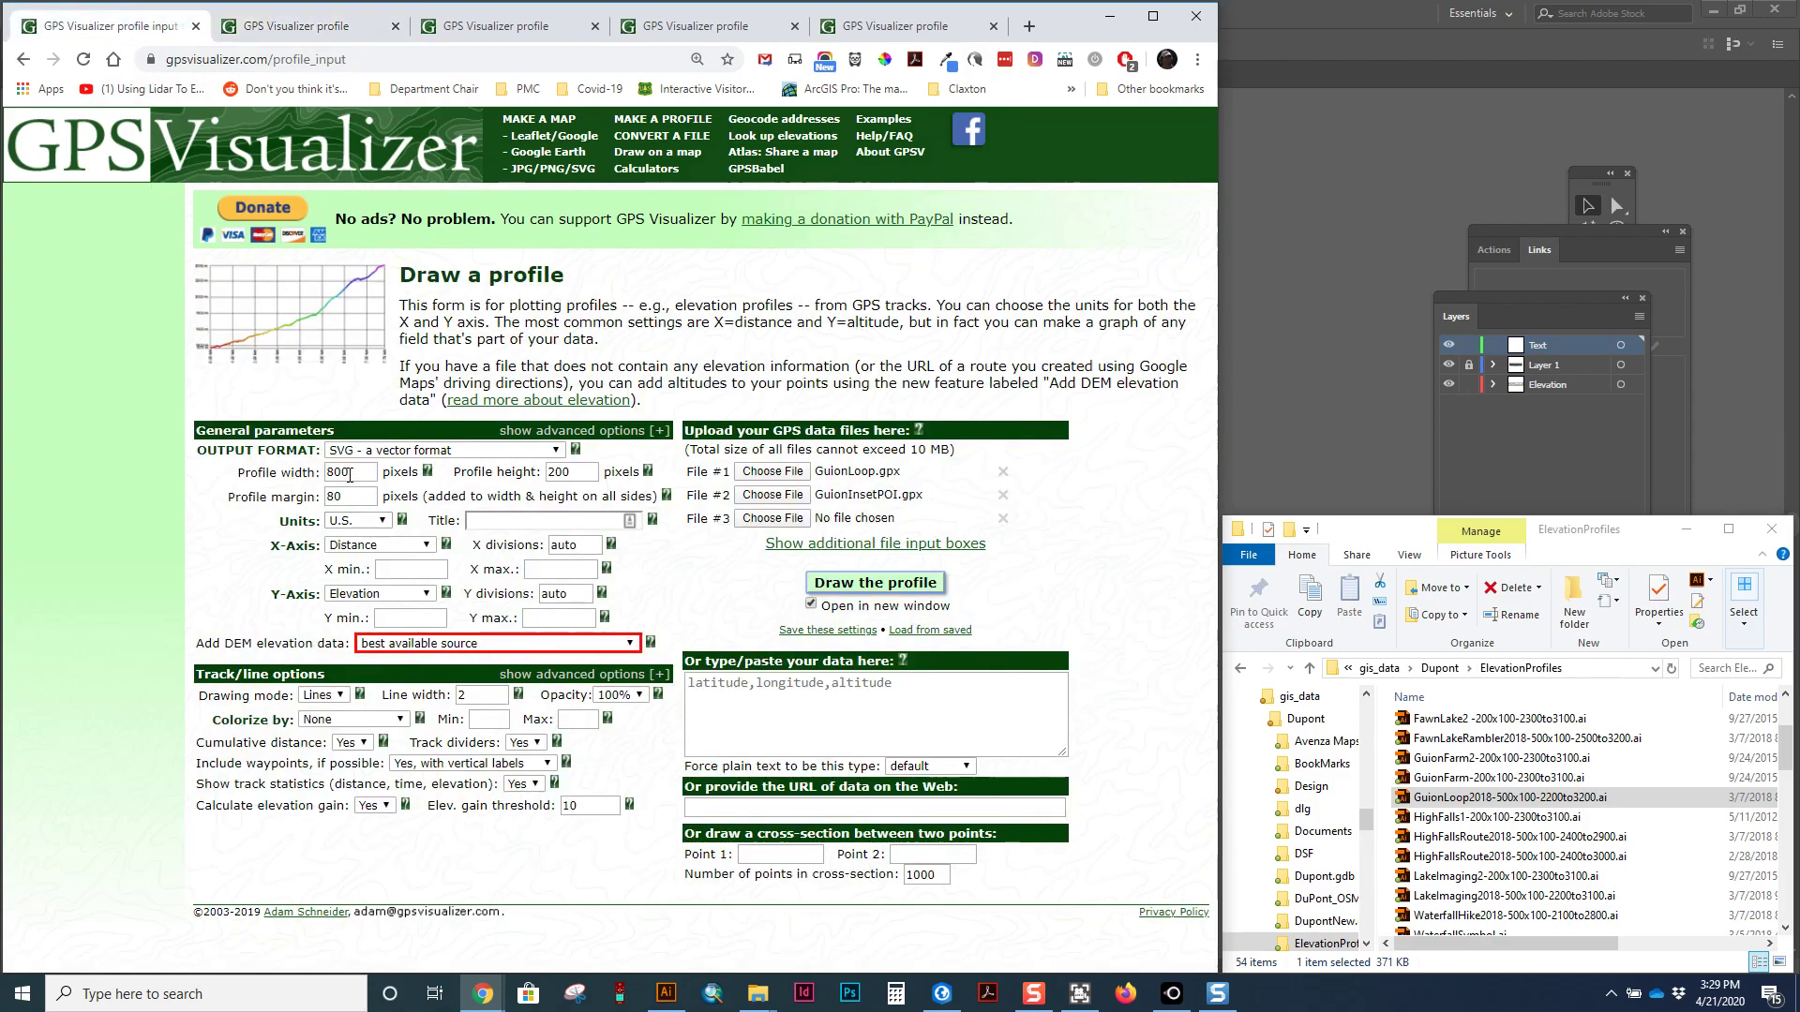
{"action": "key", "text": "alt+Tab"}
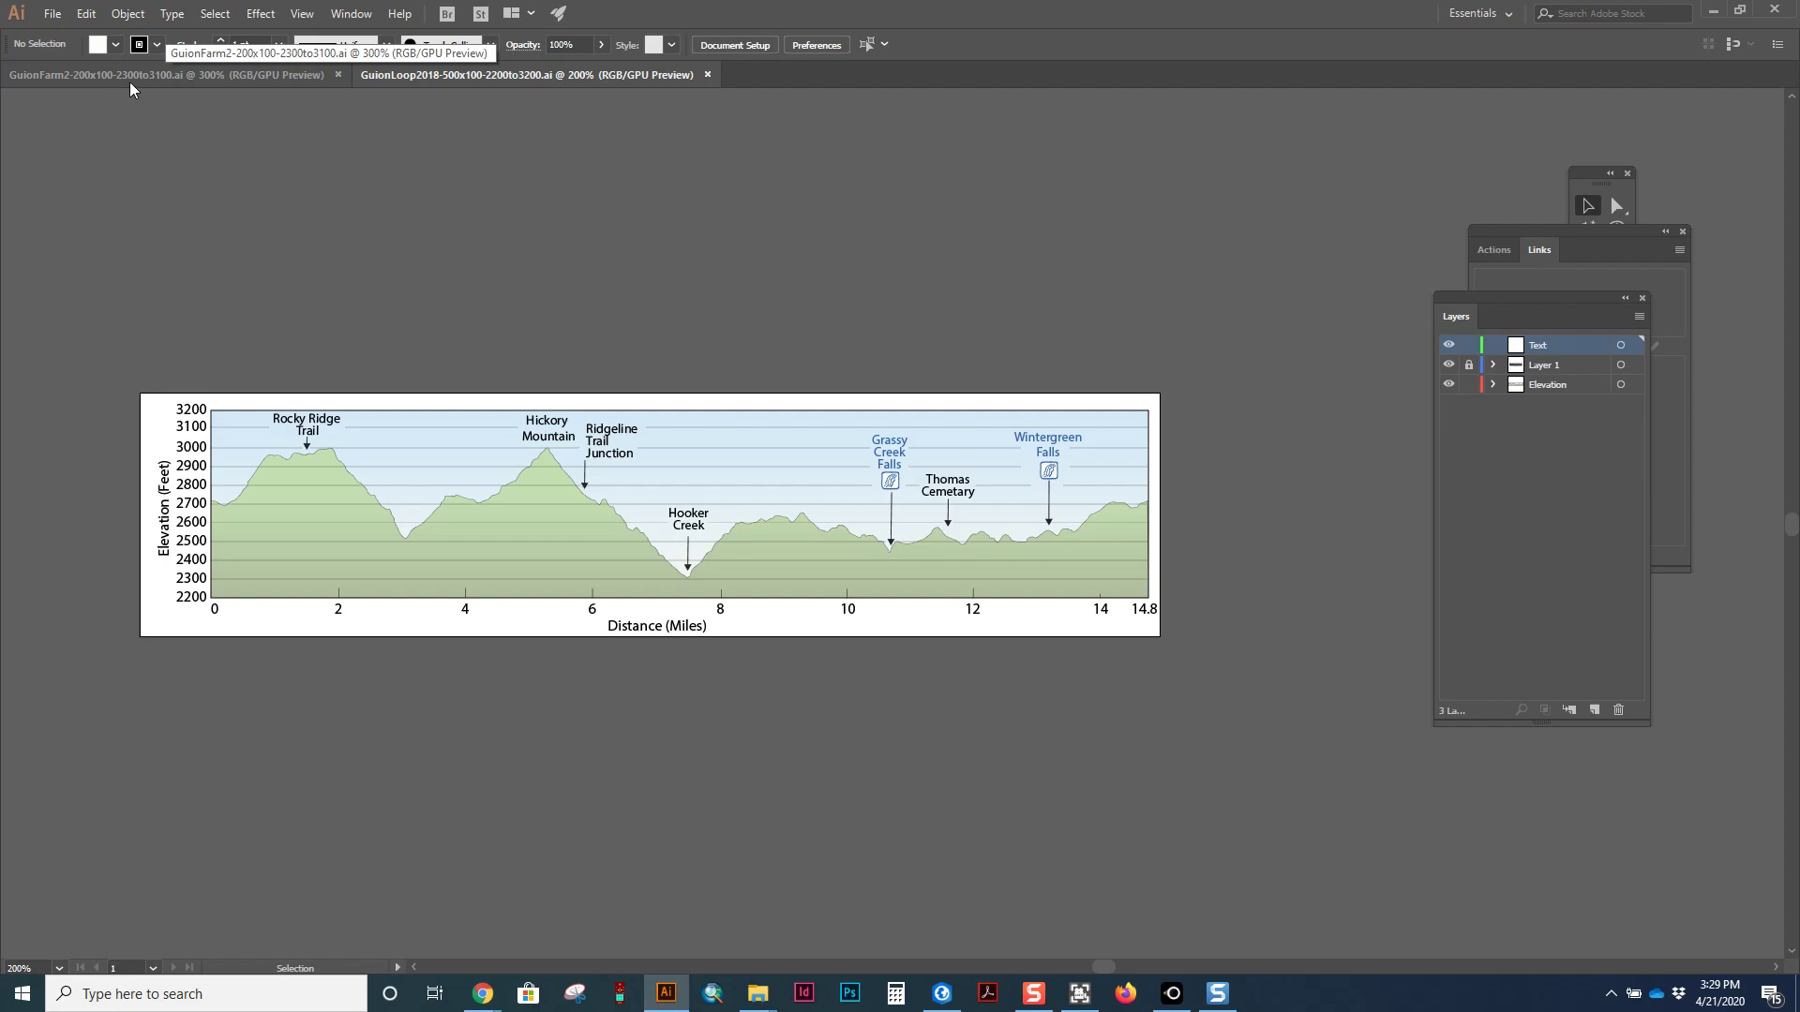
{"action": "left_click", "coordinate": [157, 76]}
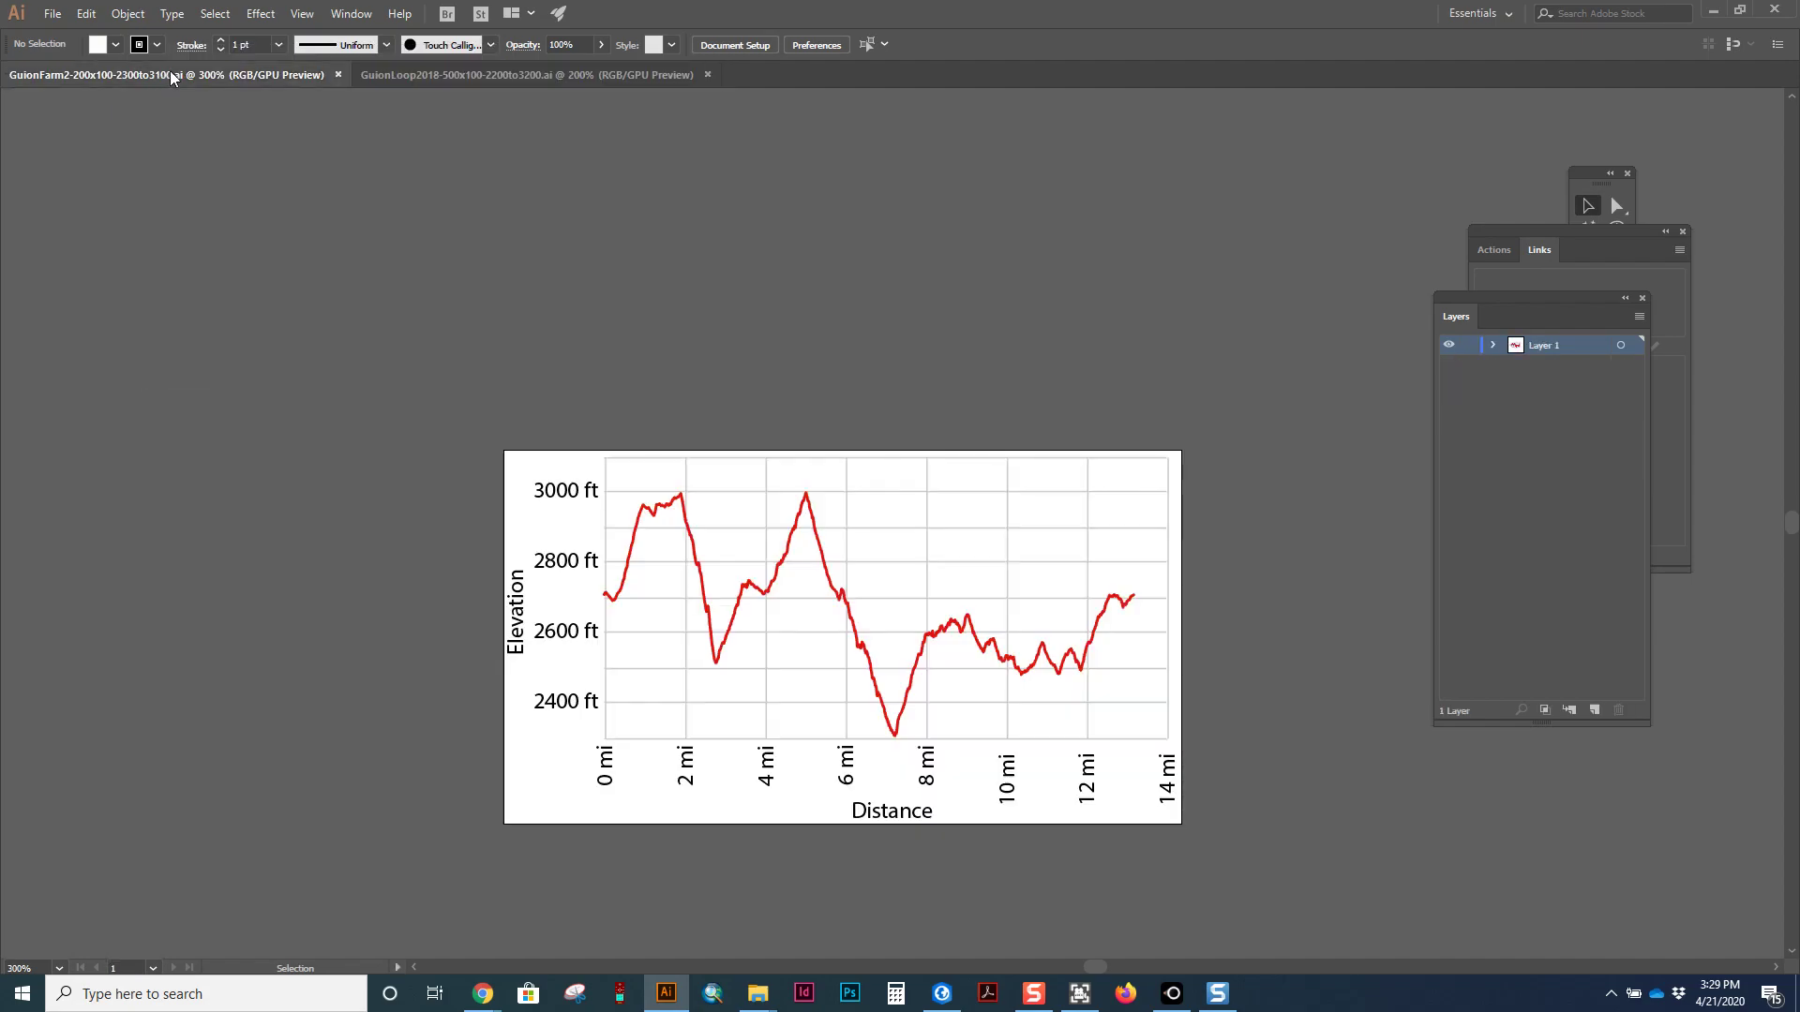
{"action": "left_click", "coordinate": [409, 75]}
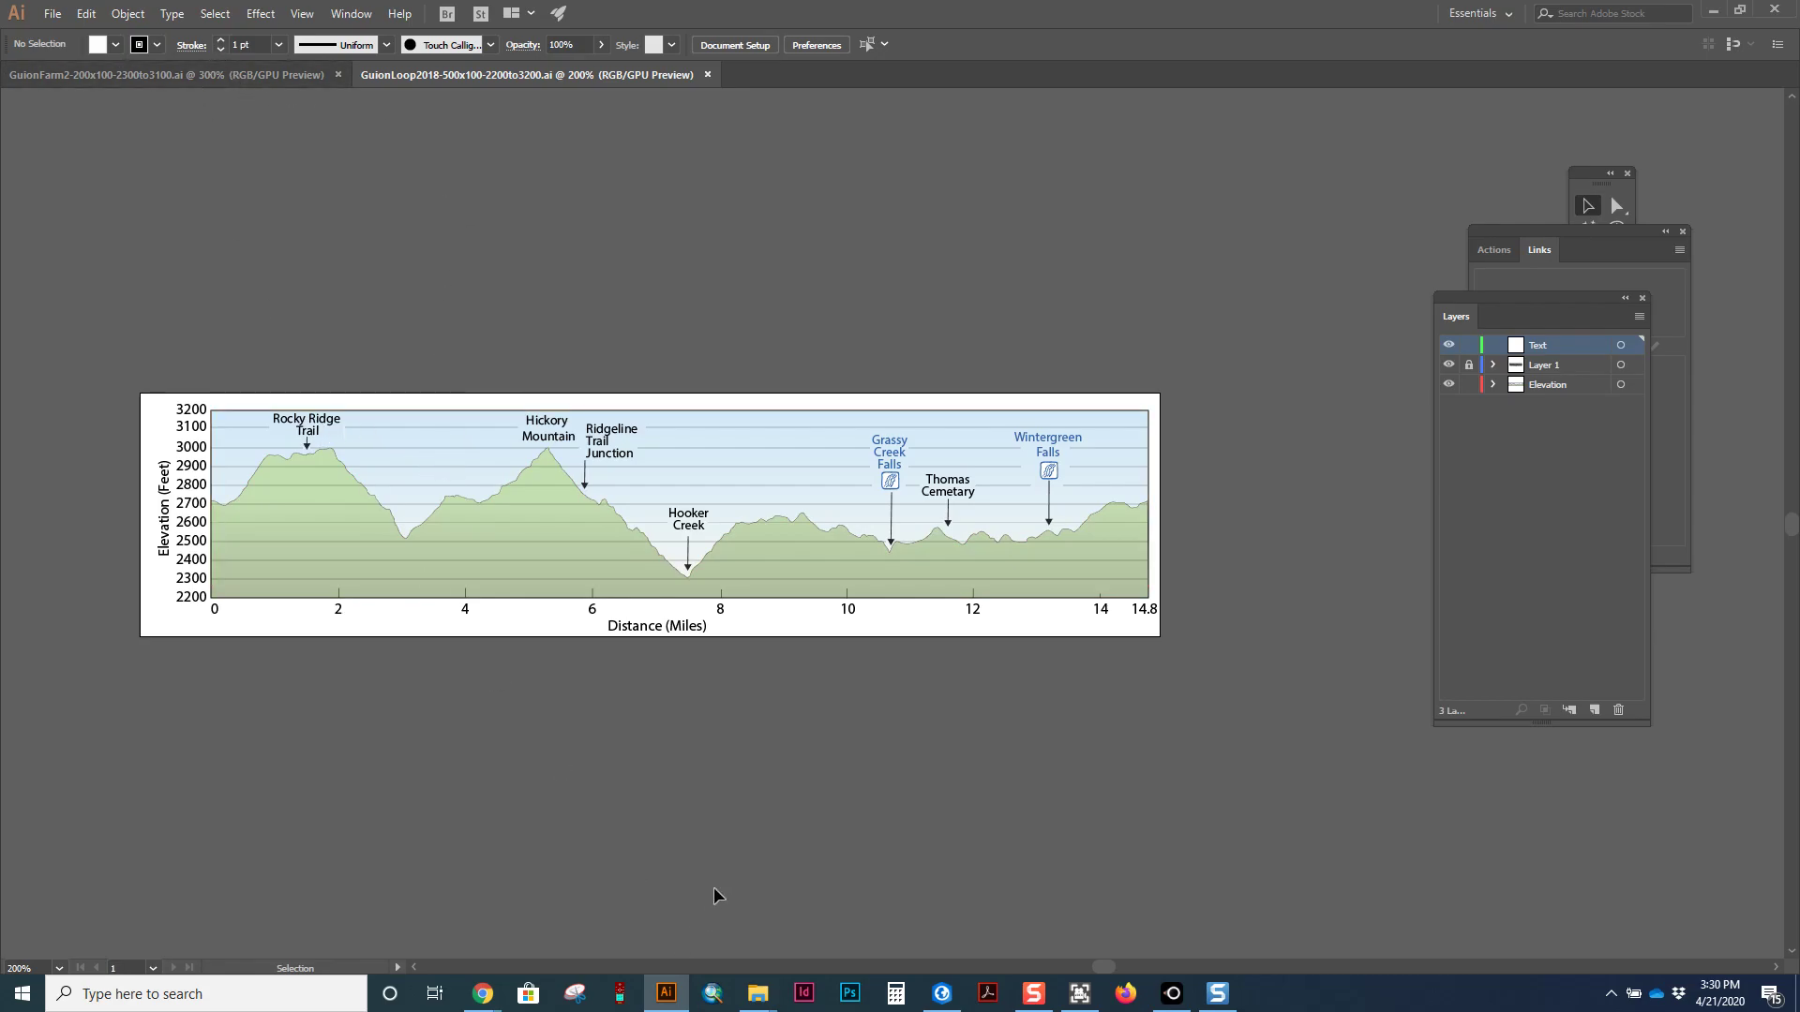
Compare the waypoint-labeled profile in GPS Visualizer with the styled GuionLoop2018 artwork in Illustrator, and return to the Draw a profile form.
{"action": "key", "text": "alt+Tab"}
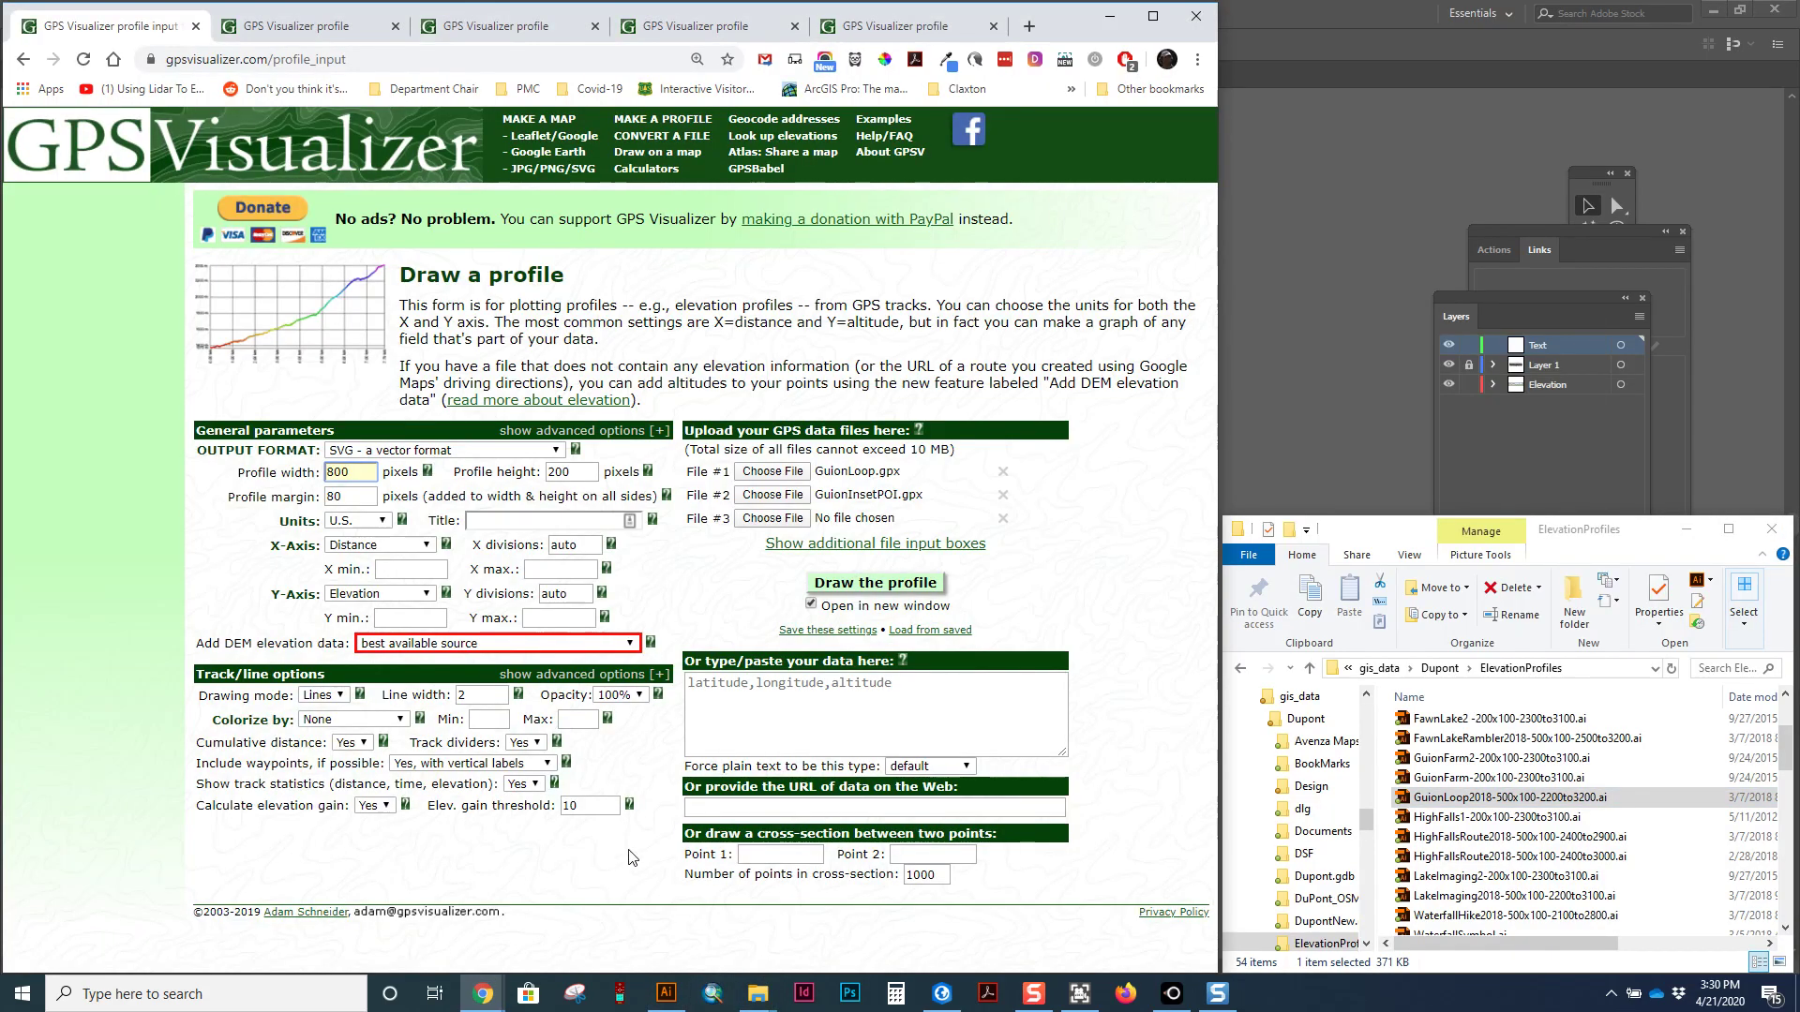
{"action": "left_click", "coordinate": [295, 26]}
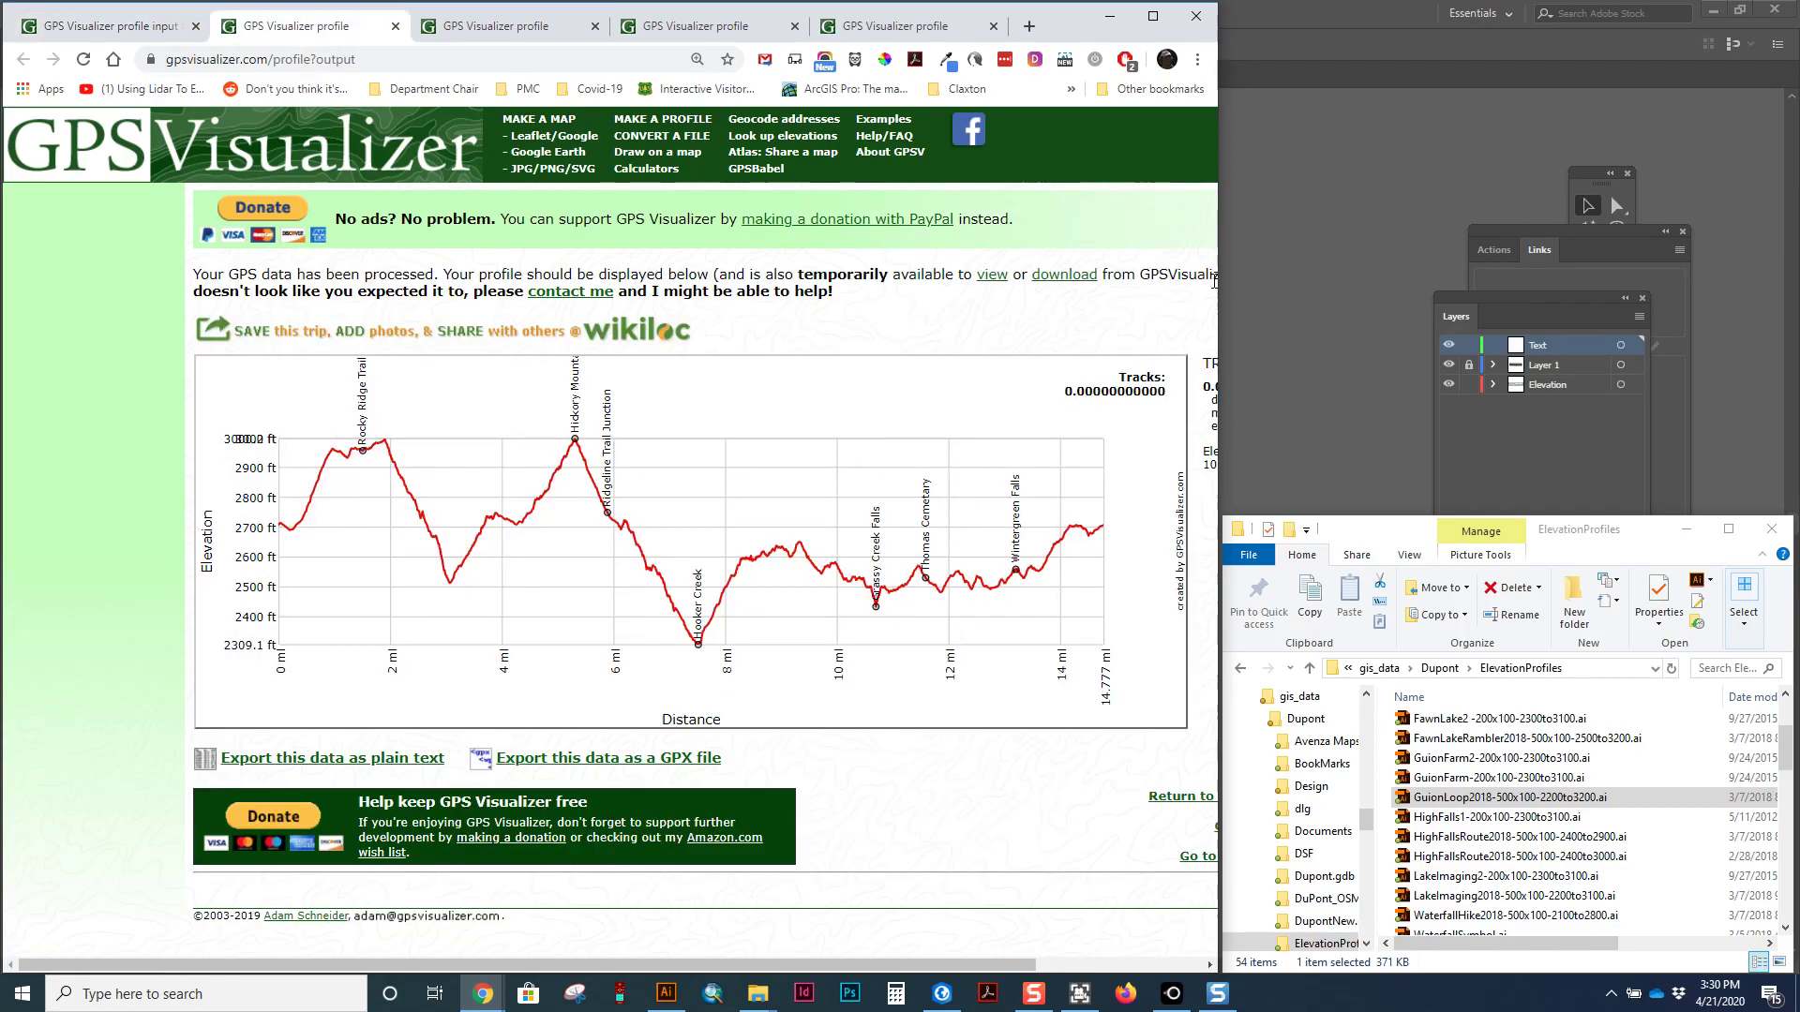
{"action": "key", "text": "alt+Tab"}
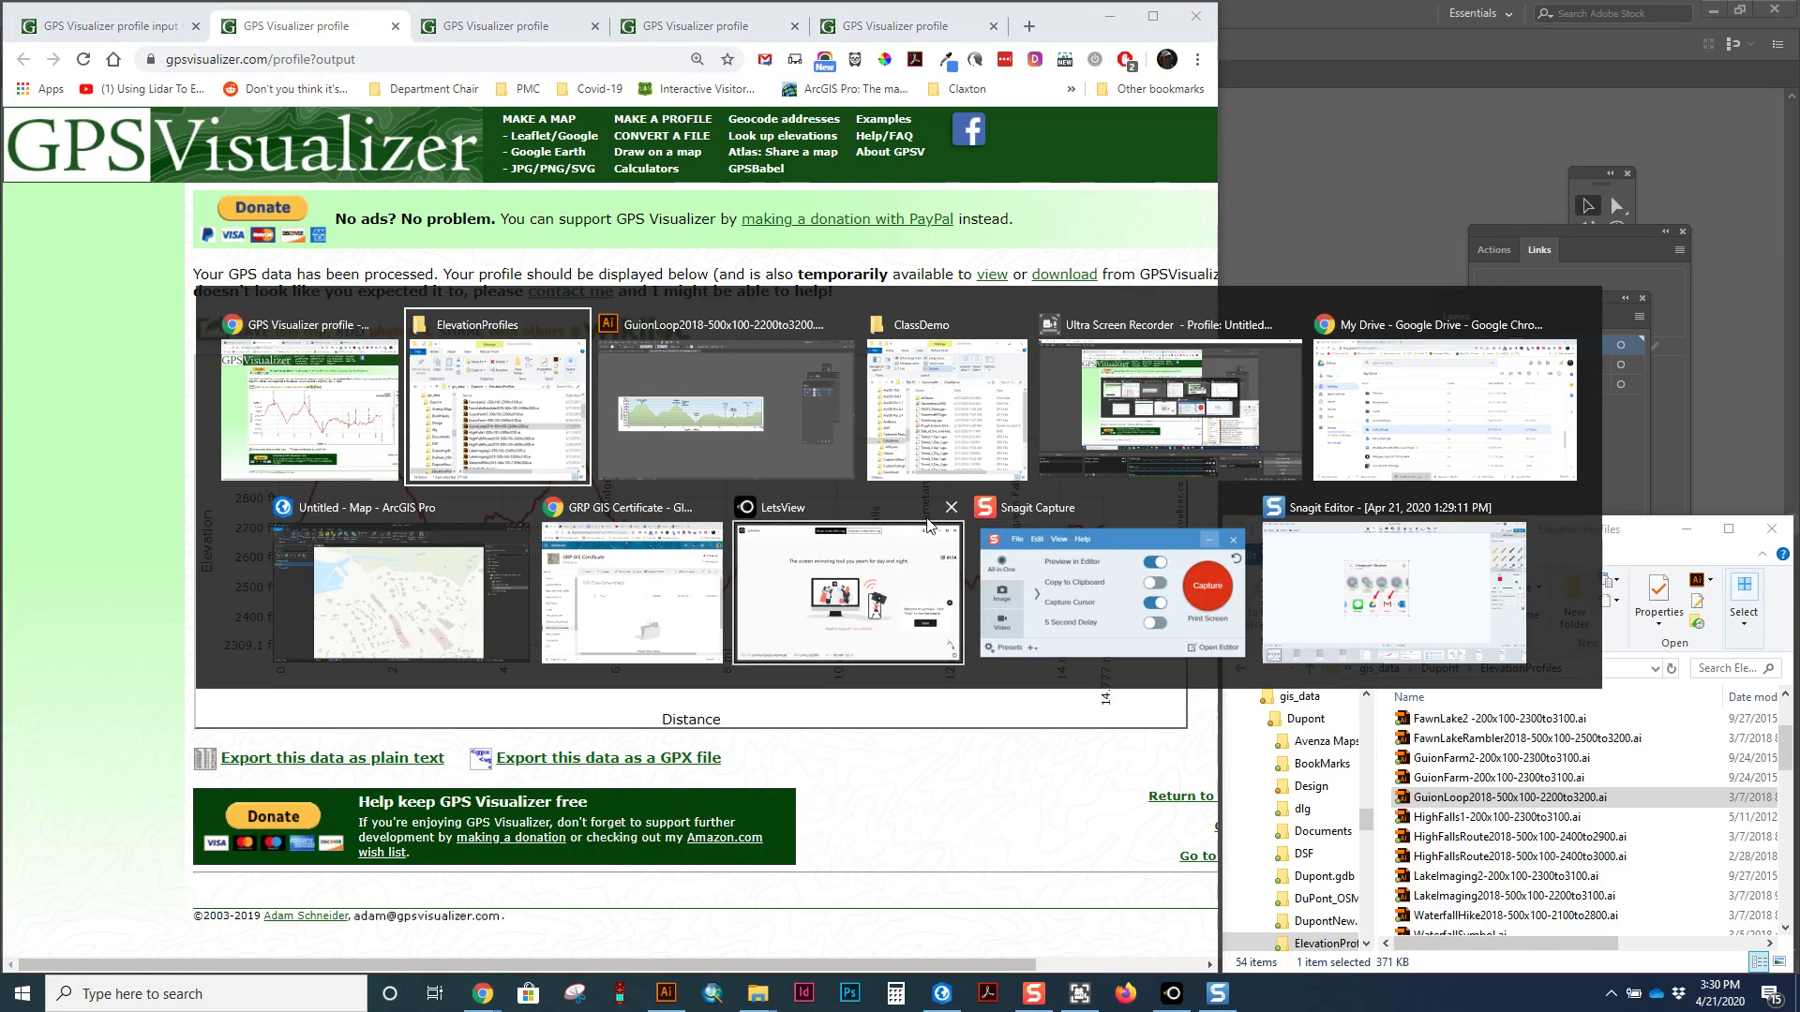
{"action": "key", "text": "alt+Tab"}
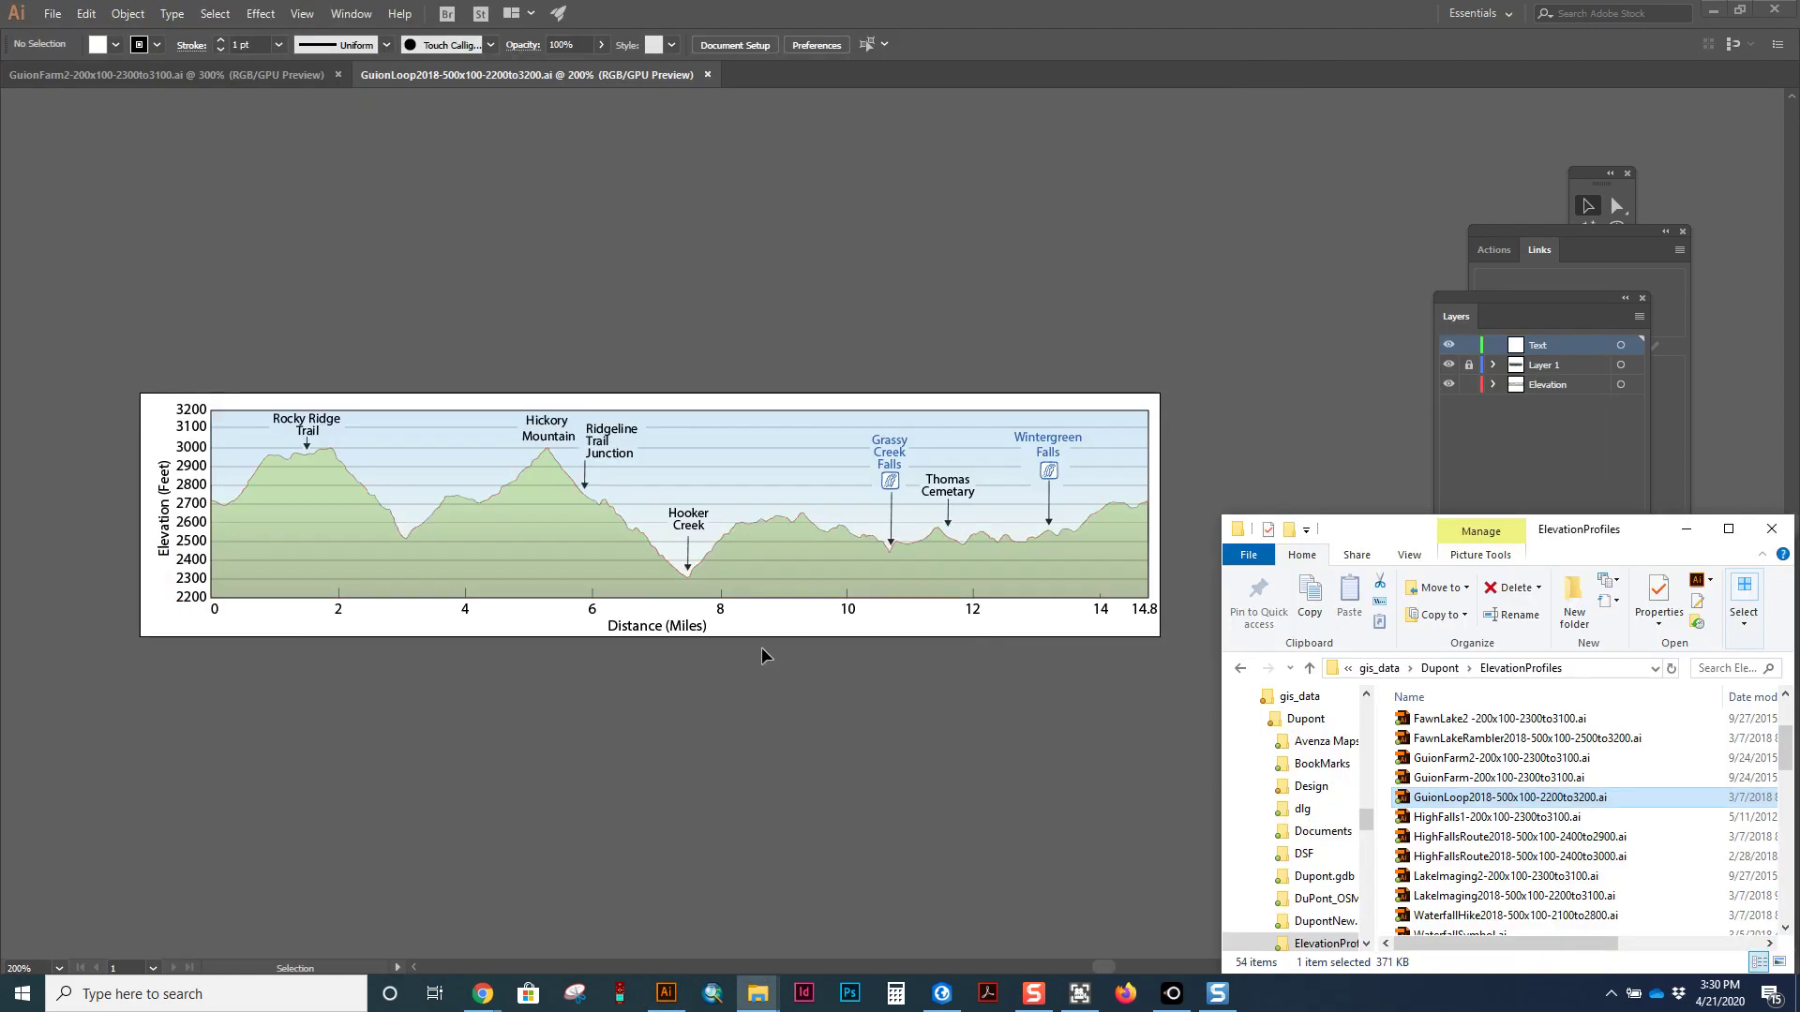
{"action": "key", "text": "alt+Tab"}
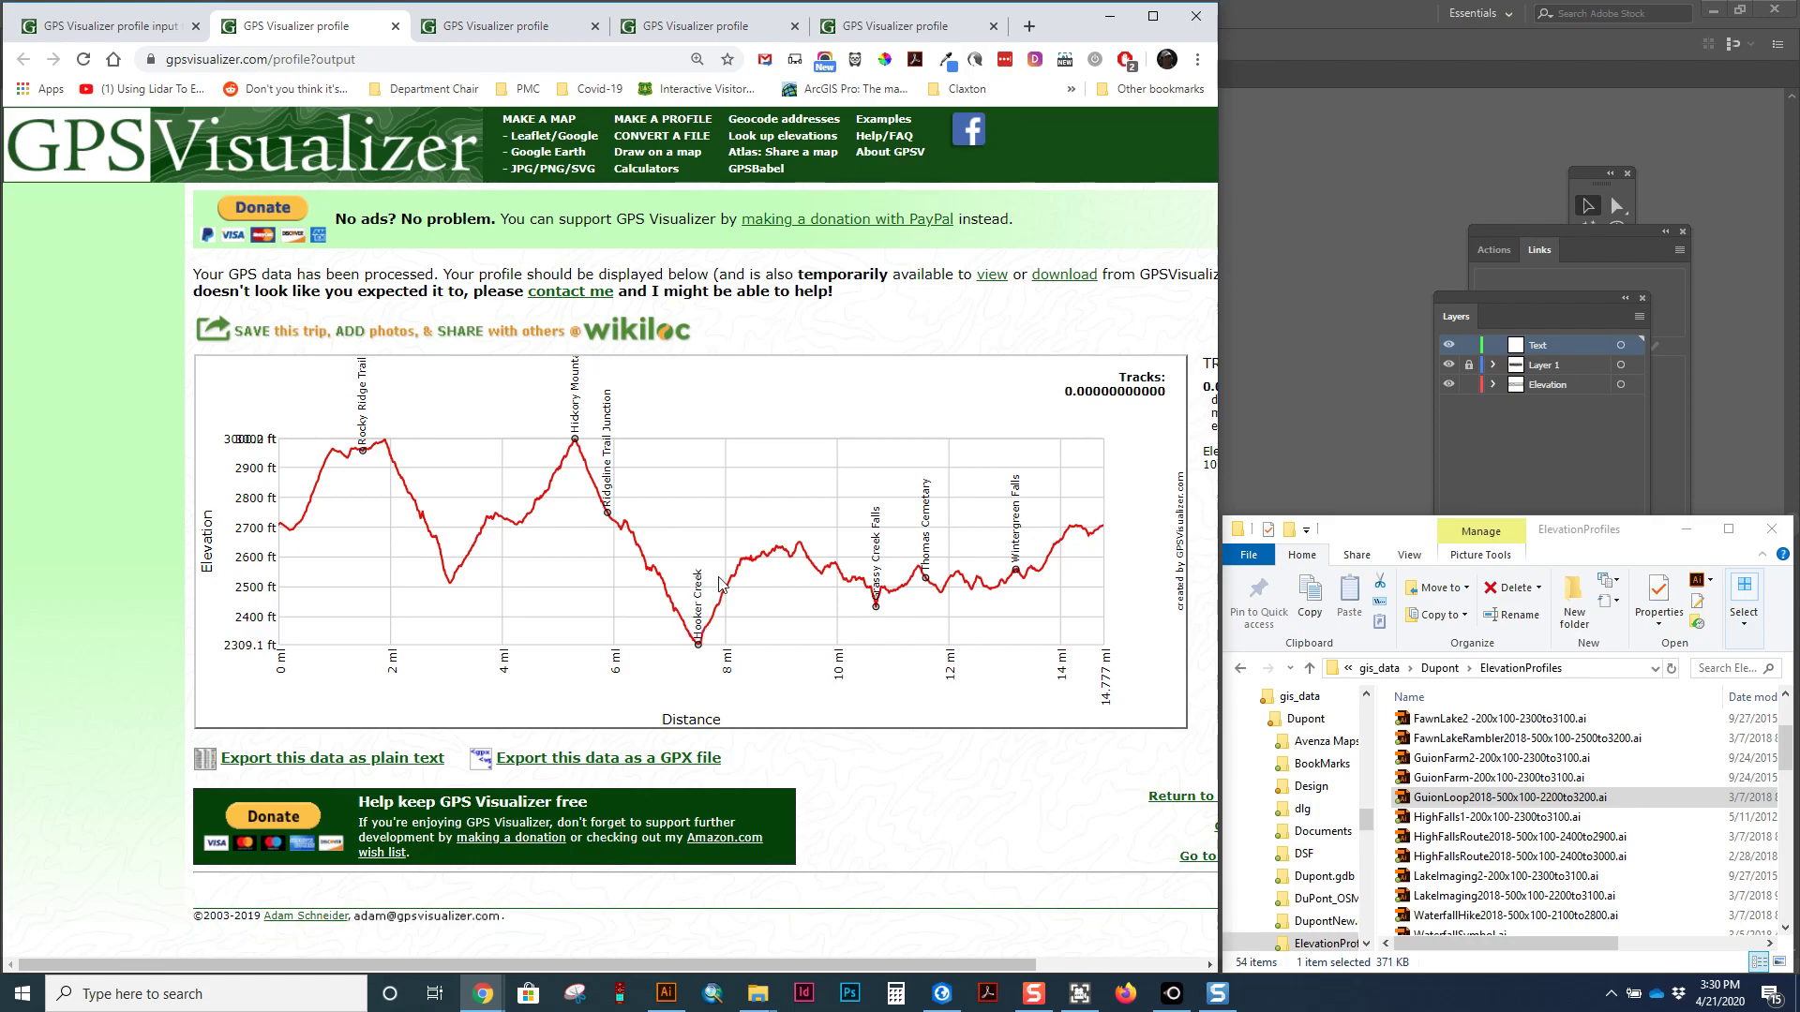
{"action": "key", "text": "alt+Tab"}
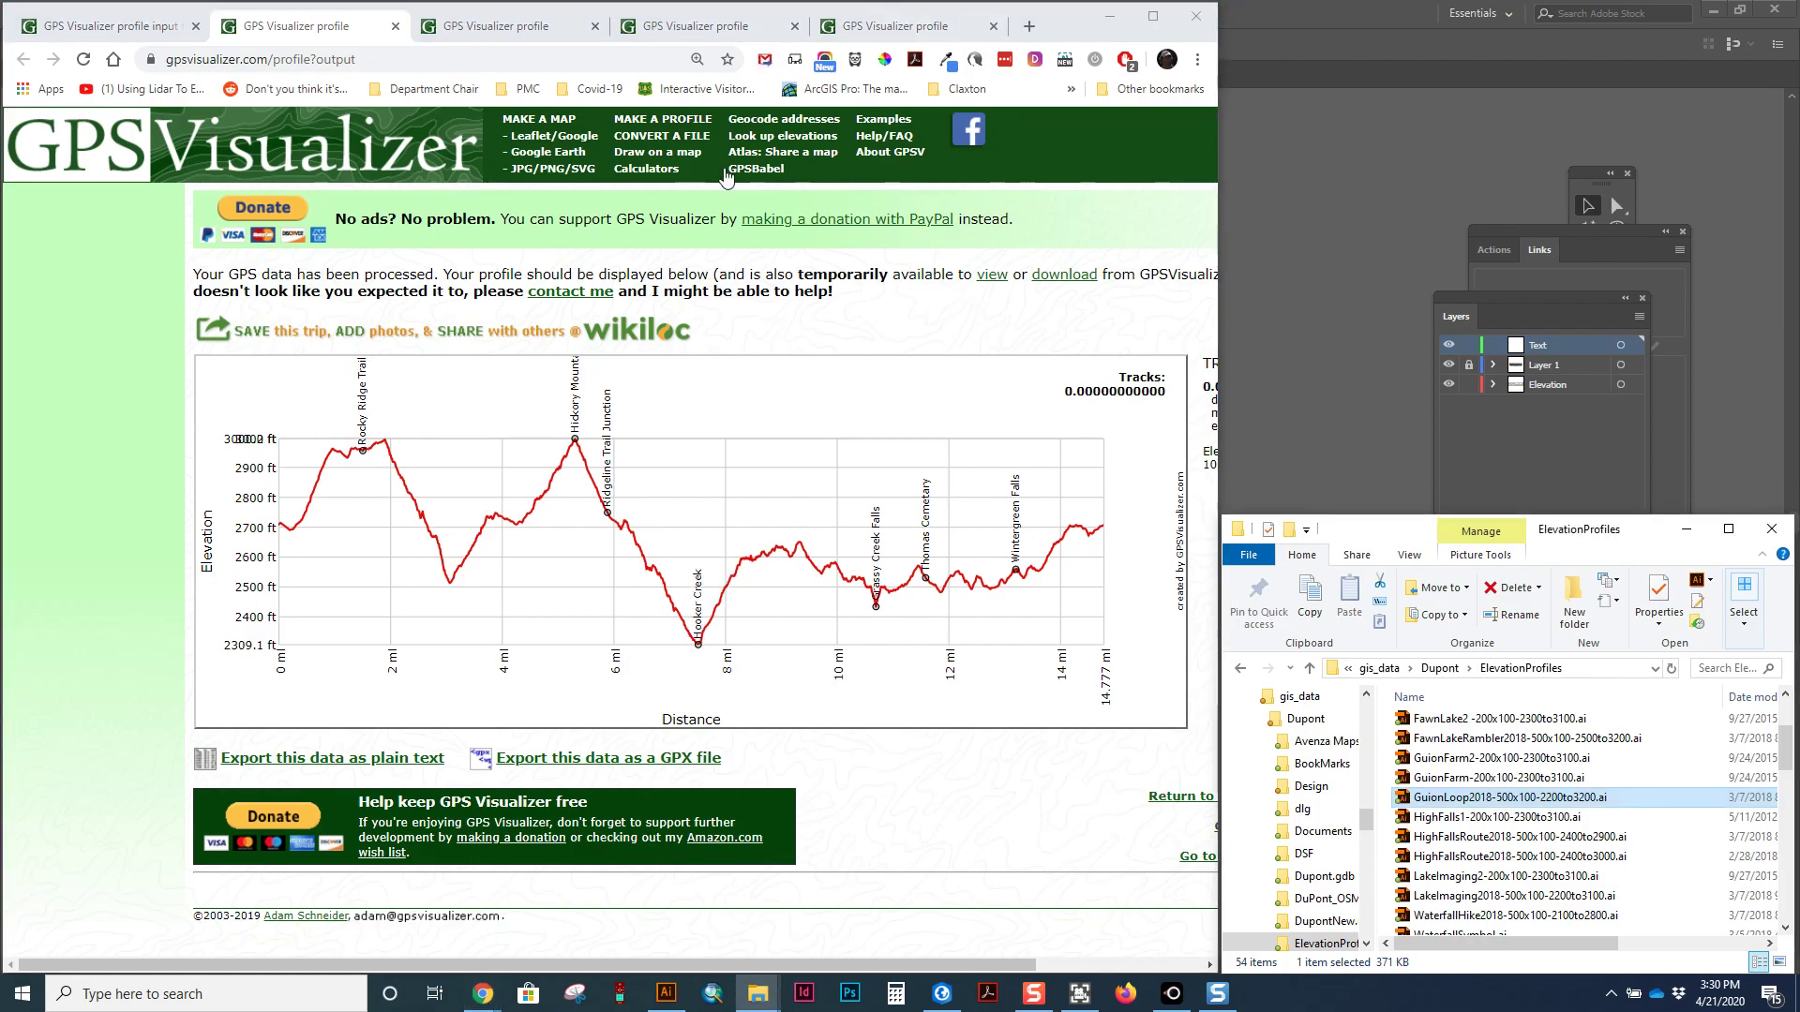
{"action": "left_click", "coordinate": [402, 273]}
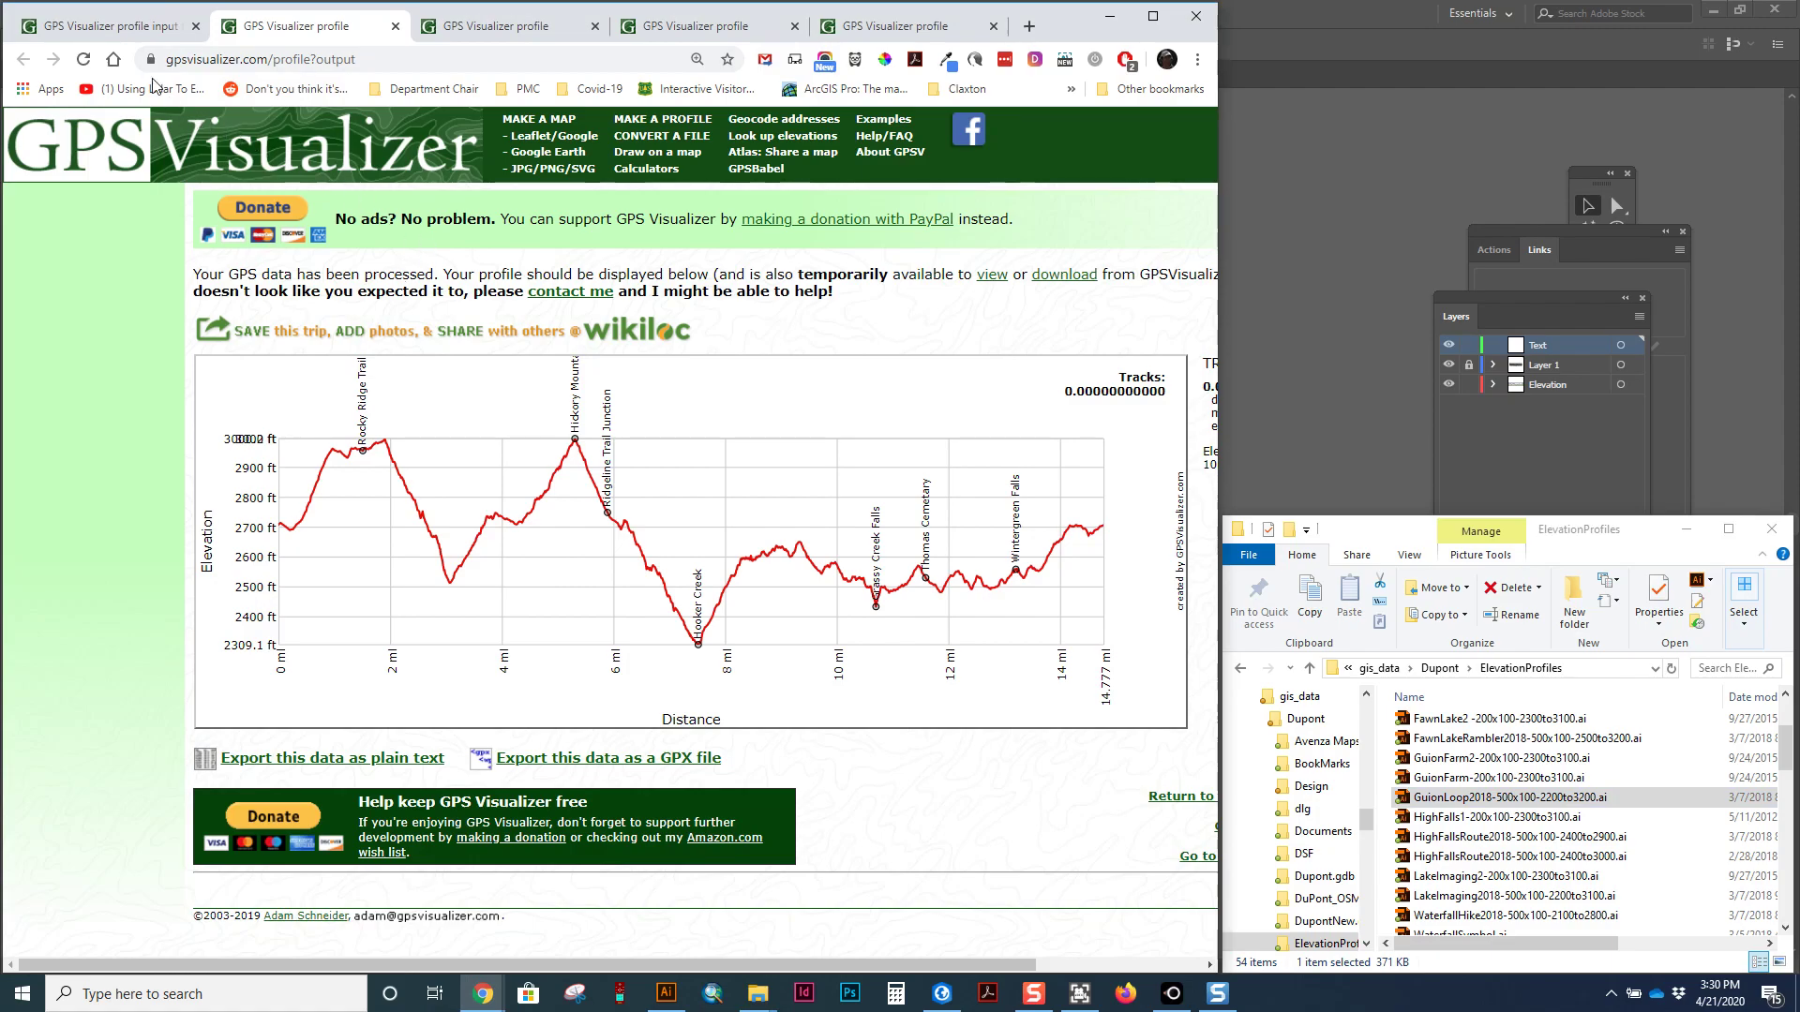
{"action": "left_click", "coordinate": [143, 27]}
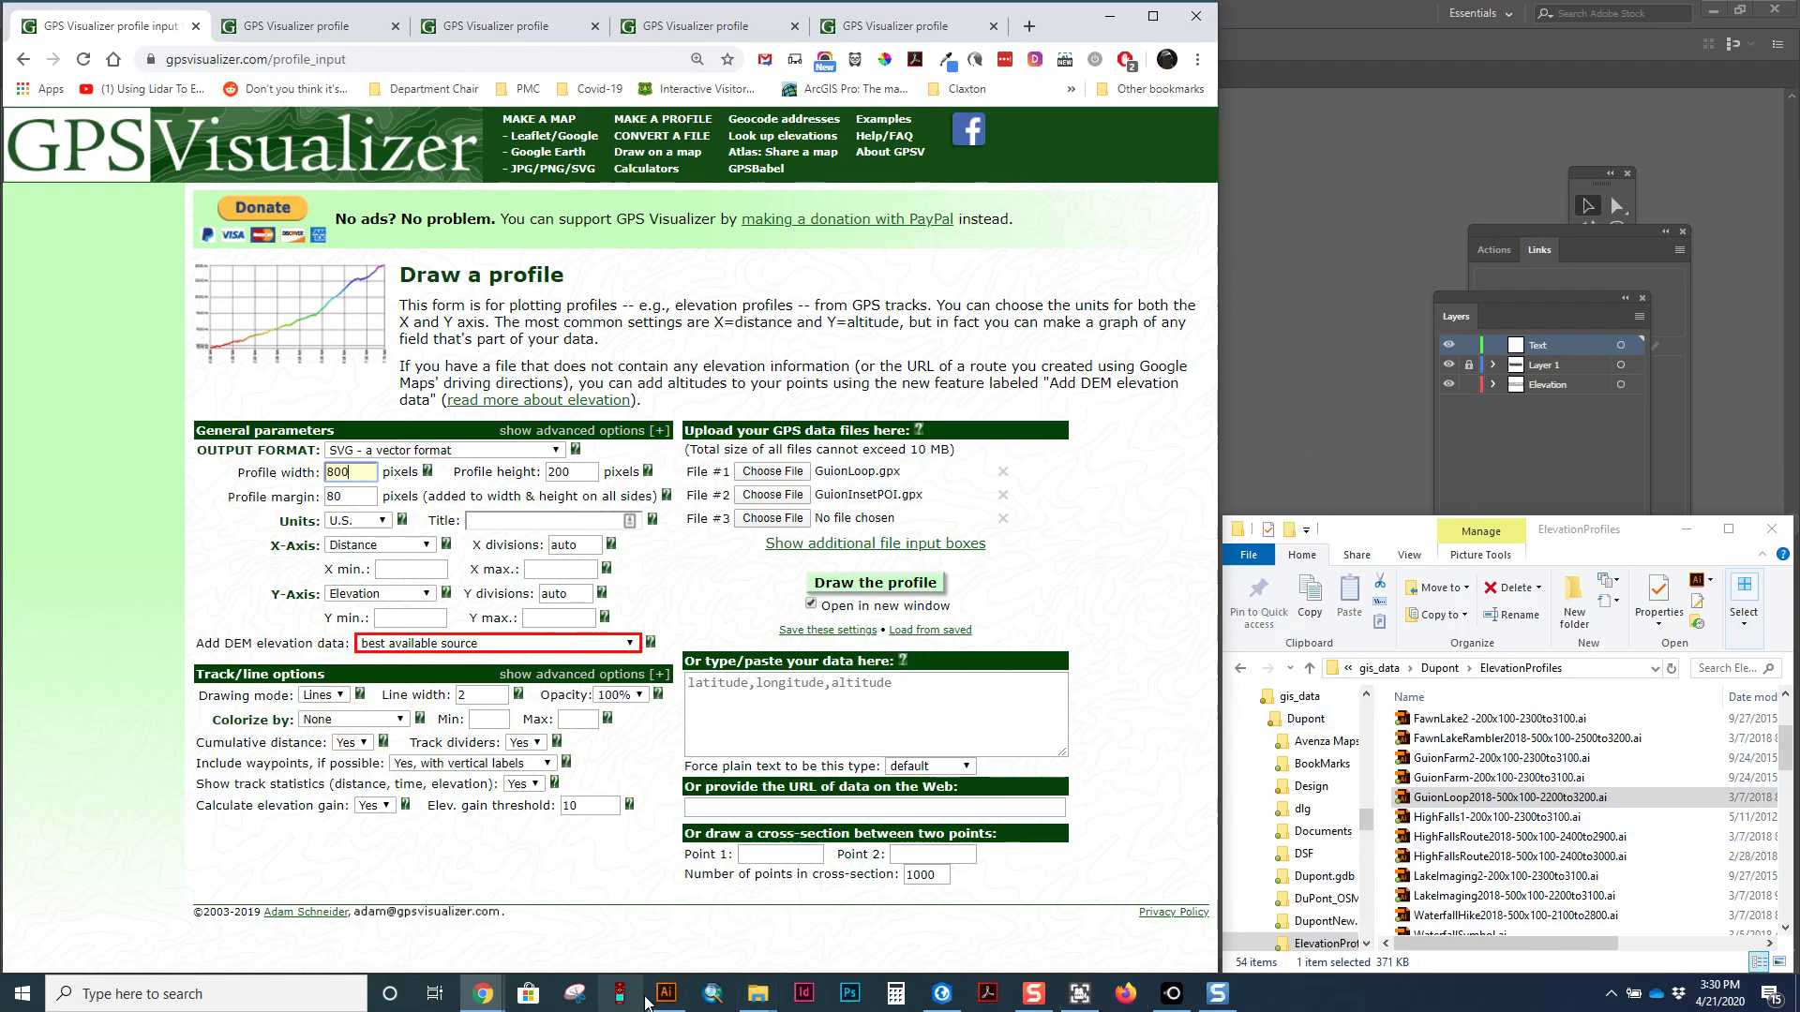
View the Pisgah Enduro 2014 Day 1.pdf map from the ClassDemo folder and identify the matching Timed_1, Timed_2 and Timed_3 Day 1 GPX files.
{"action": "mouse_move", "coordinate": [757, 991]}
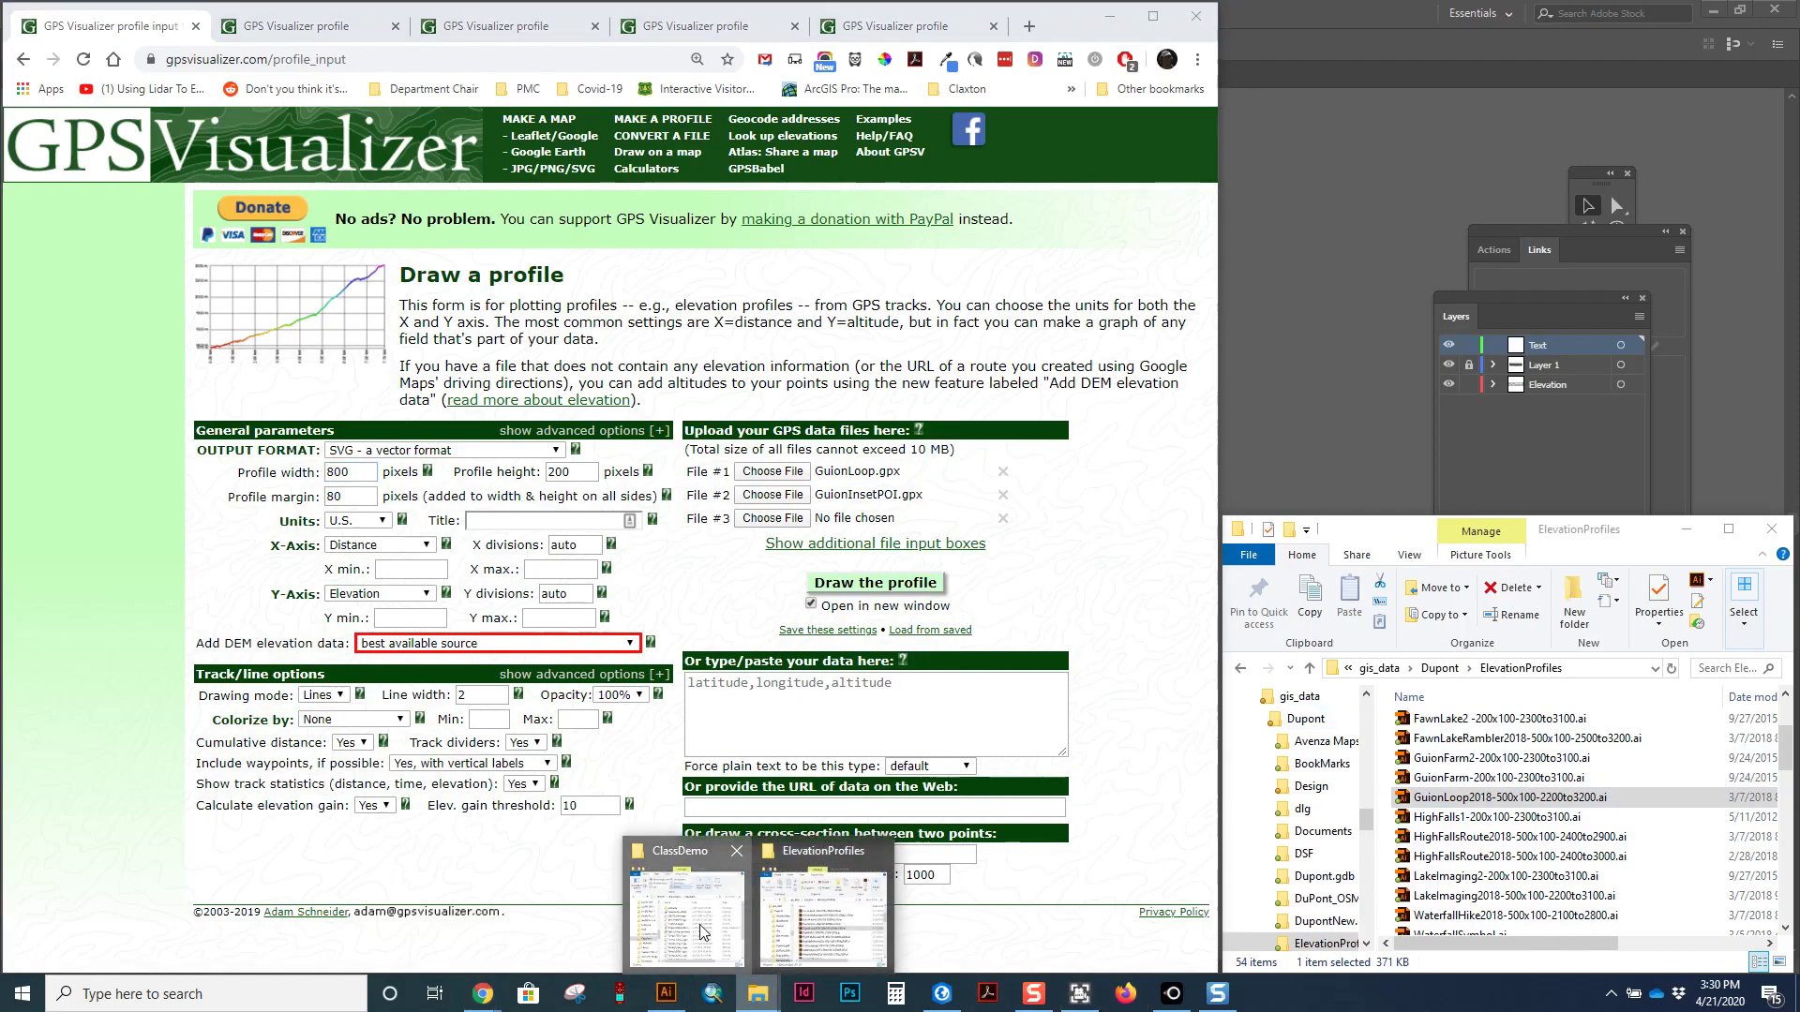
{"action": "left_click", "coordinate": [720, 945]}
{"action": "left_click", "coordinate": [1474, 321]}
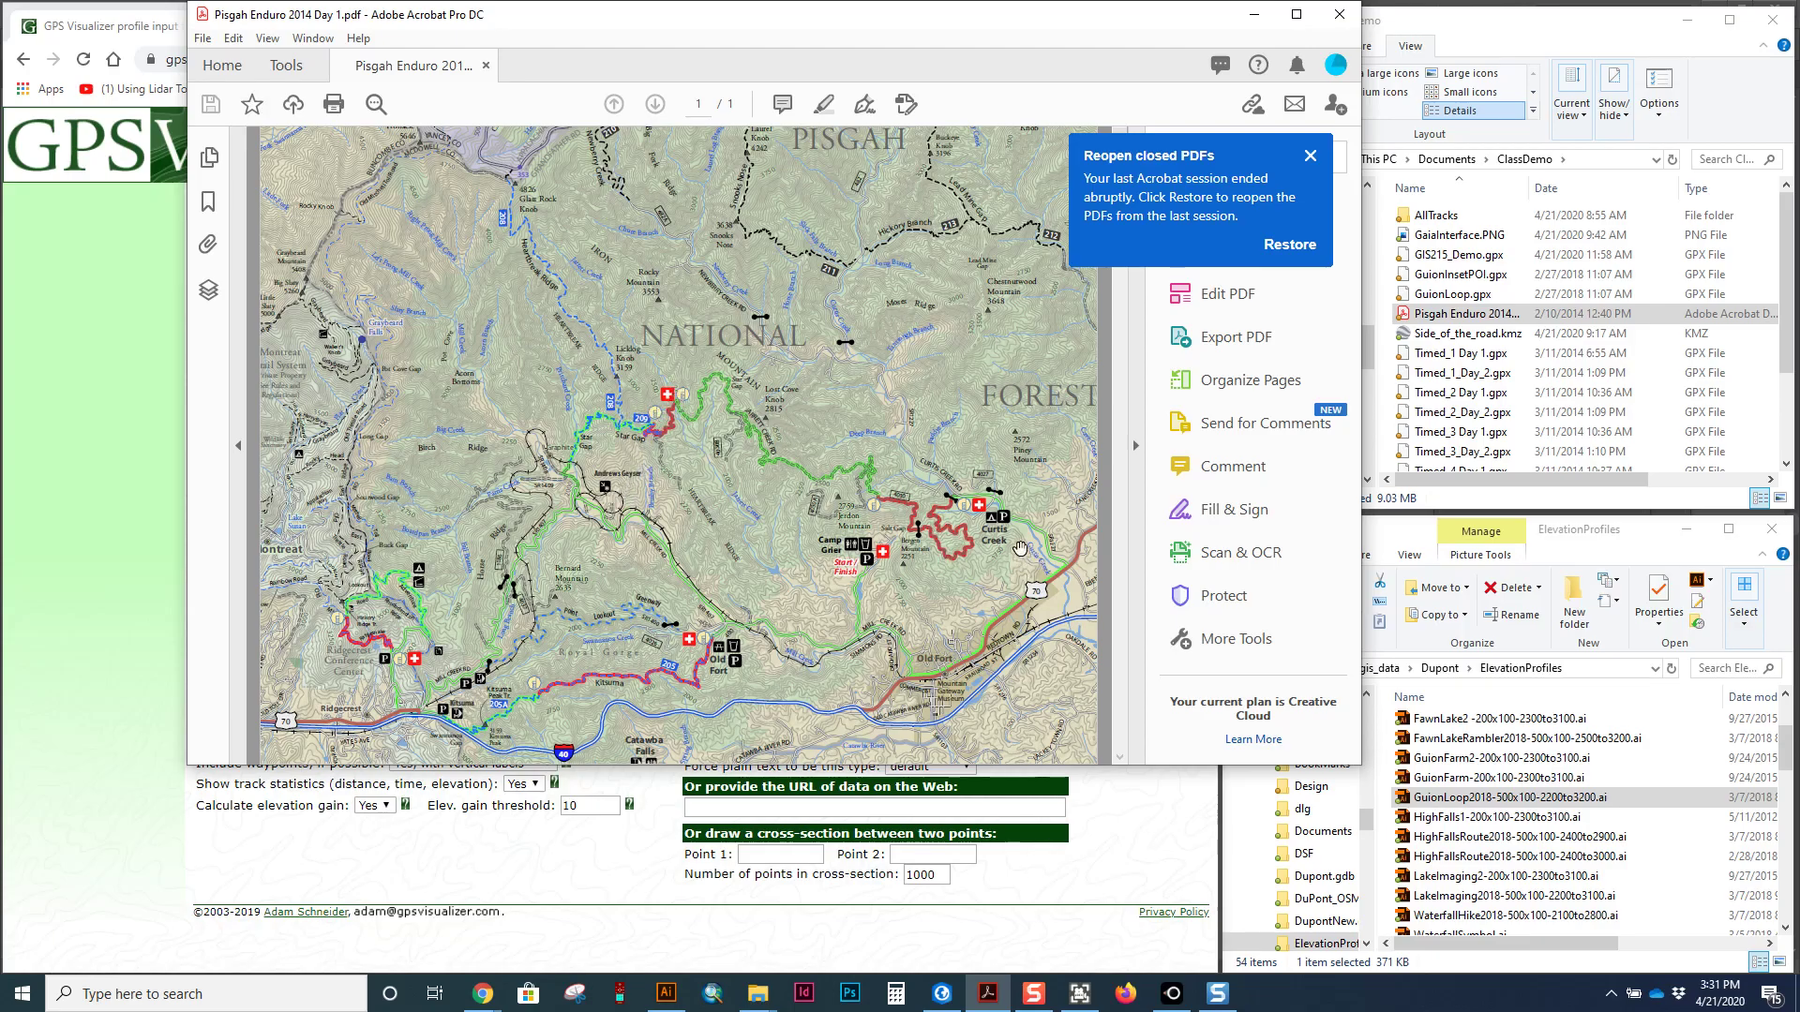
{"action": "left_click", "coordinate": [1507, 359]}
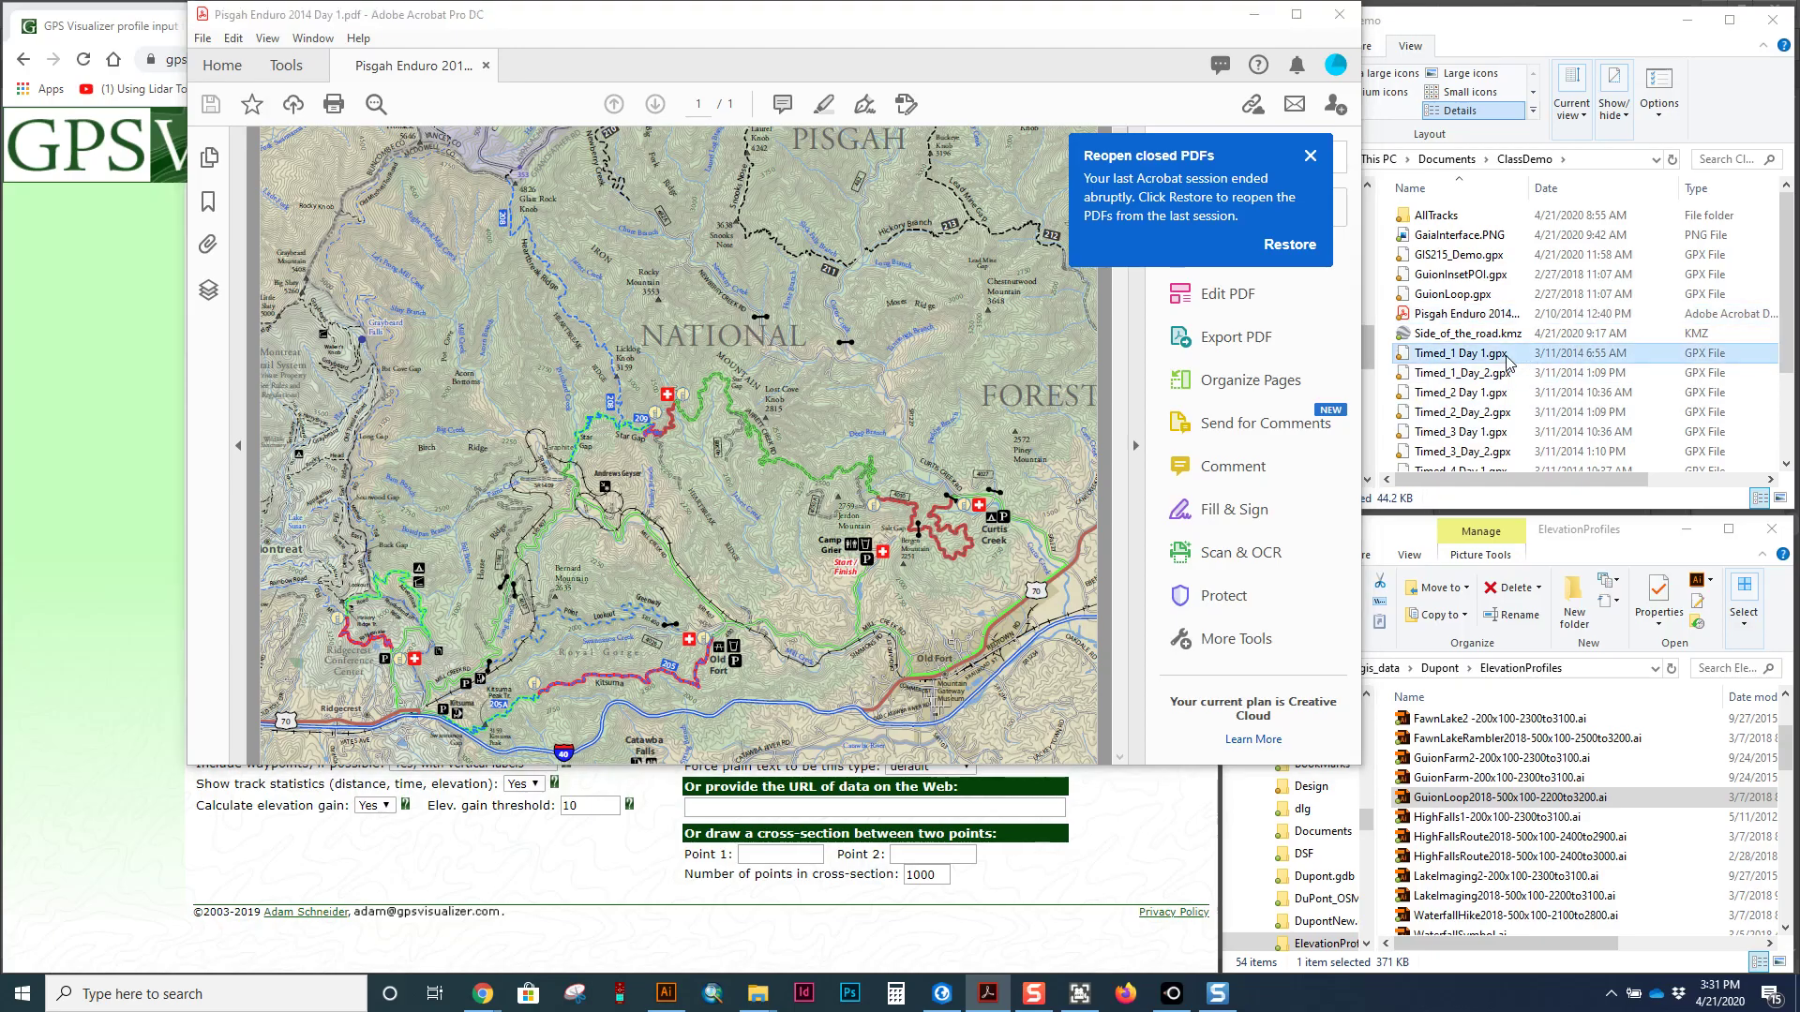
{"action": "left_click", "coordinate": [1500, 393]}
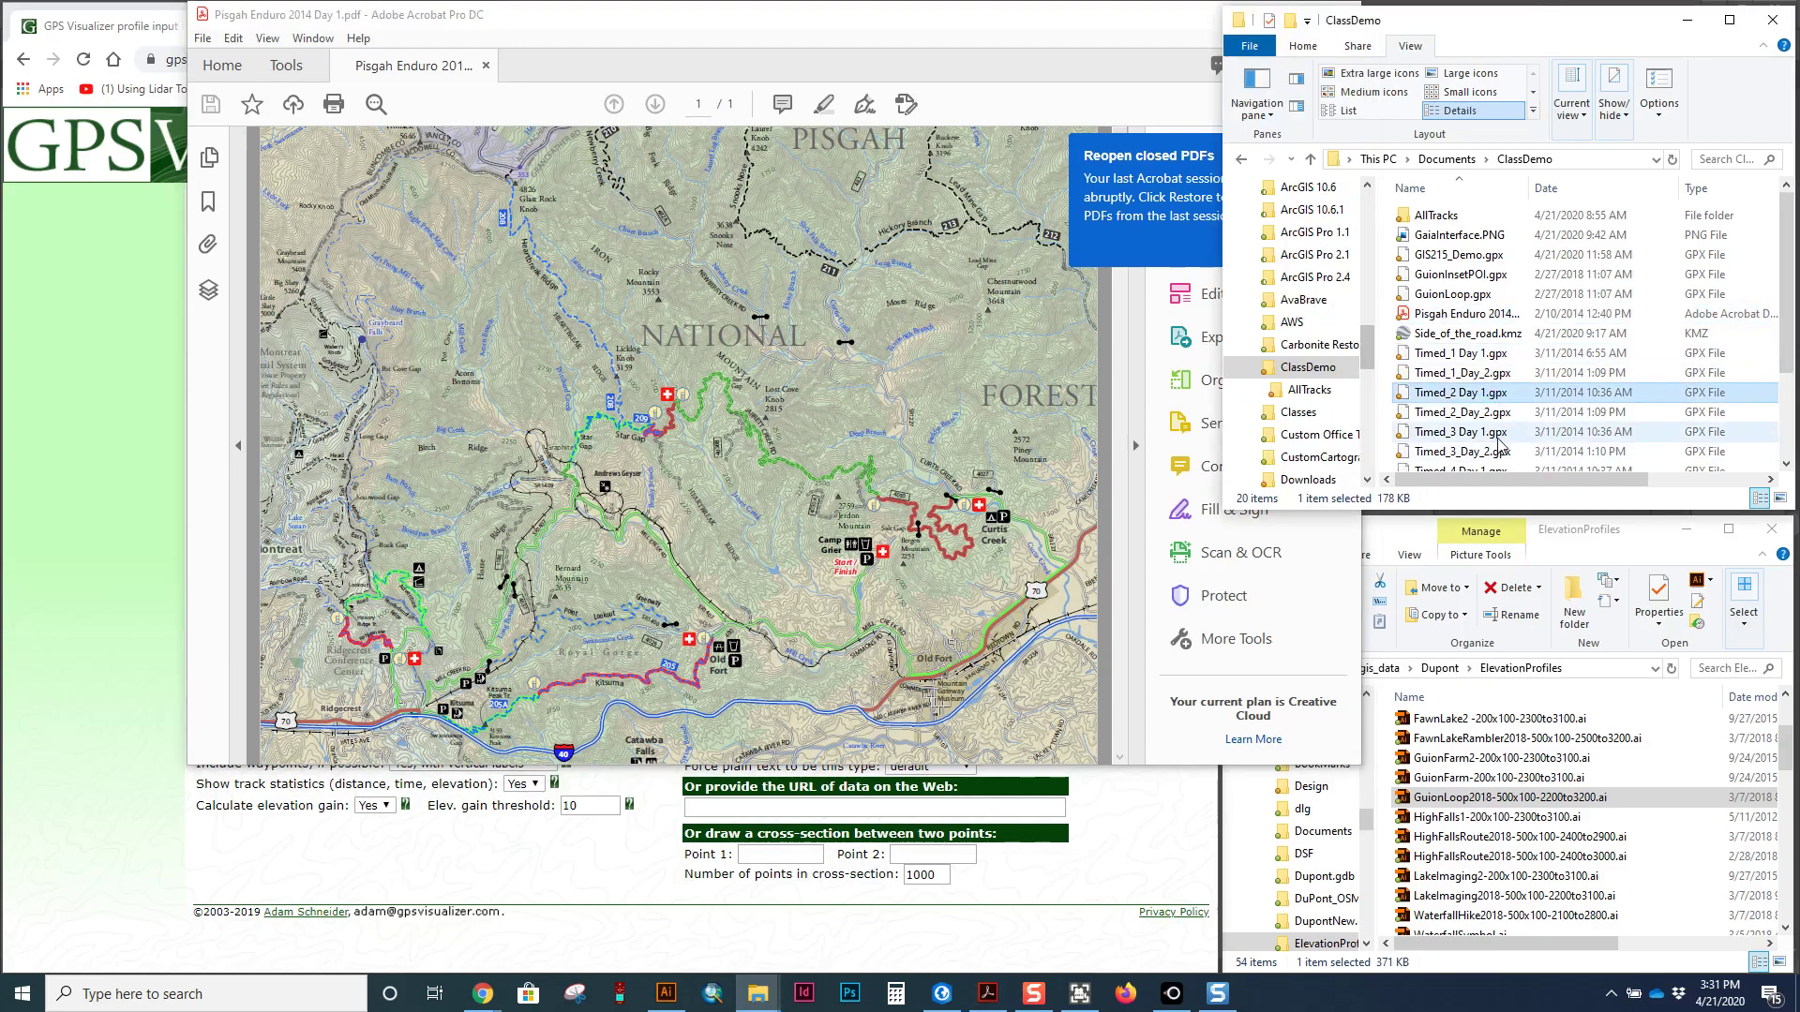
{"action": "left_click", "coordinate": [1505, 433]}
{"action": "left_click", "coordinate": [870, 21]}
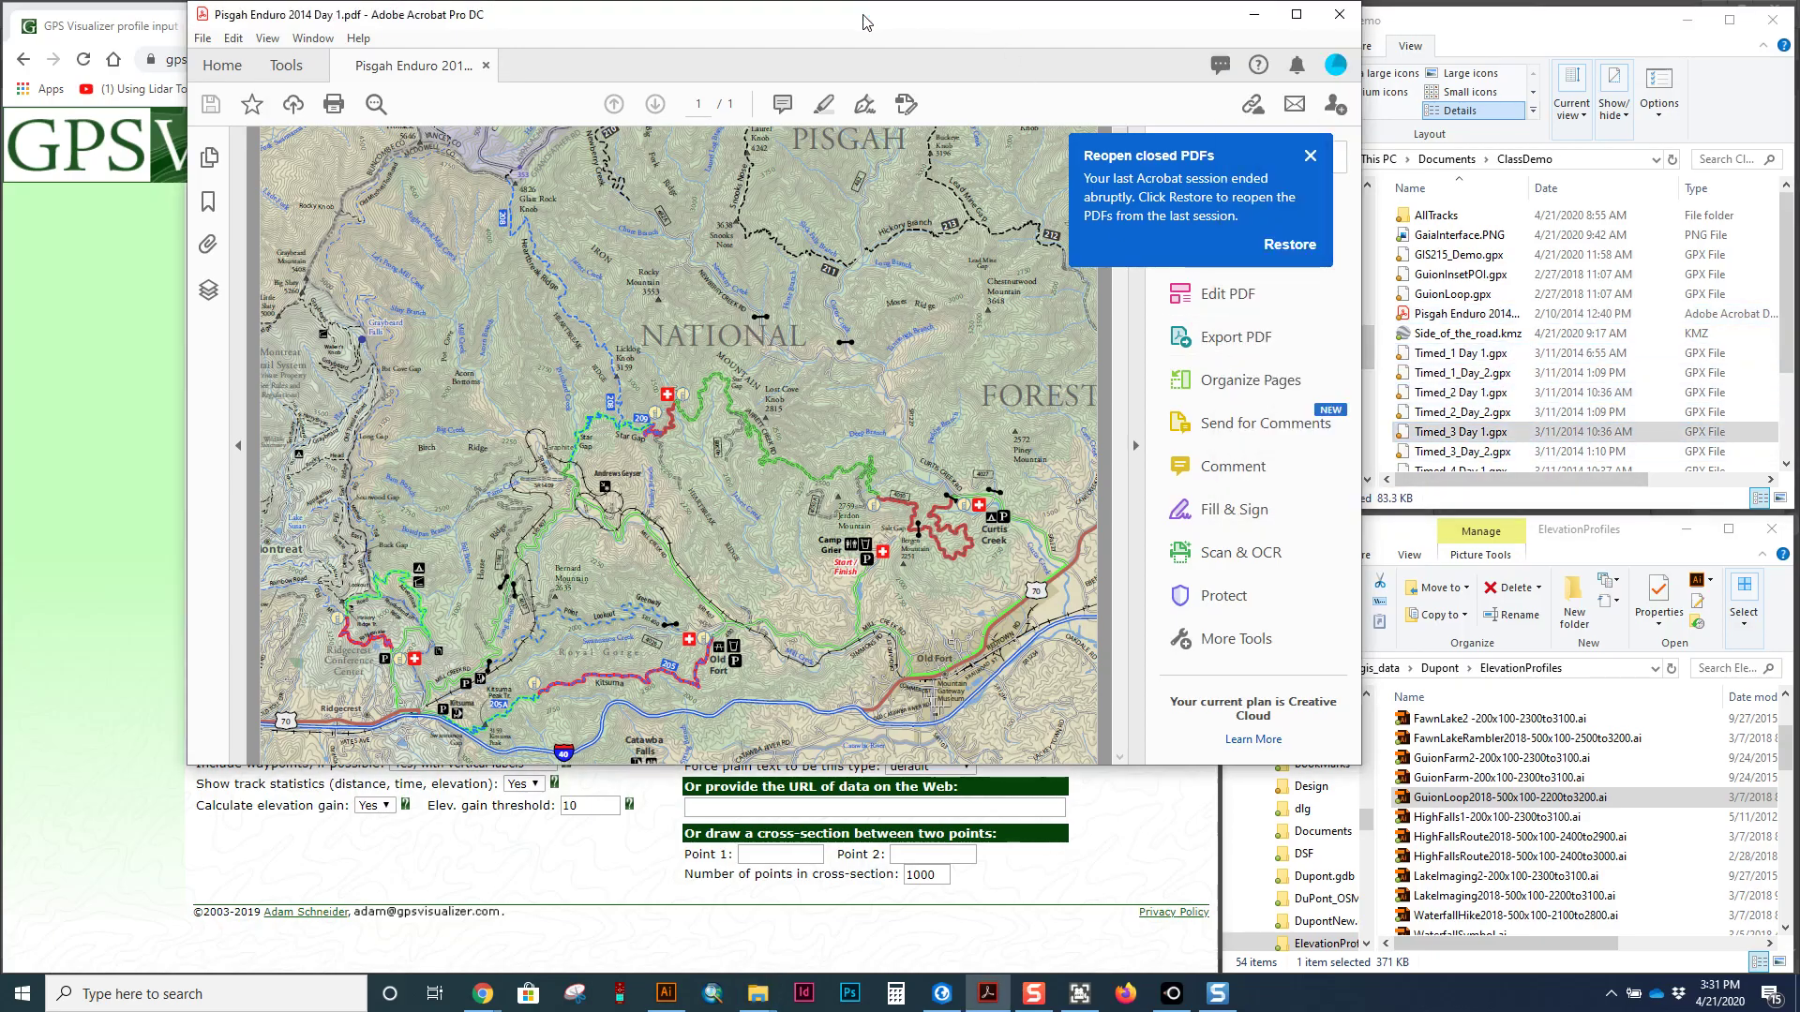
Return to the Draw a profile form and clear GuionLoop.gpx and GuionInsetPOI.gpx from the file inputs.
{"action": "left_click", "coordinate": [128, 349]}
{"action": "left_click", "coordinate": [784, 477]}
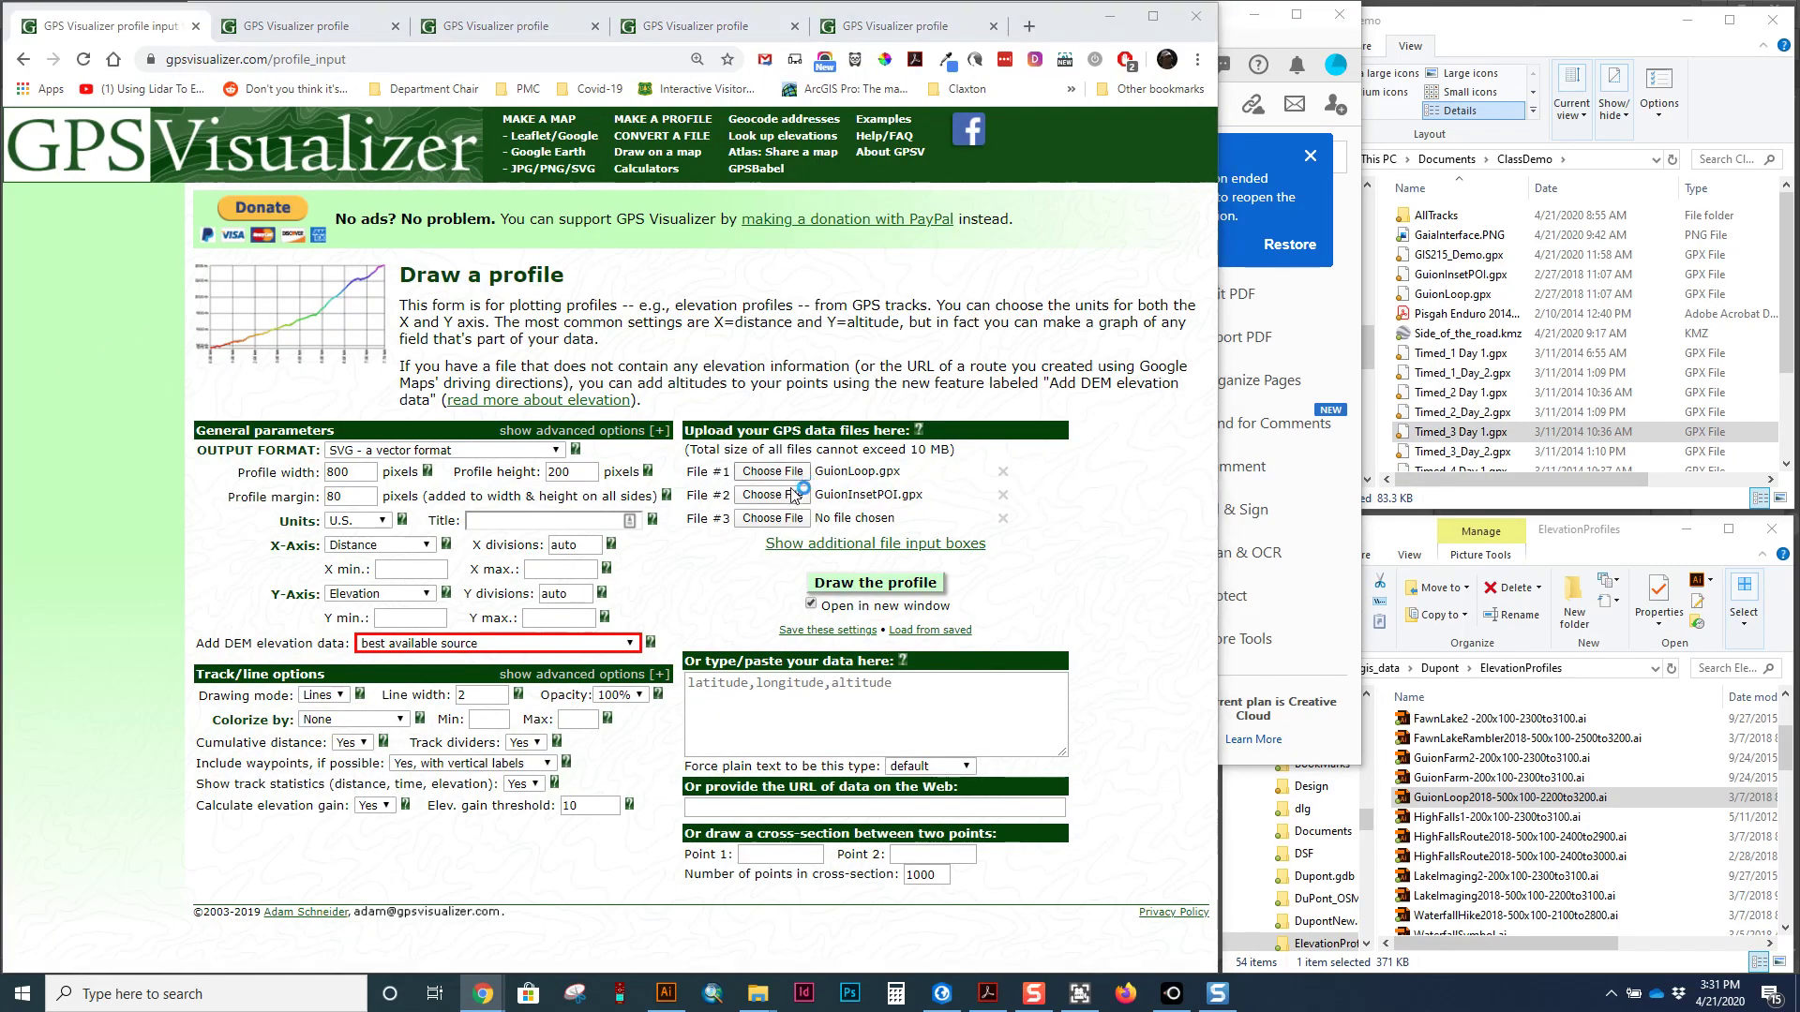
{"action": "left_click", "coordinate": [884, 14]}
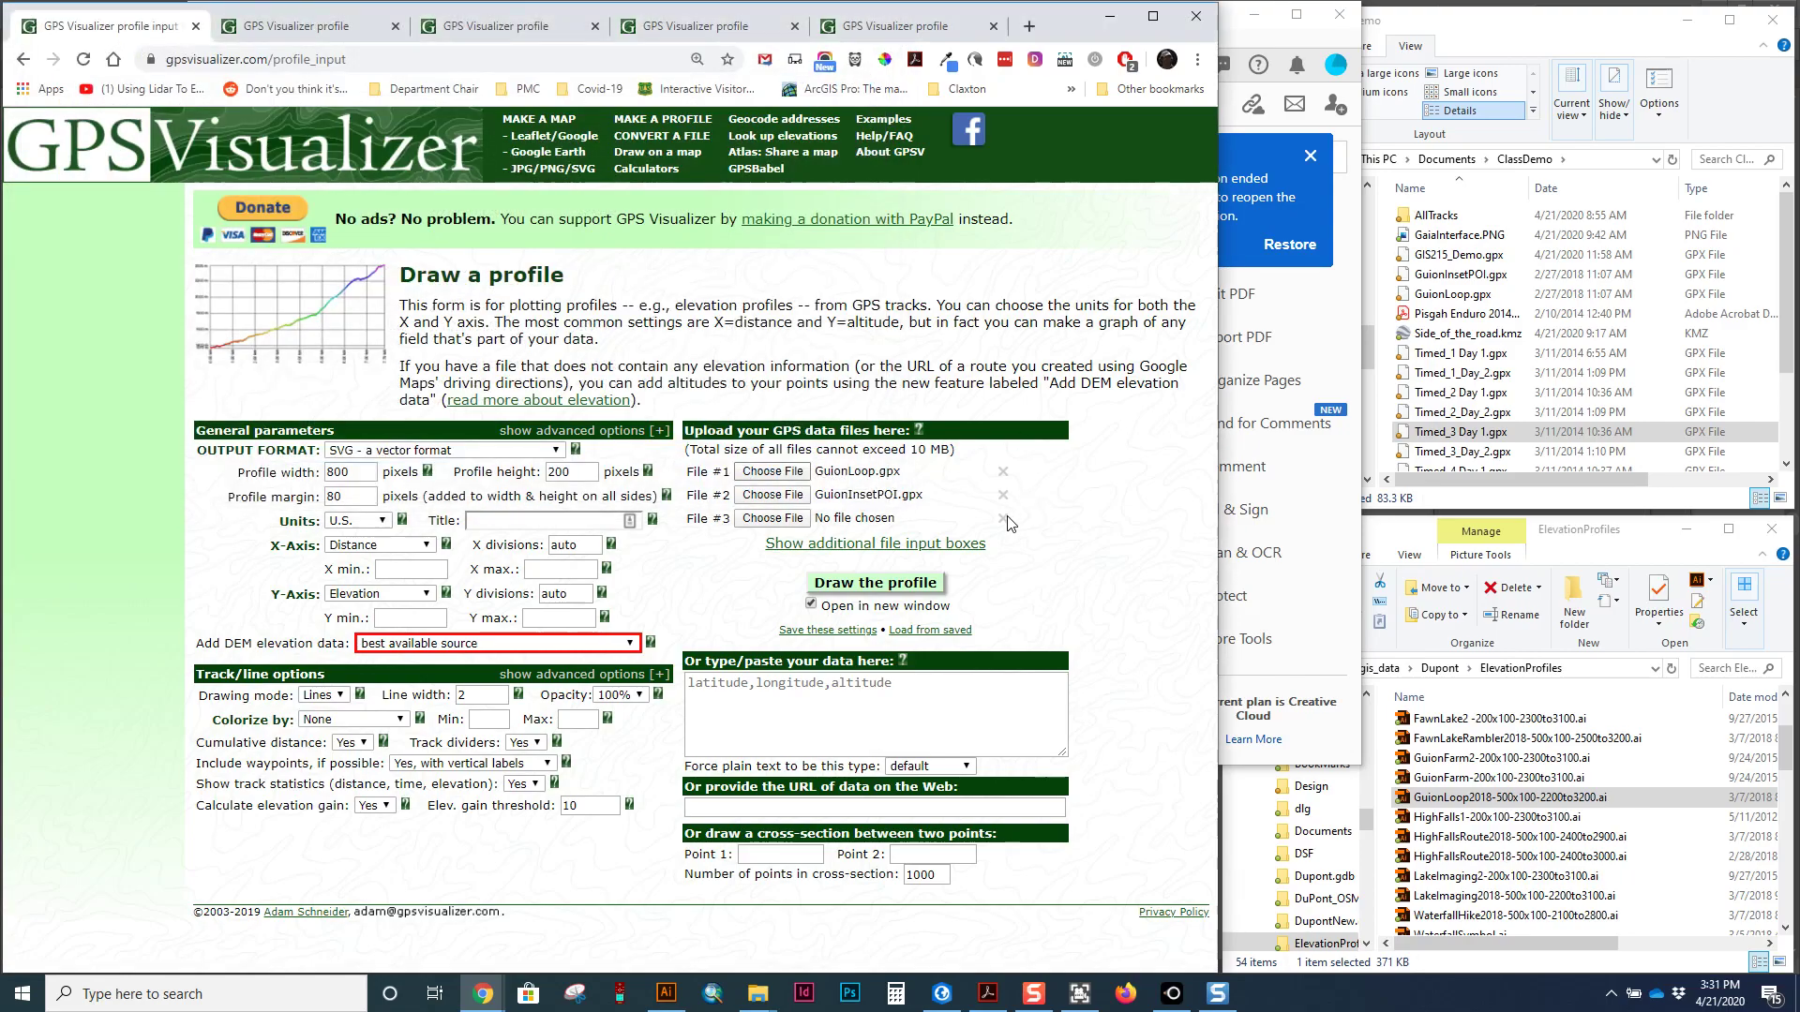
{"action": "left_click", "coordinate": [1003, 497]}
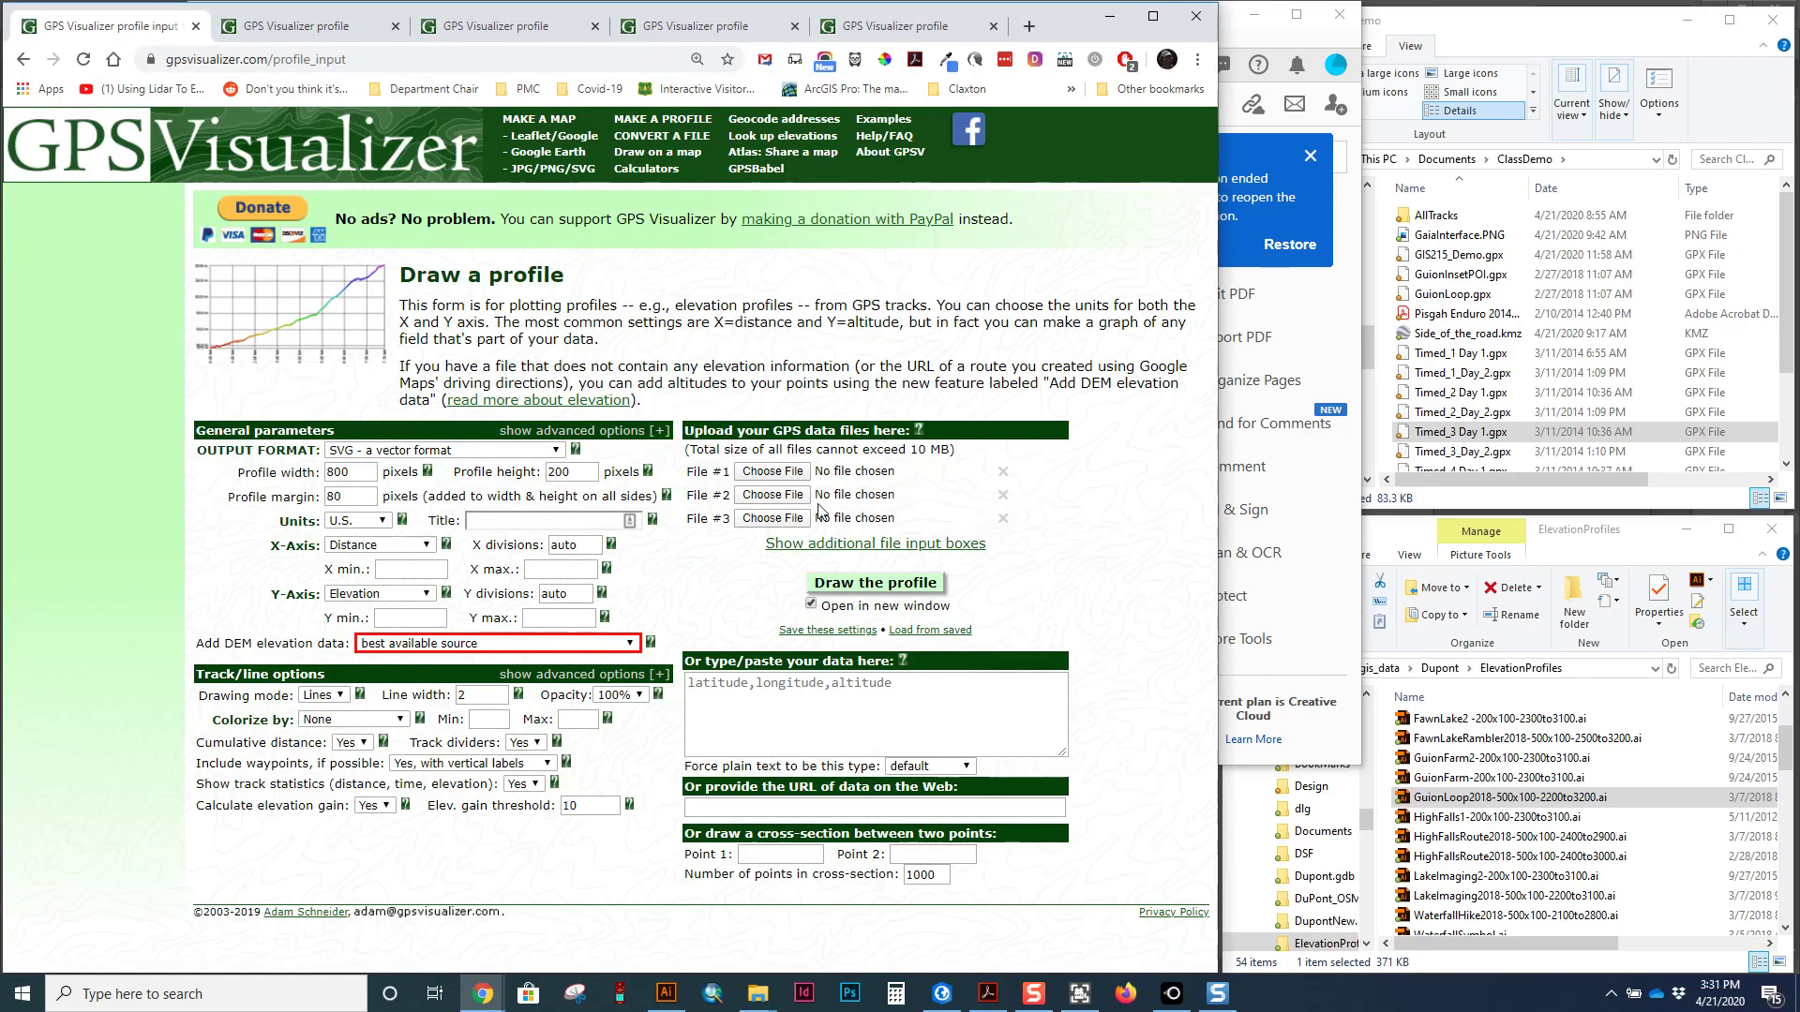
{"action": "left_click", "coordinate": [774, 471]}
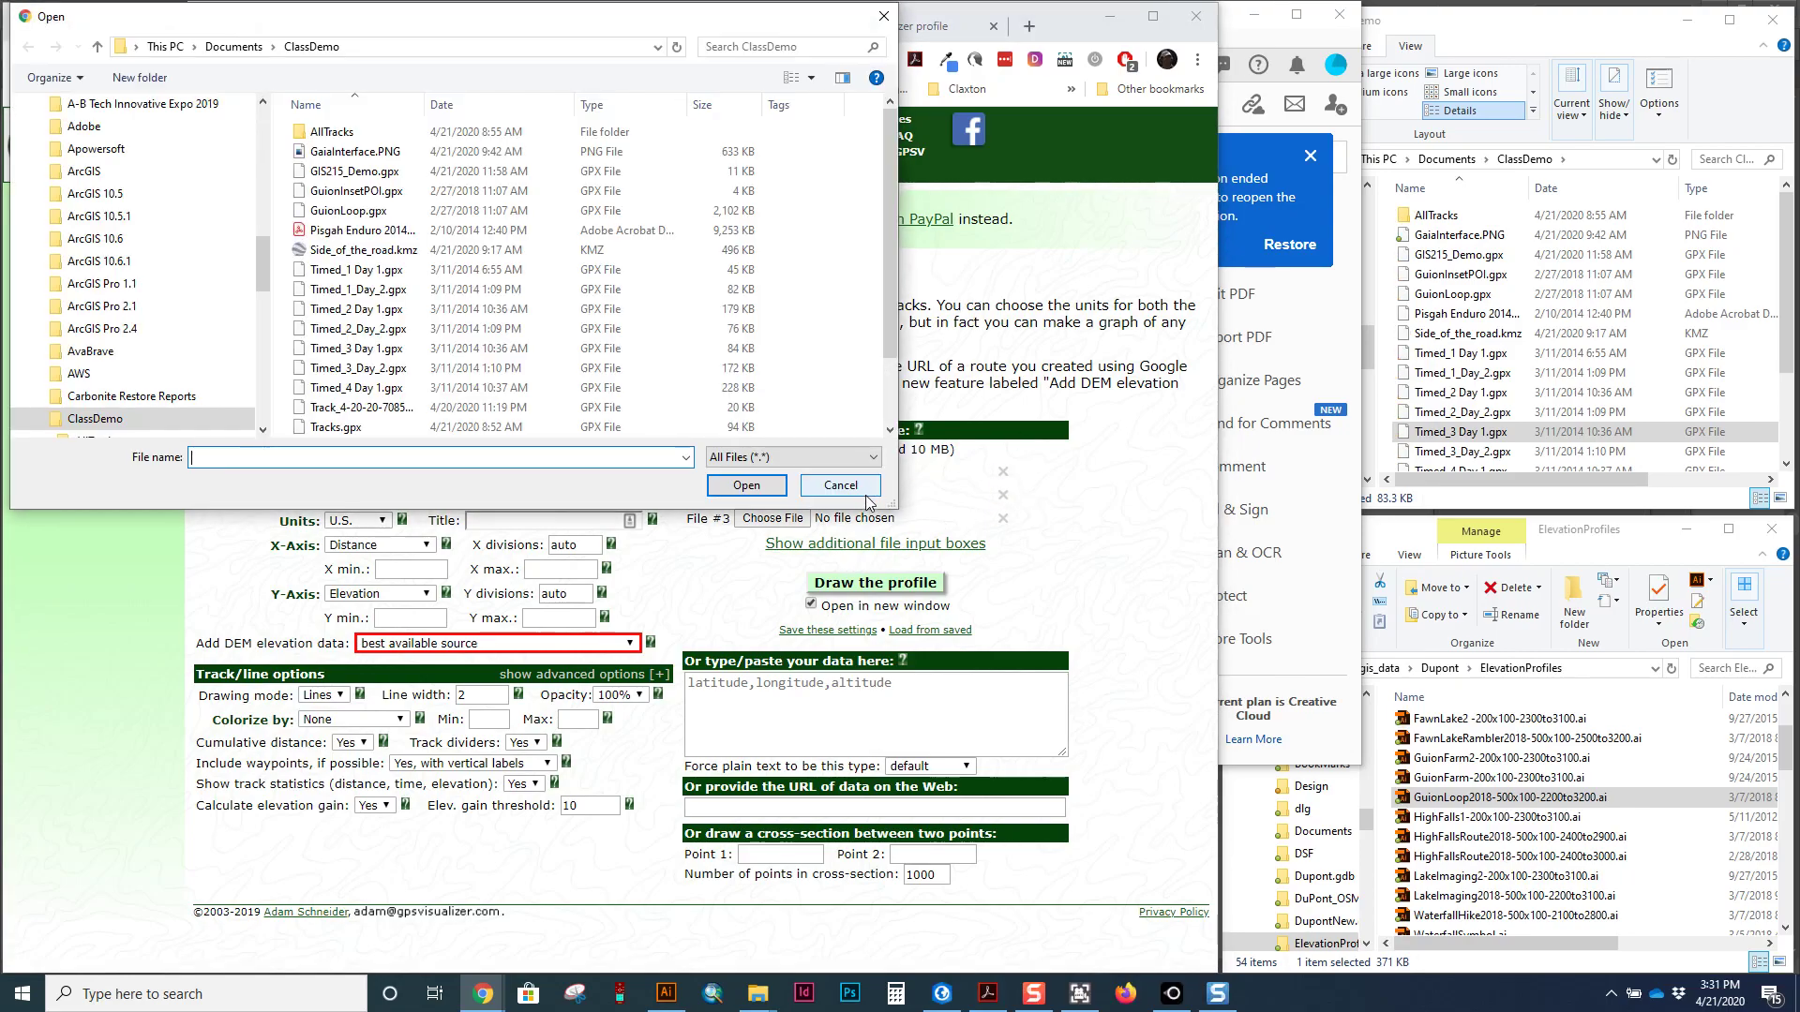
{"action": "left_click", "coordinate": [857, 488]}
{"action": "left_click", "coordinate": [874, 582]}
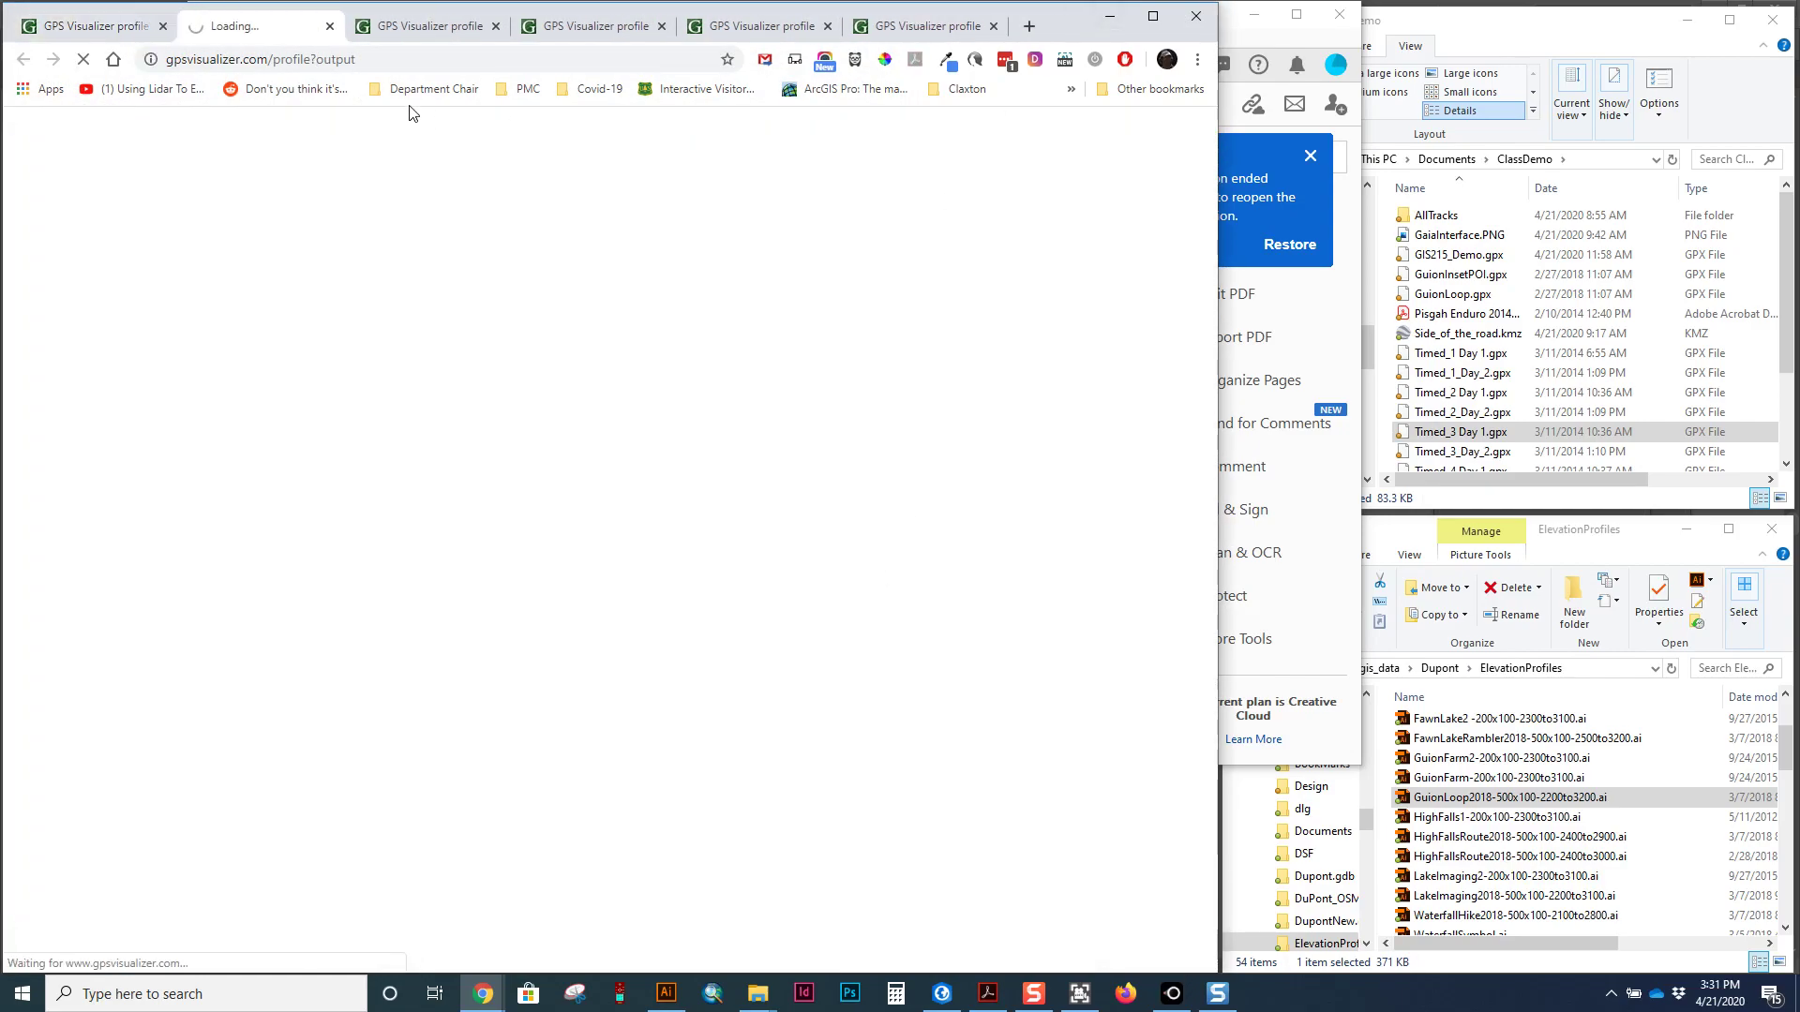
{"action": "left_click", "coordinate": [329, 25]}
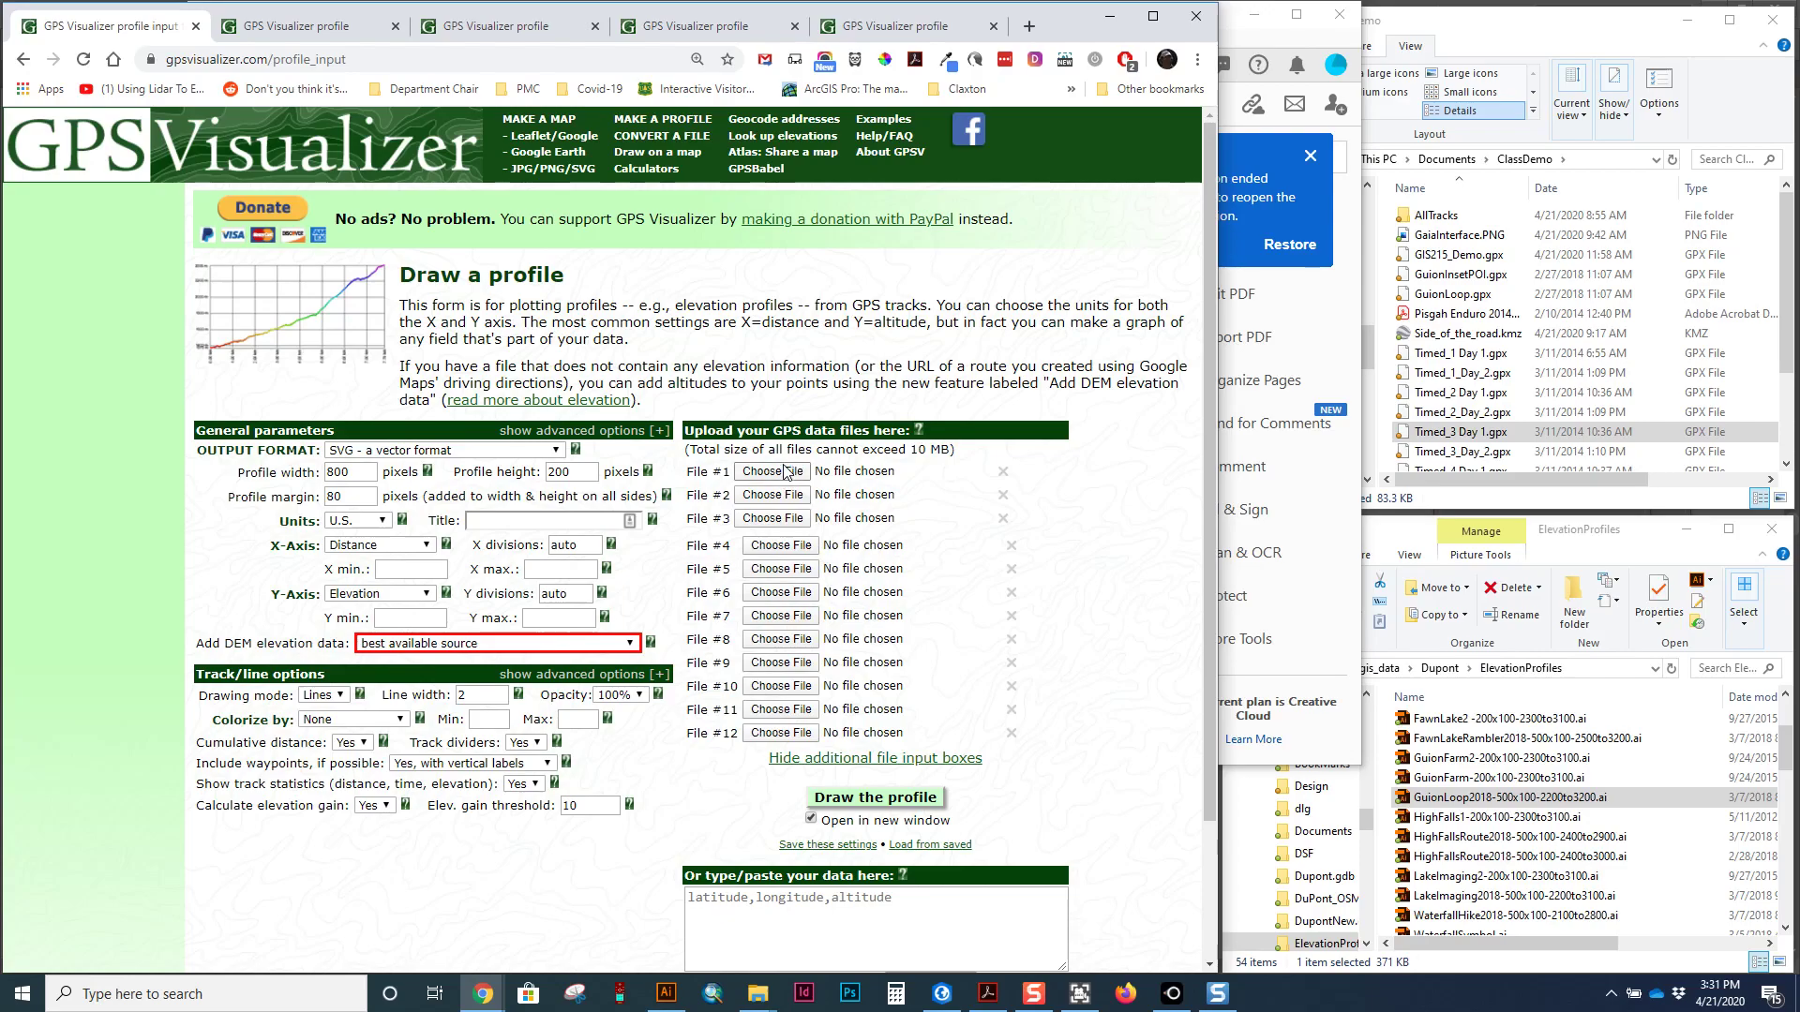
Load the Timed_1, Timed_2, Timed_3 and Timed_4 Day 1 GPX files into file inputs #1 to #4 and draw their combined profile.
{"action": "left_click", "coordinate": [783, 497]}
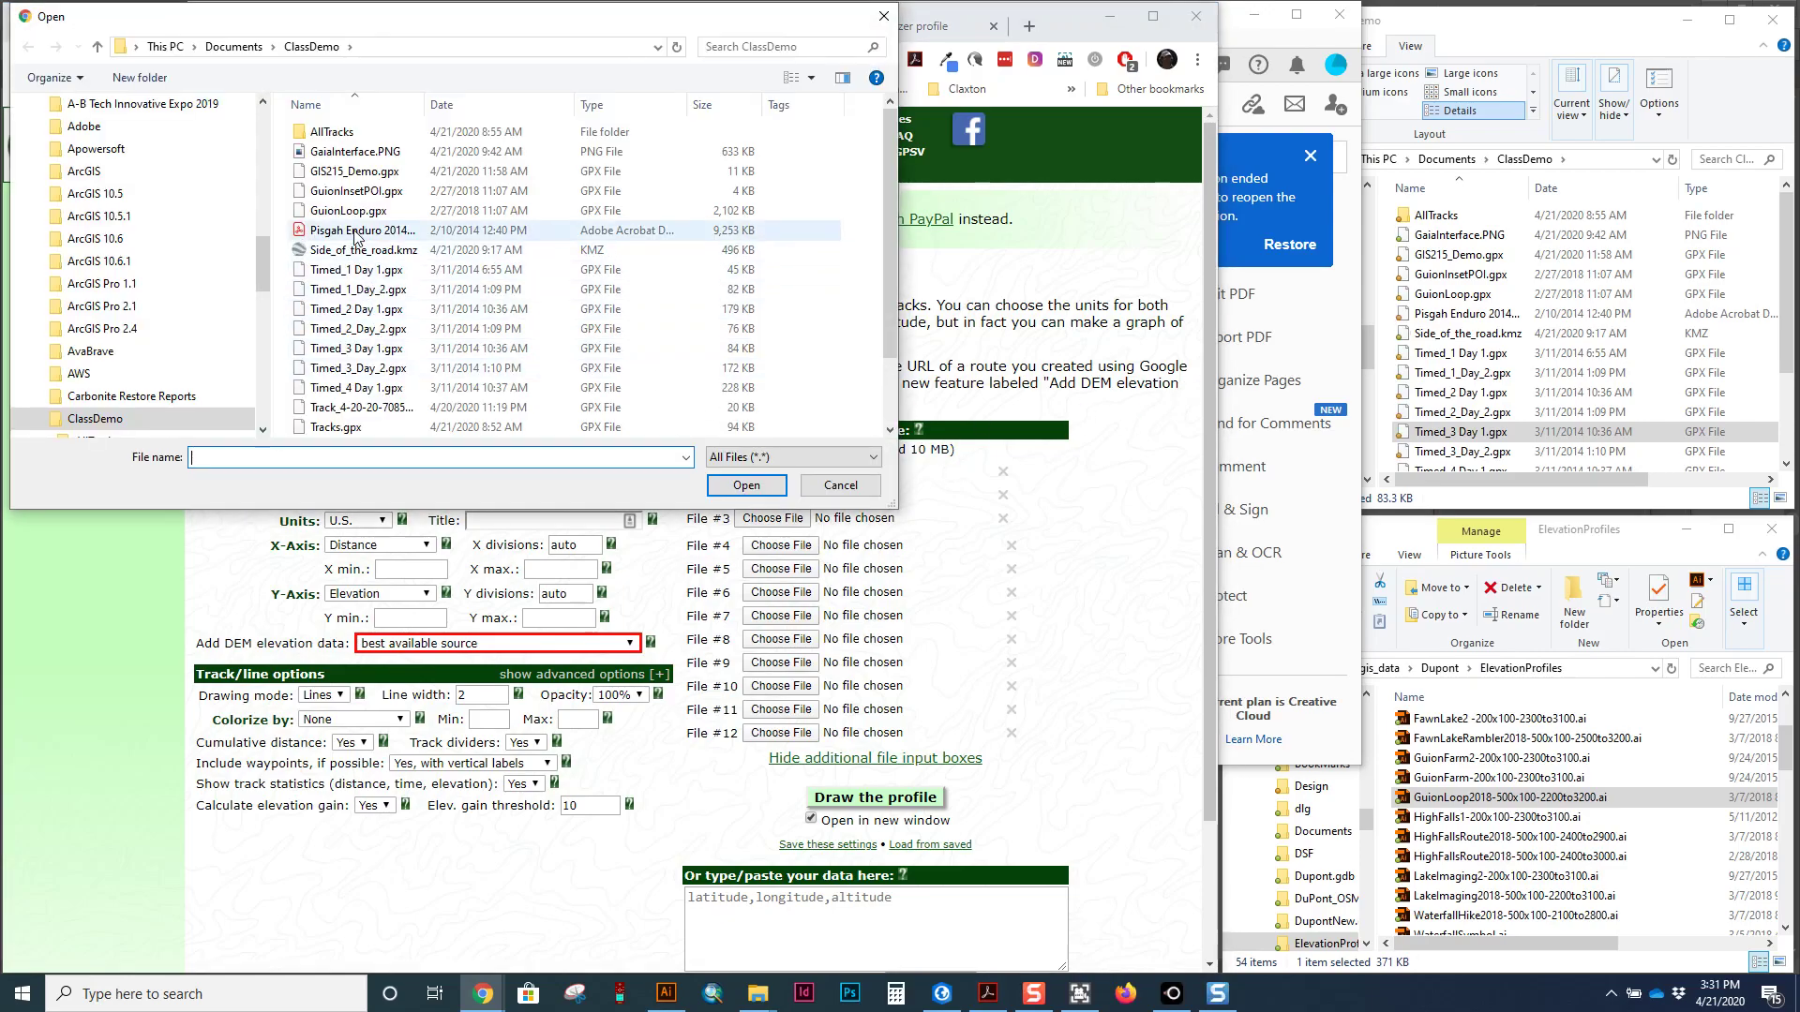
{"action": "double_click", "coordinate": [357, 269]}
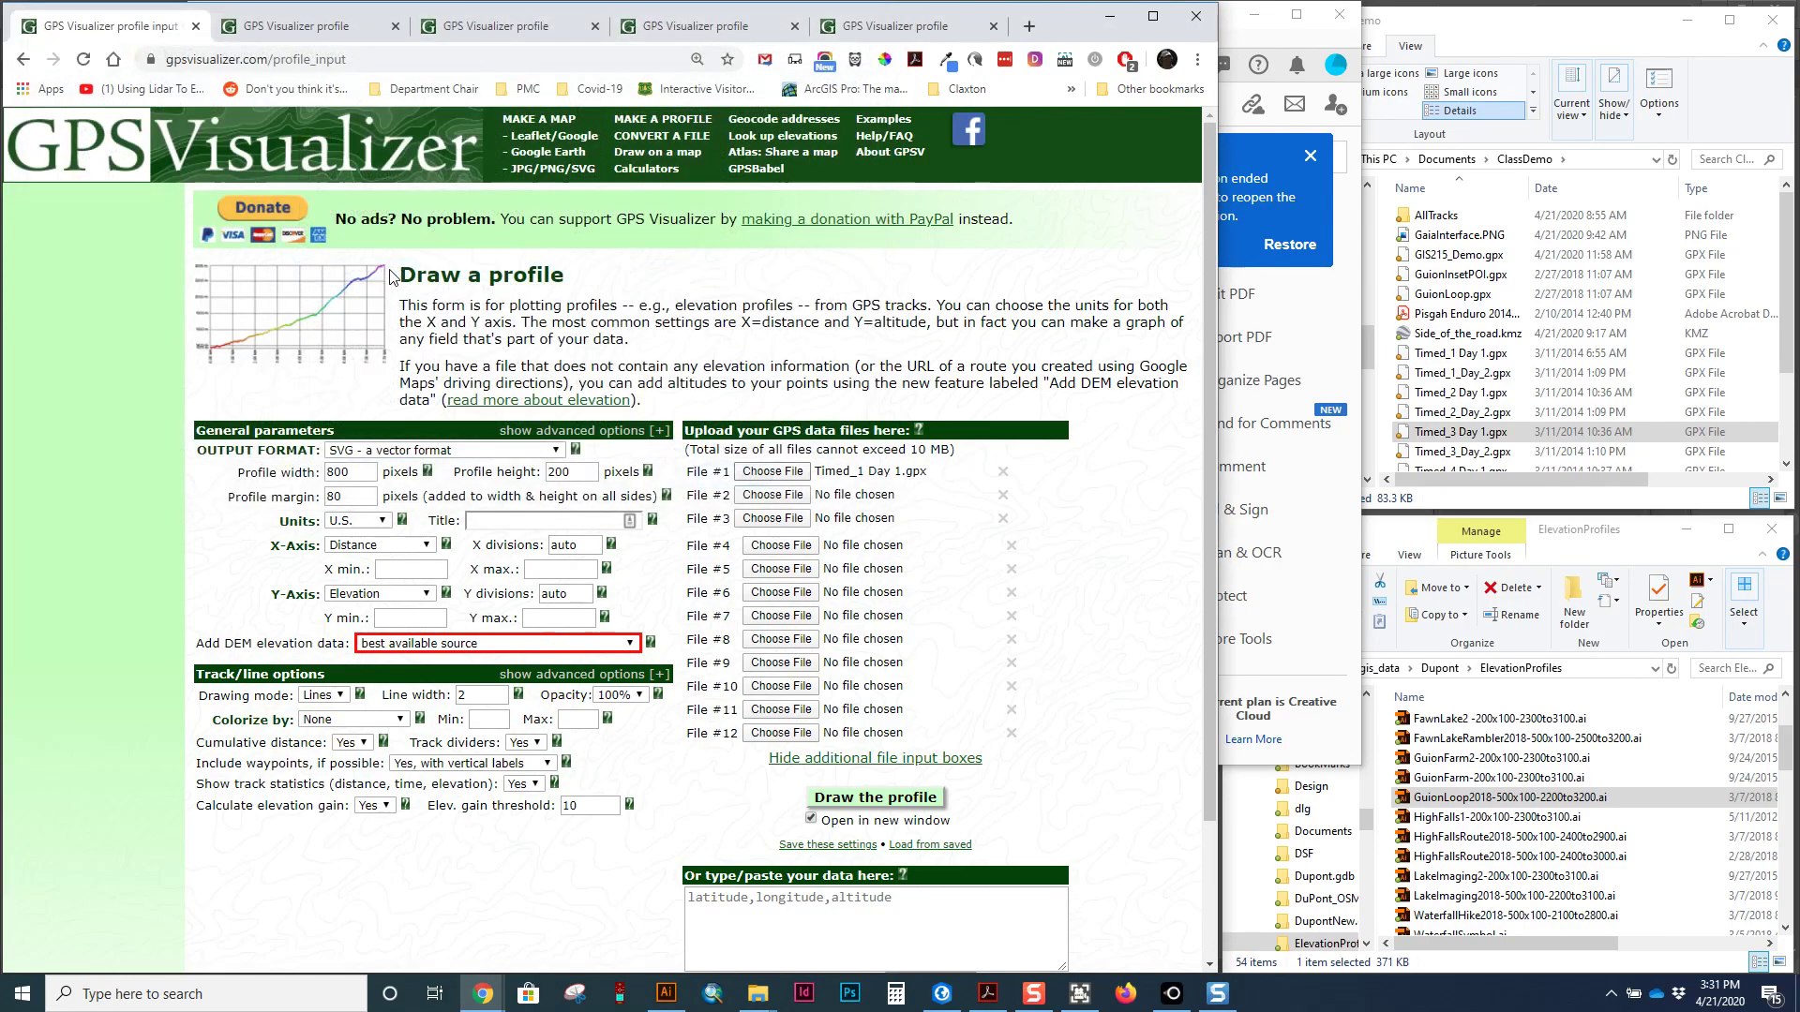
{"action": "left_click", "coordinate": [793, 516]}
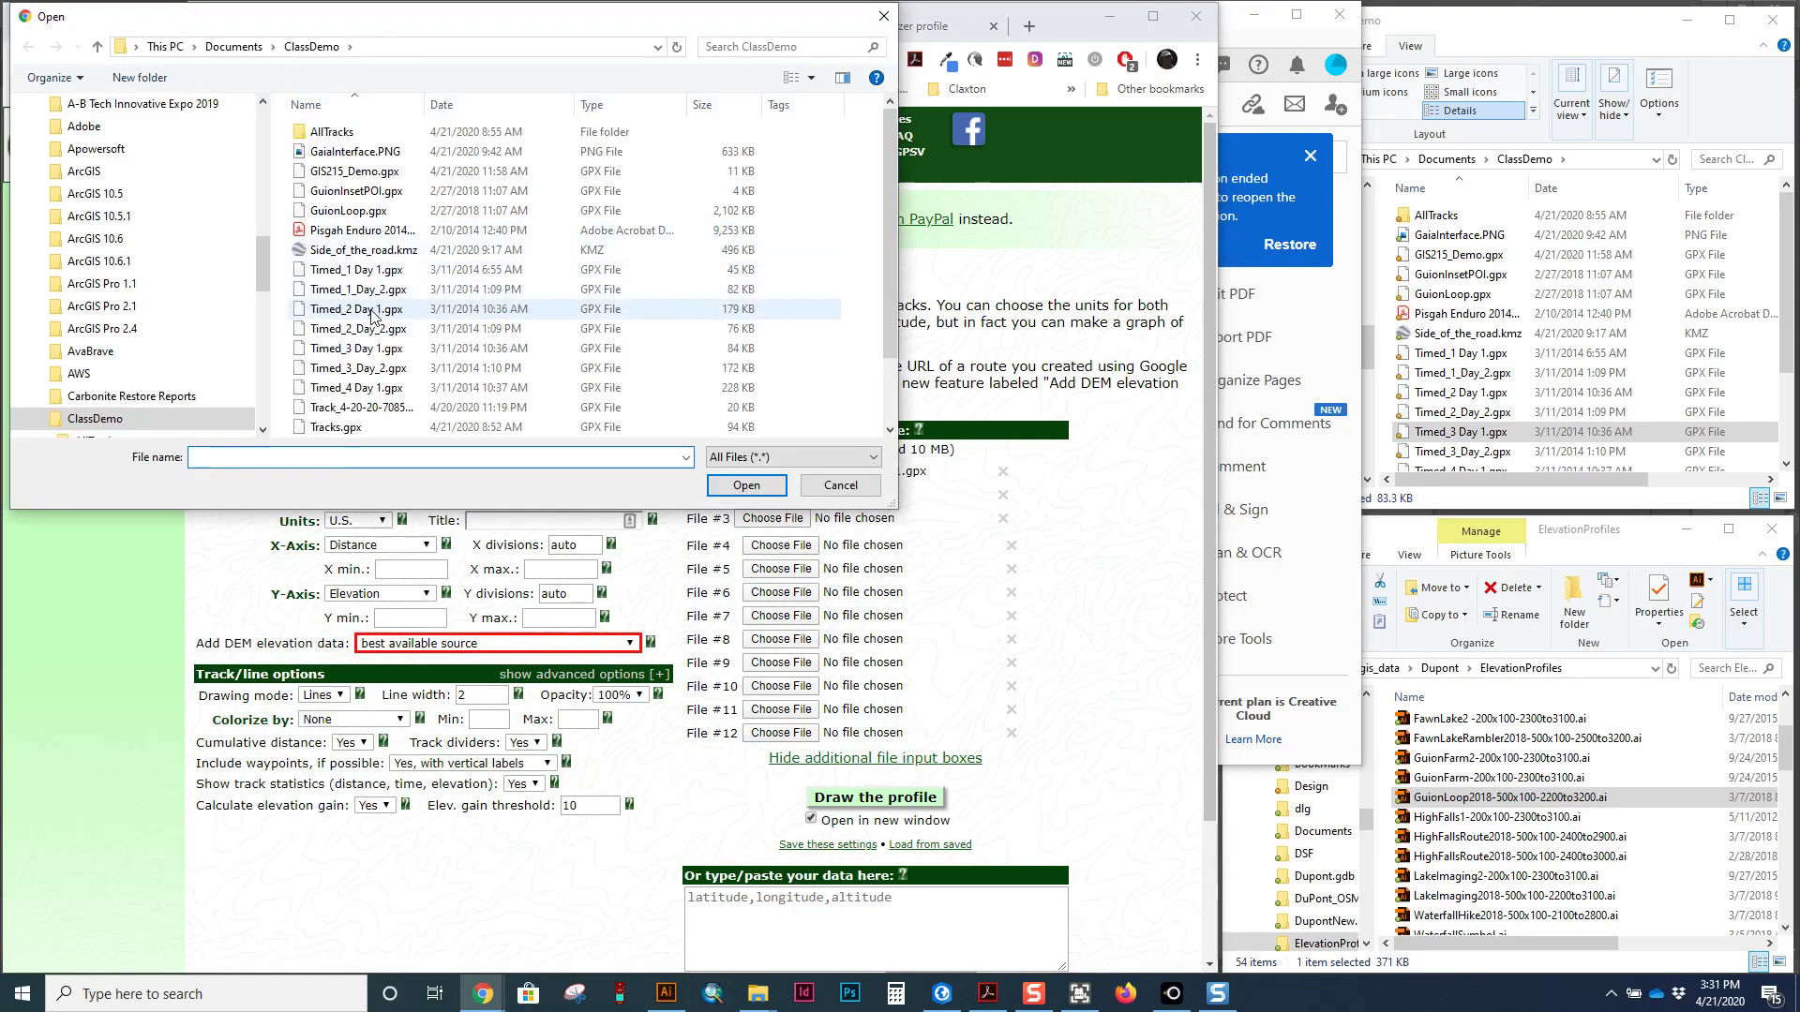
{"action": "double_click", "coordinate": [372, 310]}
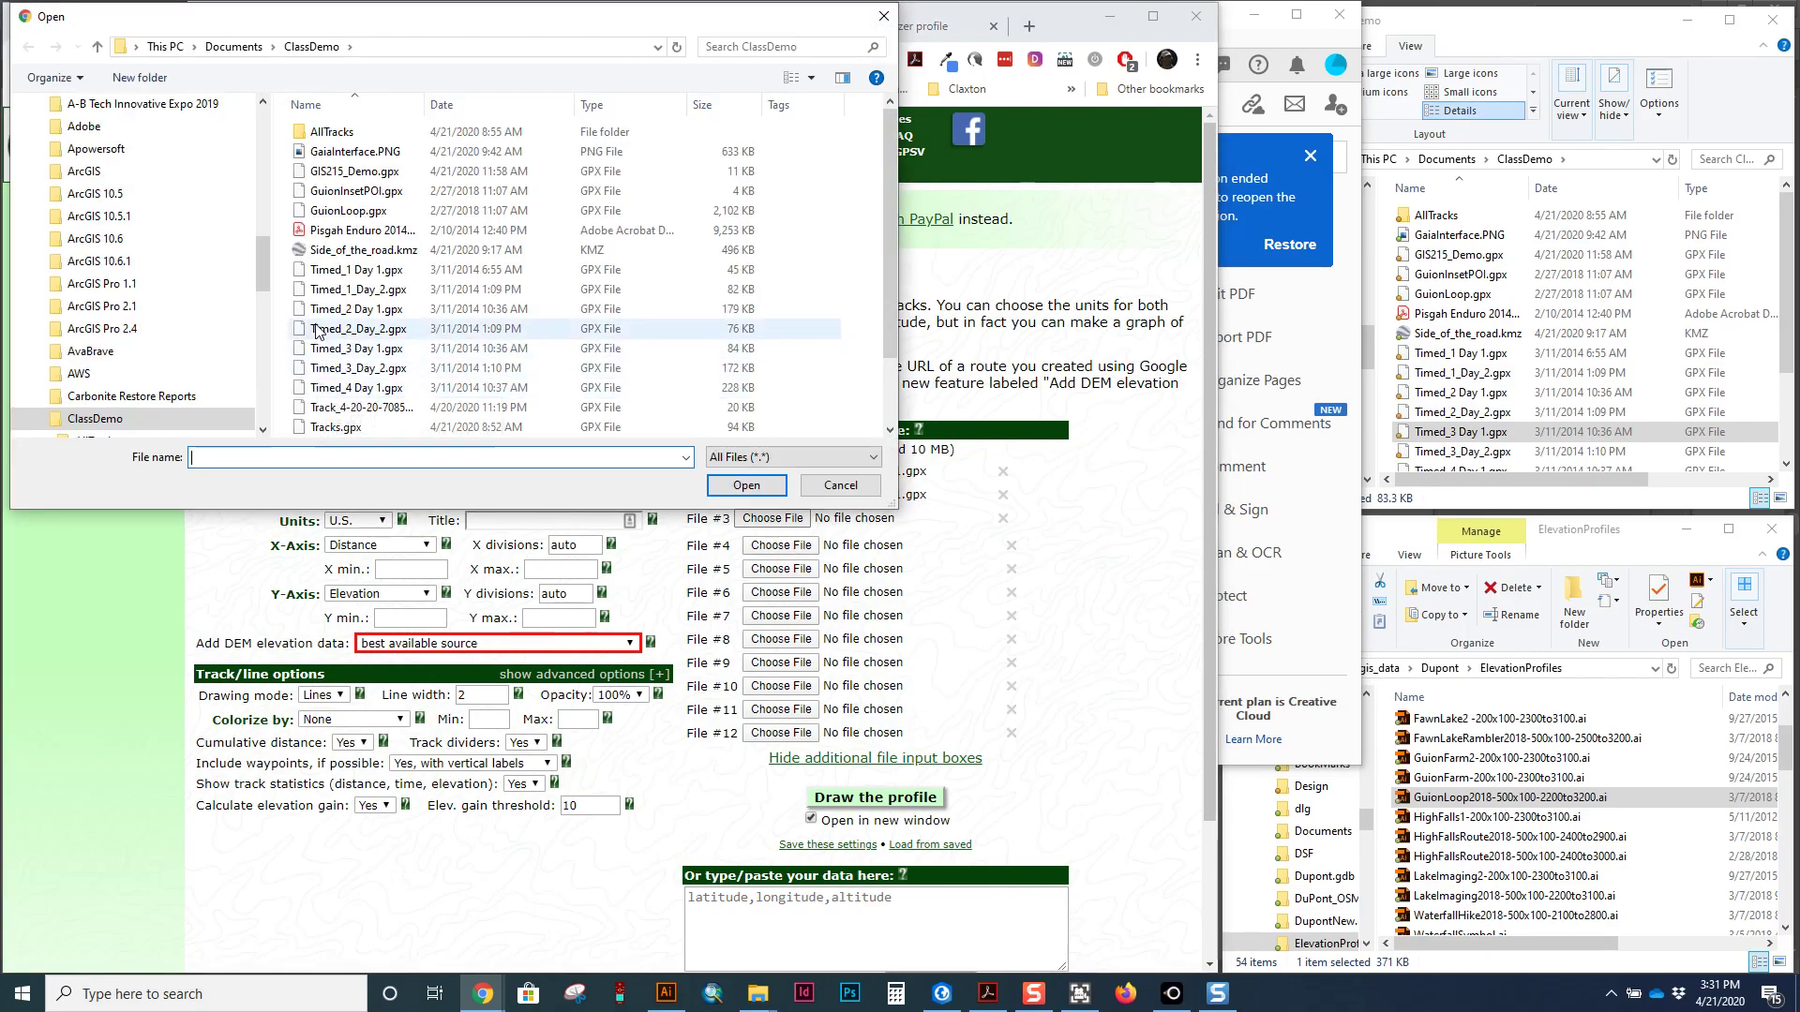
{"action": "double_click", "coordinate": [368, 353]}
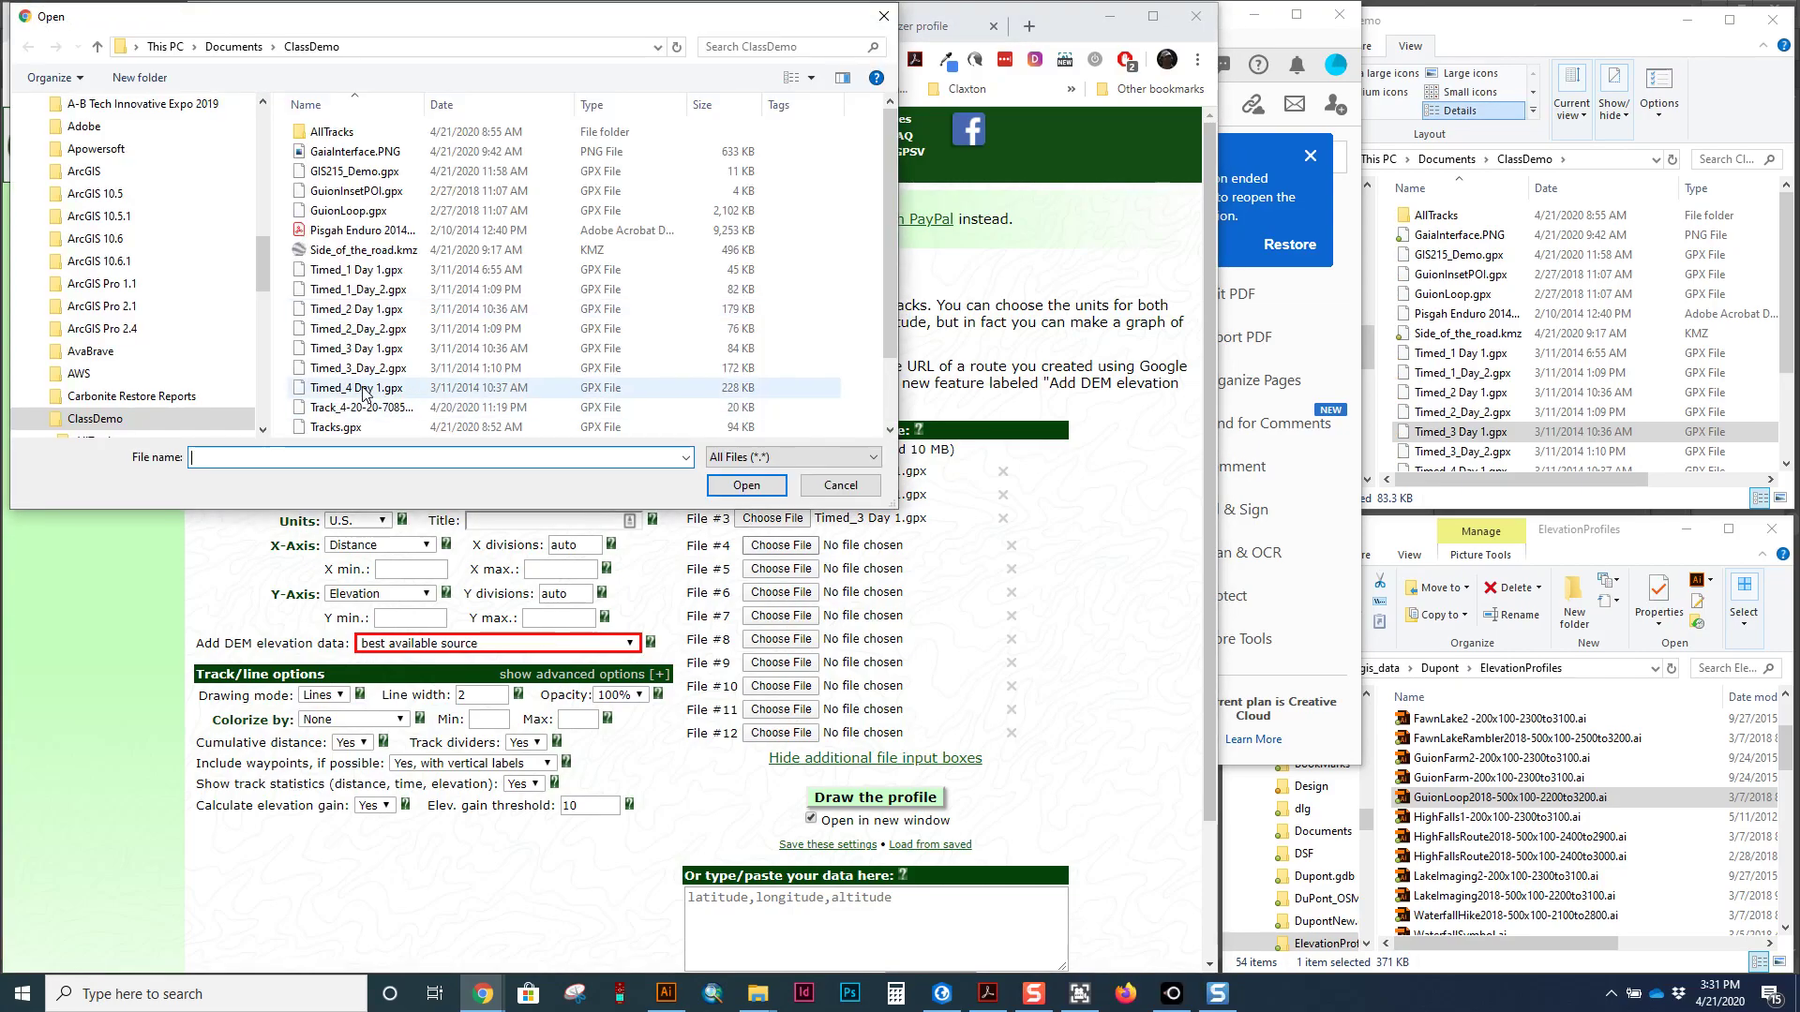
{"action": "double_click", "coordinate": [378, 389]}
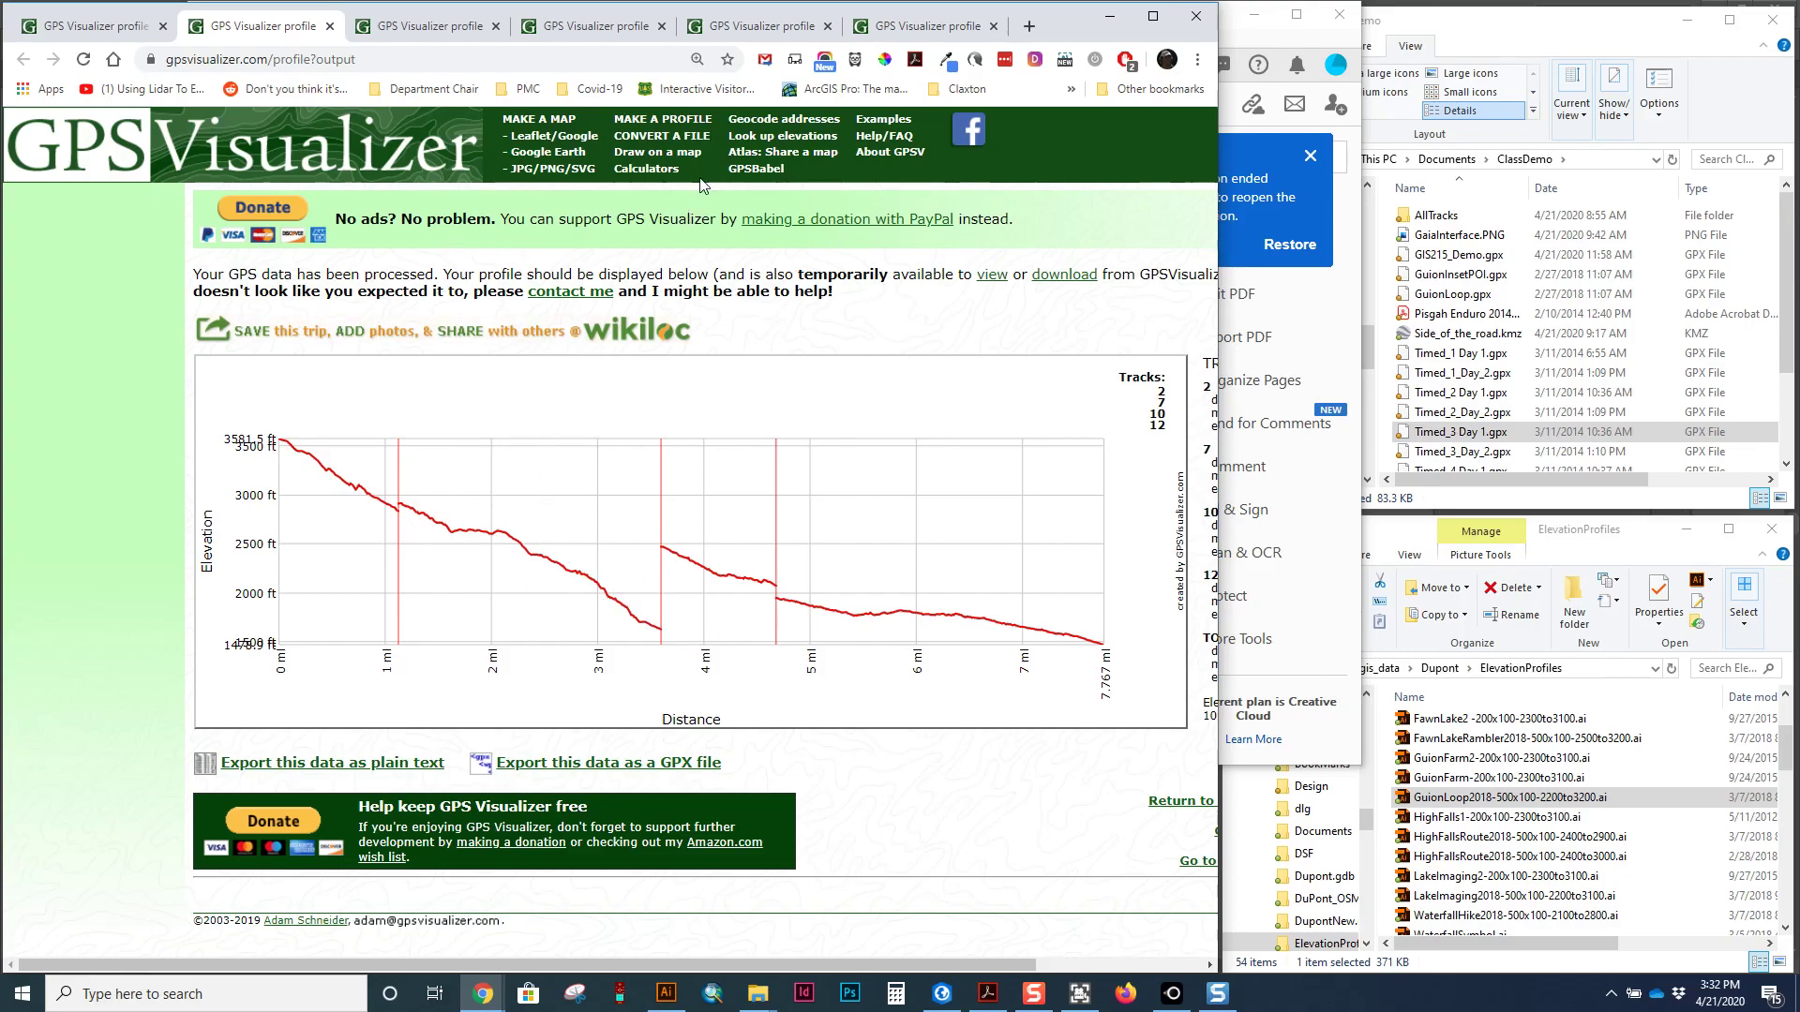
Close one of the earlier profile results and return to the Draw a profile form.
{"action": "middle_click", "coordinate": [454, 25]}
{"action": "left_click", "coordinate": [75, 25]}
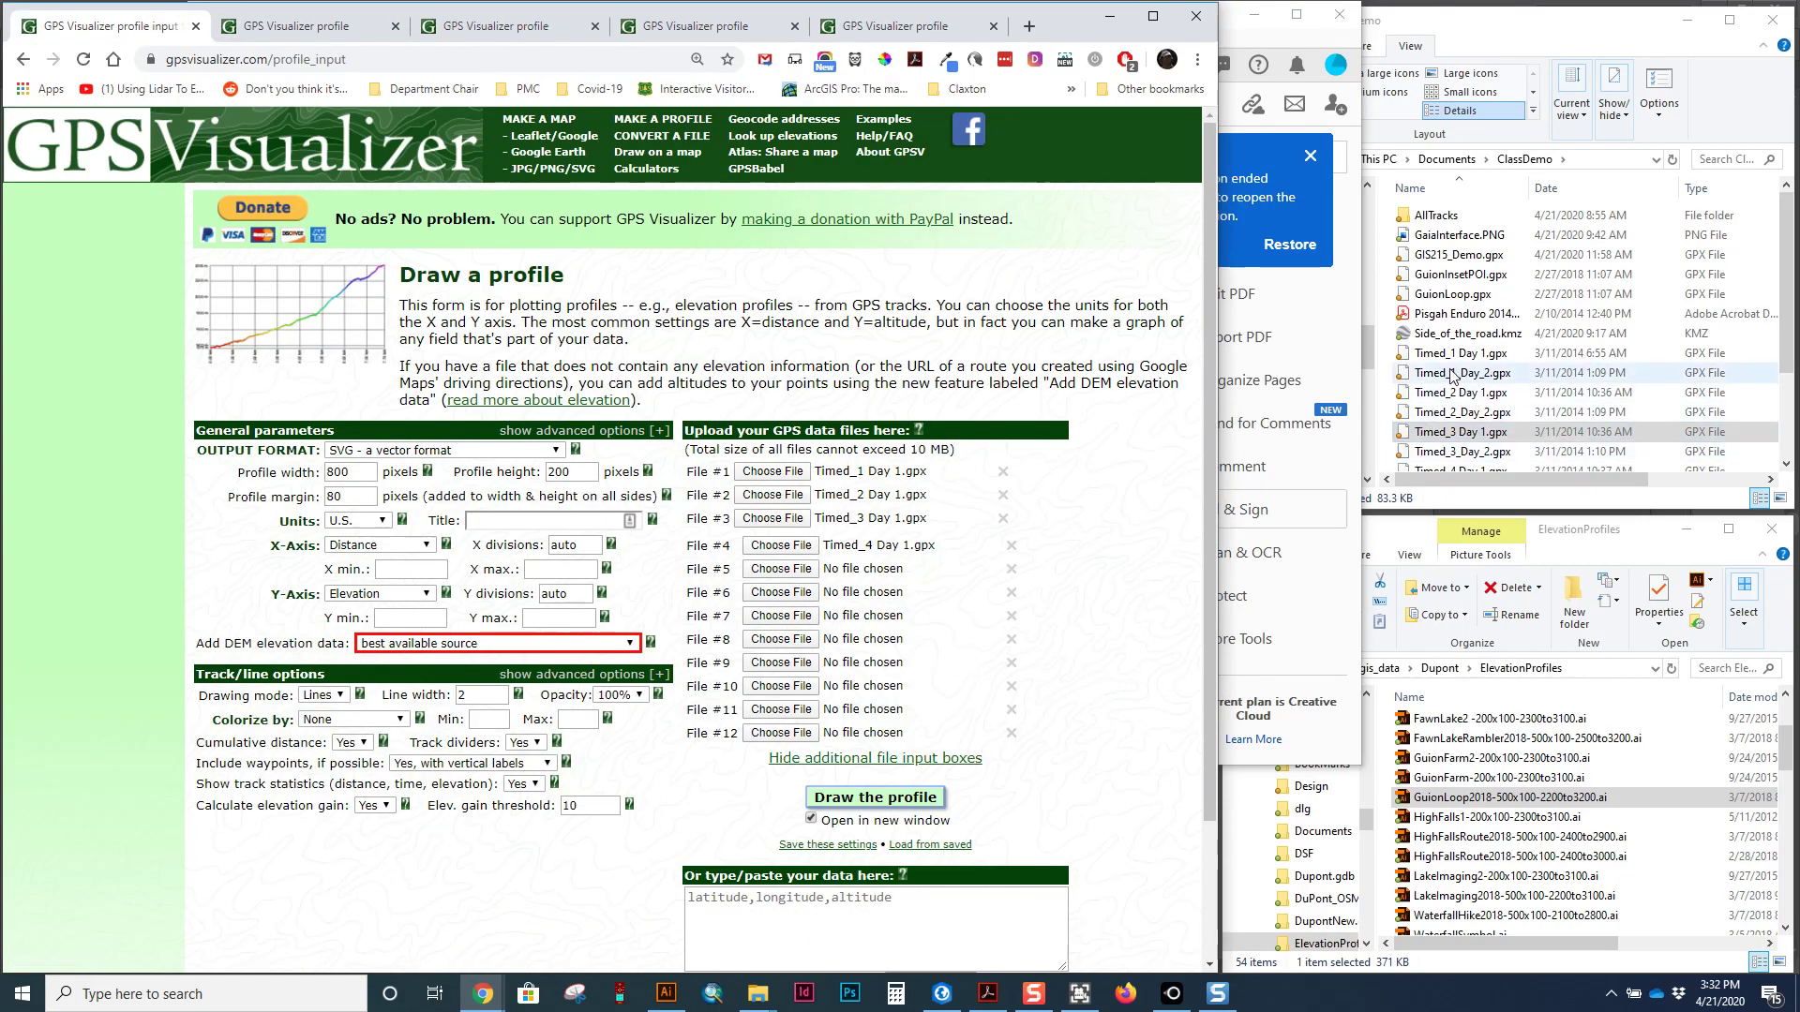
Return to the GPS Visualizer home page, upload GuionLoop.gpx in the quick-start form and map it as a Leaflet map.
{"action": "left_click", "coordinate": [1479, 295]}
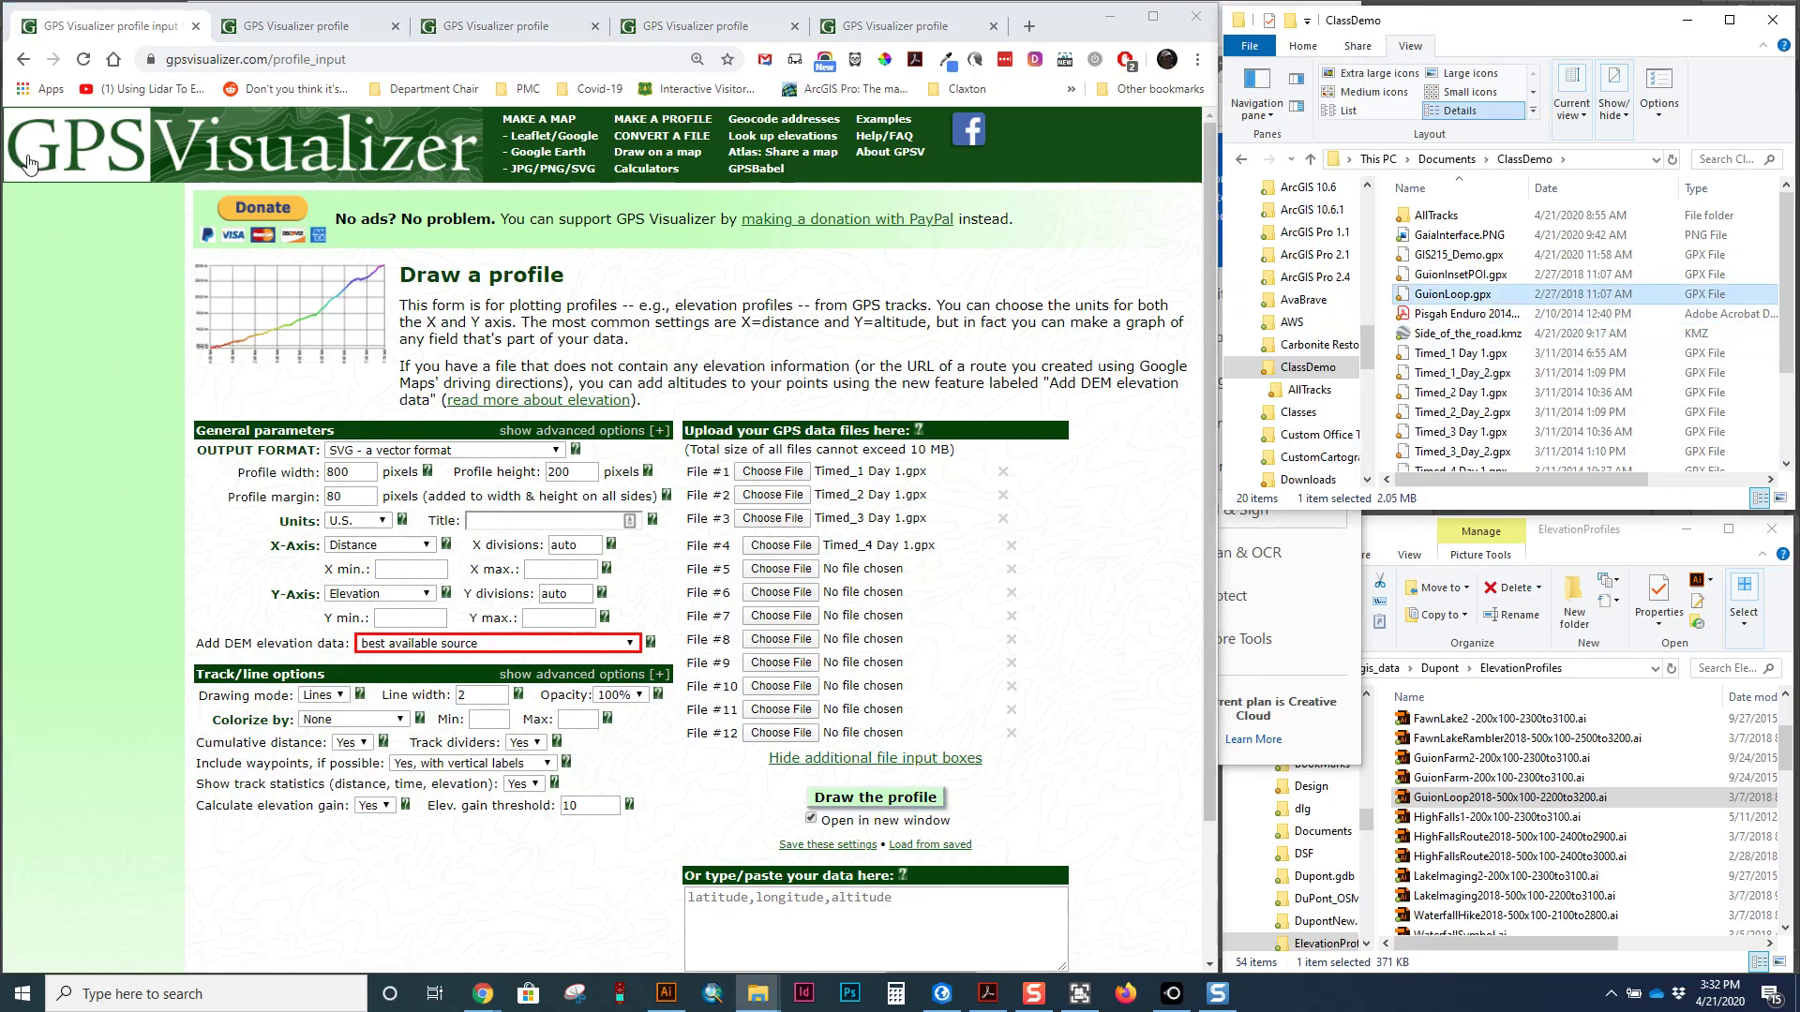
{"action": "left_click", "coordinate": [171, 111]}
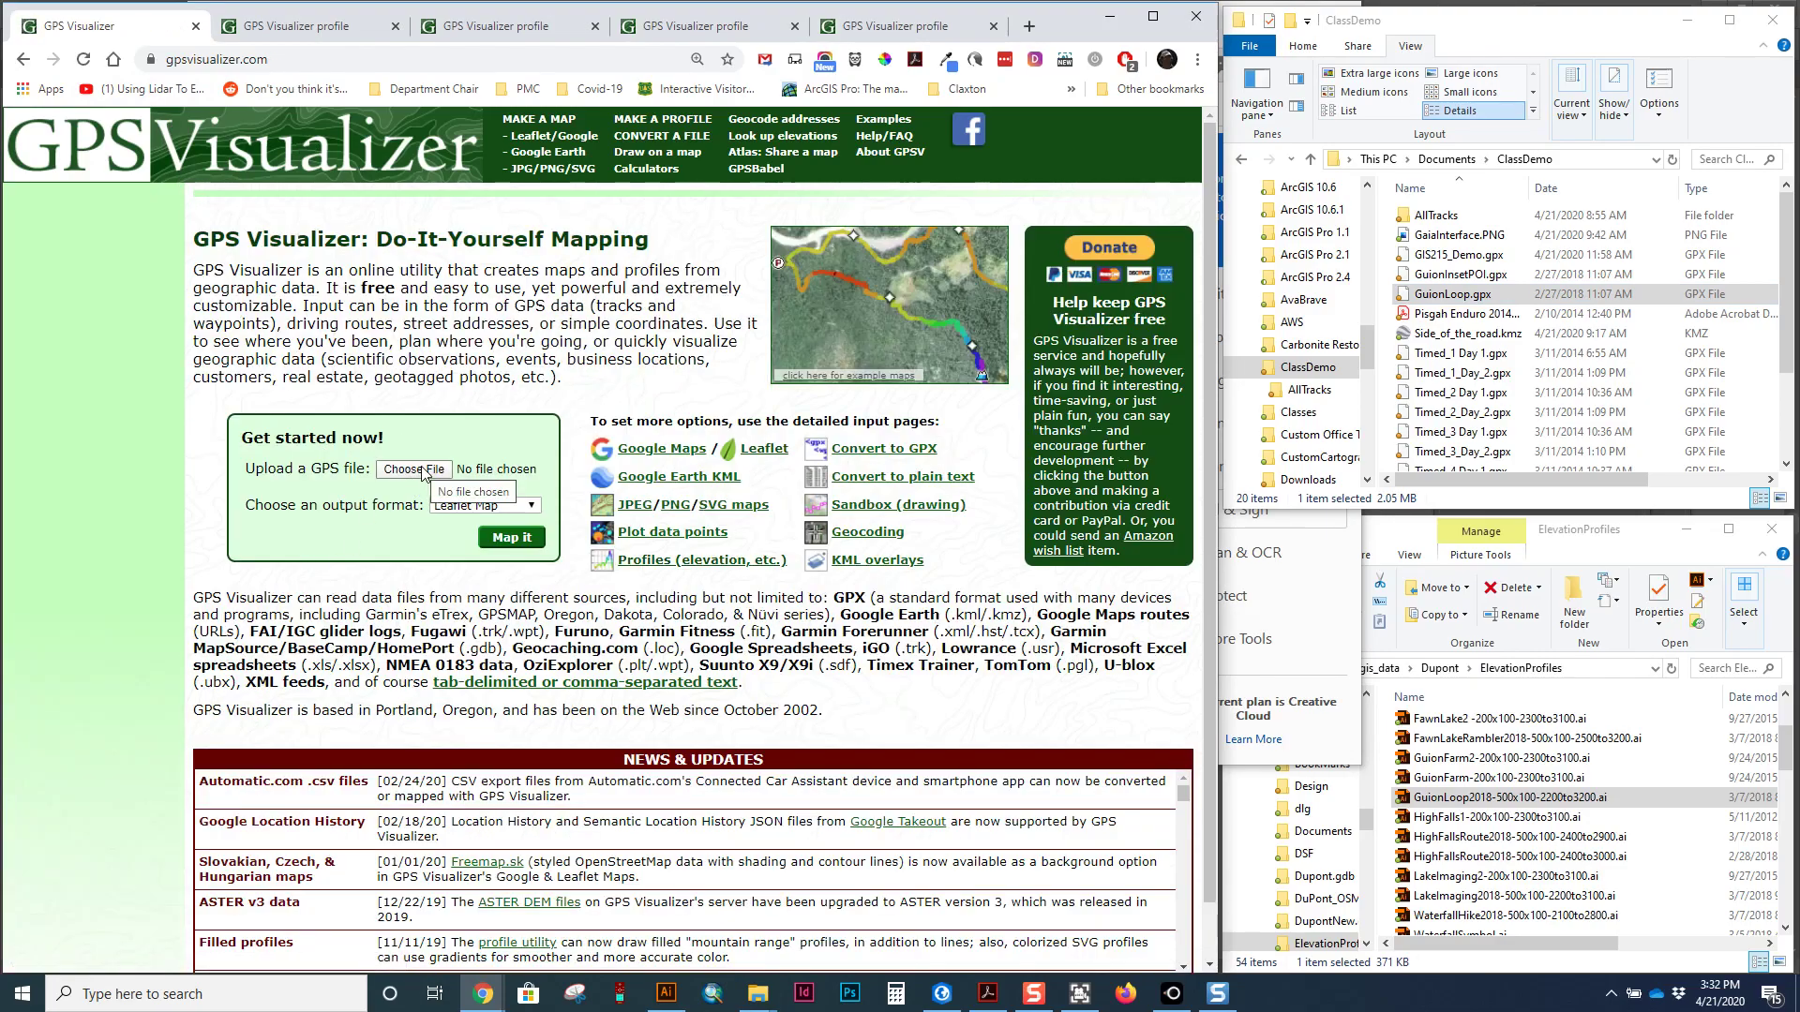
{"action": "left_click", "coordinate": [417, 520]}
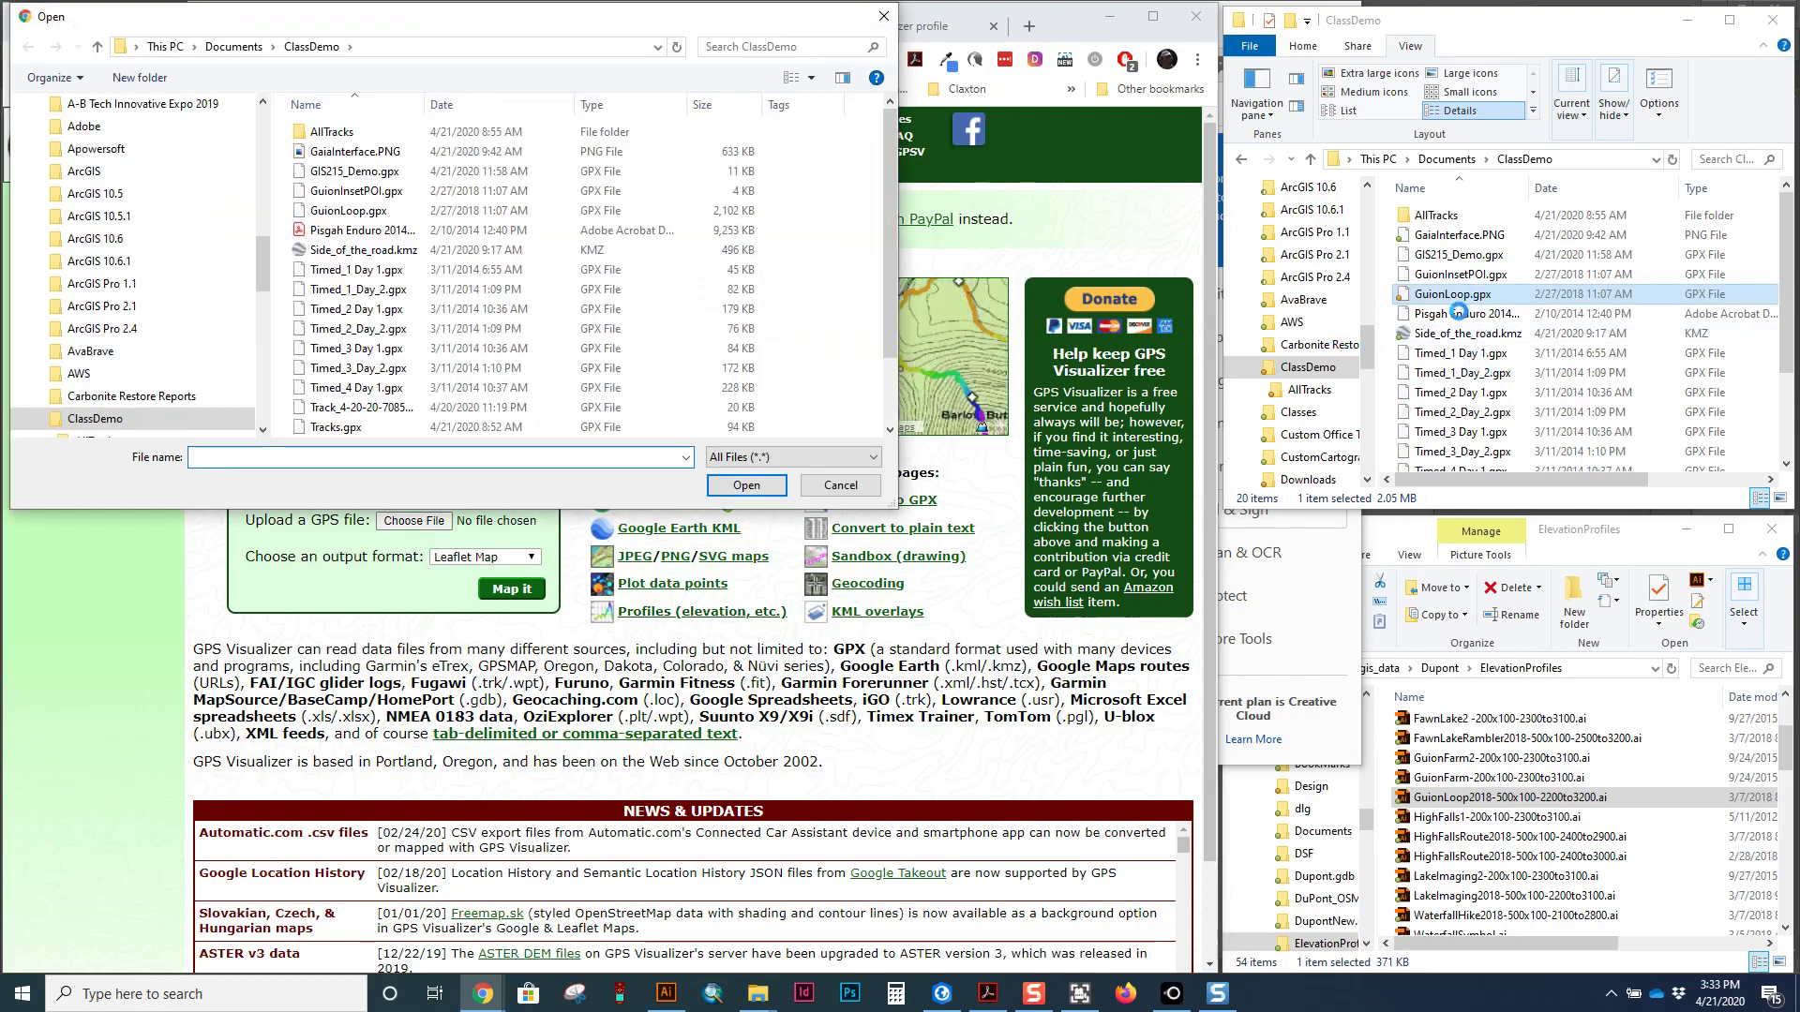
{"action": "left_click", "coordinate": [372, 211]}
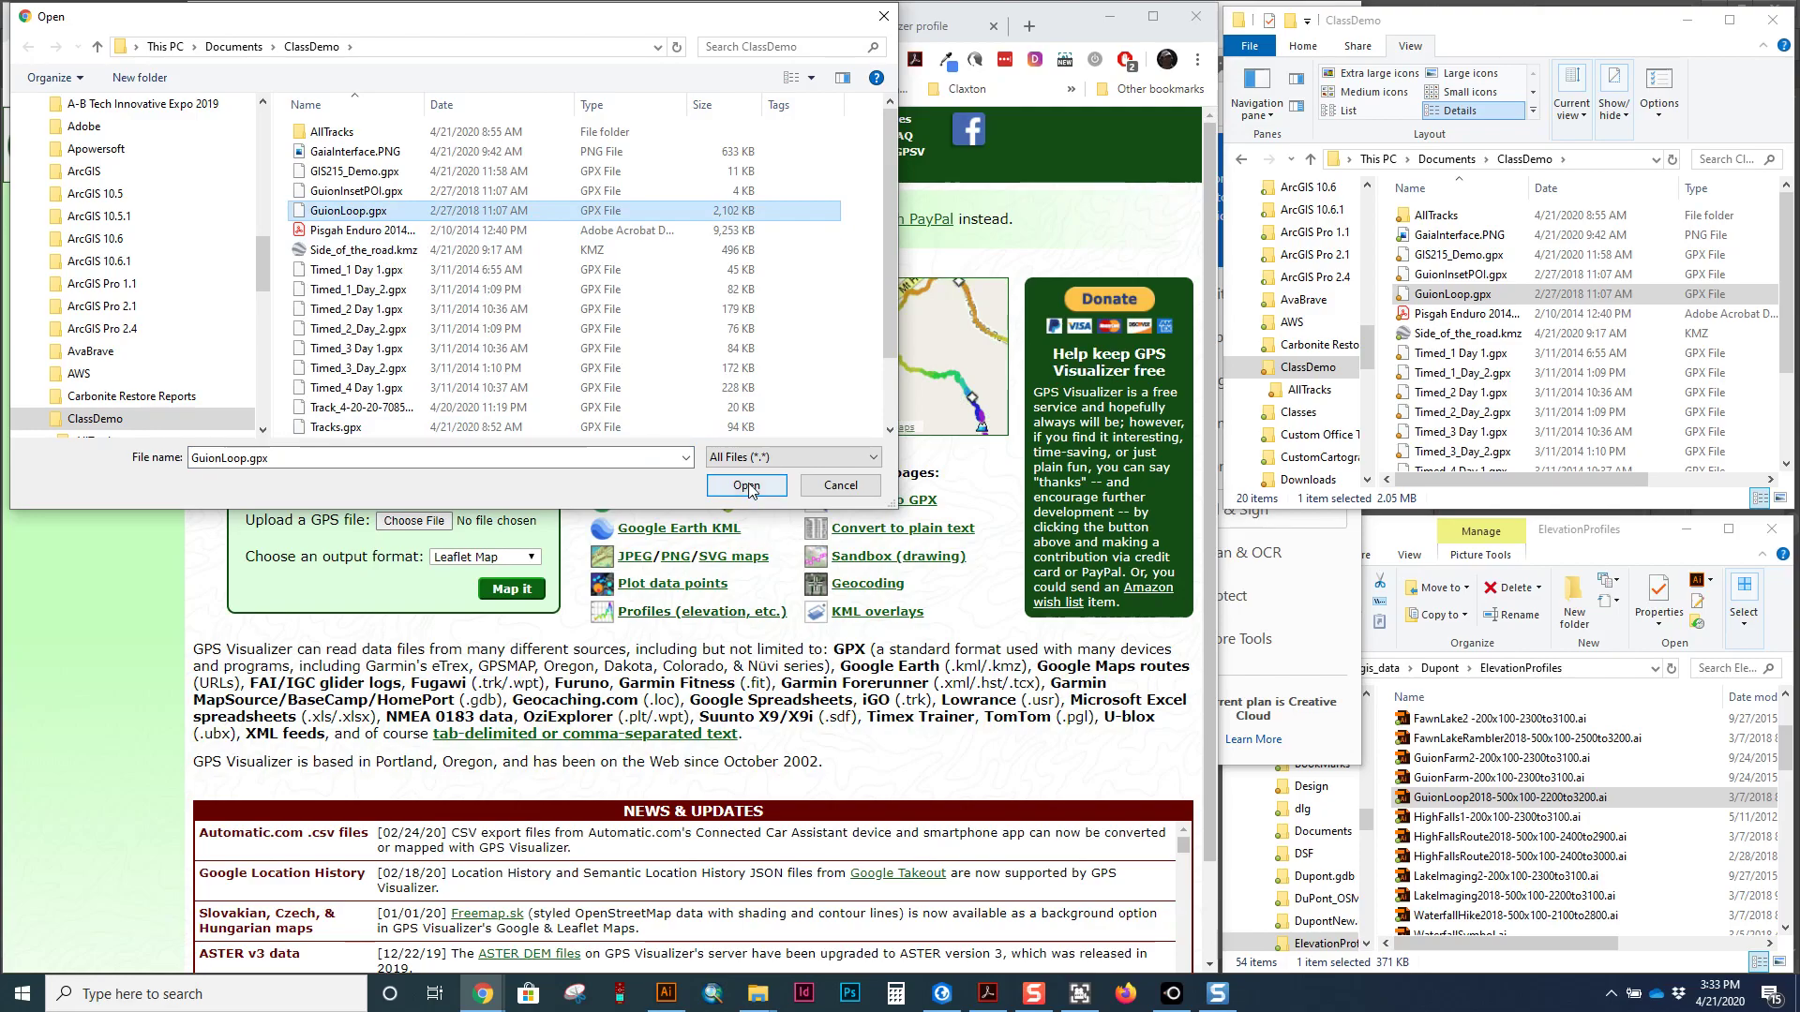
{"action": "left_click", "coordinate": [746, 485]}
{"action": "left_click", "coordinate": [514, 588]}
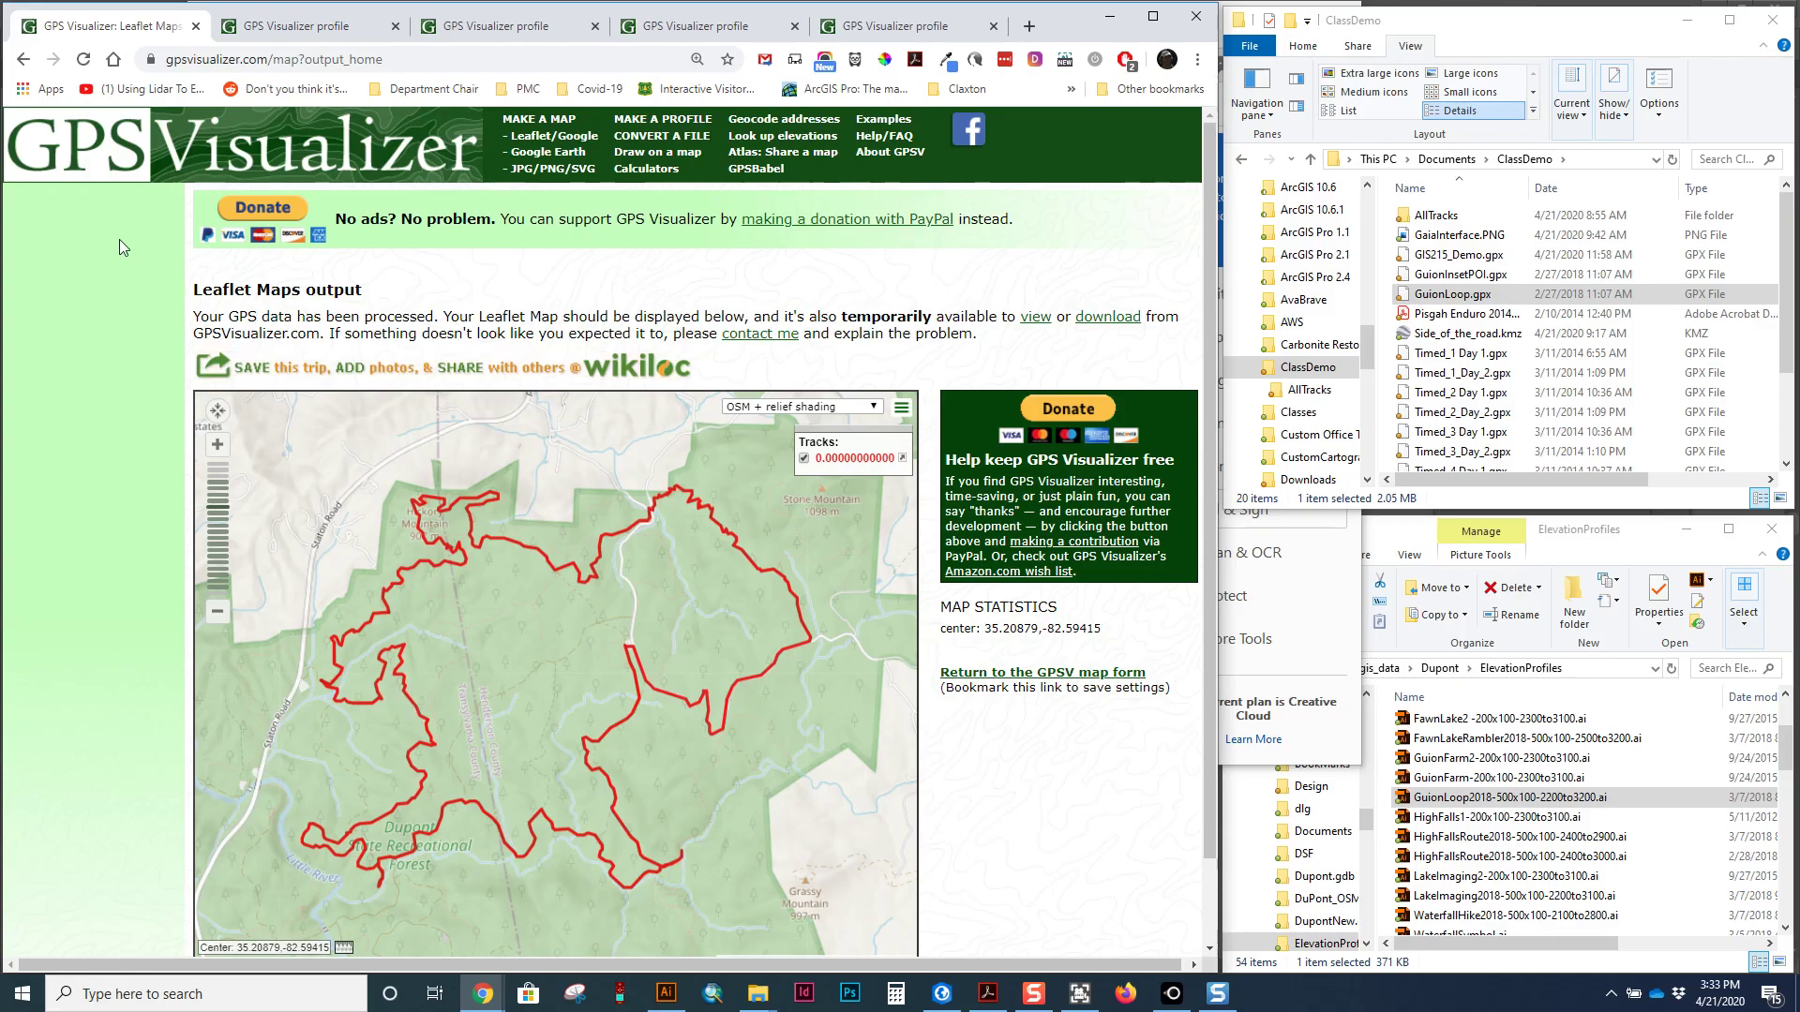
Go back from the map result to the home page and open the detailed Leaflet map input form.
{"action": "left_click", "coordinate": [243, 29]}
{"action": "left_click", "coordinate": [120, 31]}
{"action": "left_click", "coordinate": [23, 59]}
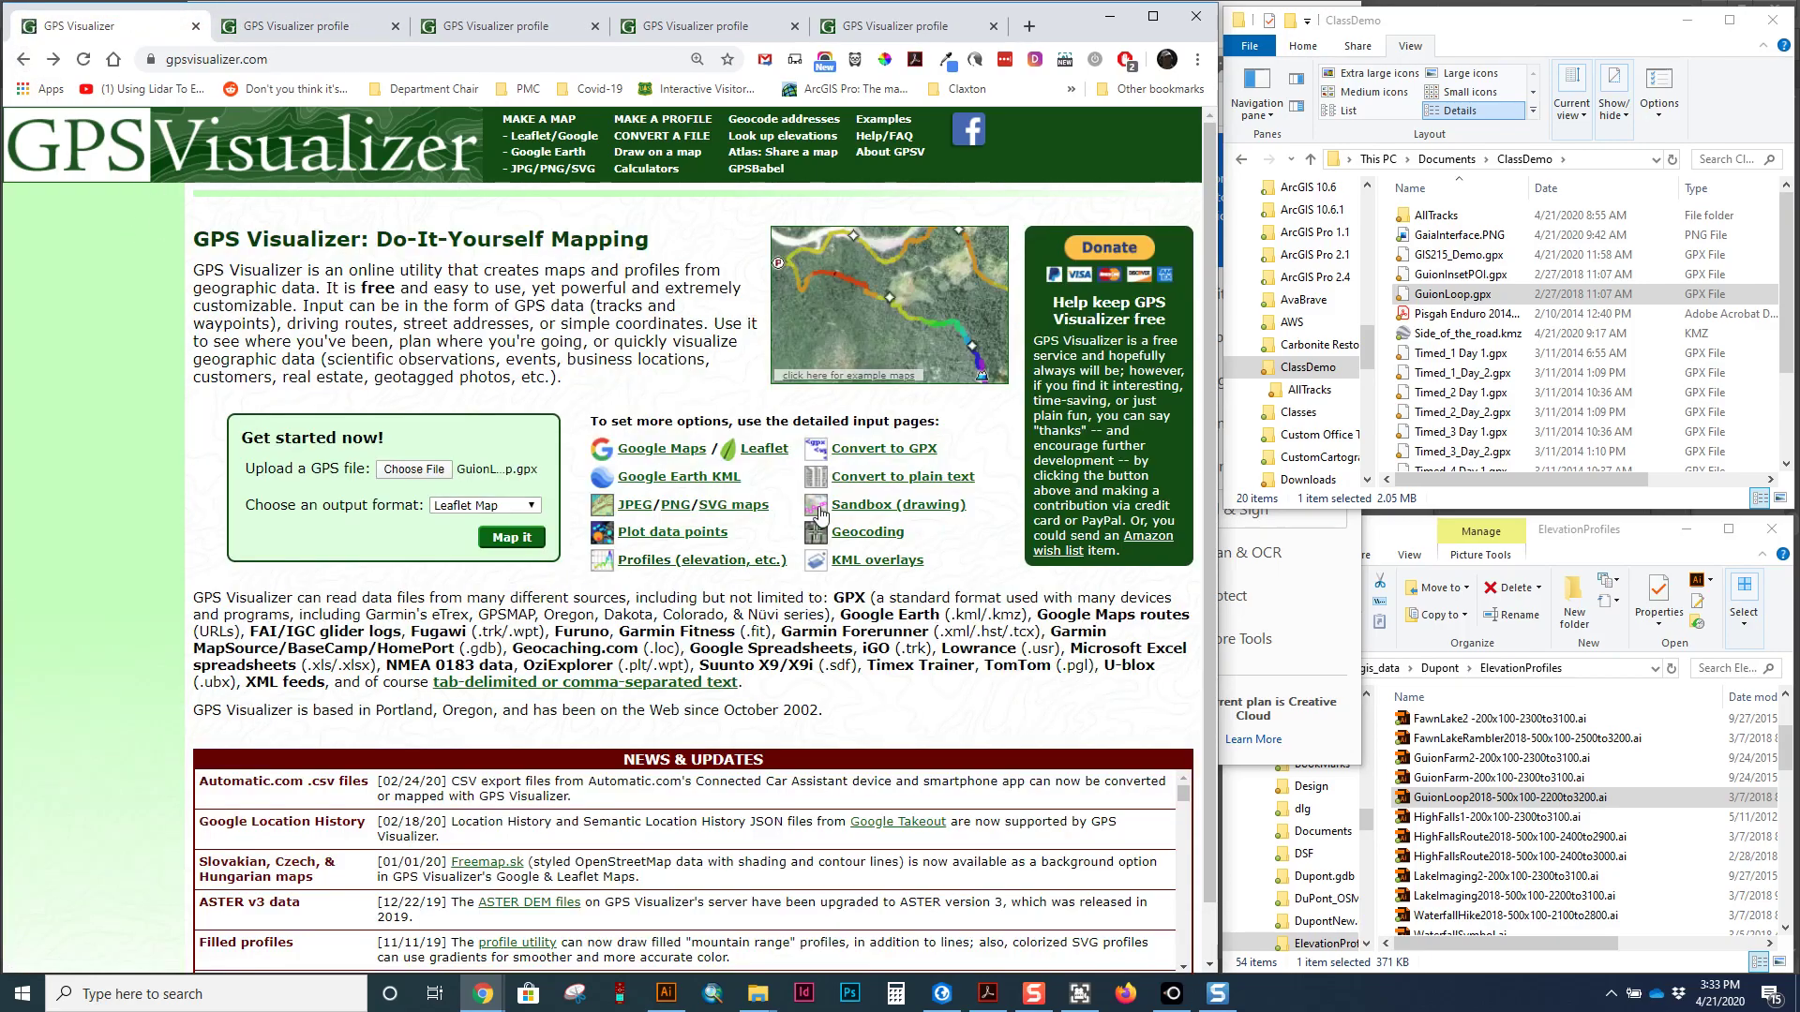
{"action": "left_click", "coordinate": [755, 503]}
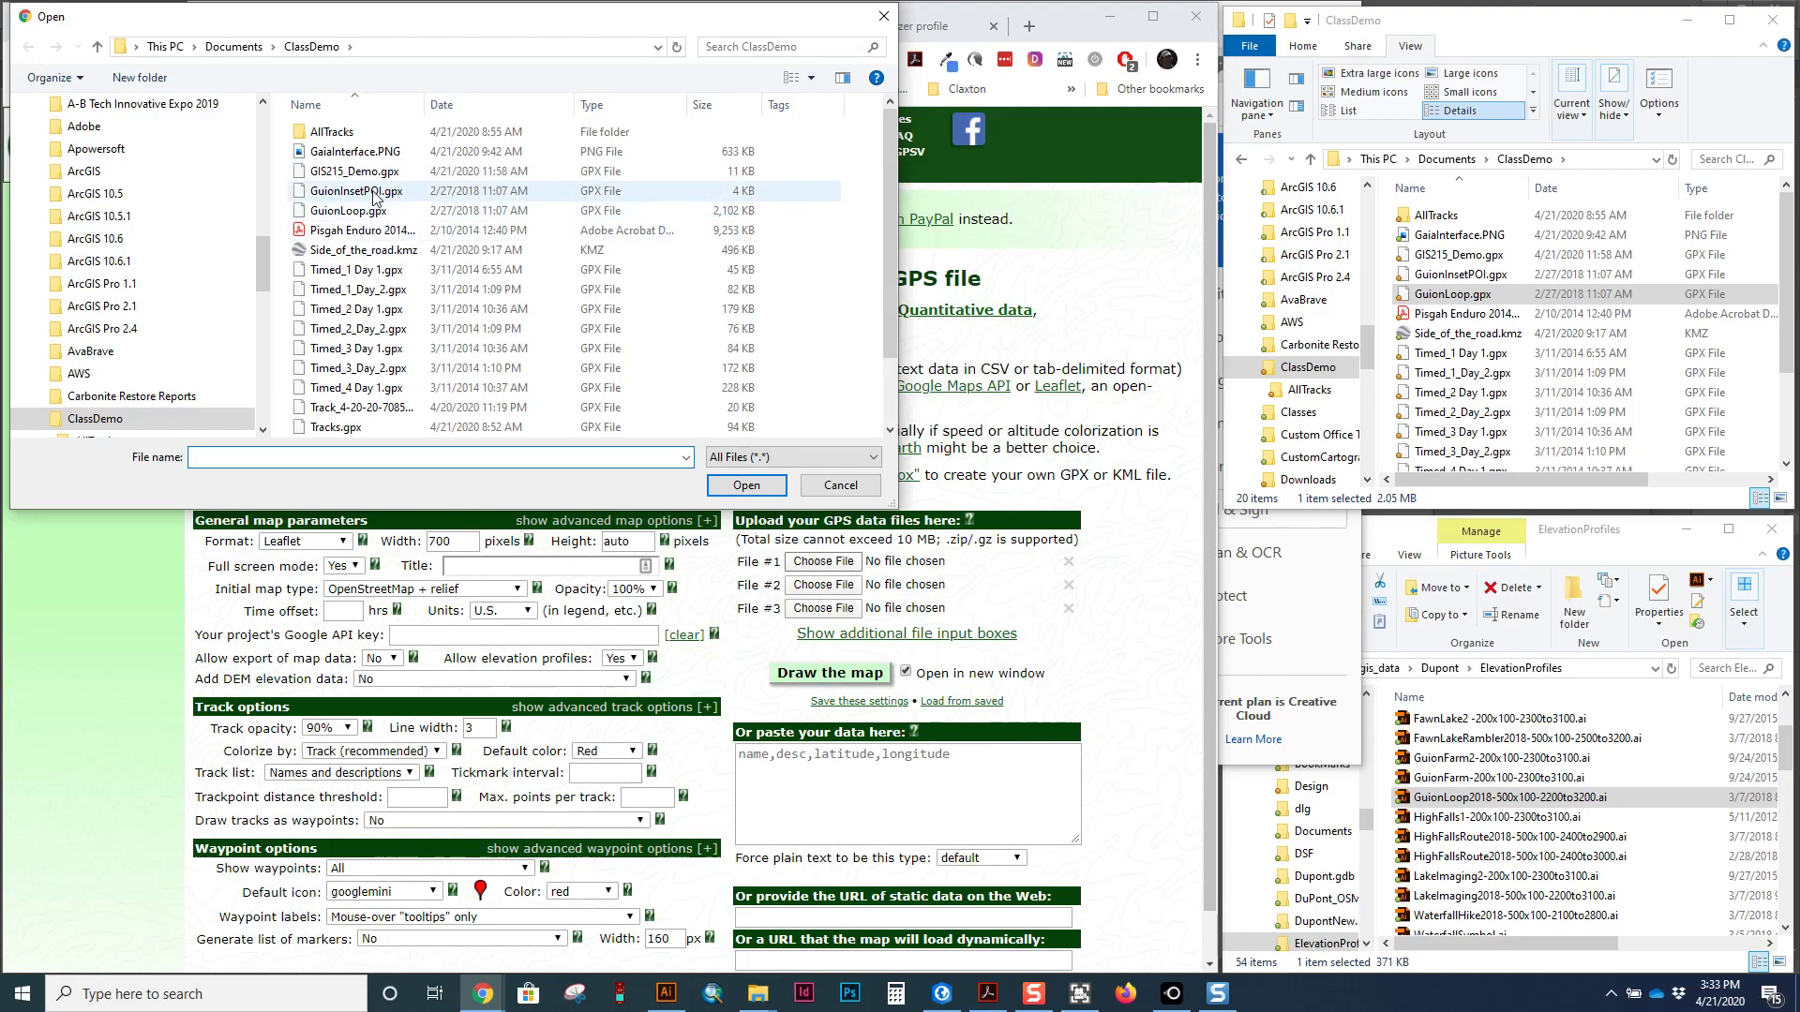
Load GuionLoop.gpx into file input #1 and GuionInsetPOI.gpx into file input #2 of the map form.
{"action": "left_click", "coordinate": [367, 212]}
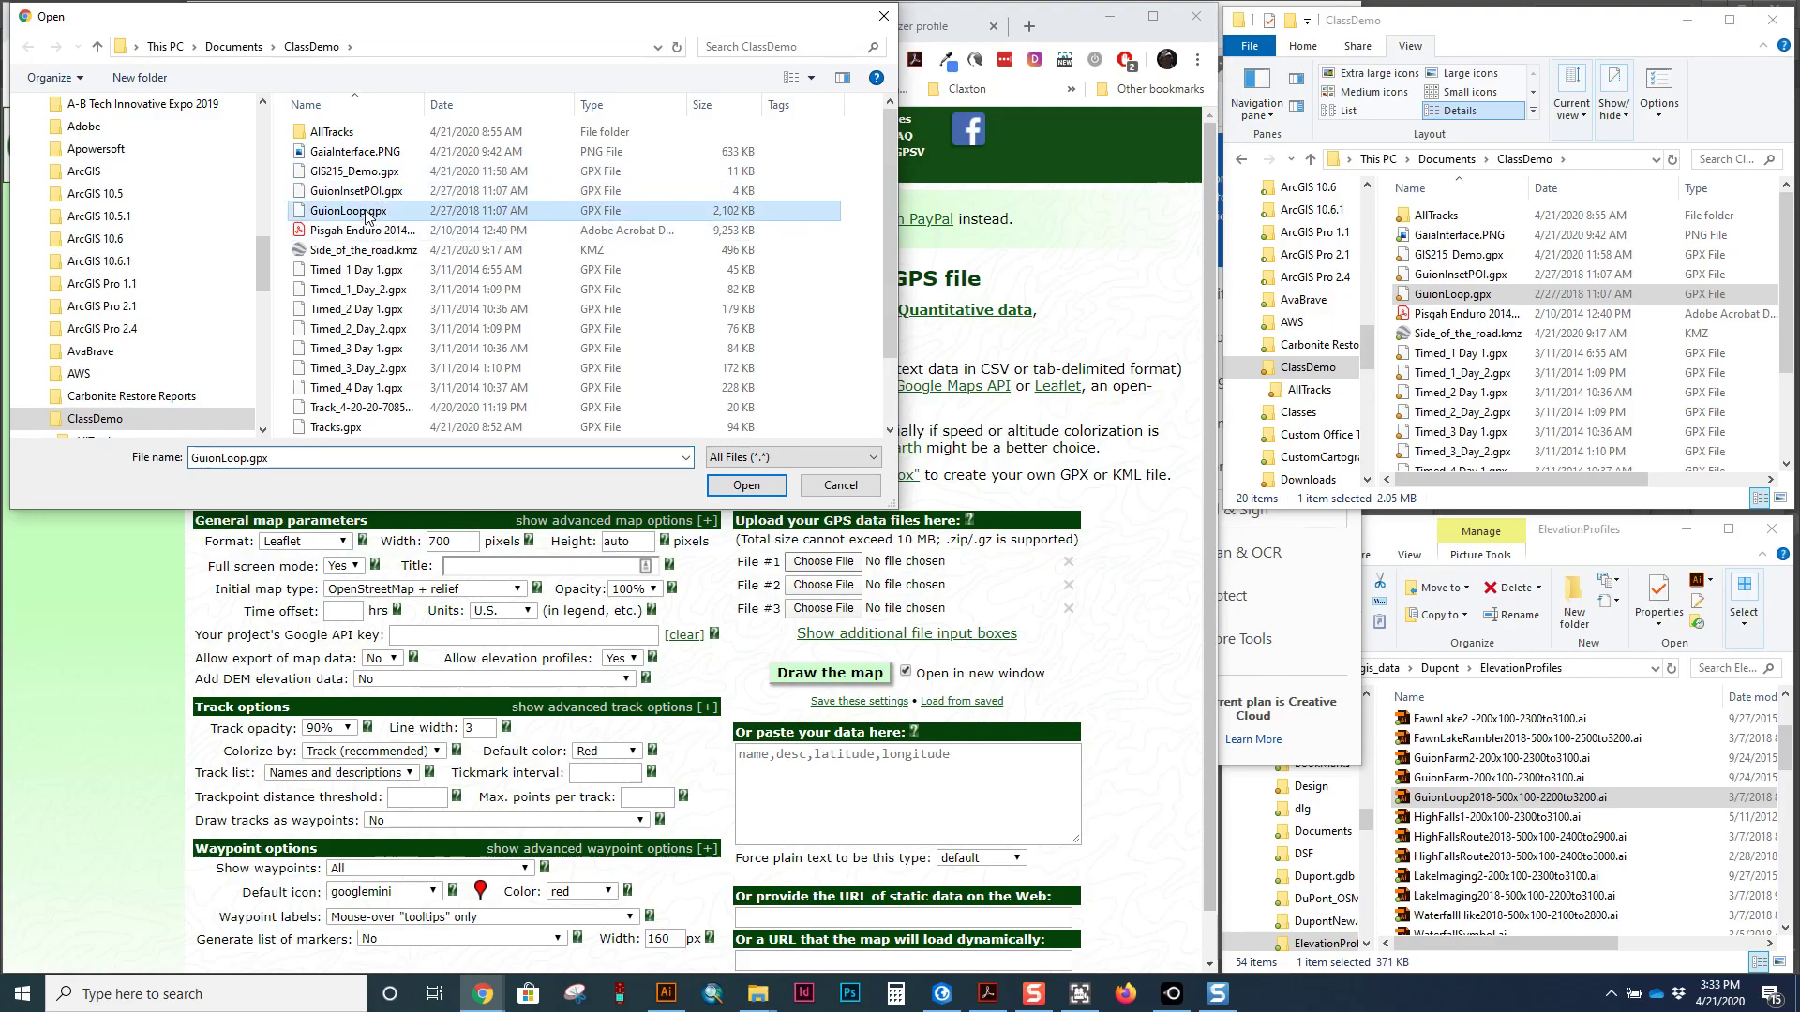
{"action": "left_click", "coordinate": [747, 486]}
{"action": "left_click", "coordinate": [841, 587]}
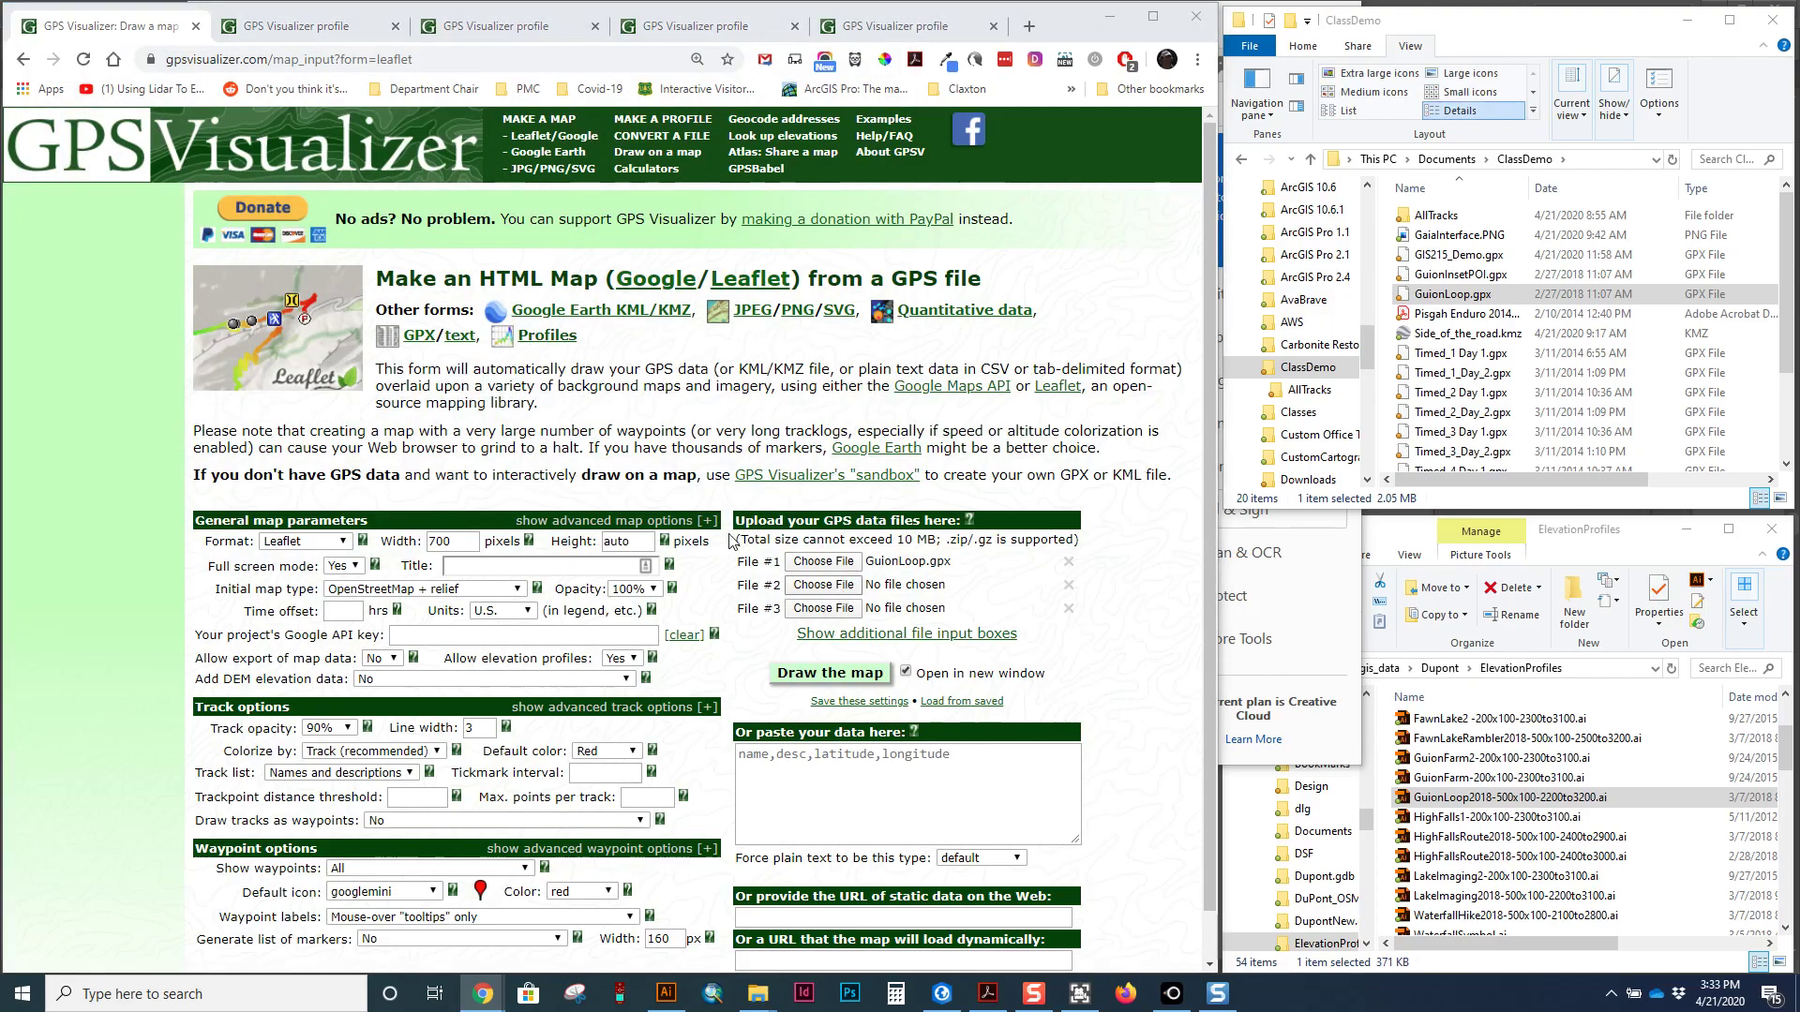
{"action": "left_click", "coordinate": [379, 191]}
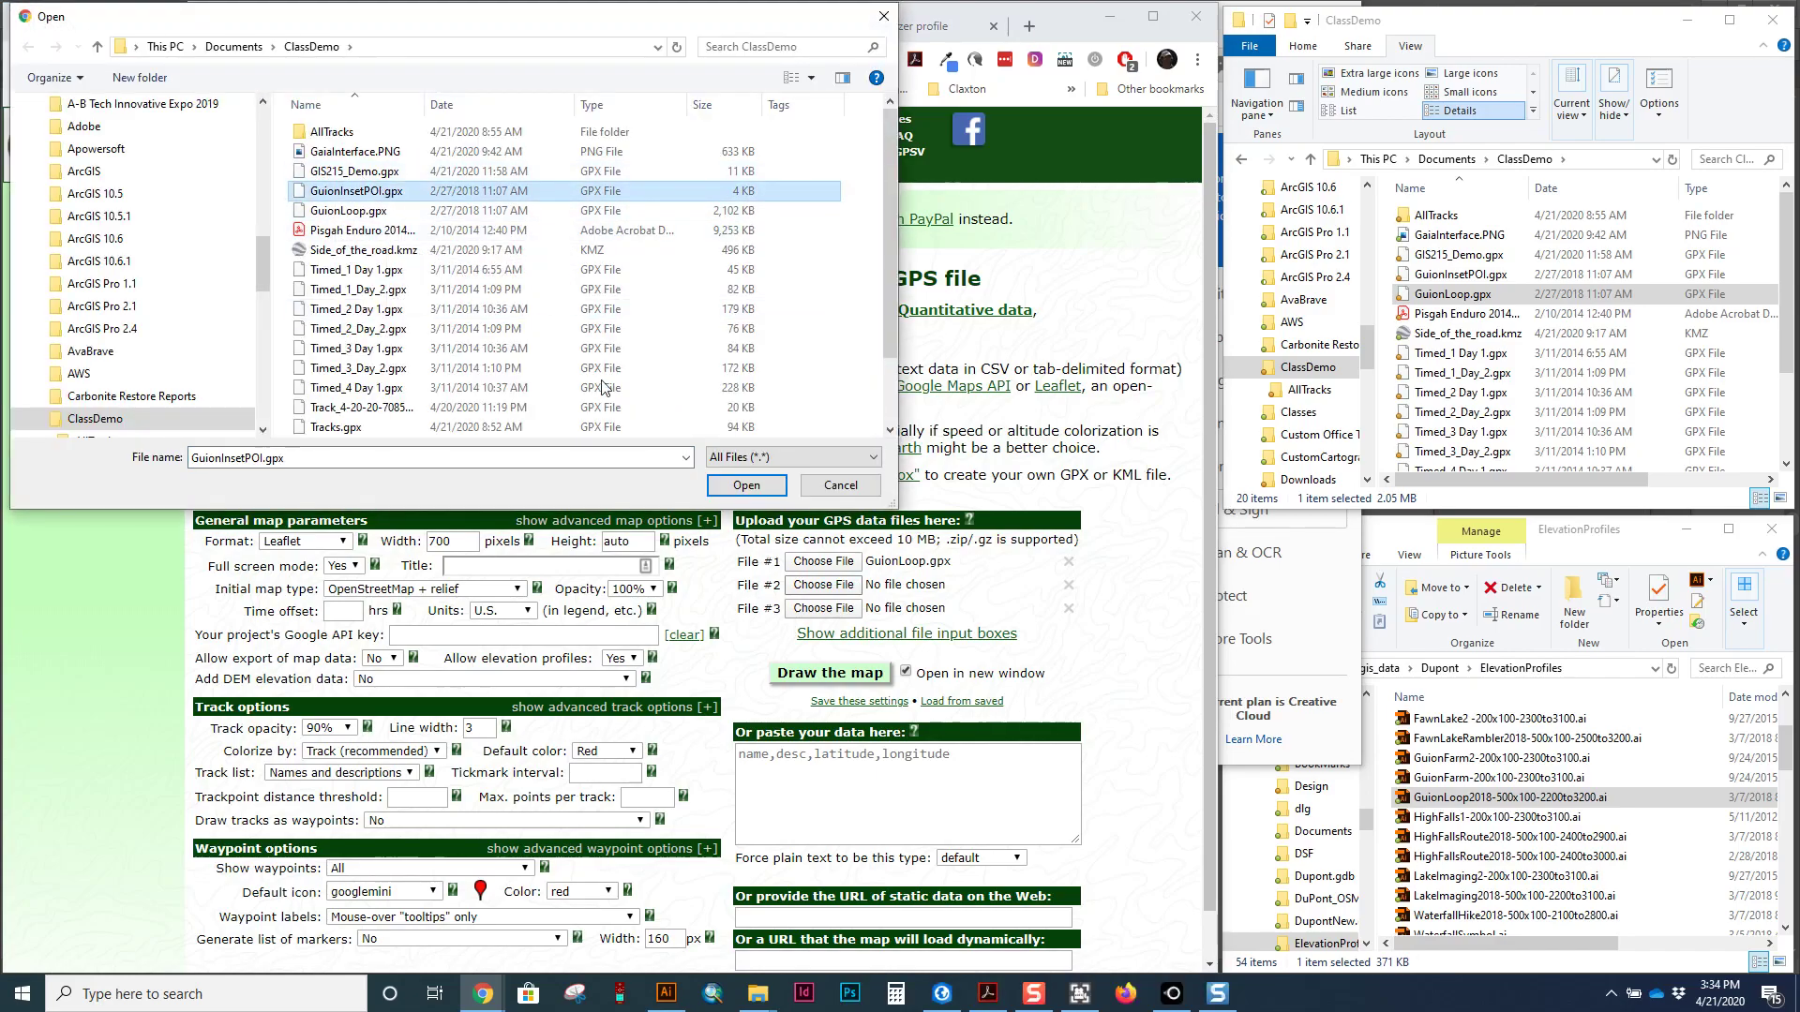
{"action": "left_click", "coordinate": [746, 486]}
Review the initial map type options, keep OpenStreetMap + relief, and draw the Leaflet map from both loaded files.
{"action": "scroll", "coordinate": [609, 525], "scroll_direction": "down", "scroll_amount": 1}
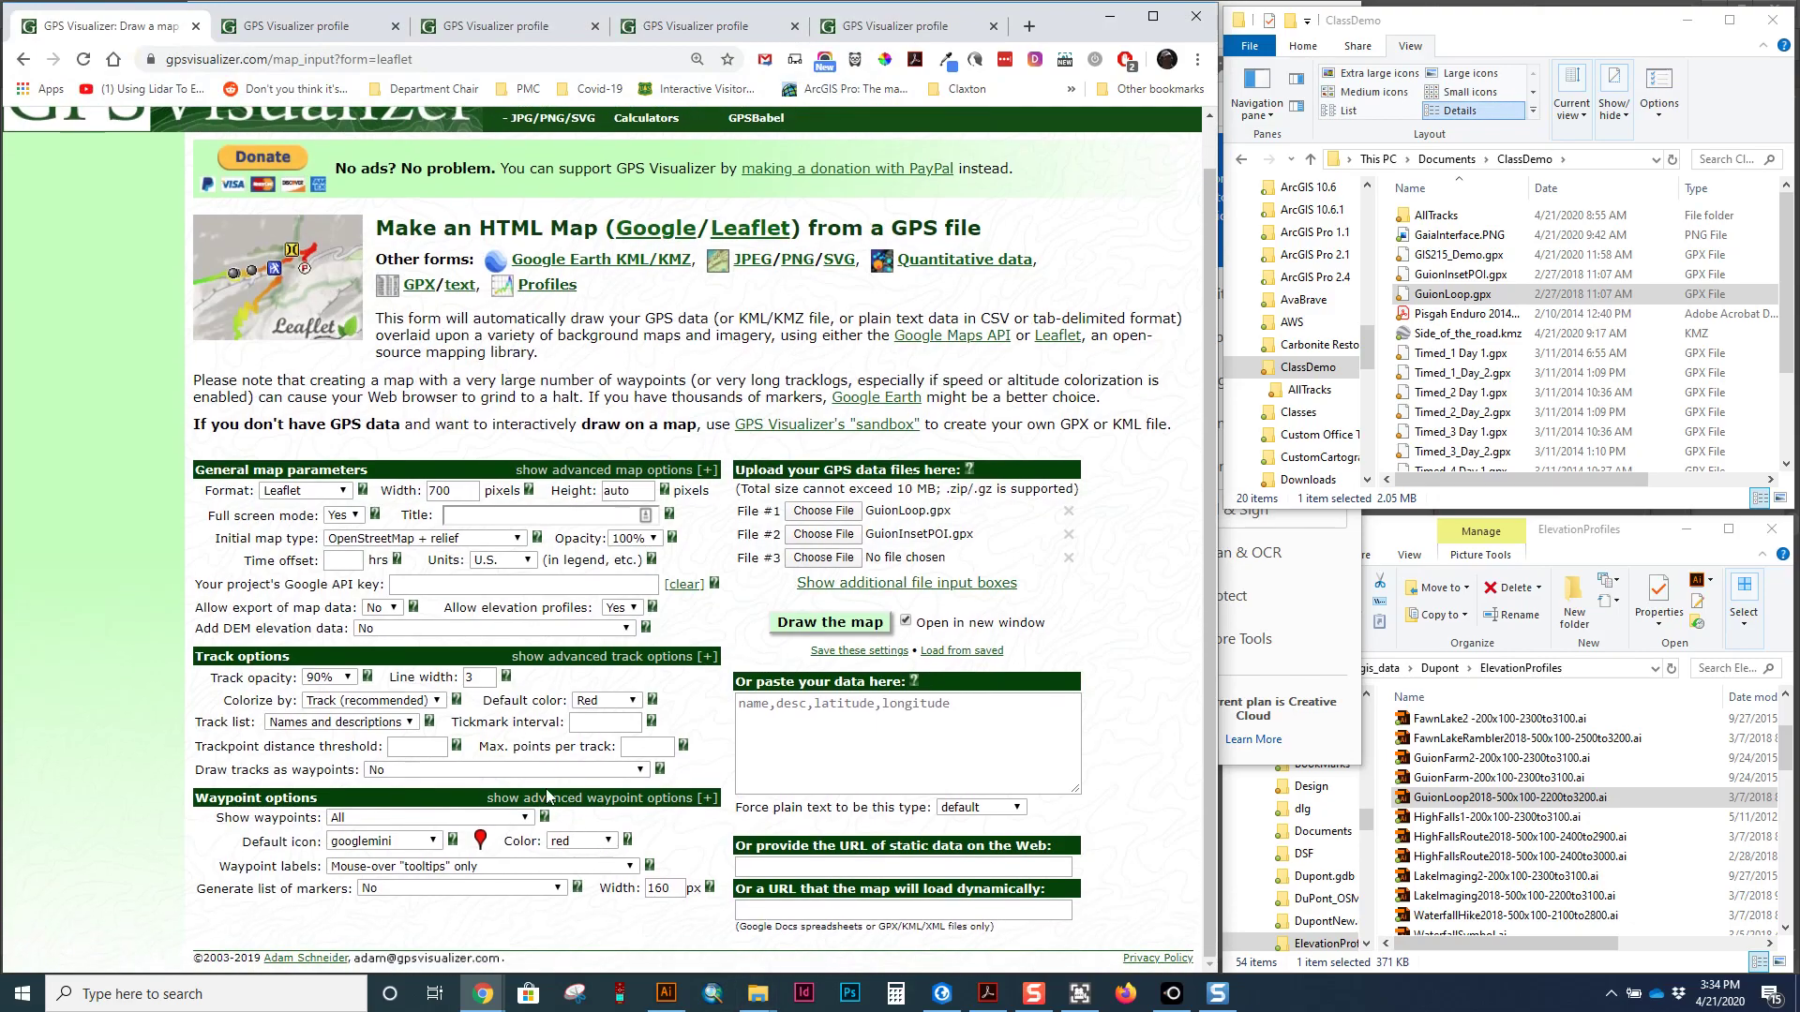
{"action": "left_click", "coordinate": [429, 539]}
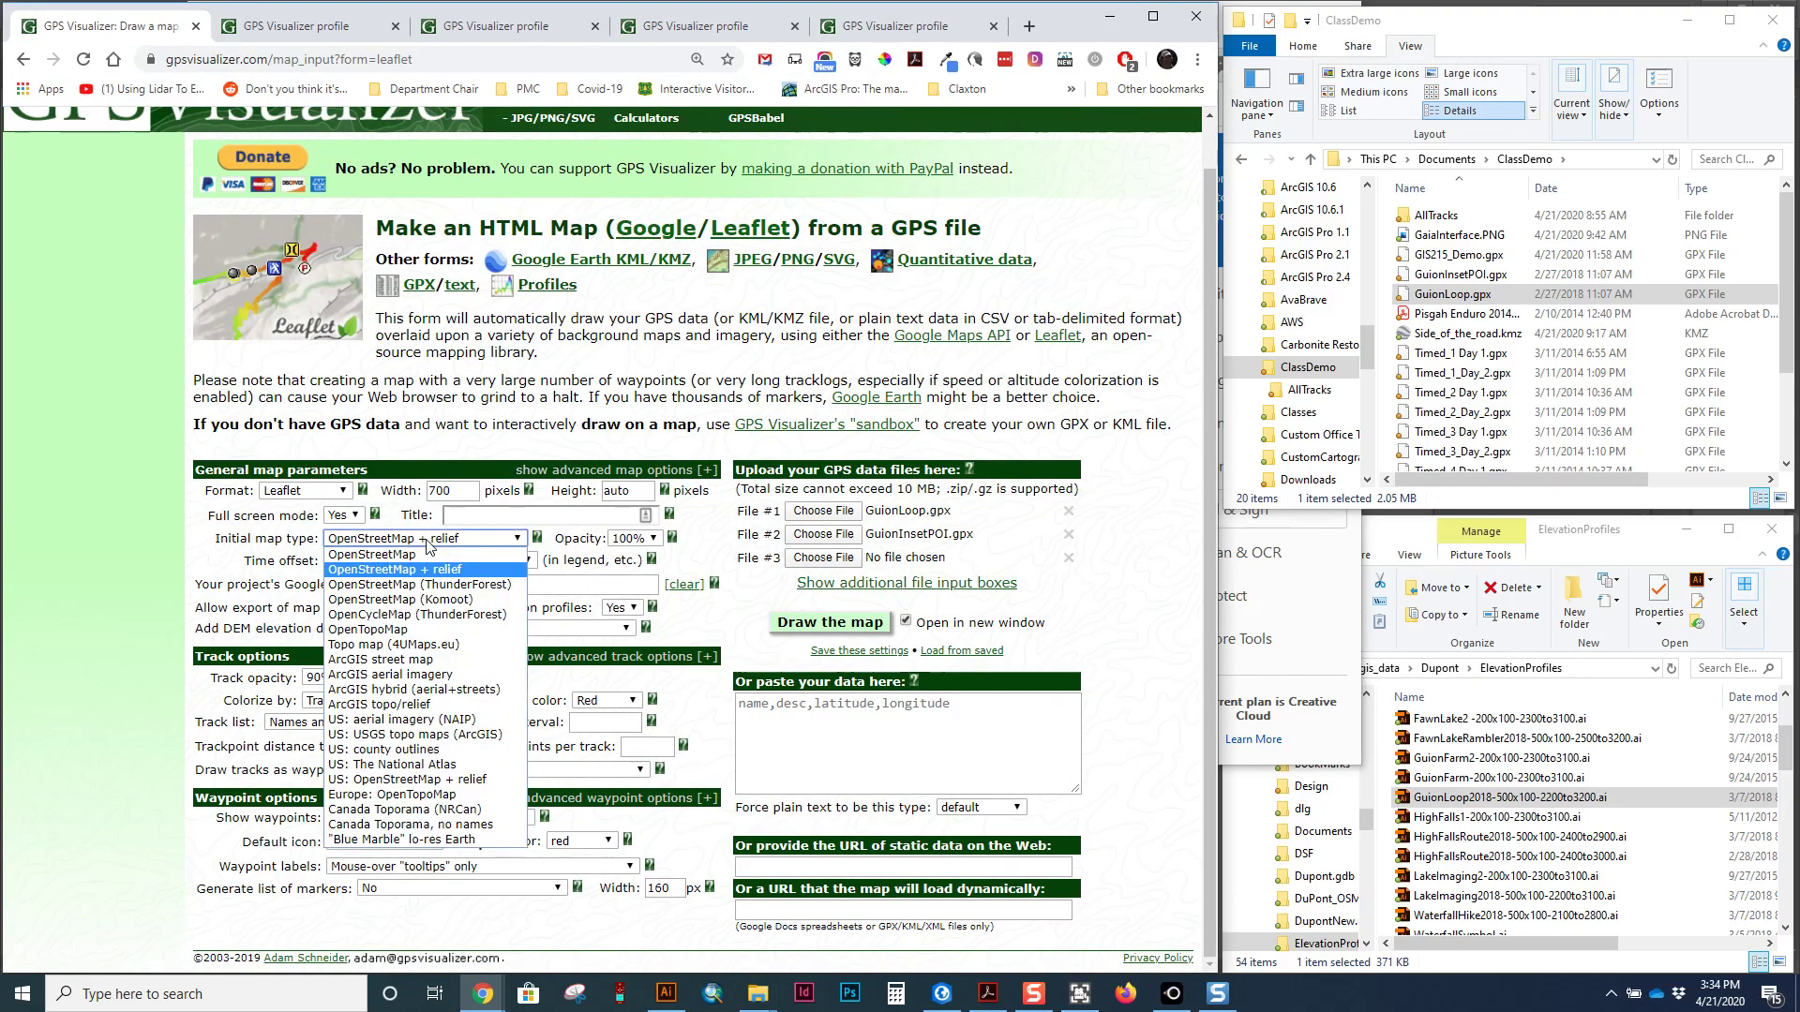
{"action": "left_click", "coordinate": [428, 540]}
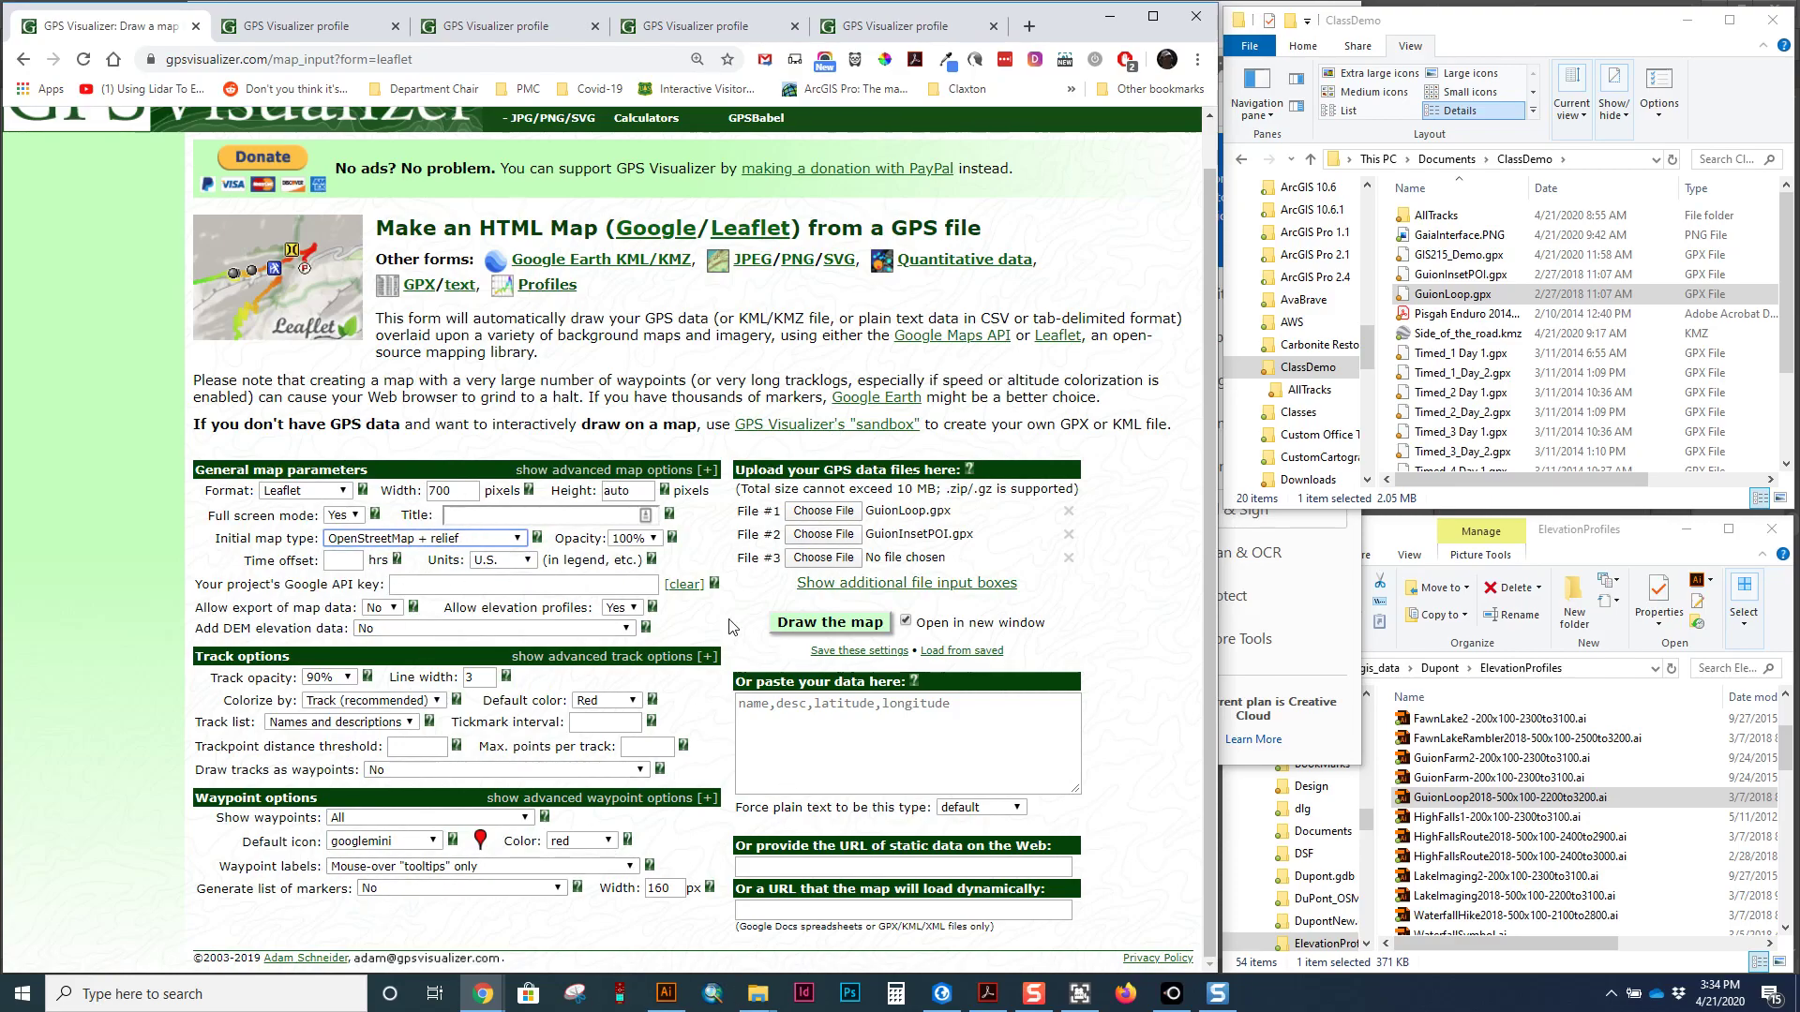
{"action": "left_click", "coordinate": [1116, 694]}
{"action": "left_click", "coordinate": [854, 630]}
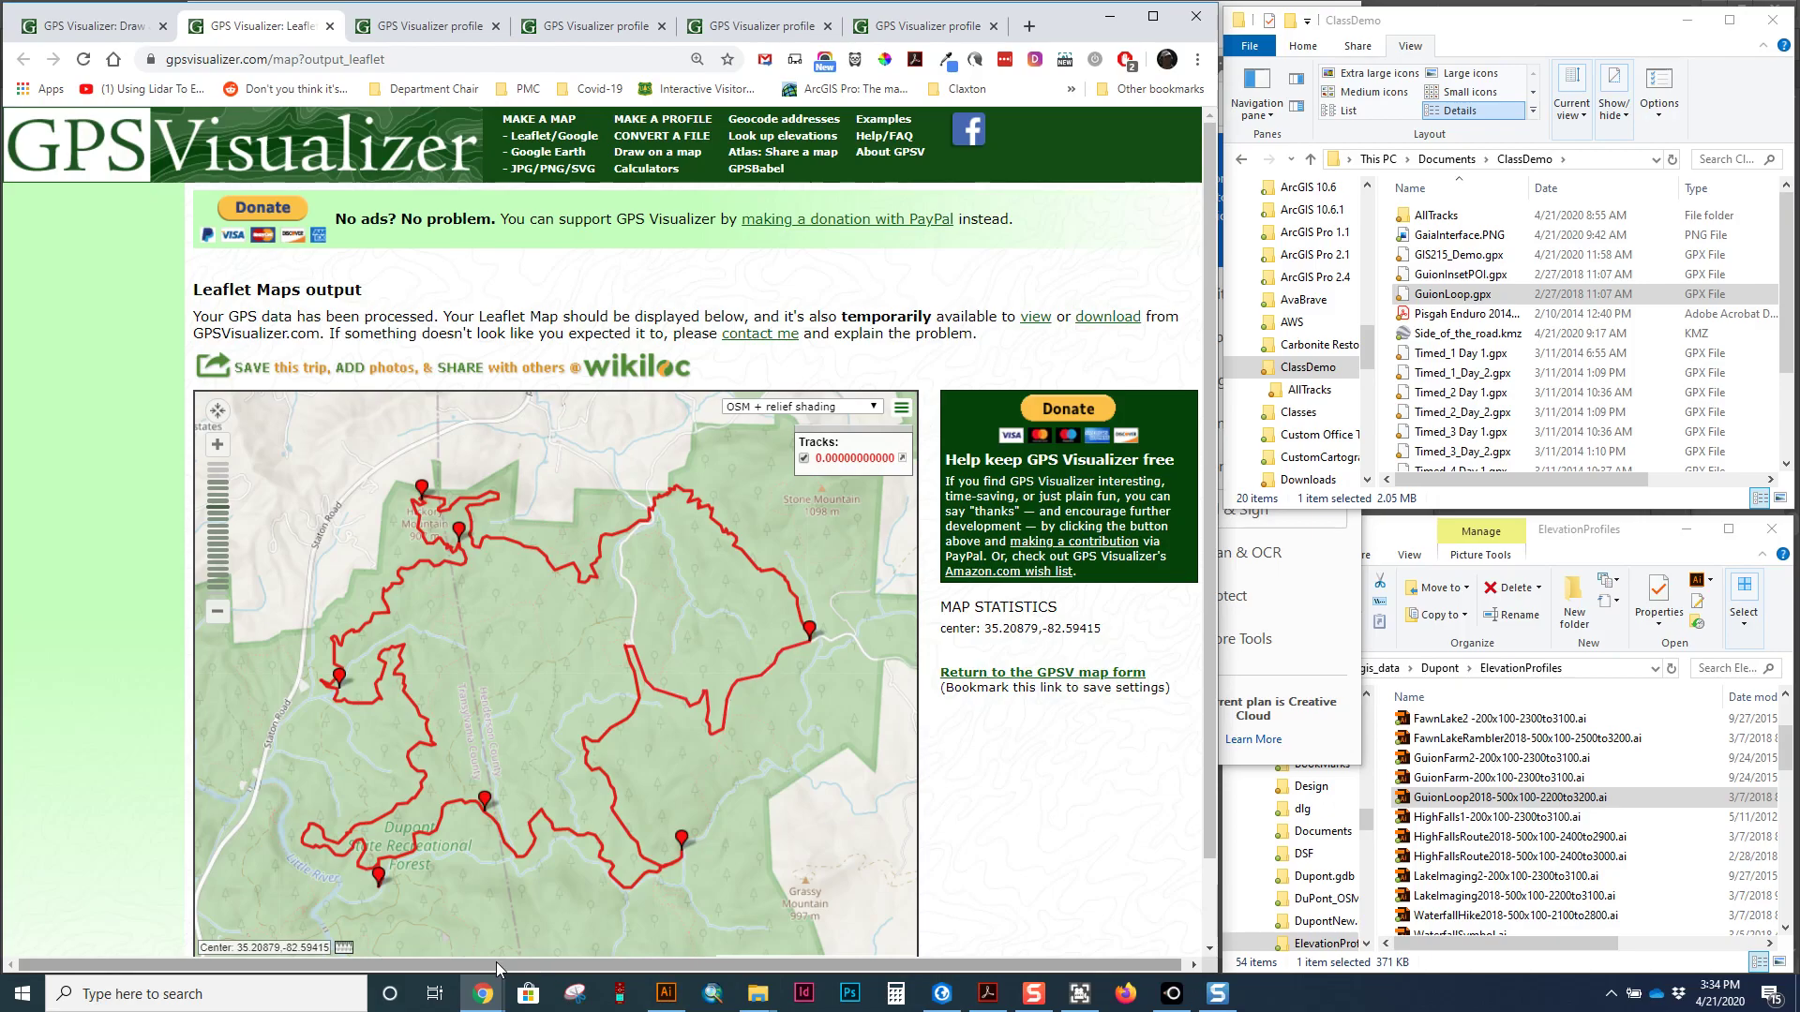
Switch to the Google Docs document "Working with Gaia GPS on your Phone" showing the gpsvisualizer.com instructions.
{"action": "mouse_move", "coordinate": [489, 1001]}
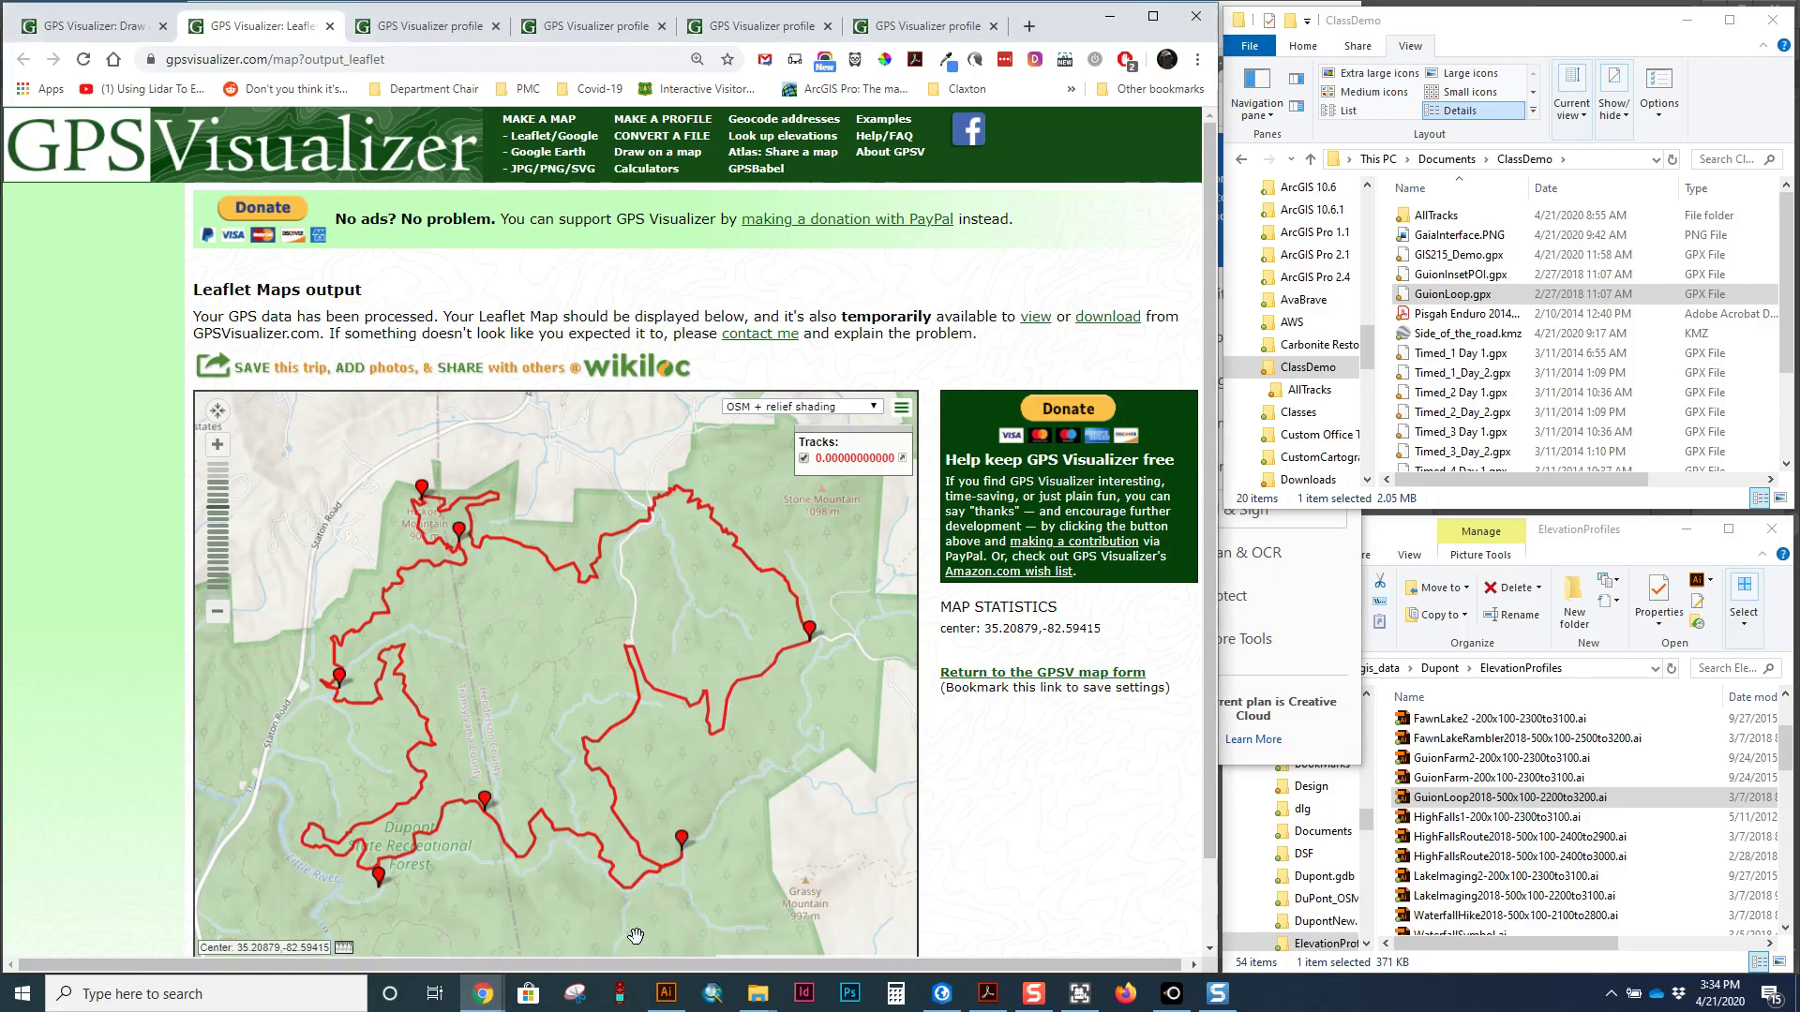
{"action": "key", "text": "super+Tab"}
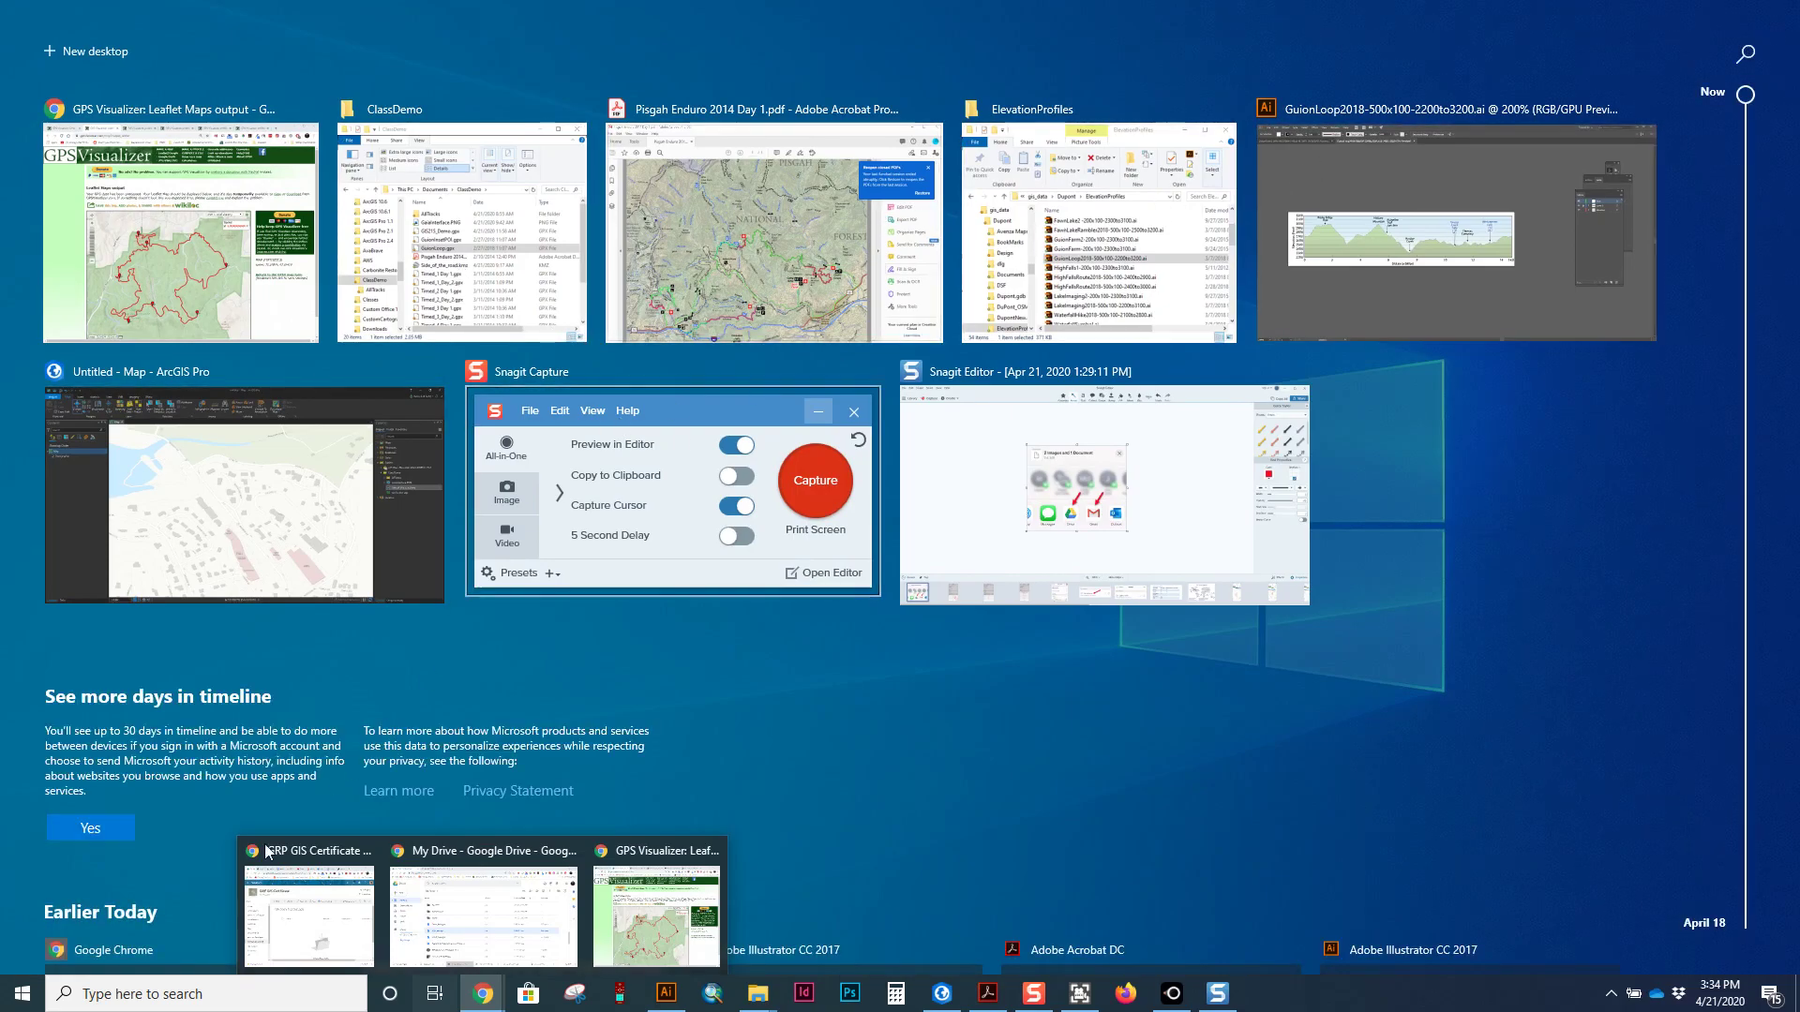
{"action": "key", "text": "Escape"}
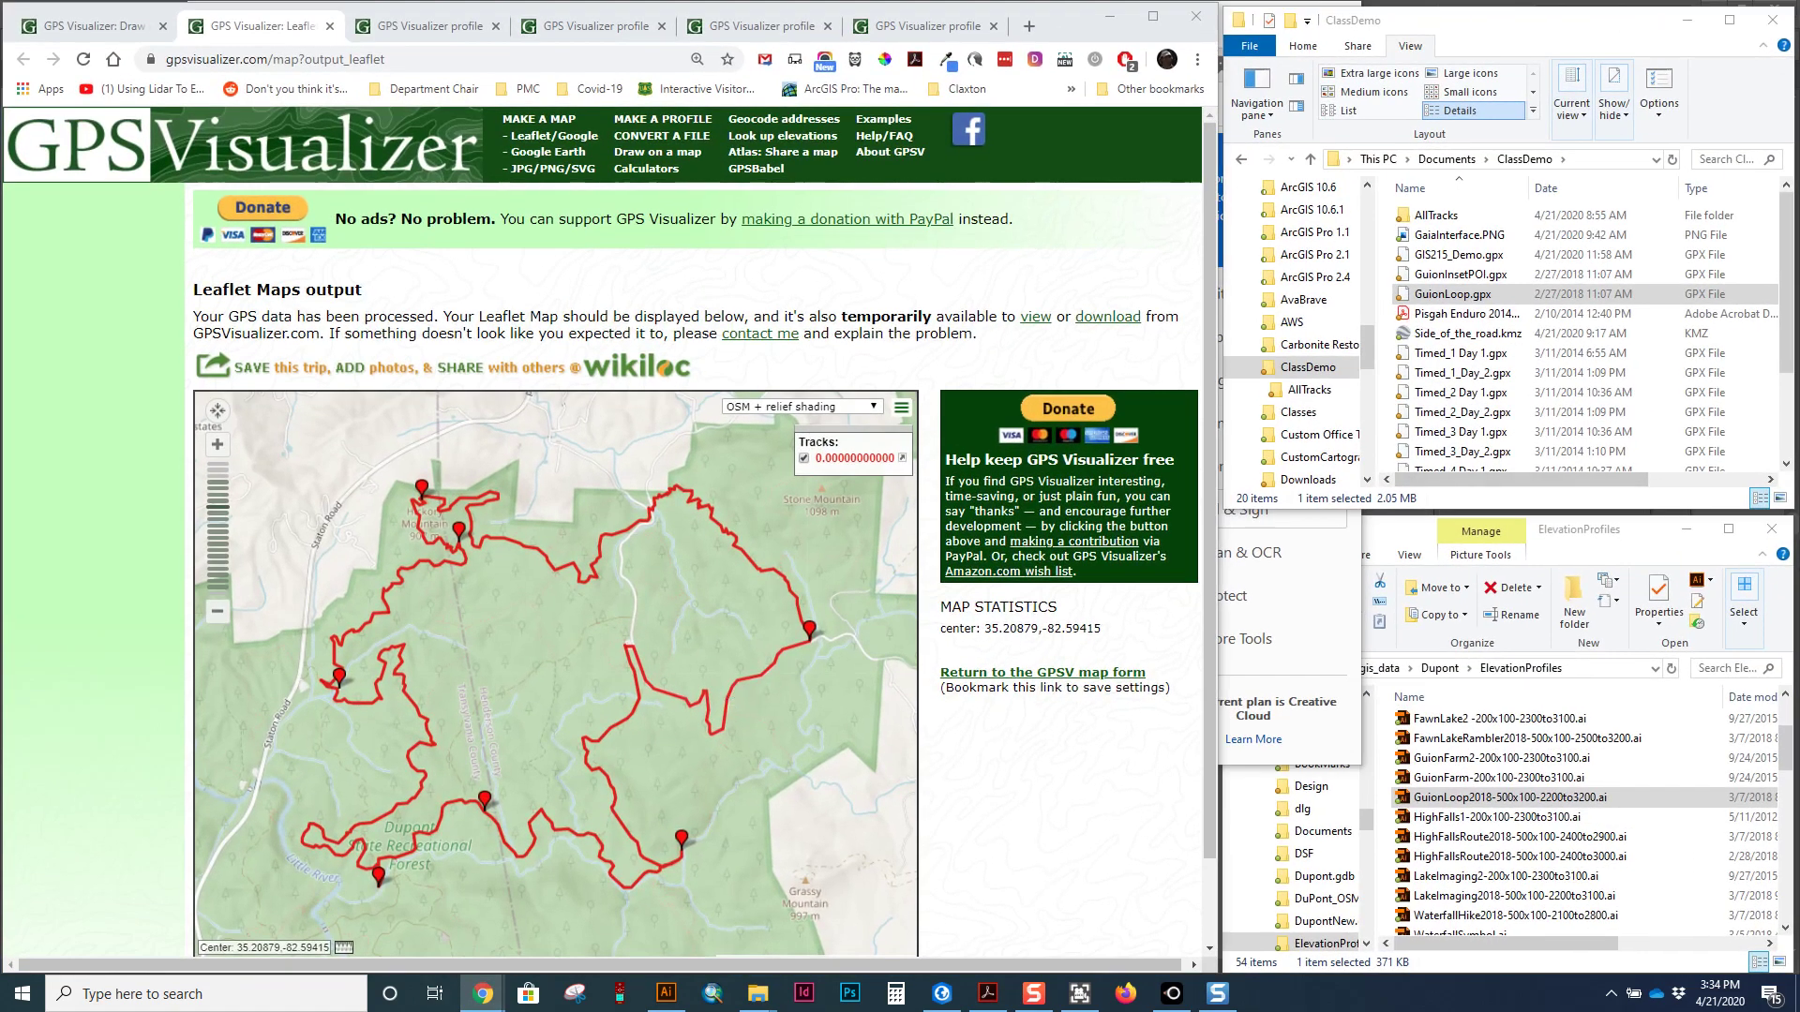
{"action": "key", "text": "alt+Tab"}
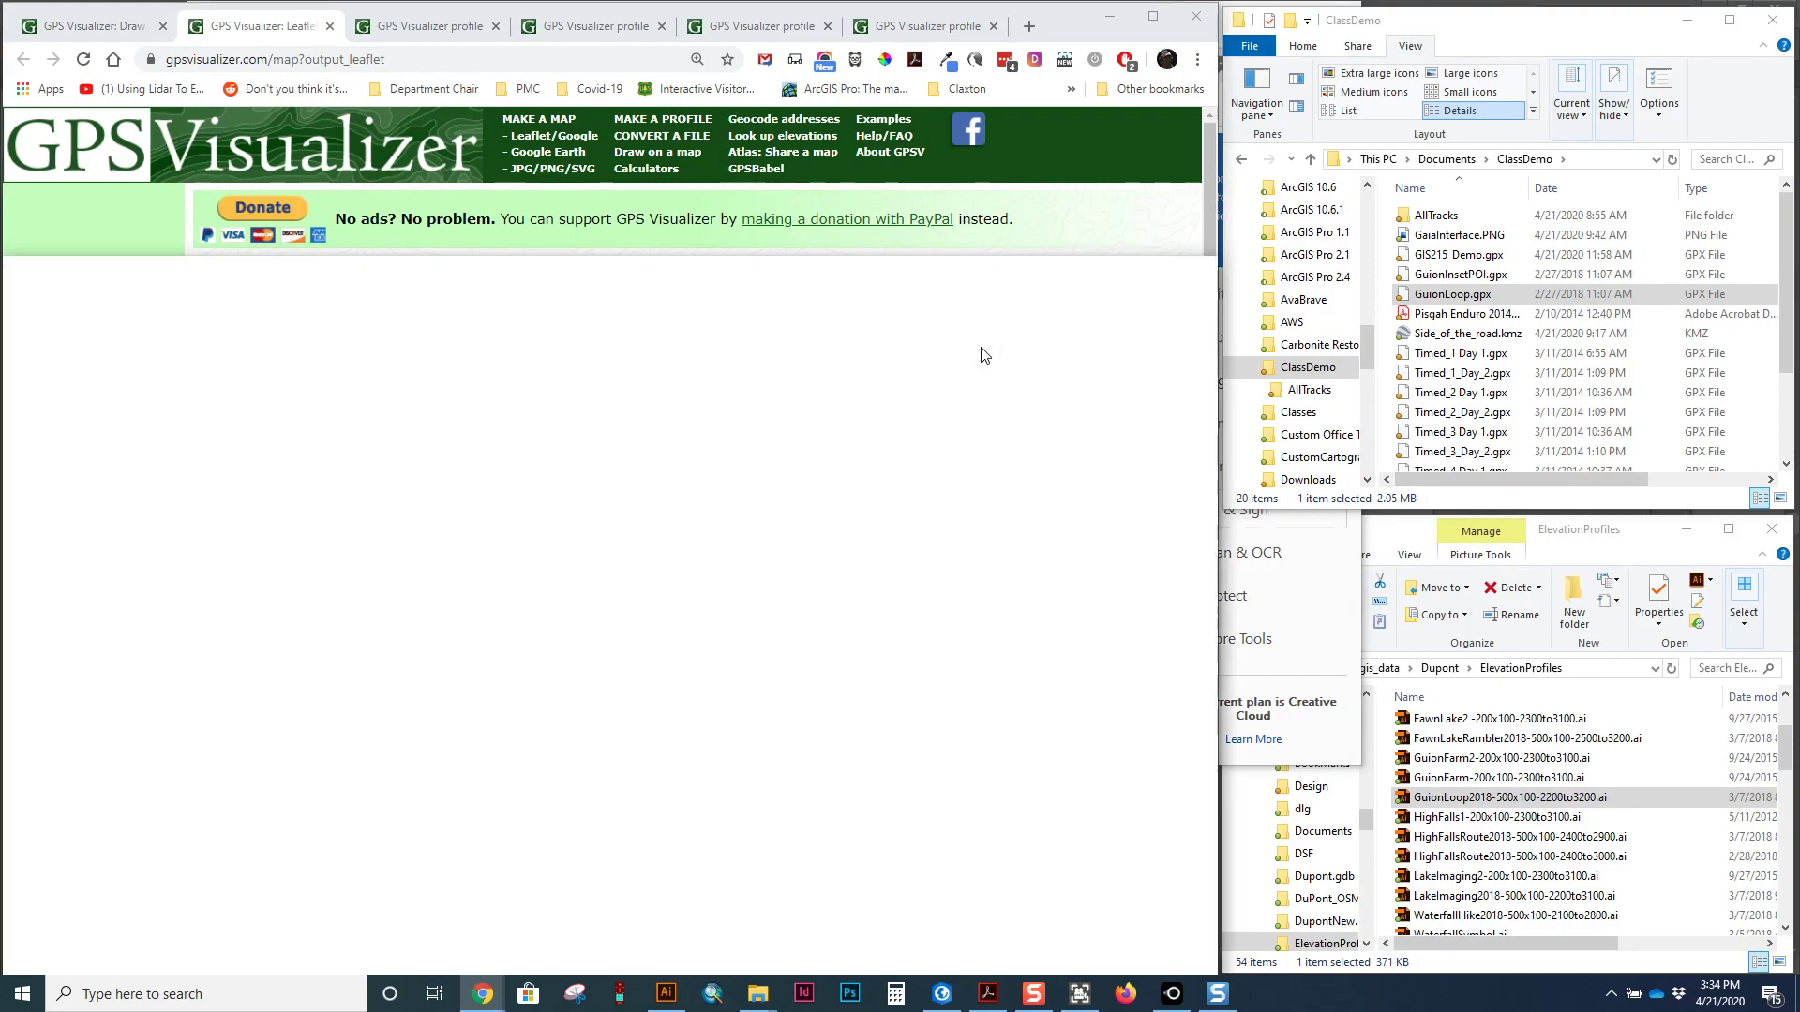
{"action": "left_click_drag", "start_coordinate": [877, 95], "coordinate": [795, 56]}
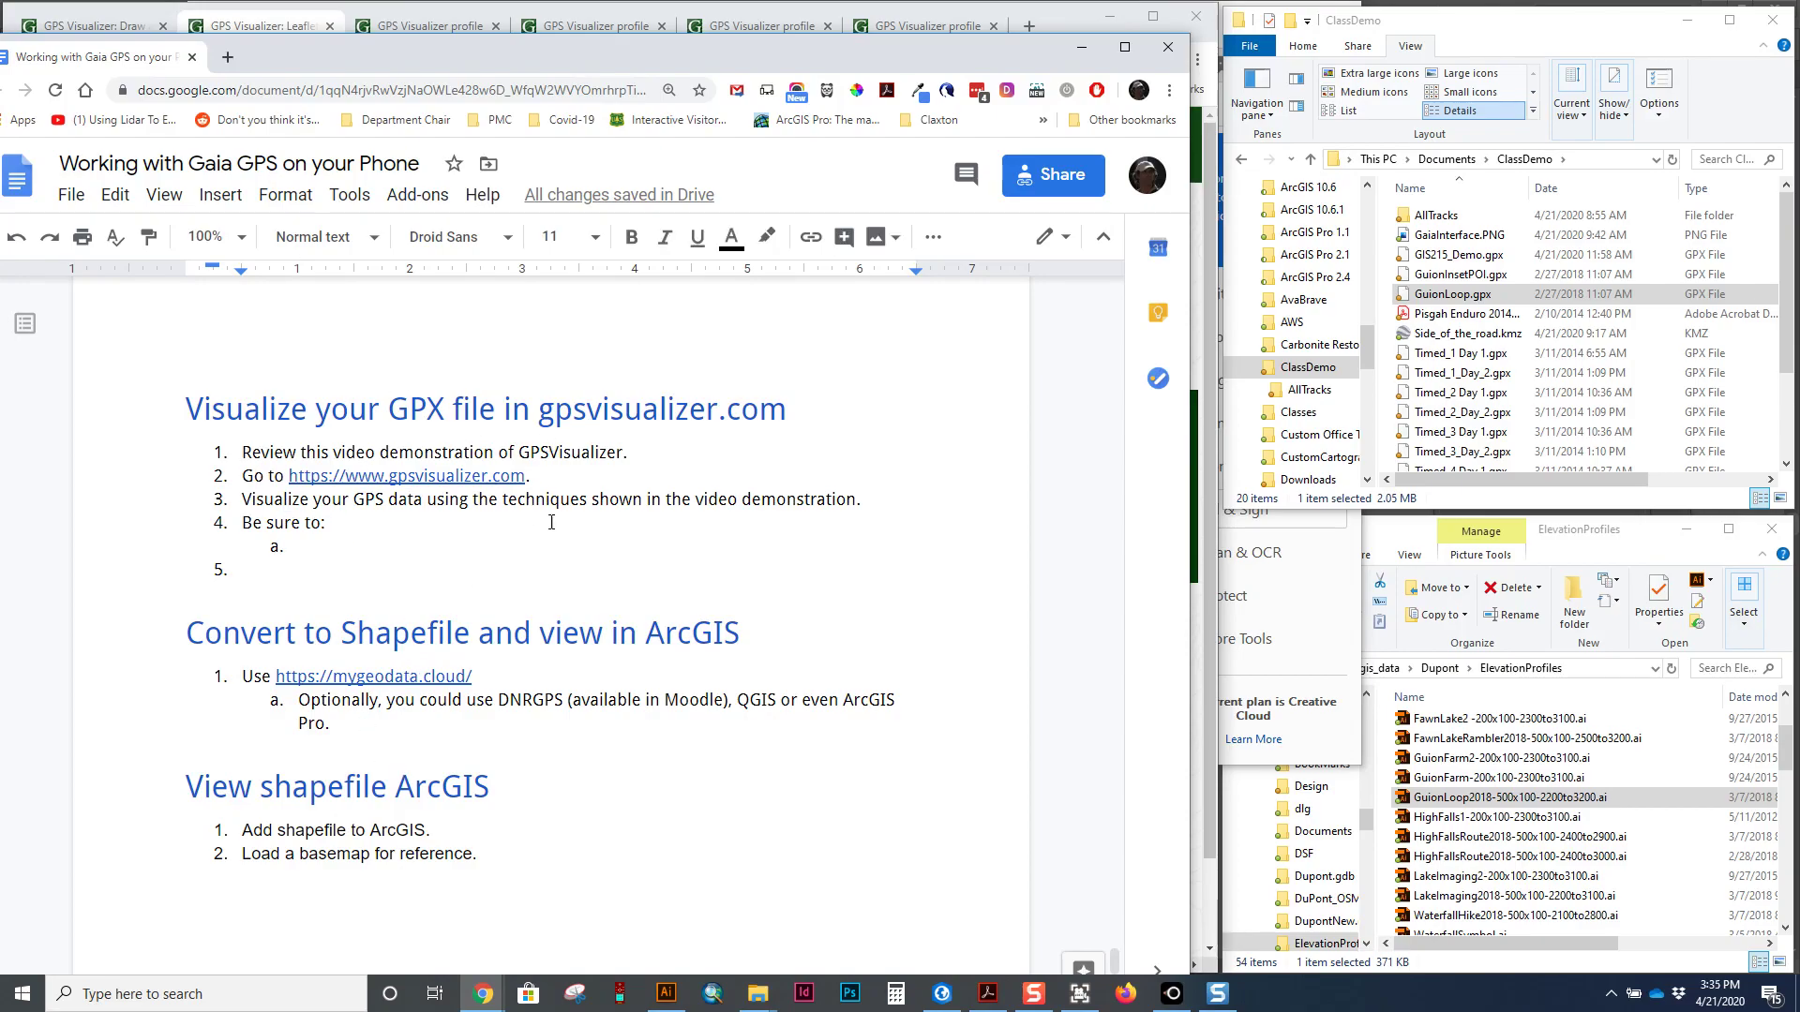
Highlight "video demonstration" in the first gpsvisualizer.com instruction and move the document window lower over the map result.
{"action": "left_click_drag", "start_coordinate": [337, 453], "coordinate": [486, 447]}
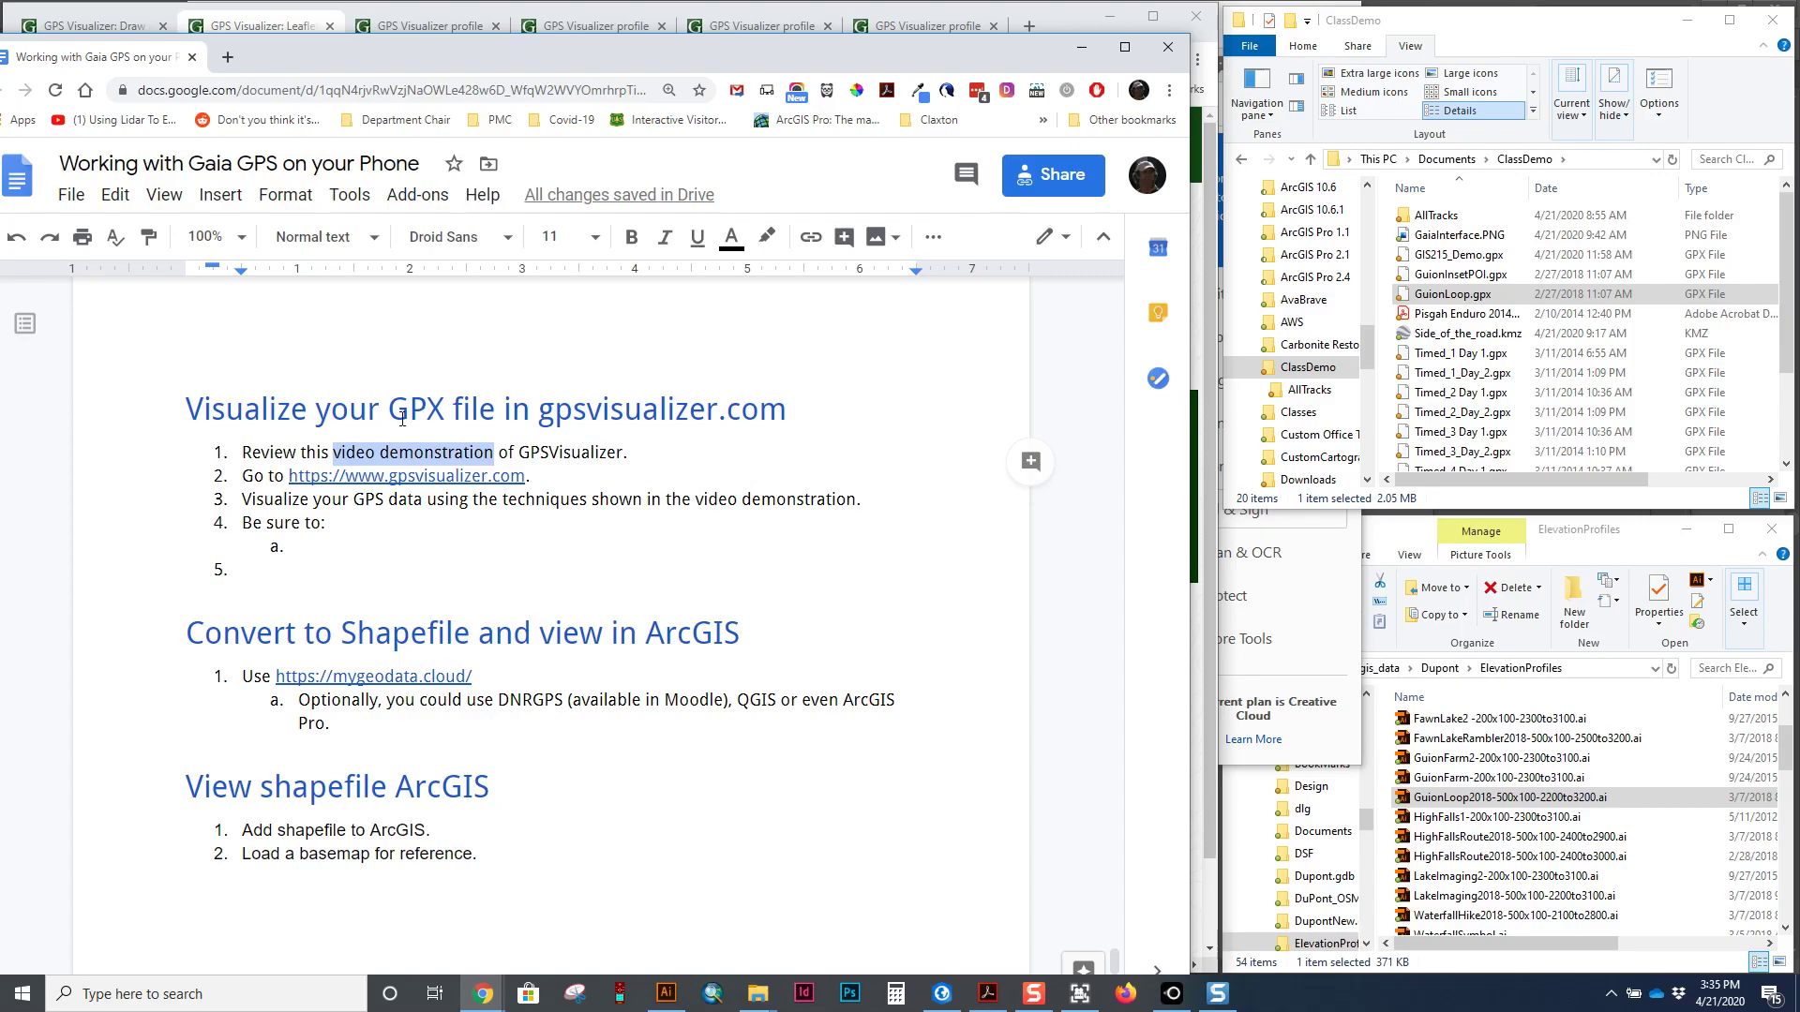
{"action": "left_click_drag", "start_coordinate": [340, 56], "coordinate": [405, 33]}
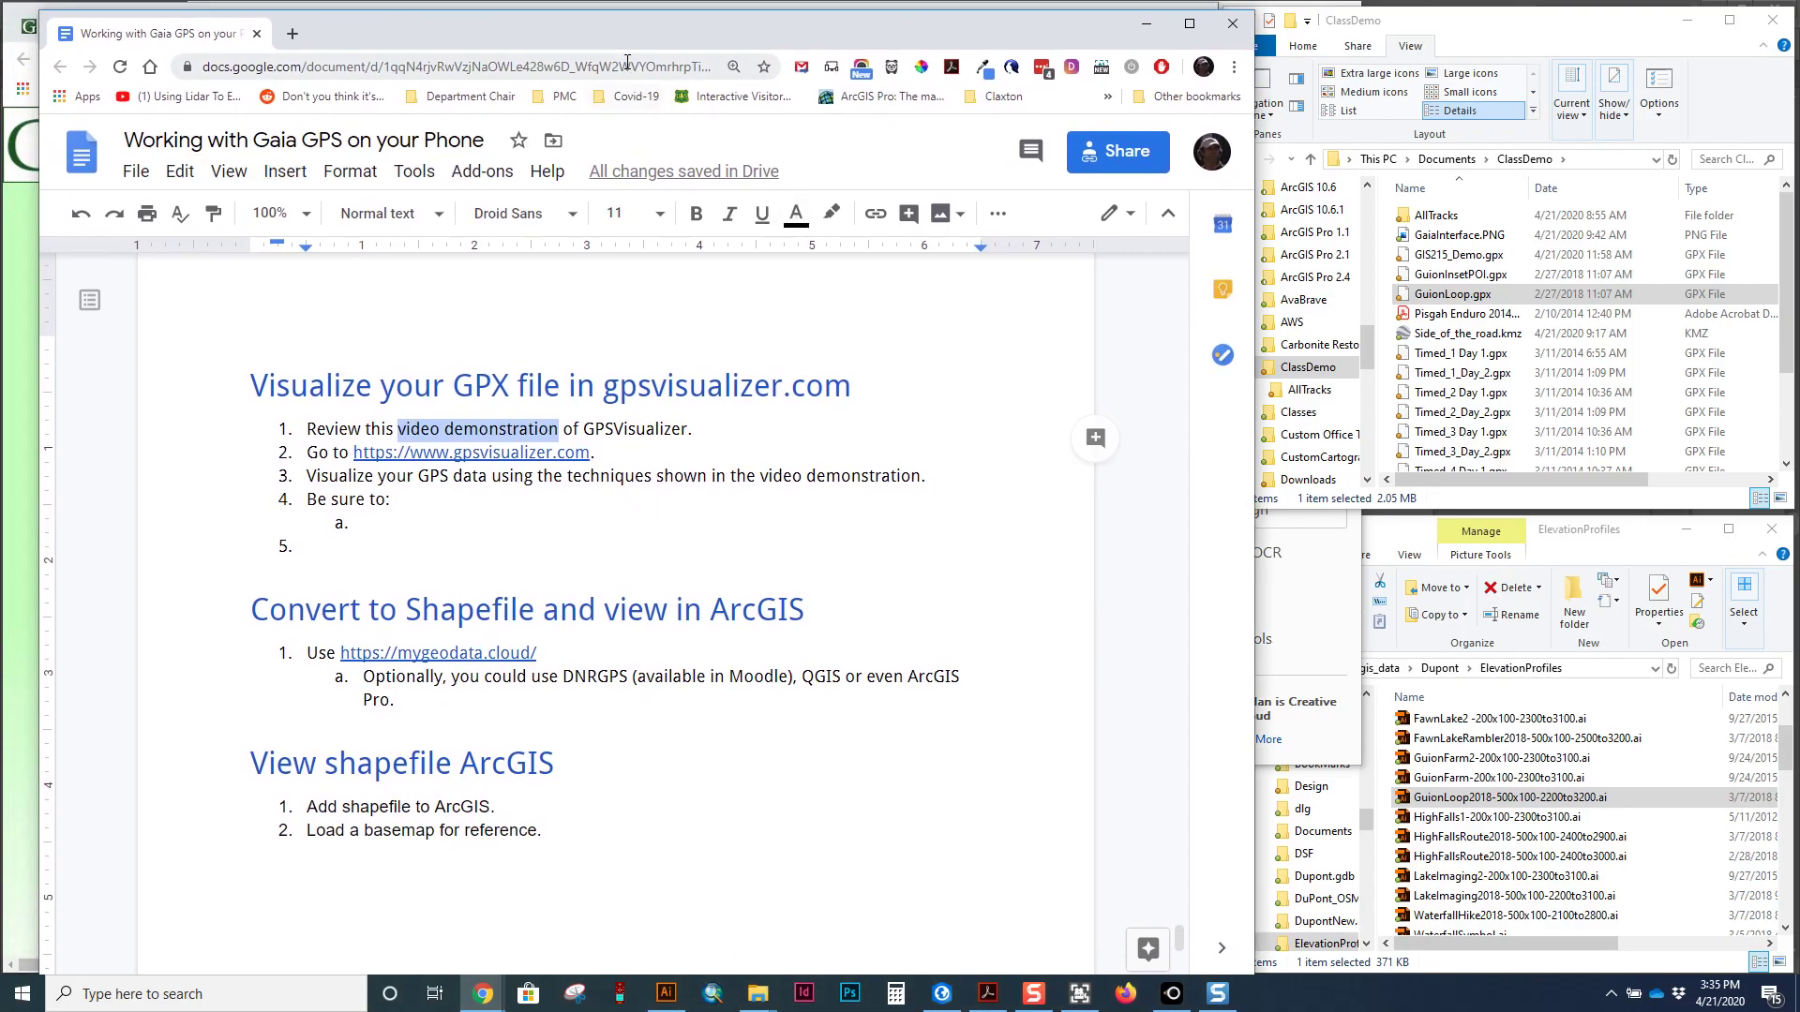
{"action": "left_click_drag", "start_coordinate": [634, 36], "coordinate": [625, 142]}
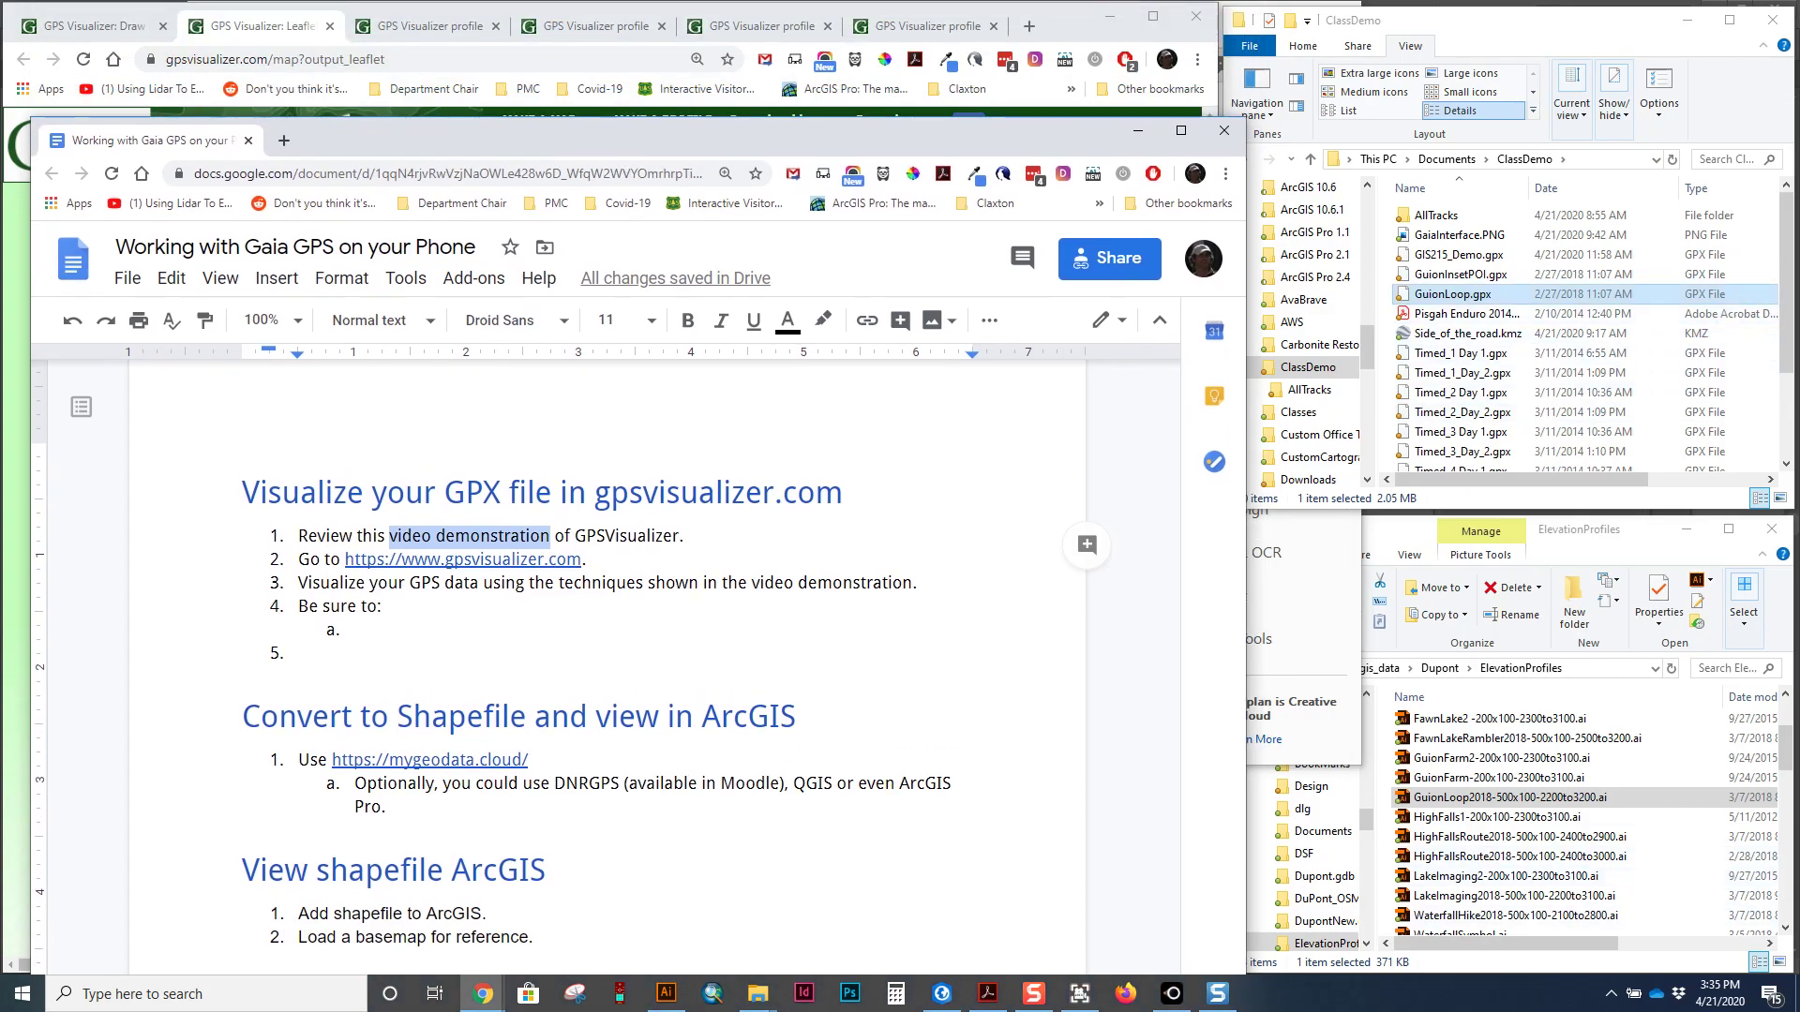